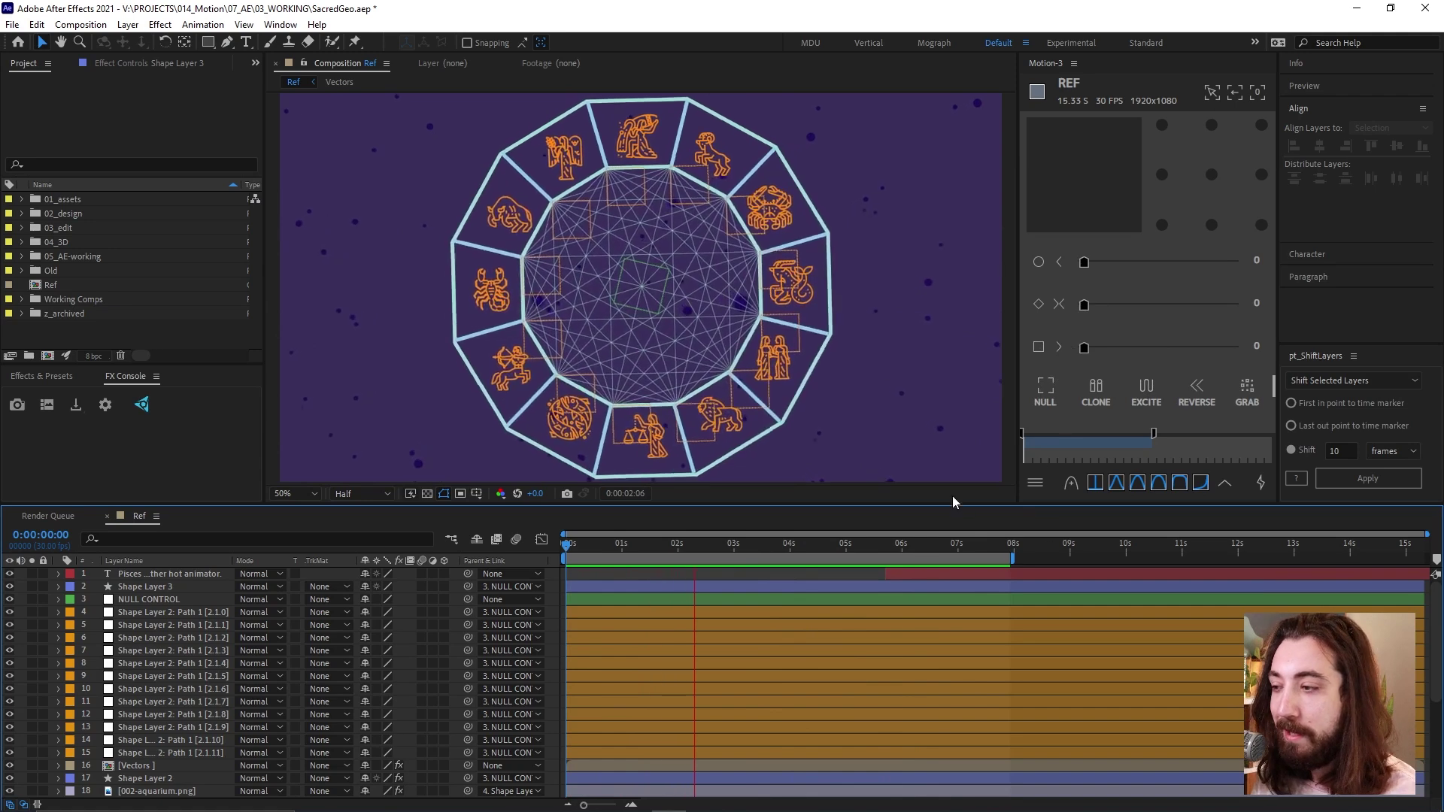
Scrub the timeline around the Pisces reveal, then set the time to 0:00:03:05.
left_click(888, 545)
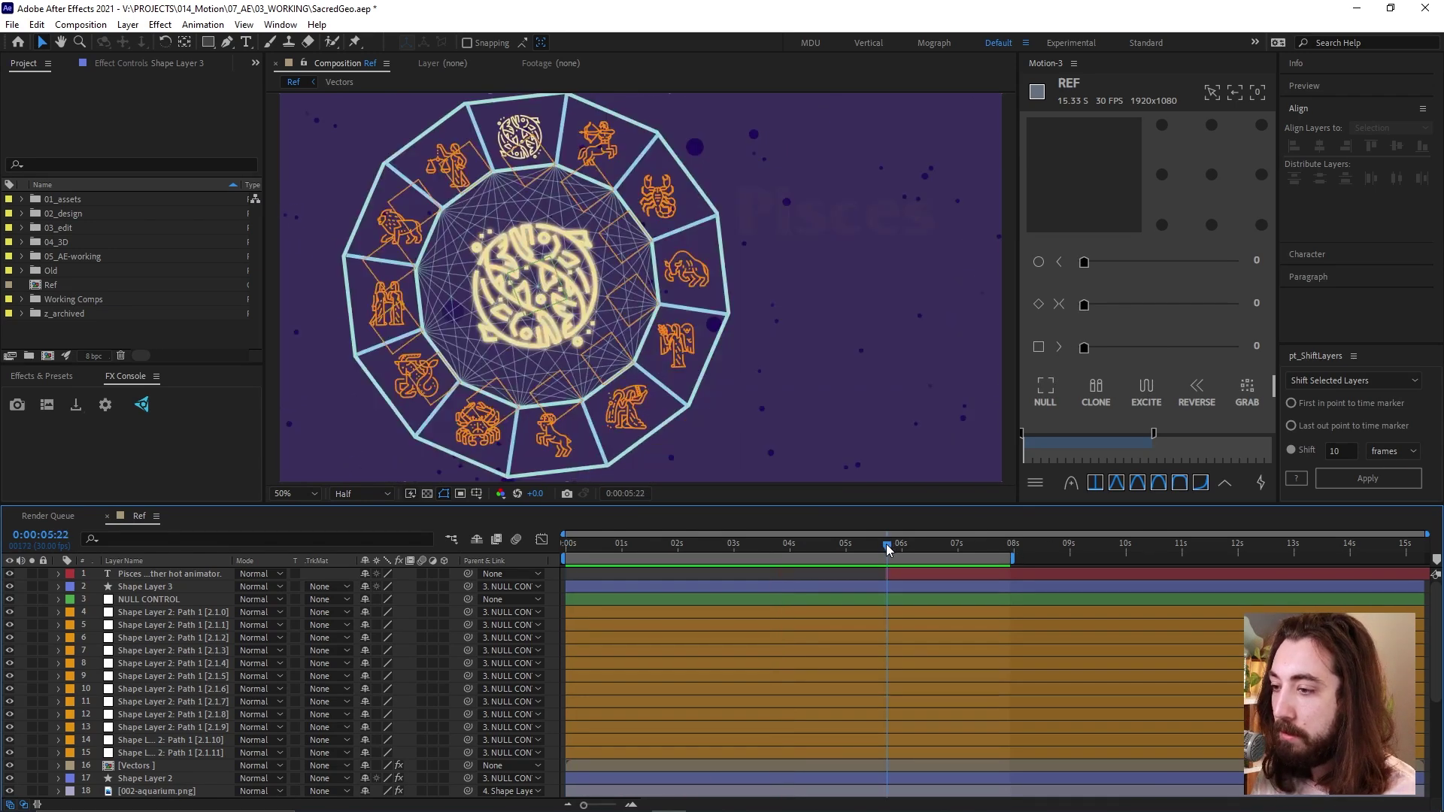
mouse_move(885, 550)
left_mouse_down()
mouse_move(865, 561)
mouse_move(877, 572)
left_mouse_up()
left_click(885, 542)
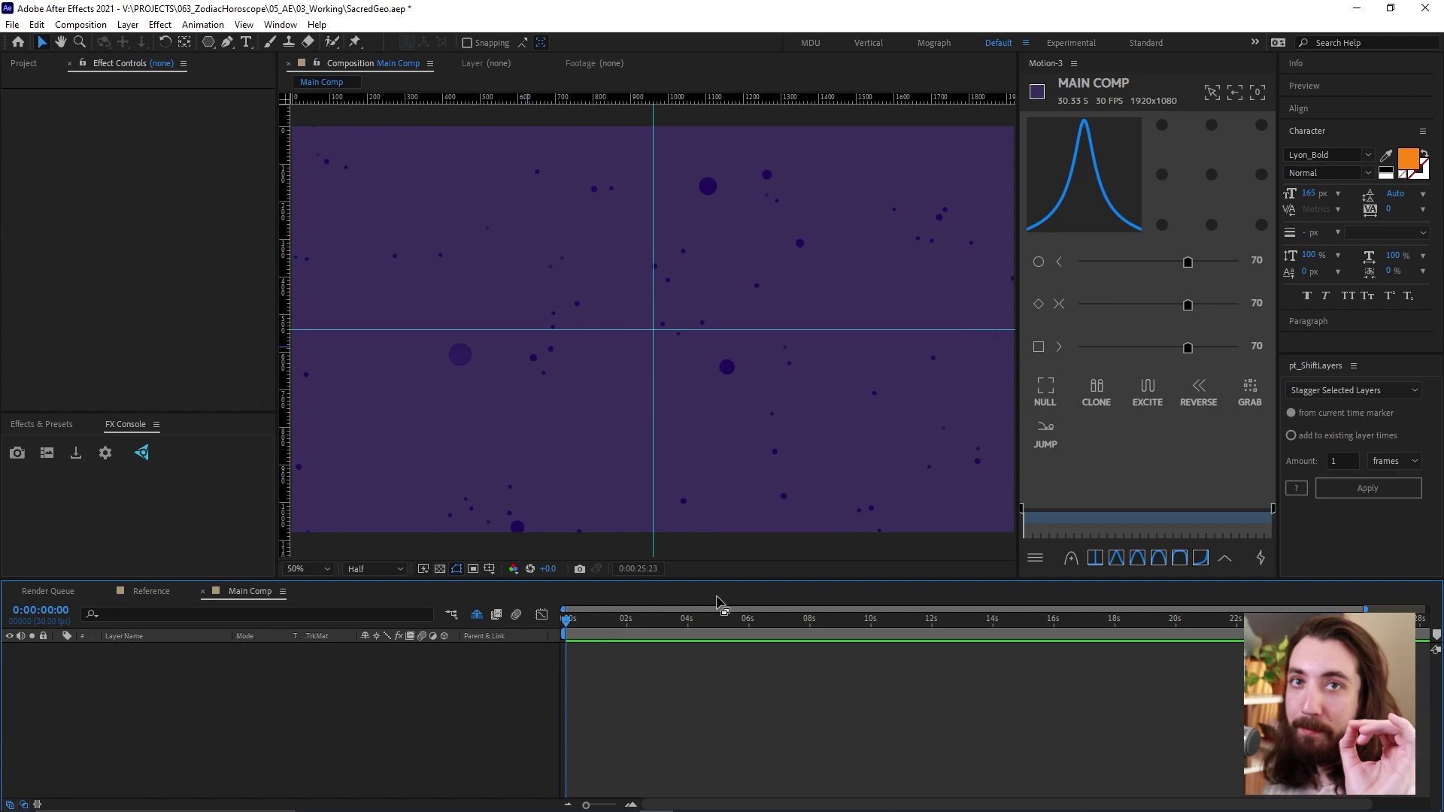
left_click_drag(701, 616, 662, 640)
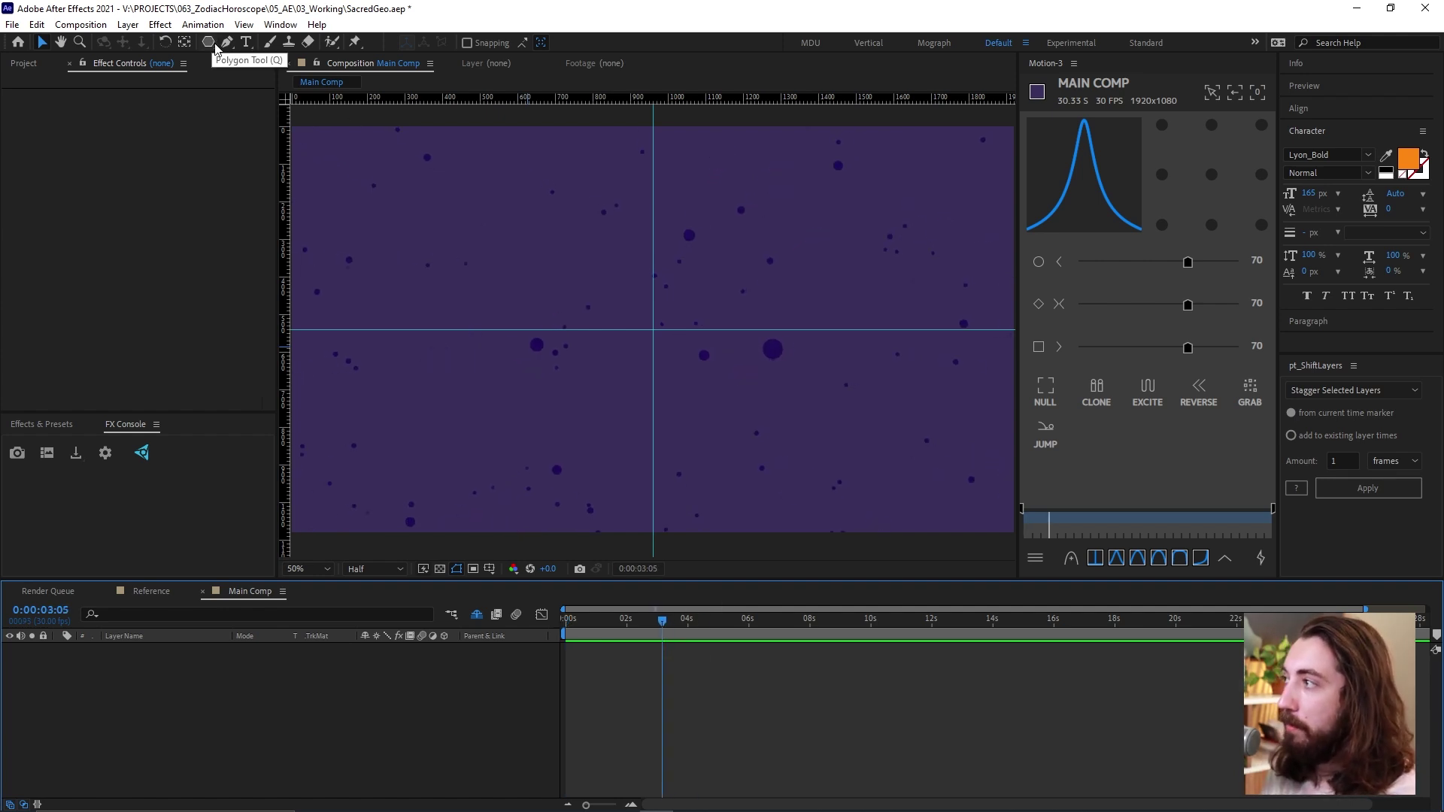
Draw a many-sided polygon outline outward from the comp centre, adjusting its side count.
left_click_drag(211, 41, 263, 92)
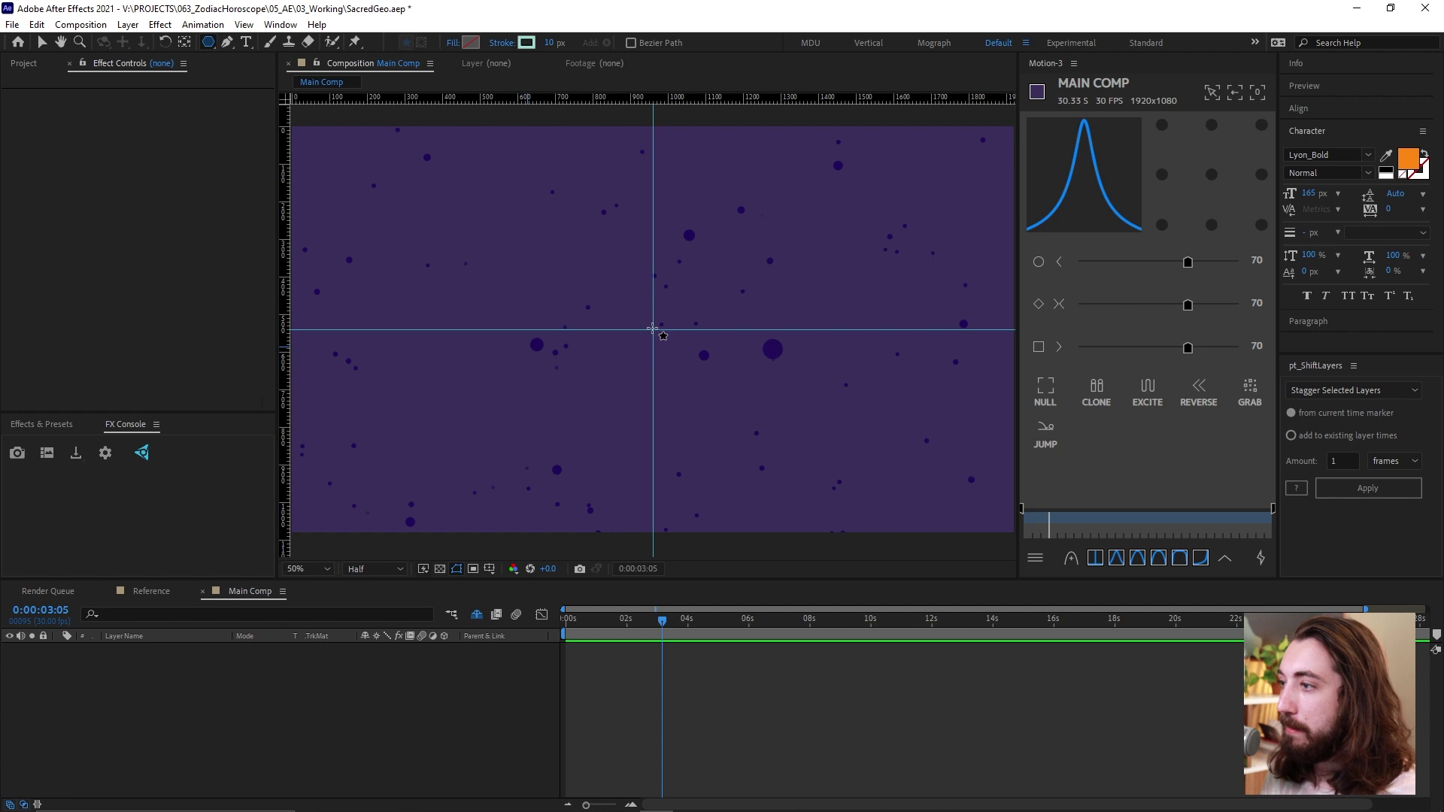
left_click_drag(653, 328, 711, 483)
key("Up")
key("Up")
key("Up")
key("Up")
key("Down")
key("Down")
key("Down")
key("Down")
key("Down")
key("Down")
key("Down")
key("Down")
key("Down")
key("Up")
key("Up")
key("Up")
key("Up")
key("Up")
key("Up")
key("Up")
key("Up")
key("Up")
key("Up")
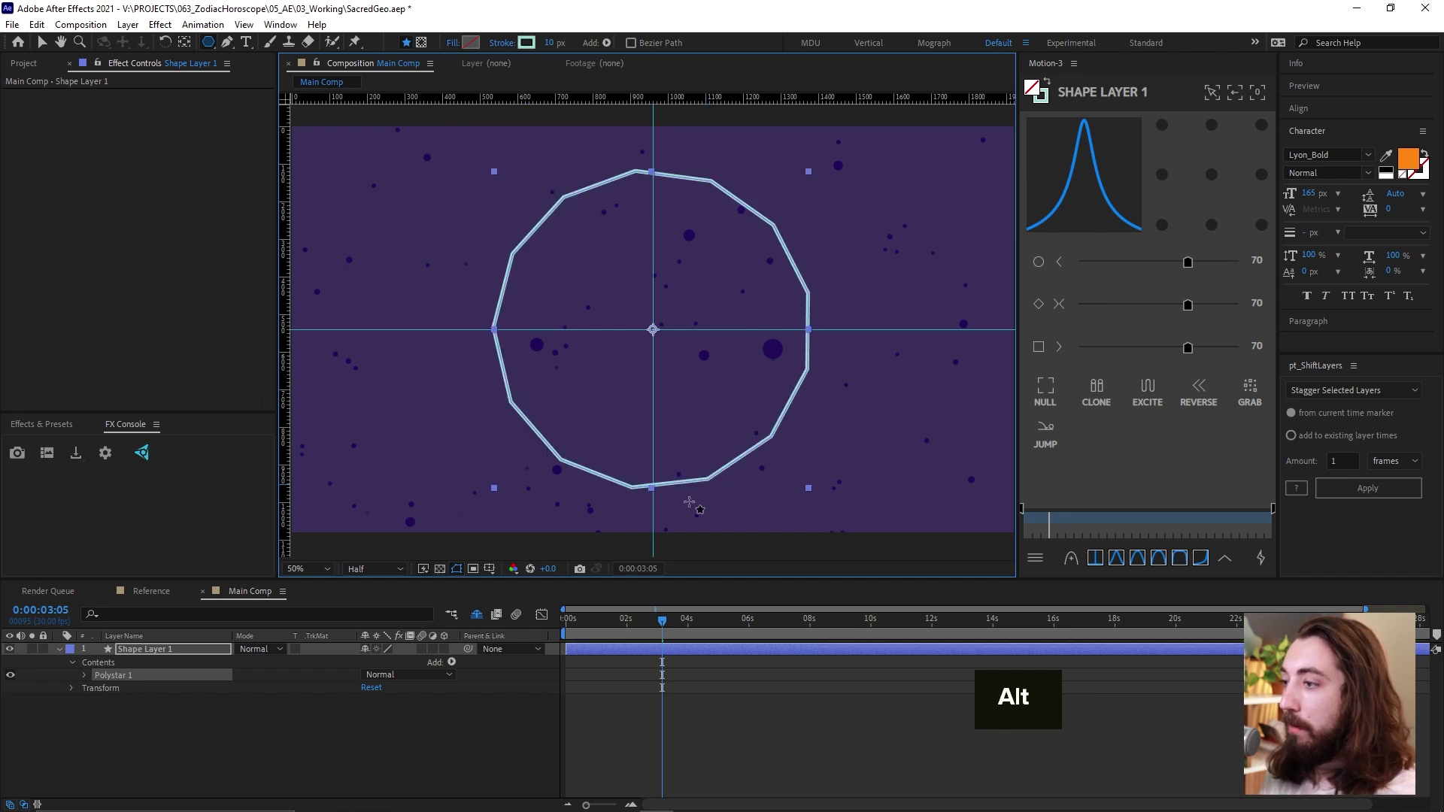
Give the Polystar path 12 points.
left_click(84, 675)
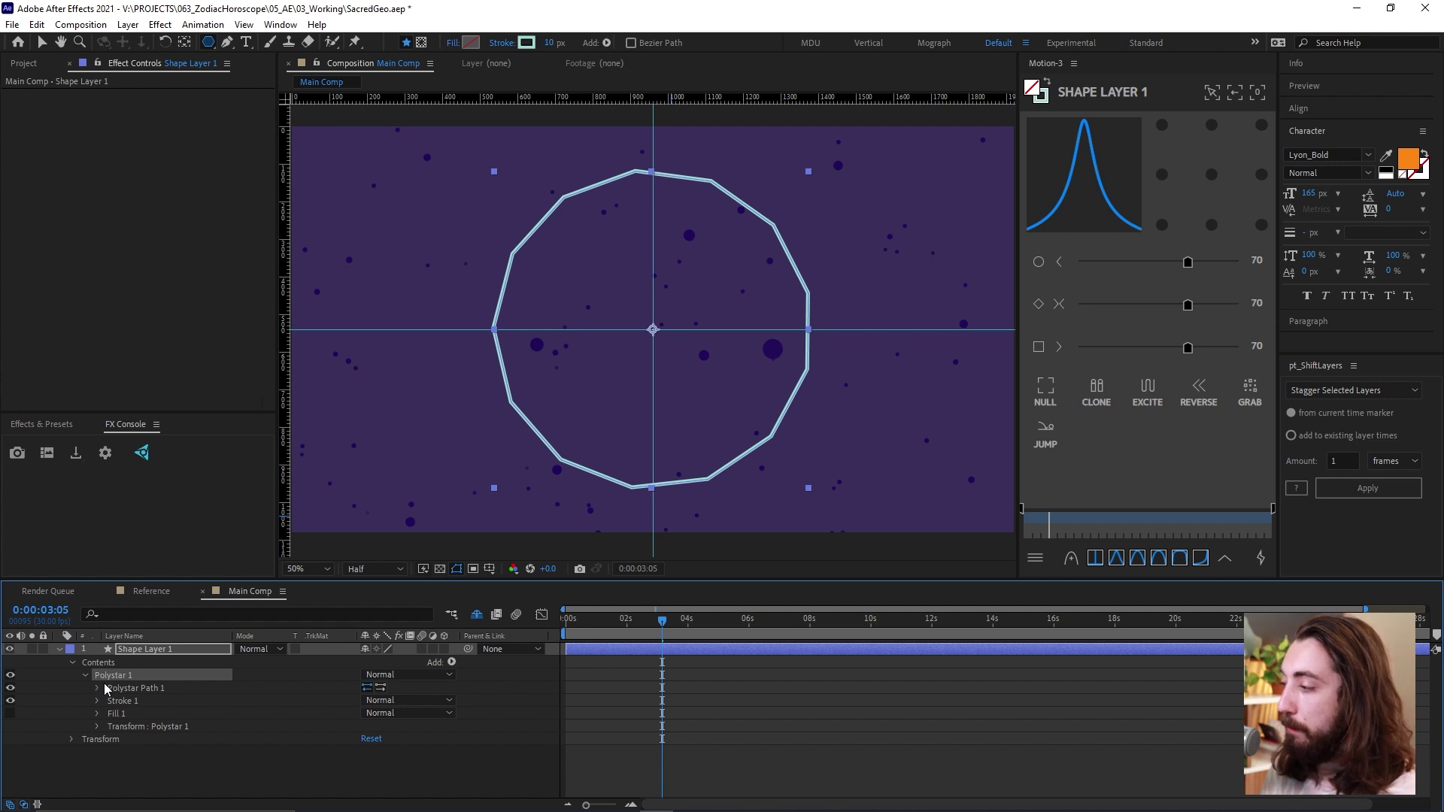
left_click(97, 688)
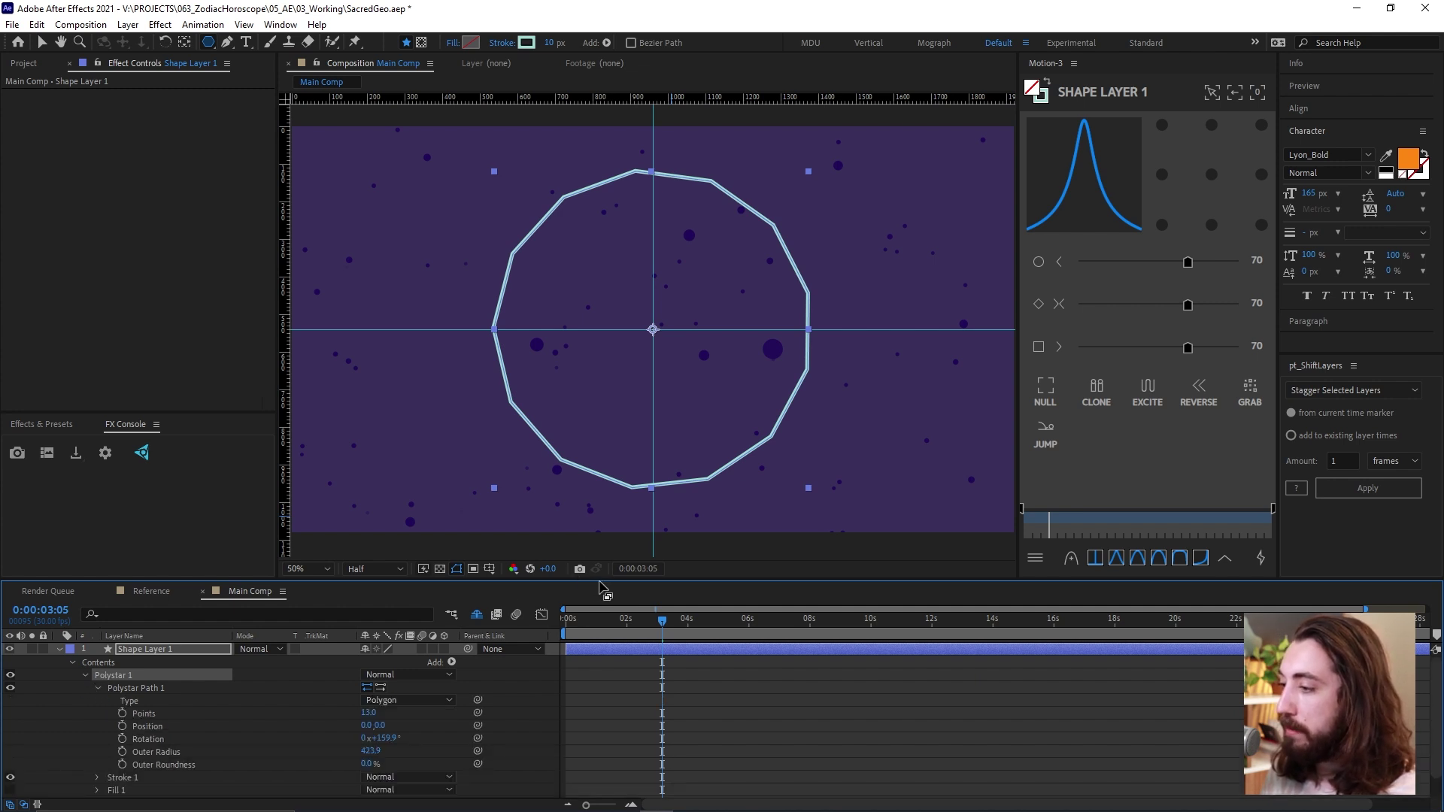
left_click_drag(604, 580, 604, 556)
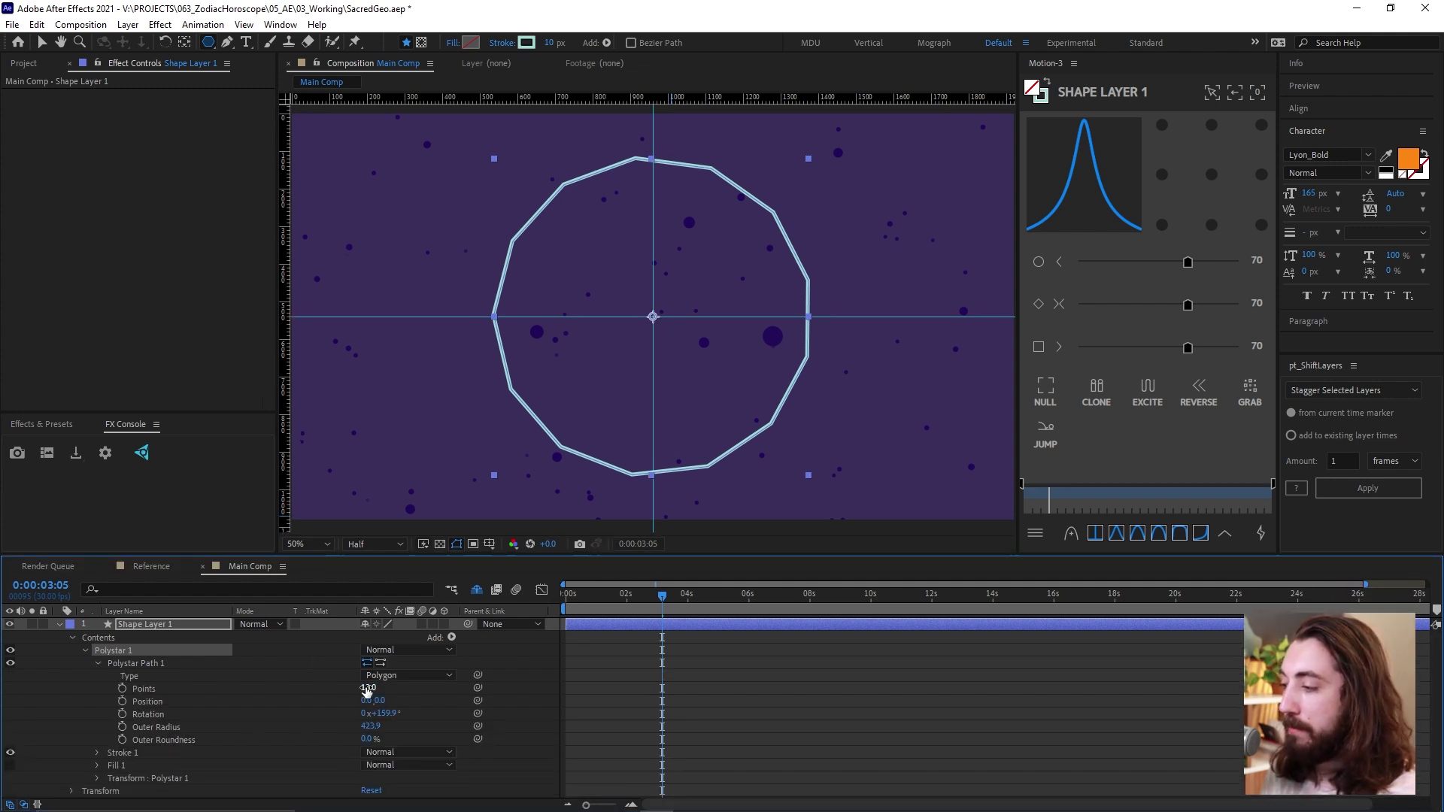
type("12")
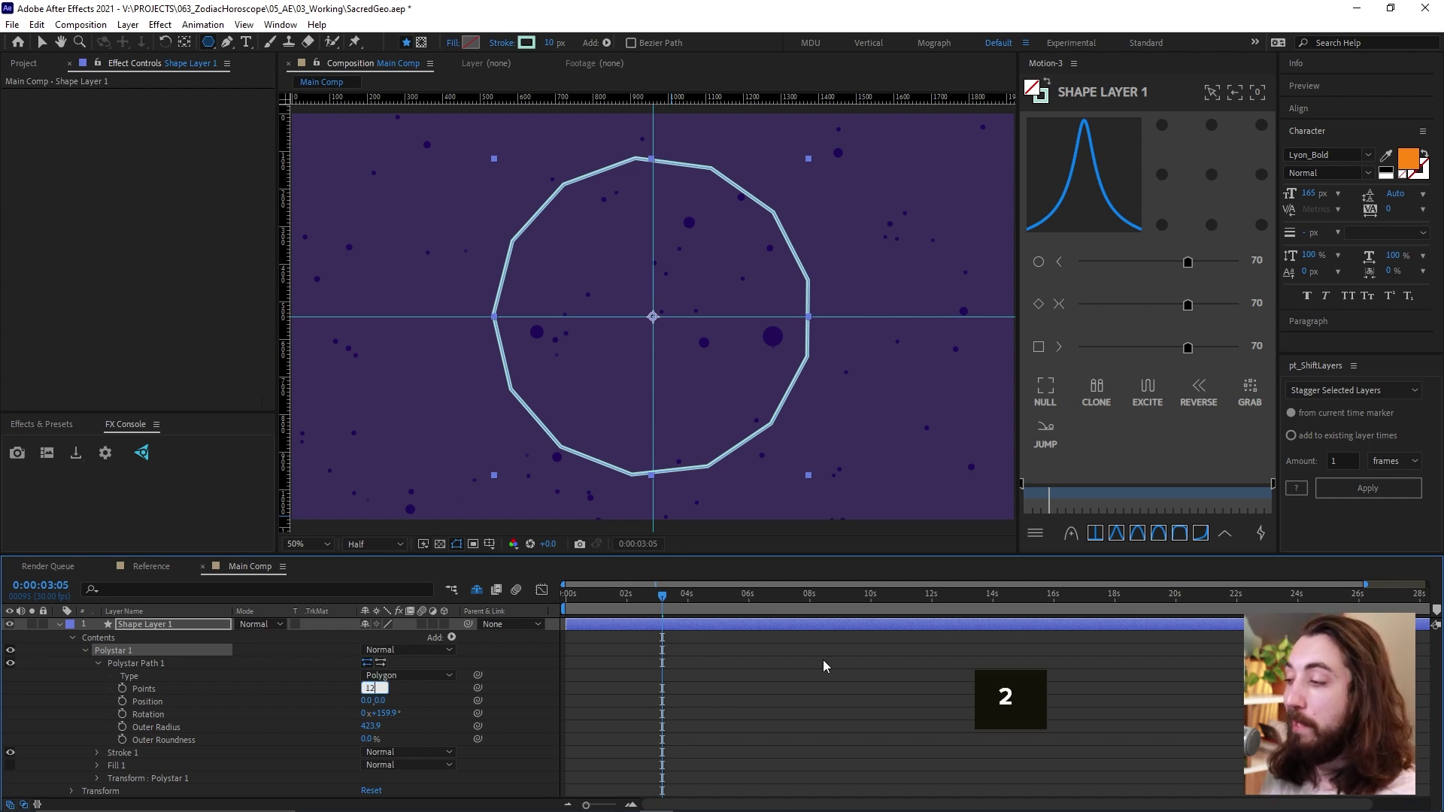
key("Return")
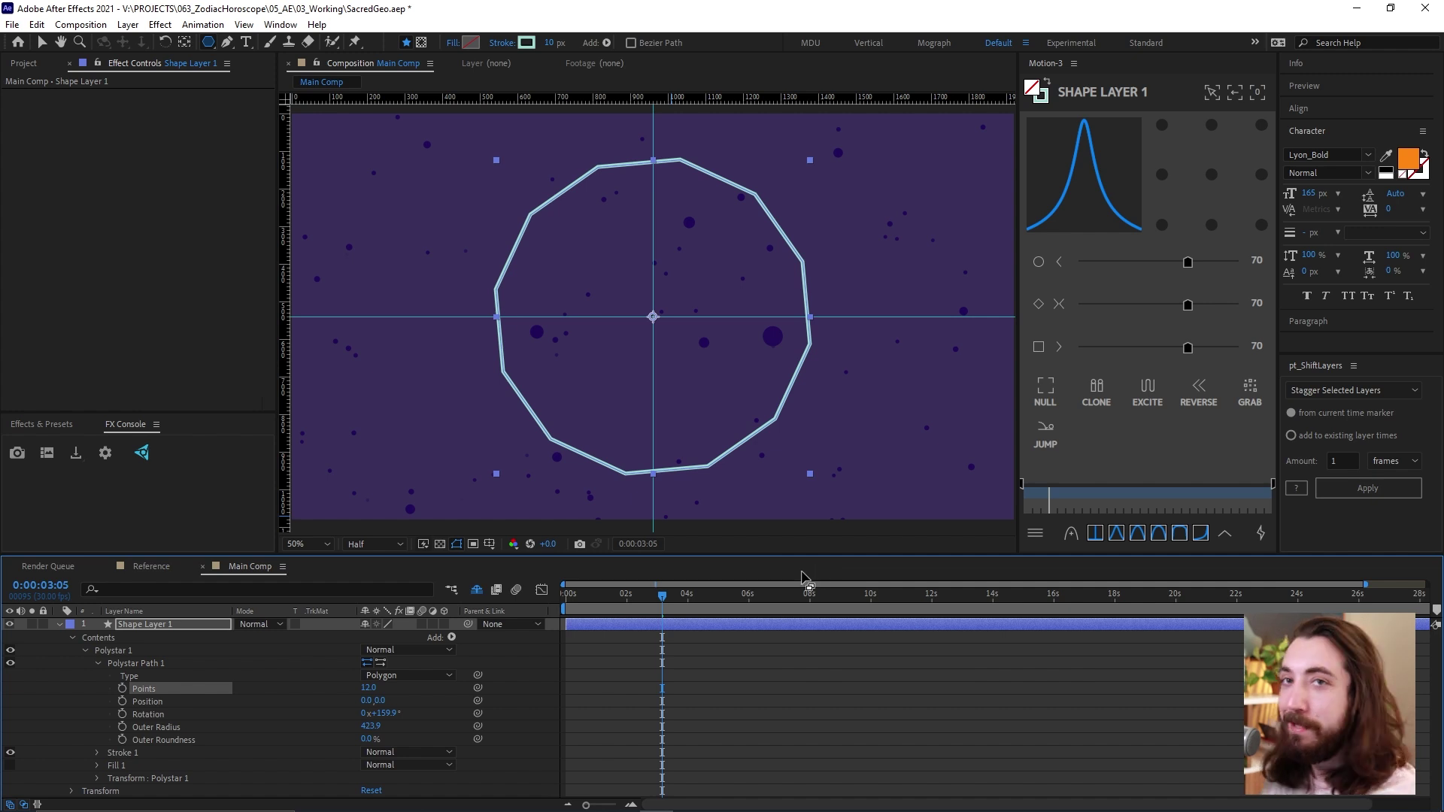
Rotate the dodecagon 15° and enlarge its outer radius to 496.9.
left_click_drag(801, 556, 800, 531)
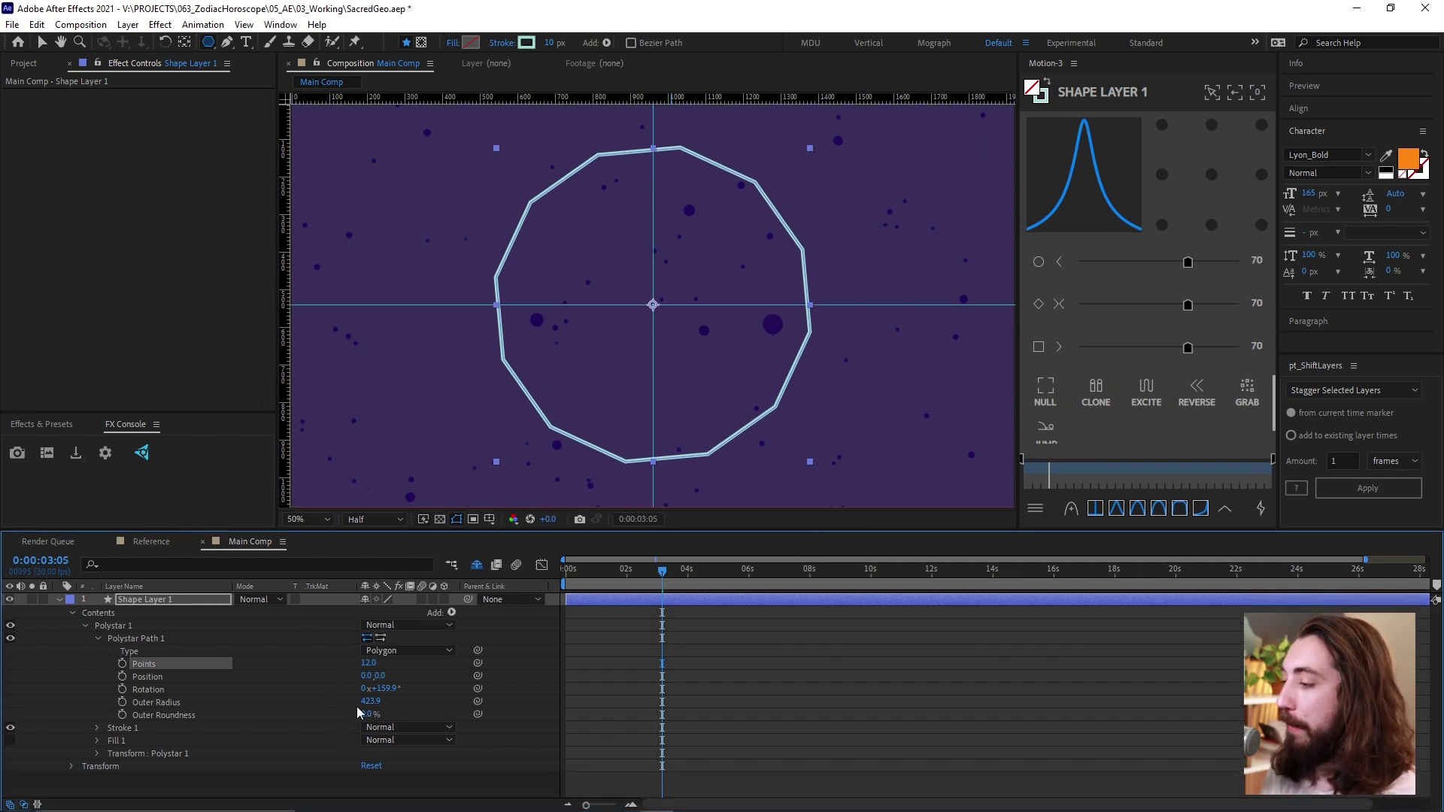
left_click_drag(389, 689, 398, 692)
type("15")
key("Return")
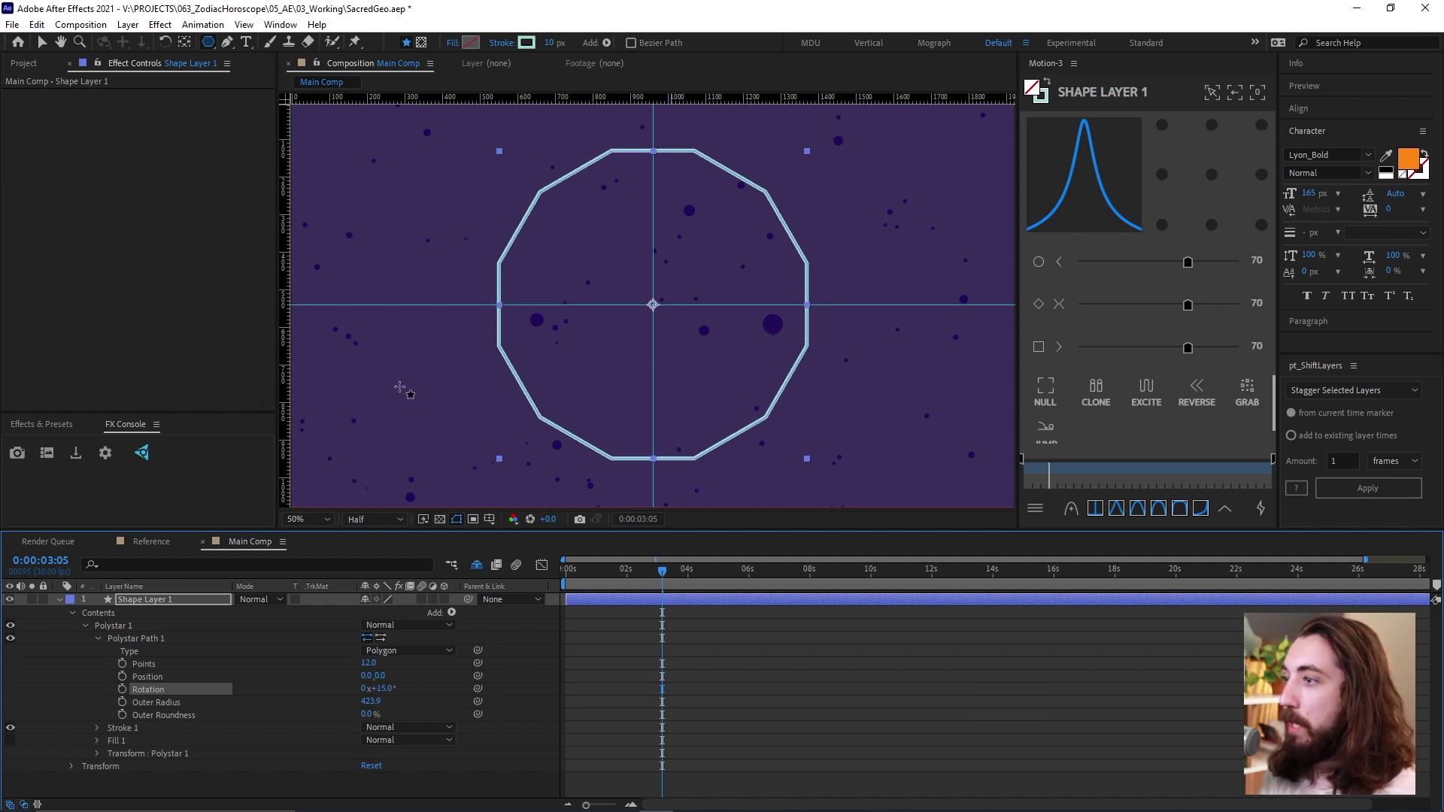
left_click(628, 689)
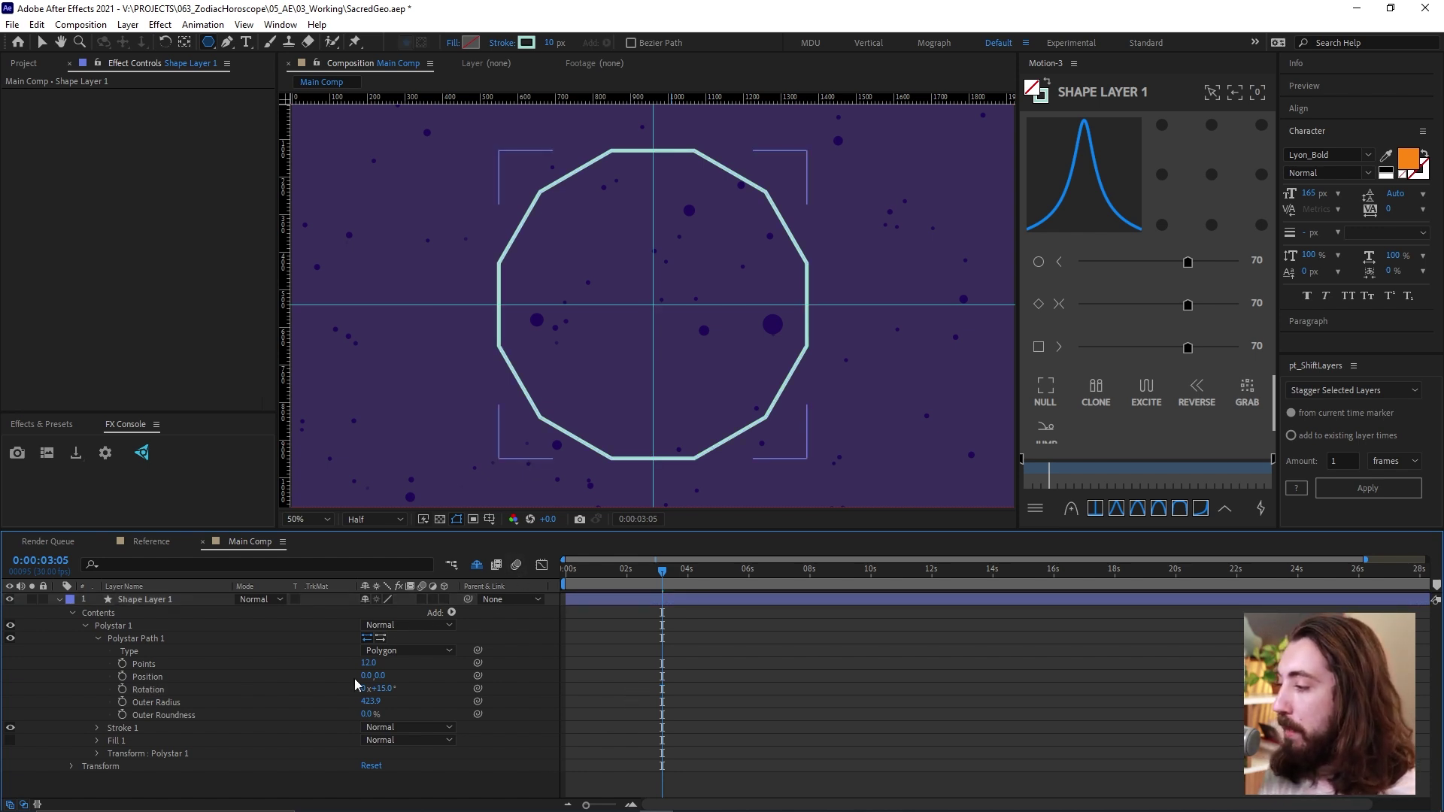
left_click_drag(372, 703, 429, 702)
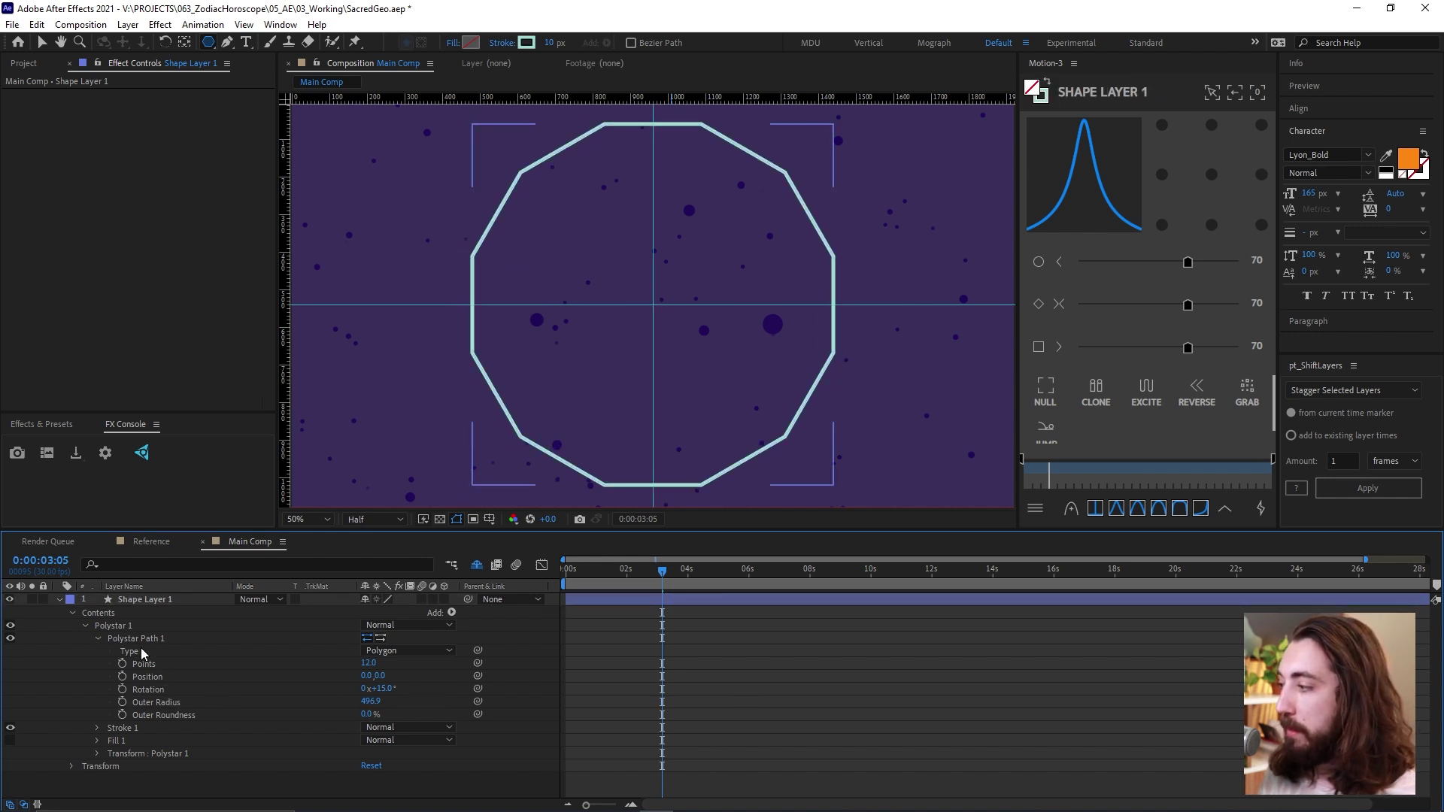
left_click(106, 626)
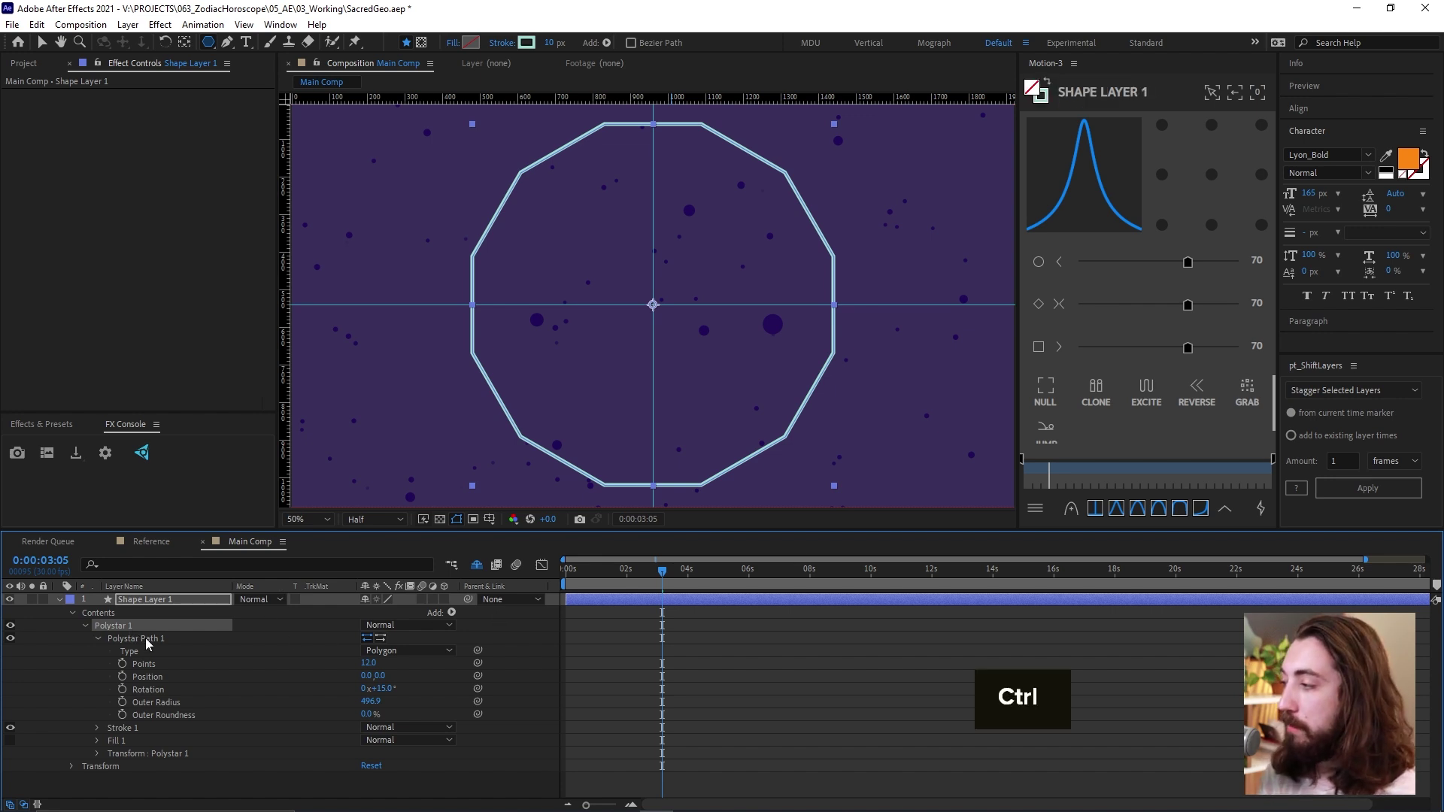
Duplicate the polygon group and shrink the copy's outer radius to 351.9.
key("ctrl+d")
left_click(83, 625)
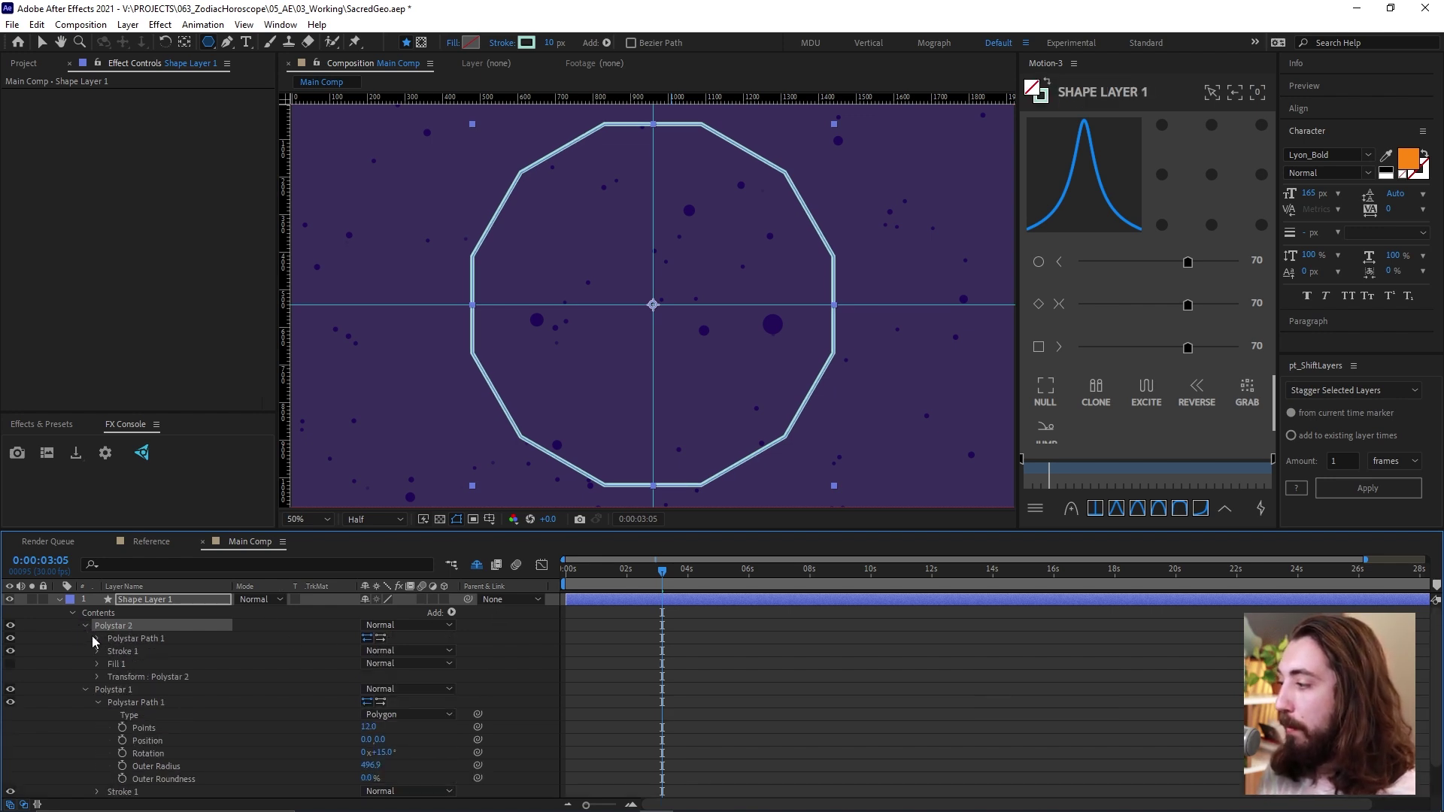
left_click_drag(376, 707, 281, 718)
left_click(129, 624)
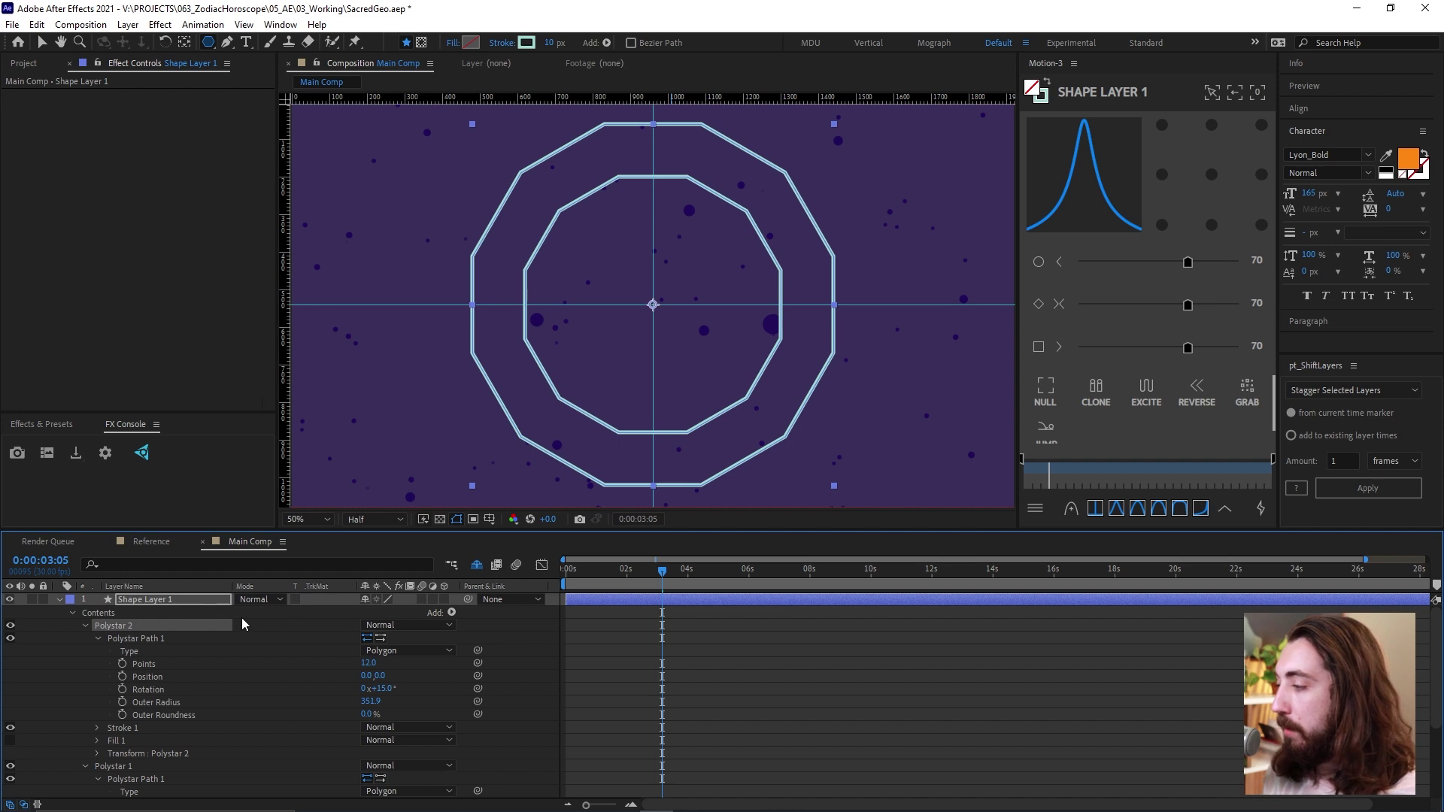
Rename the copy 'Inner Ring' and the original group 'Outer Ring'.
key("Return")
type("Inner R")
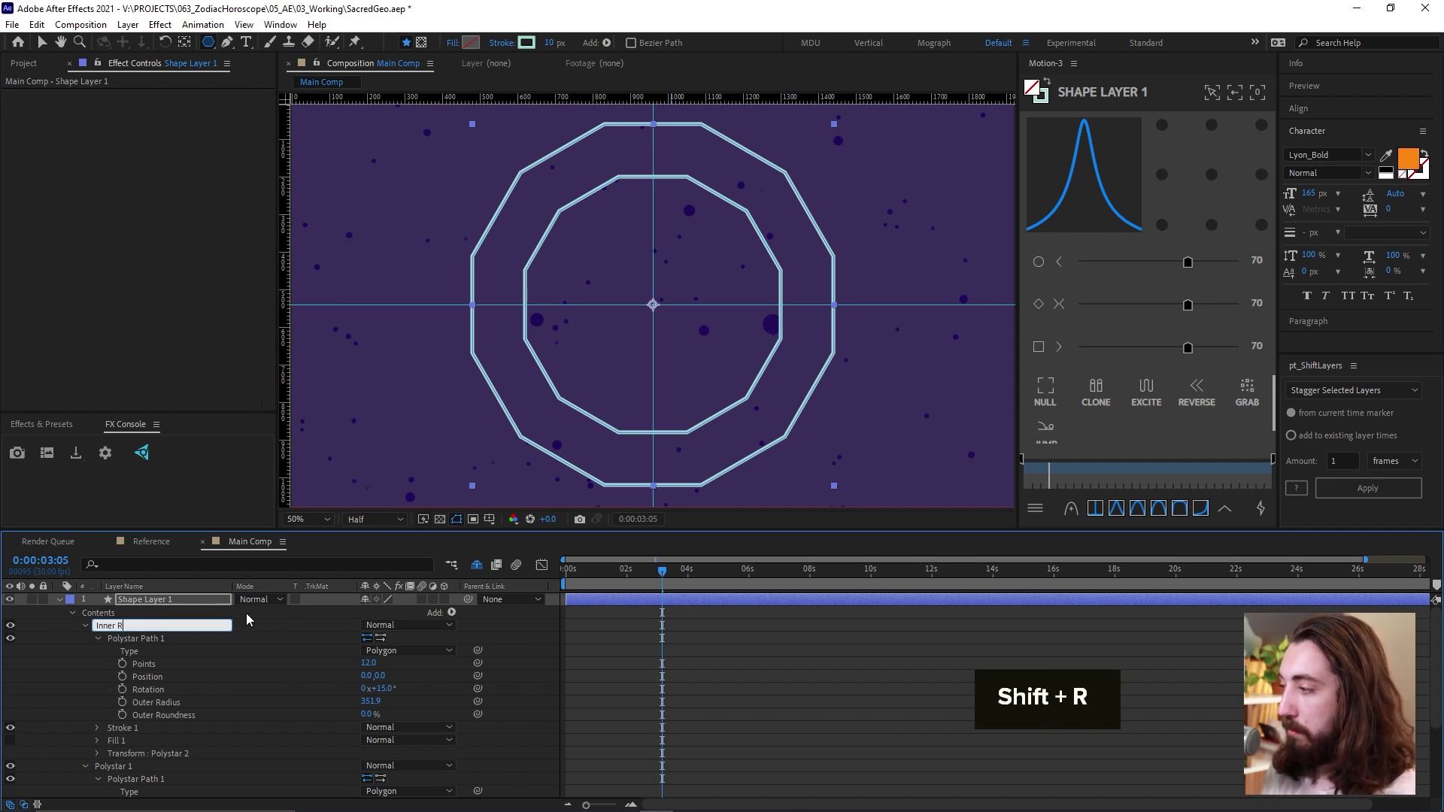
type("ing")
key("Return")
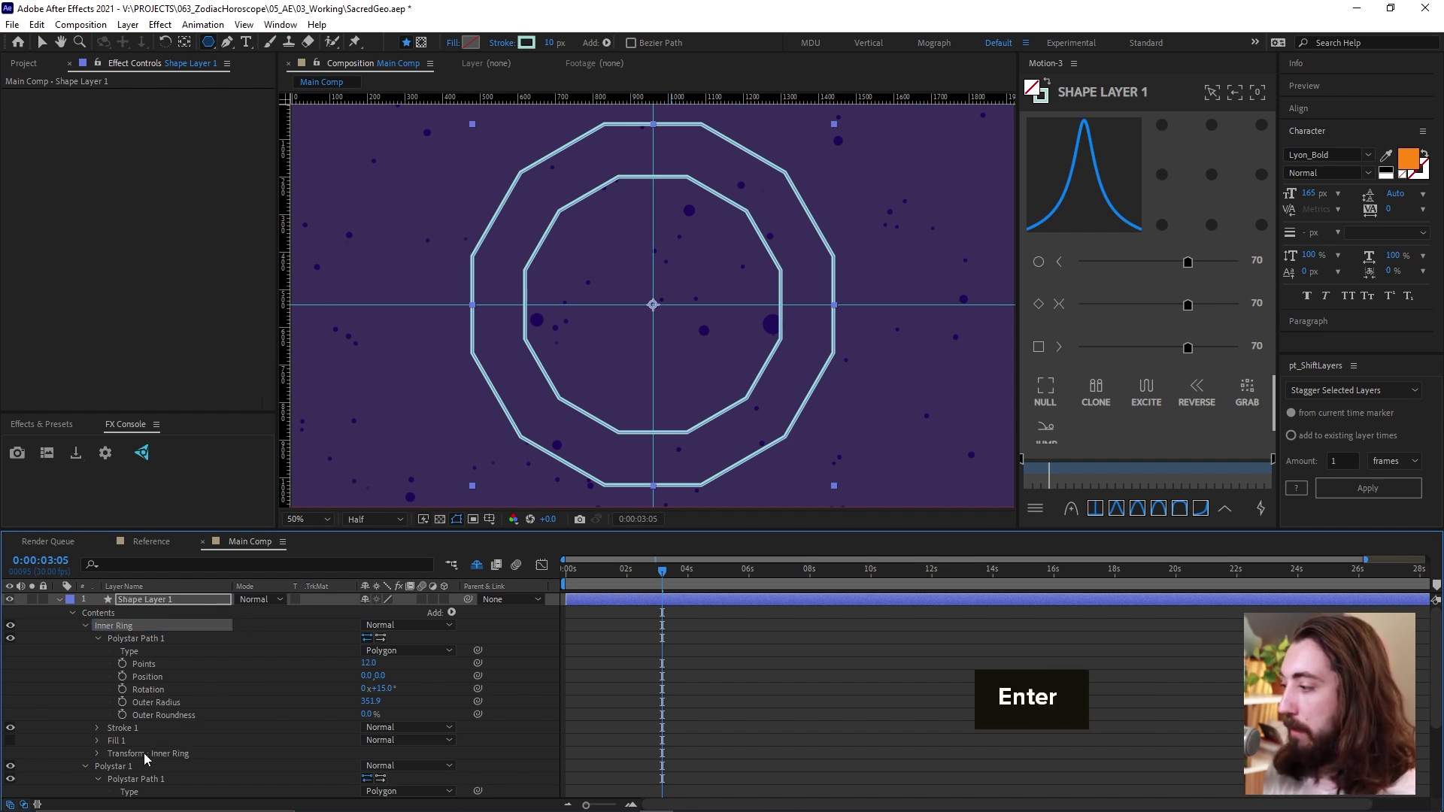
left_click(128, 767)
scroll(143, 752, "down", 3)
key("Return")
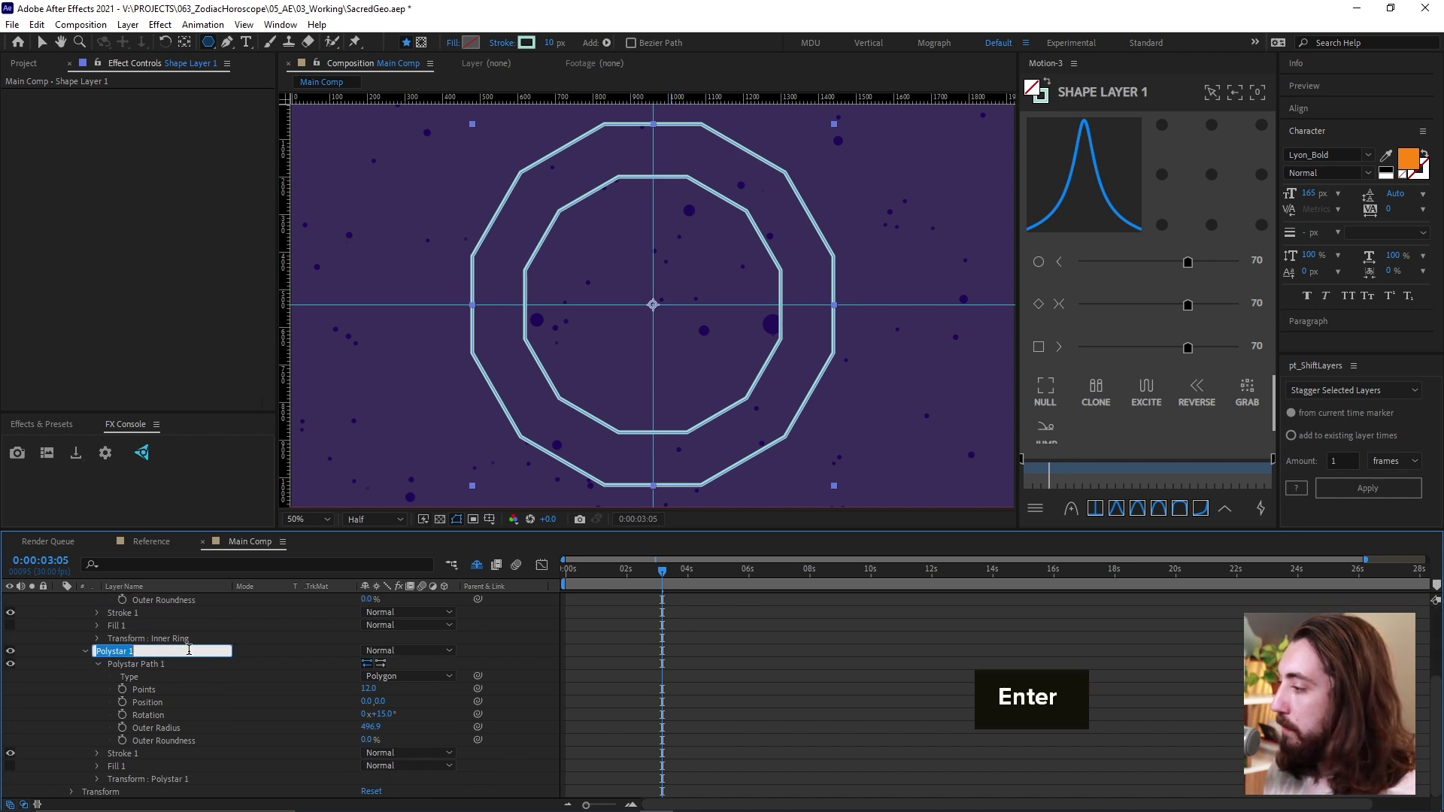
type("Outer Ring")
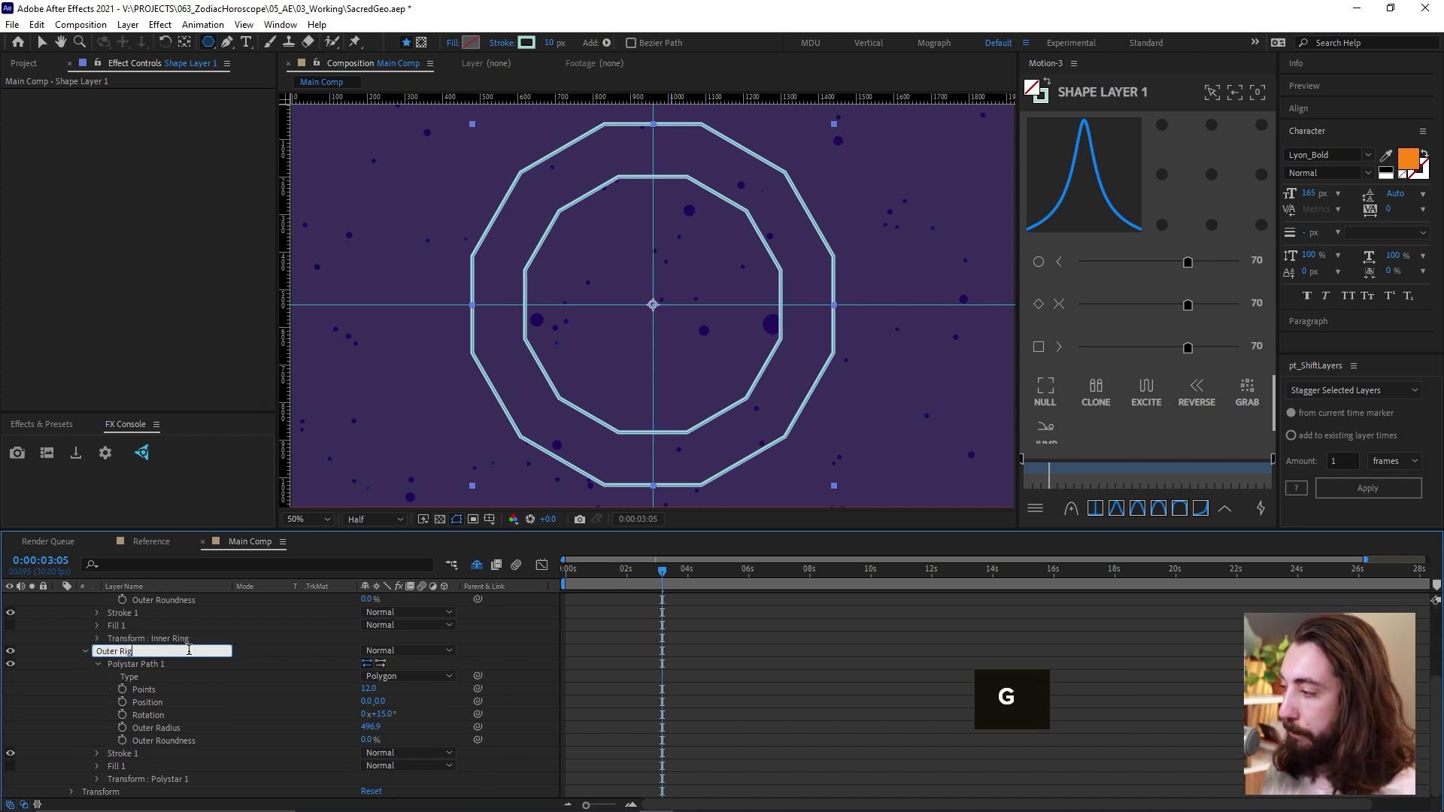
left_click_drag(662, 571, 566, 573)
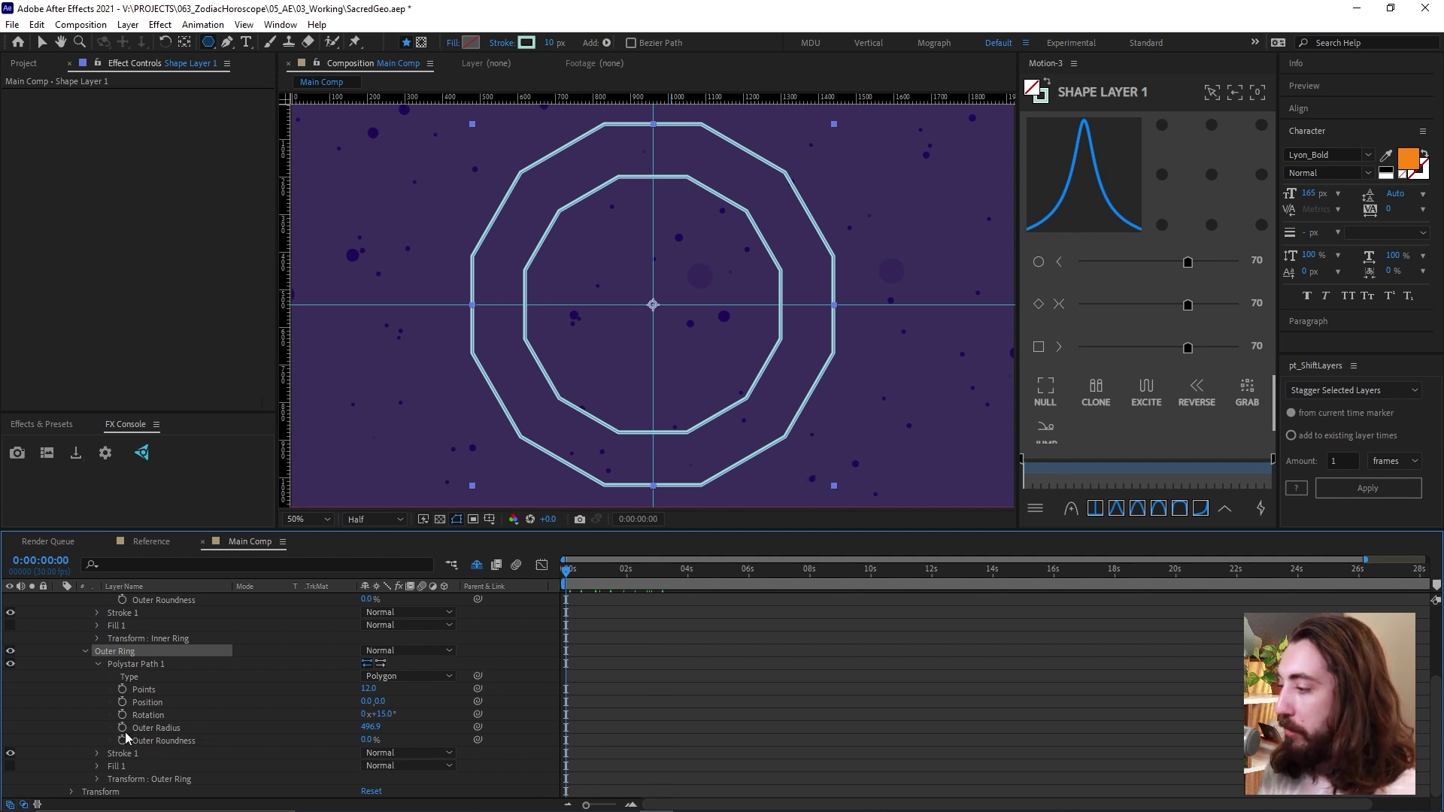
Keyframe the Outer Ring radius at 496.9 at 0:00:01:04 and 0 at frame zero.
left_click(600, 582)
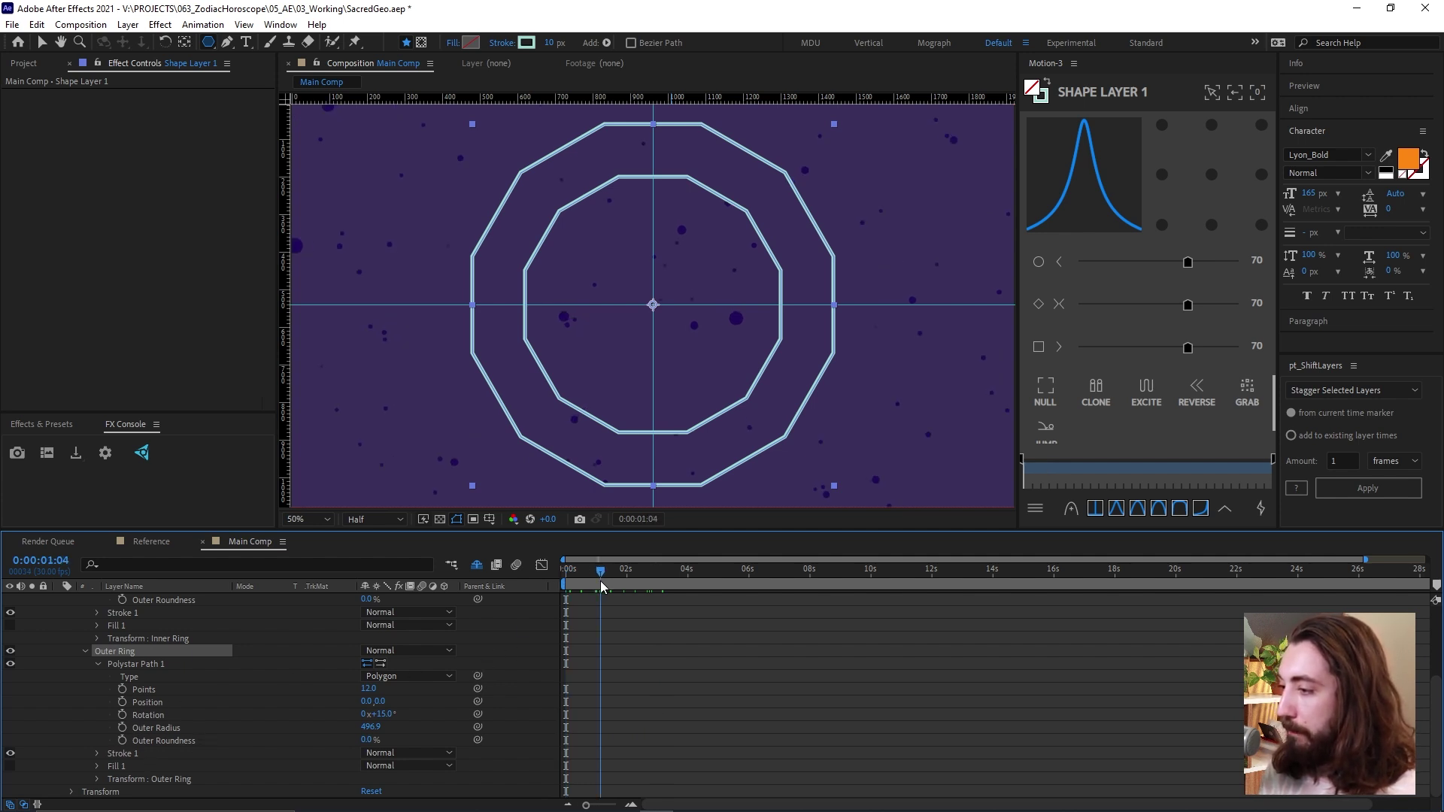
left_click(122, 728)
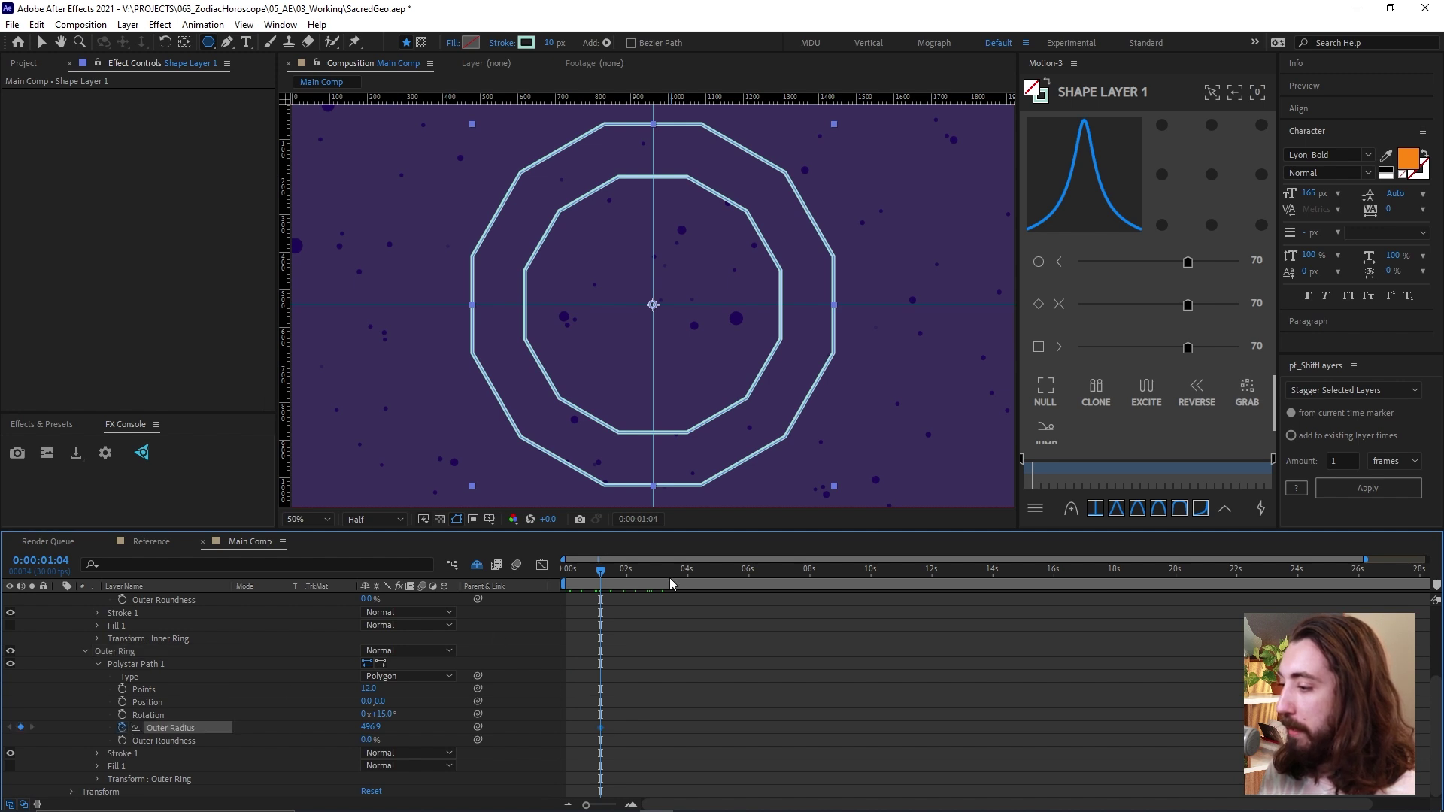
left_click_drag(596, 579, 535, 588)
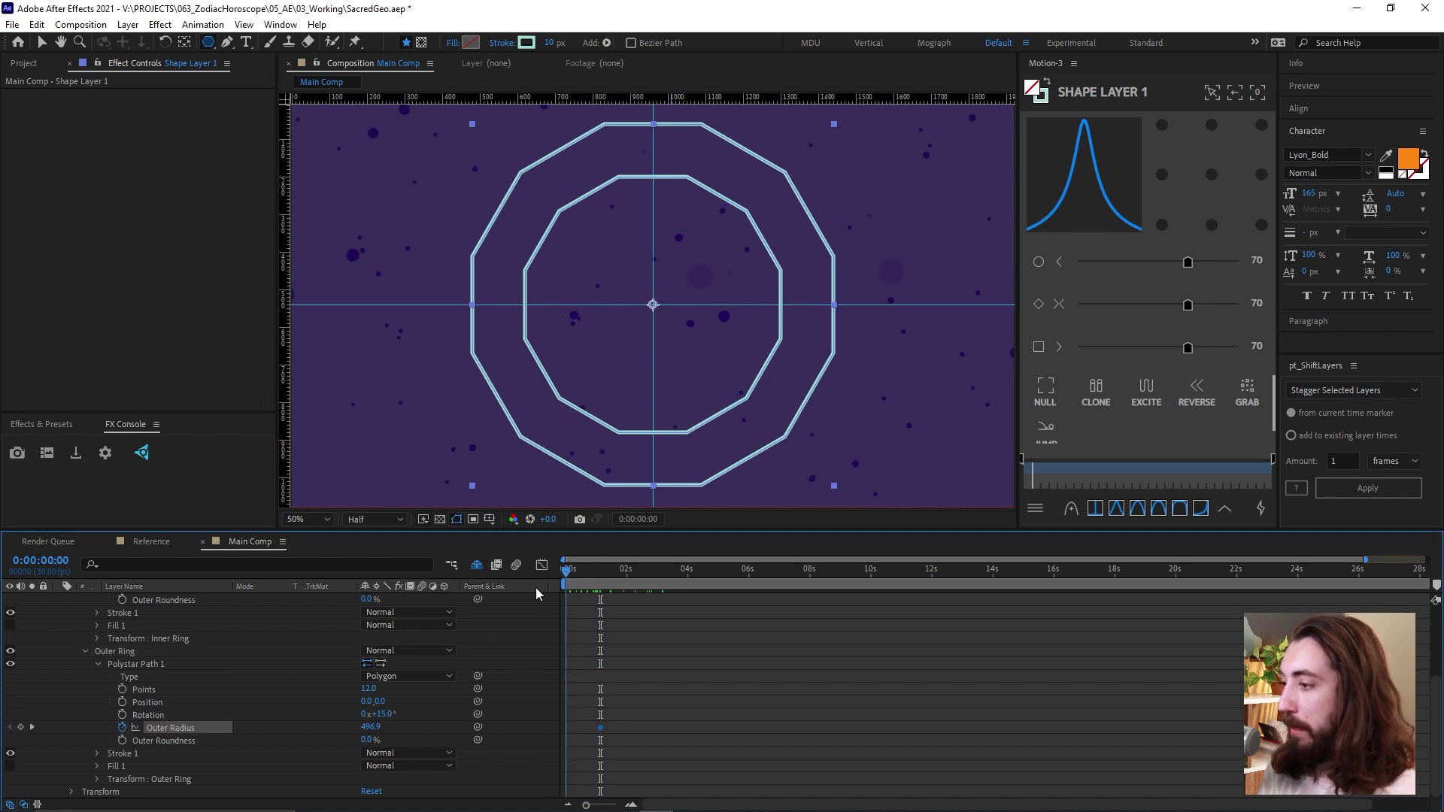
left_click(369, 727)
type("0")
key("Return")
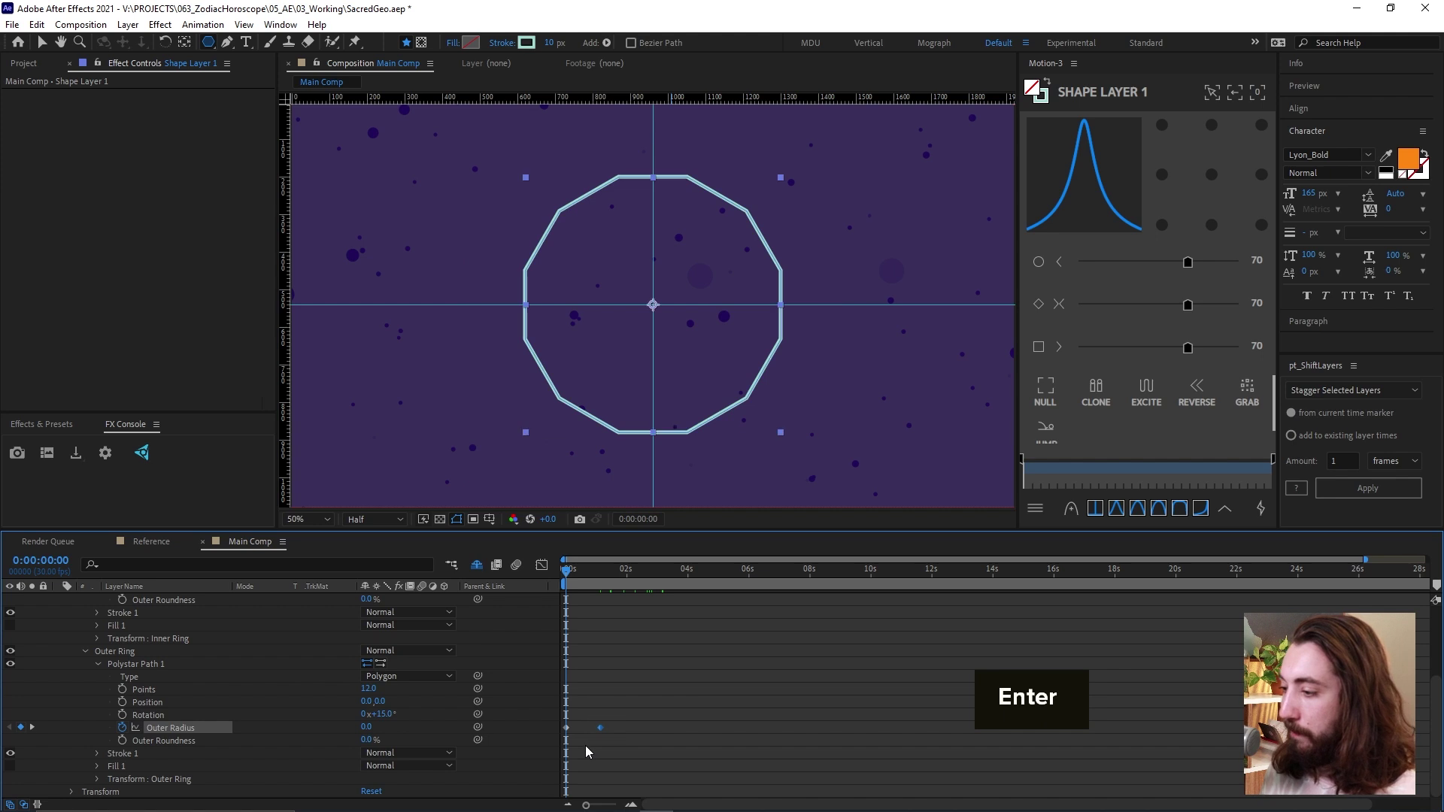
Preview the outer ring growing, then park the time at 0:00:01:03.
left_click(1190, 319)
left_click(748, 681)
key("space")
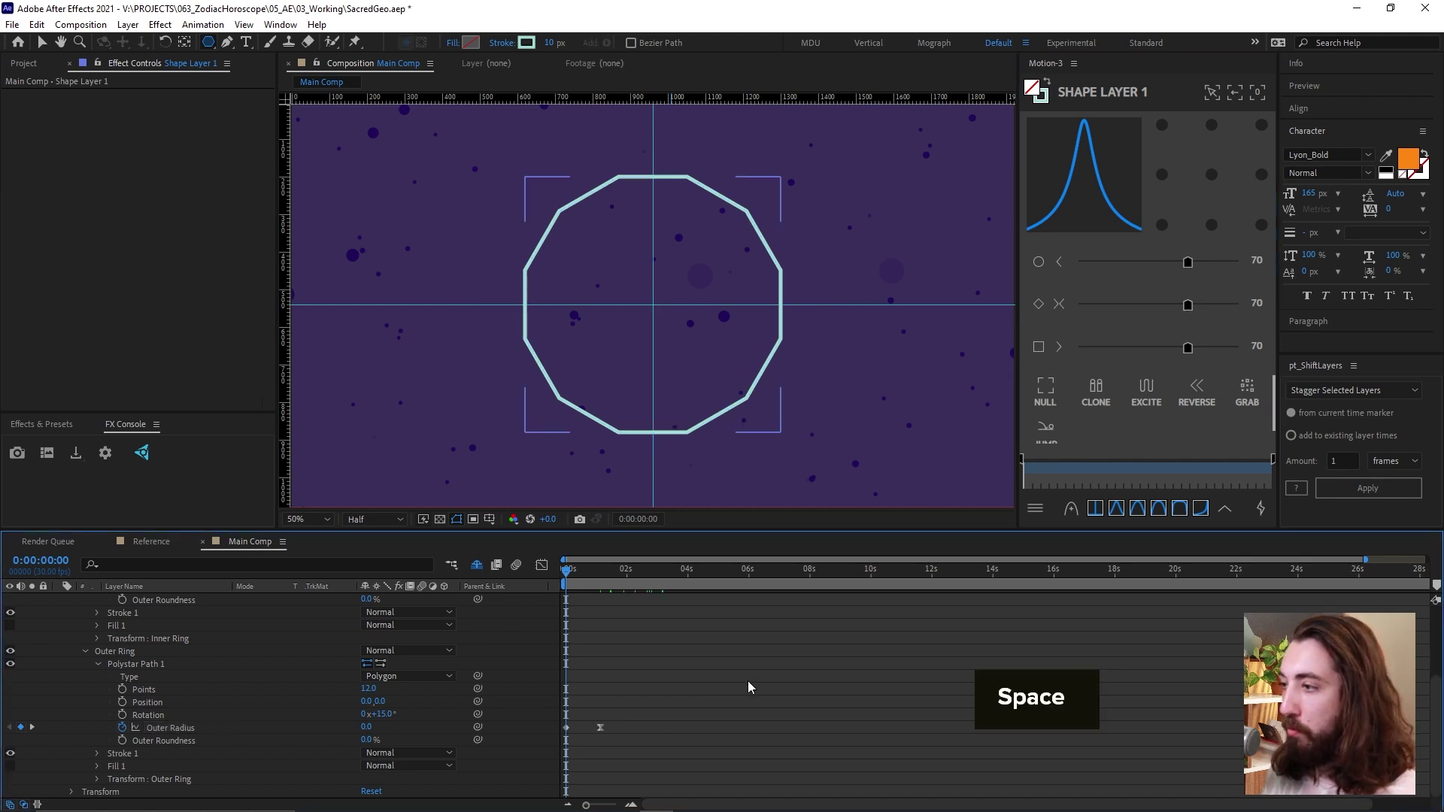
key("space")
scroll(657, 666, "up", 3)
left_click(598, 575)
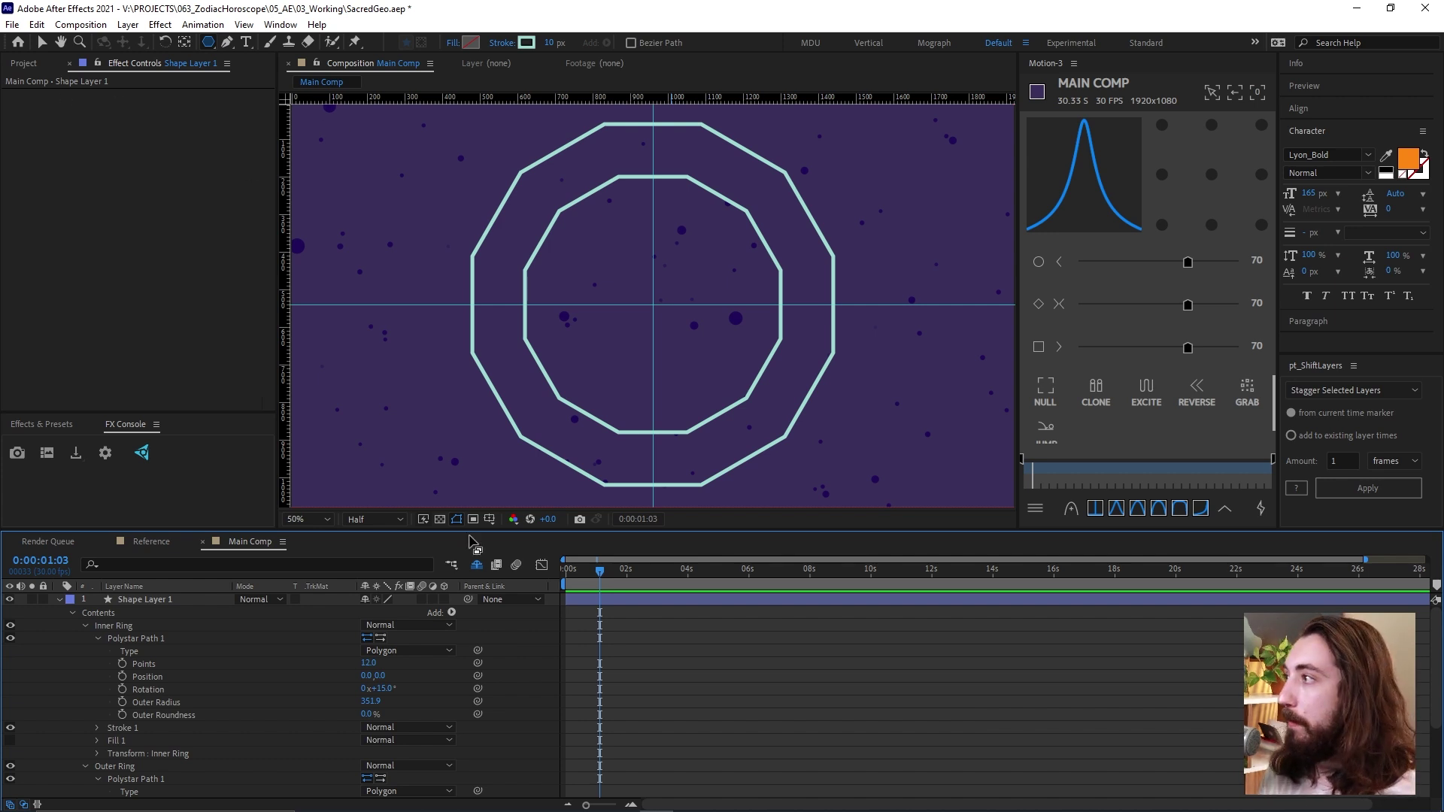
Draw a vertical line upward from the comp centre with the Pen tool.
key("u")
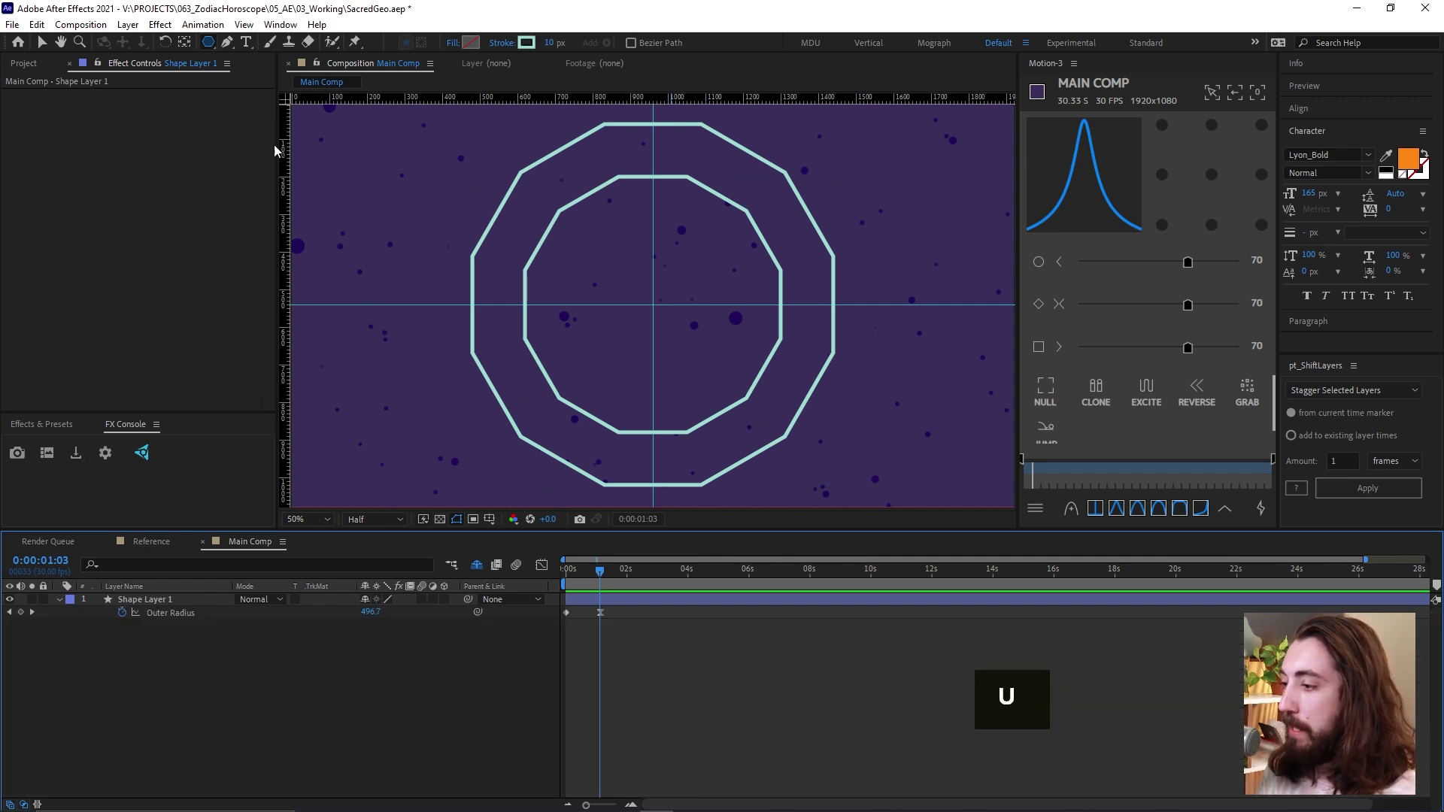
left_click(227, 42)
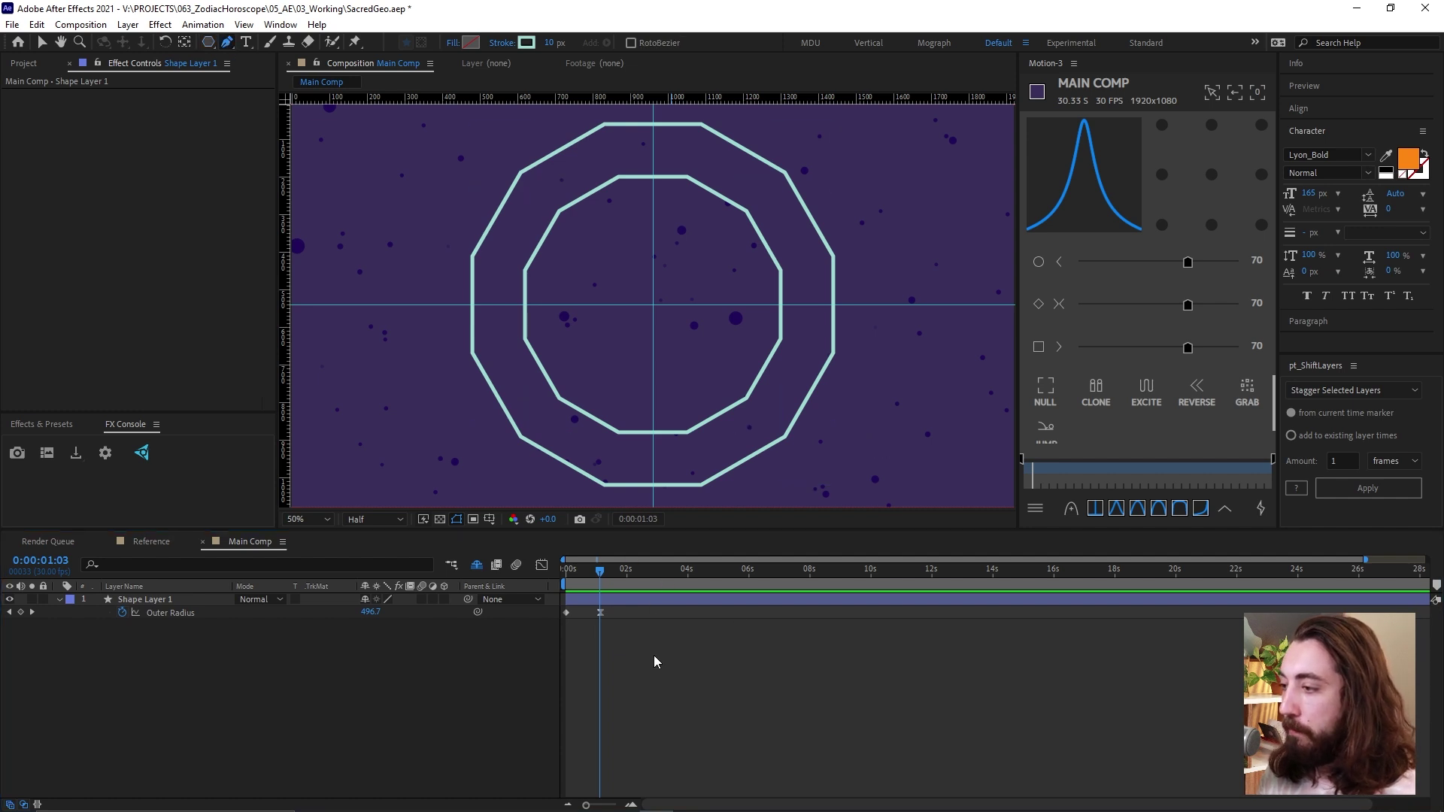
left_click(655, 308)
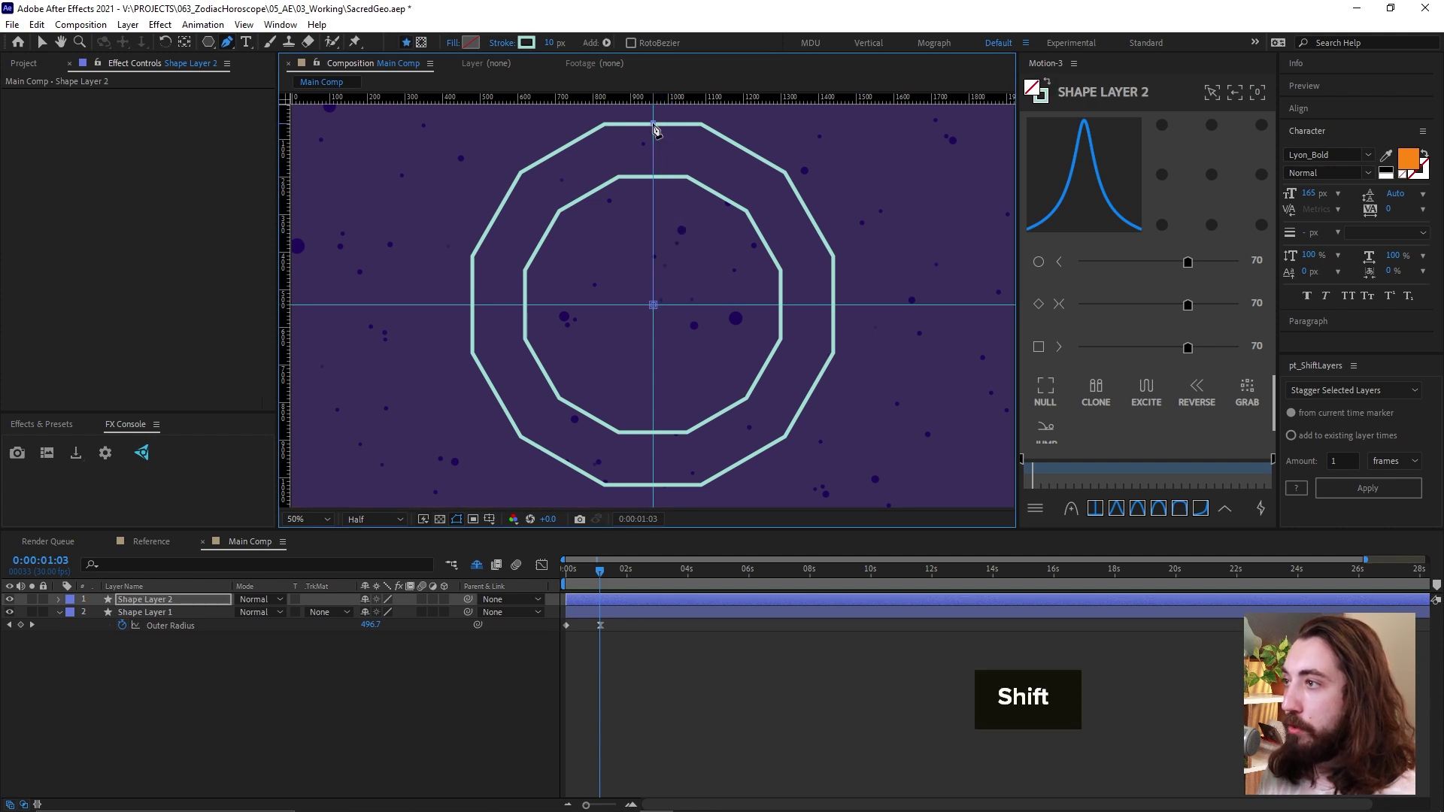
left_click(648, 662)
Rename Shape Layer 2 to 'Line' and Shape Layer 1 to 'Rings'.
left_click(140, 599)
key("Return")
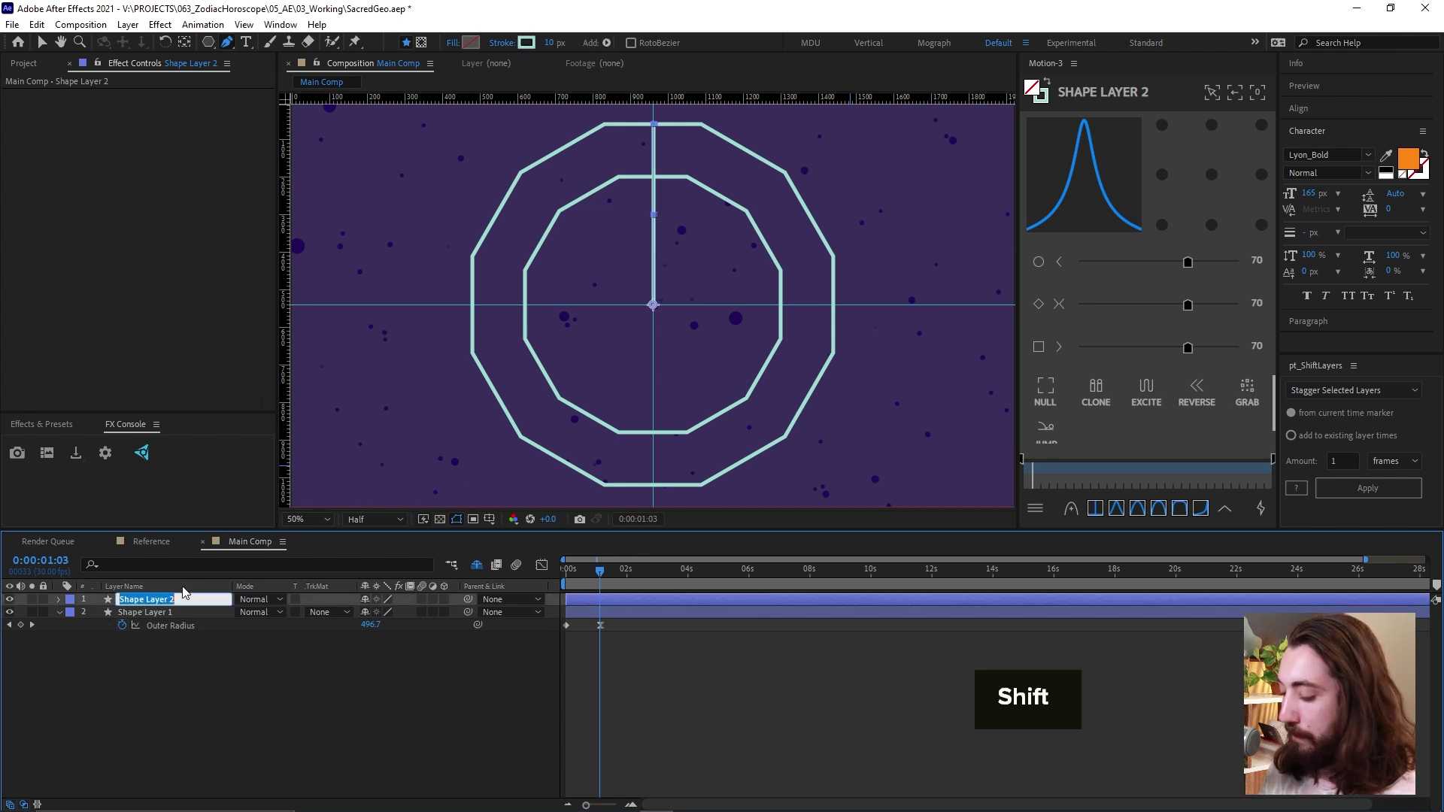
type("Line")
key("Return")
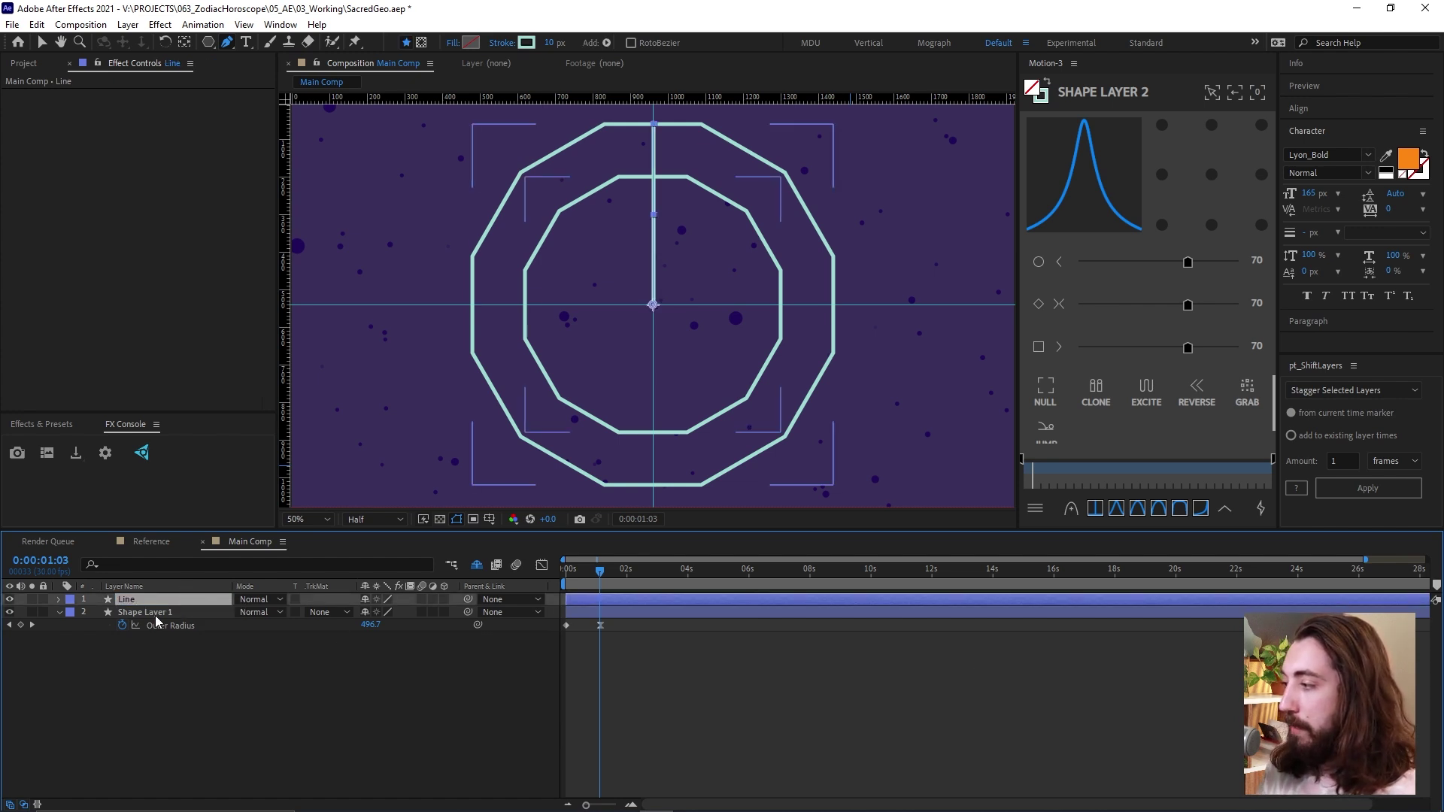
left_click(157, 612)
key("Return")
type("Ri")
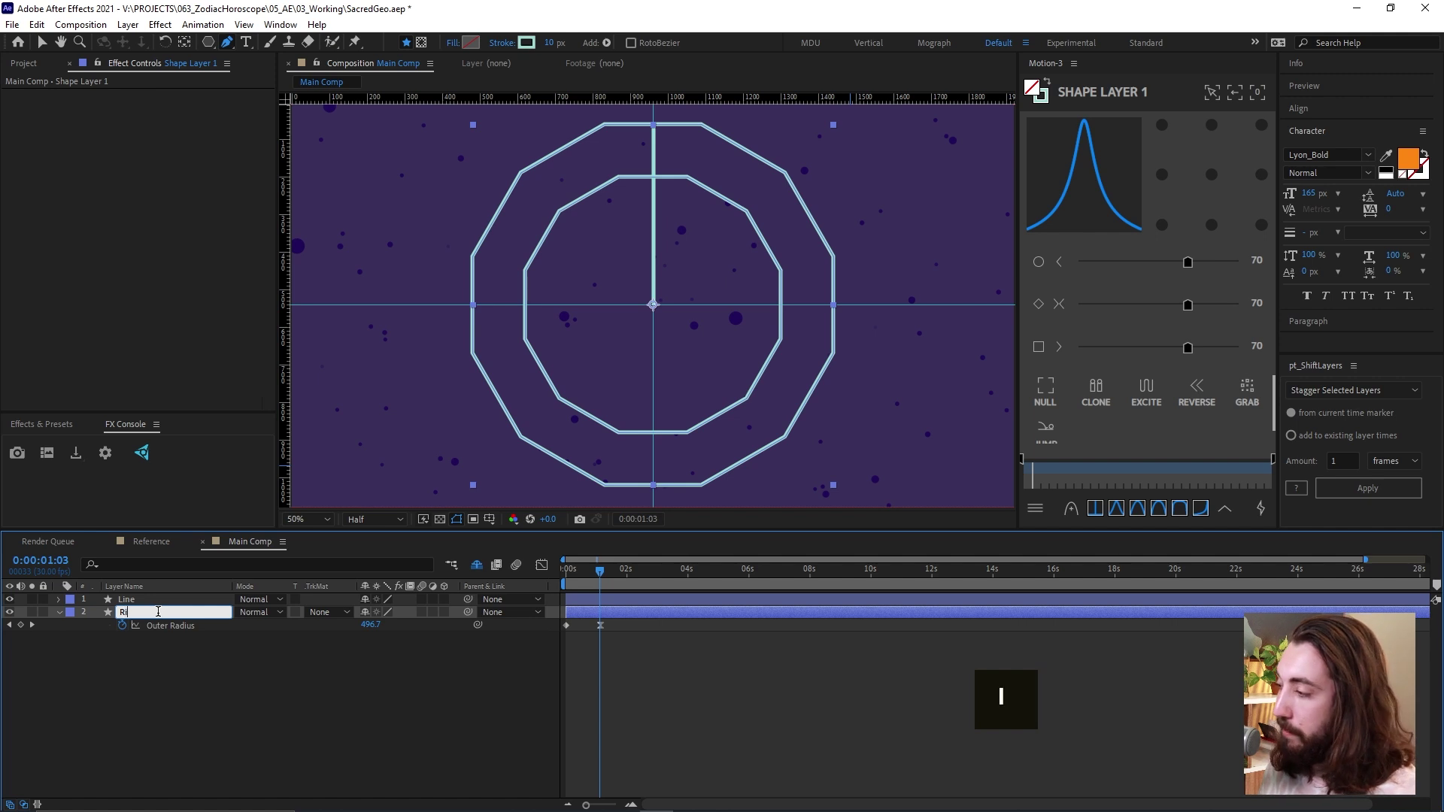
type("ngs")
key("Return")
left_click(642, 600)
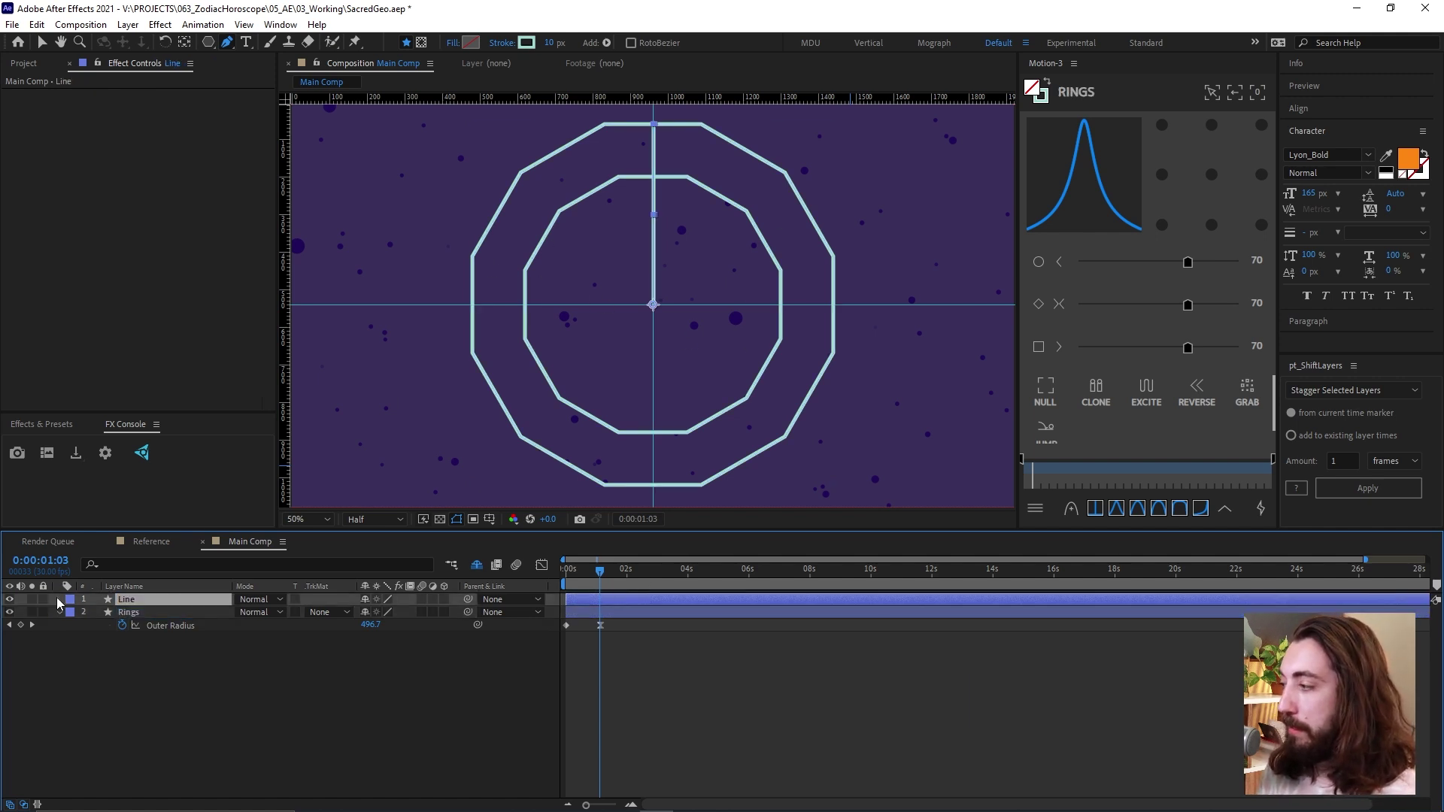
Add a Repeater to the Line layer with 12 copies.
left_click(59, 600)
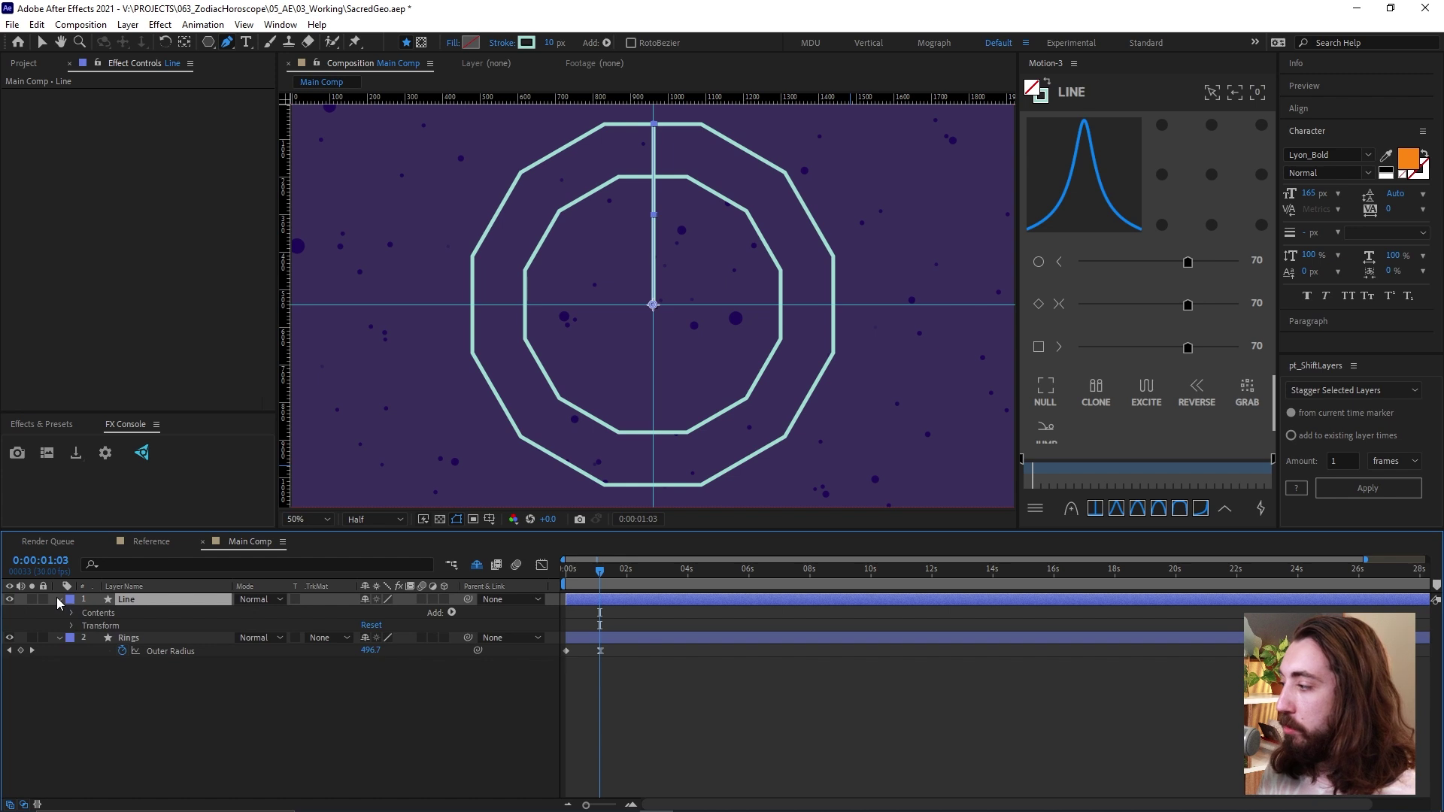
left_click(449, 613)
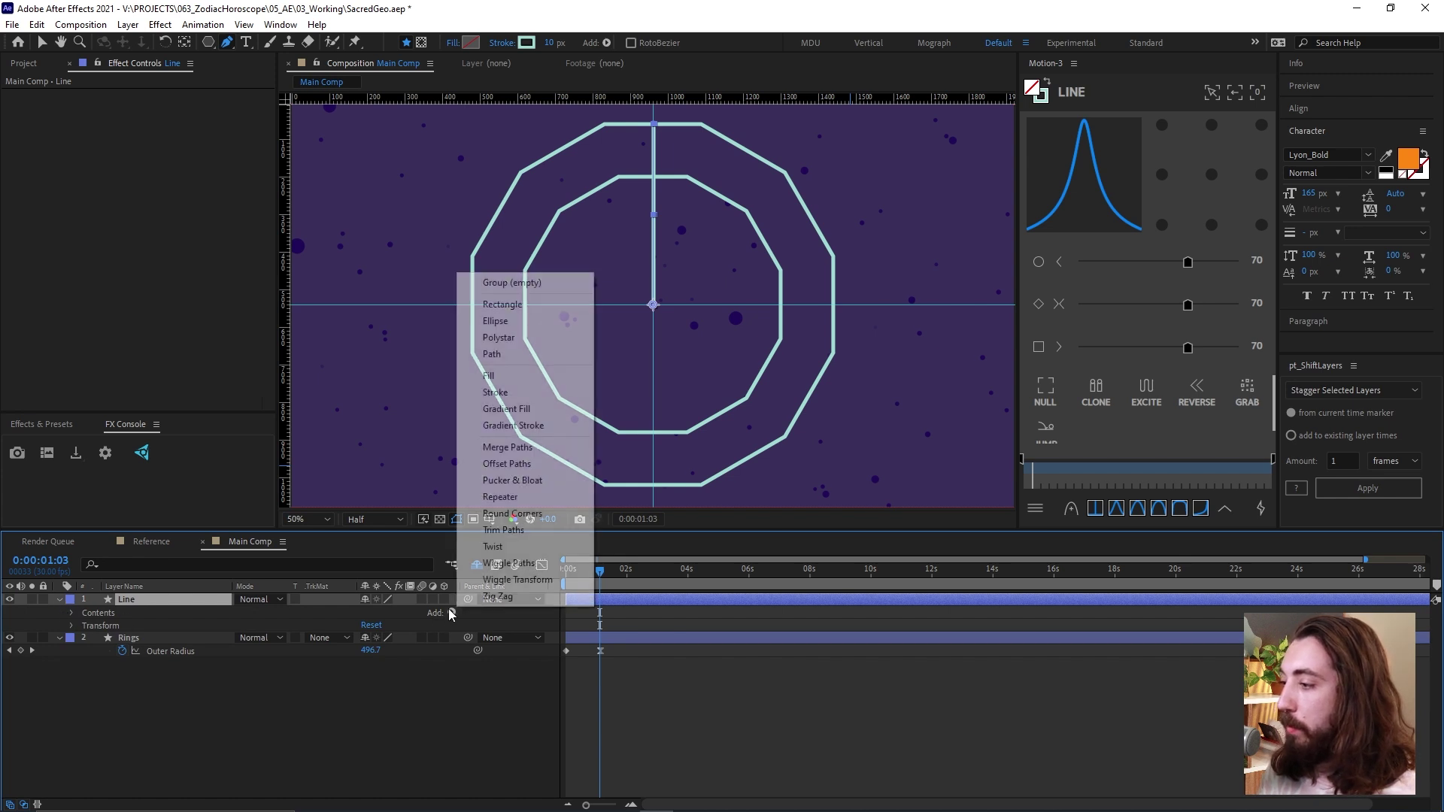
left_click(542, 498)
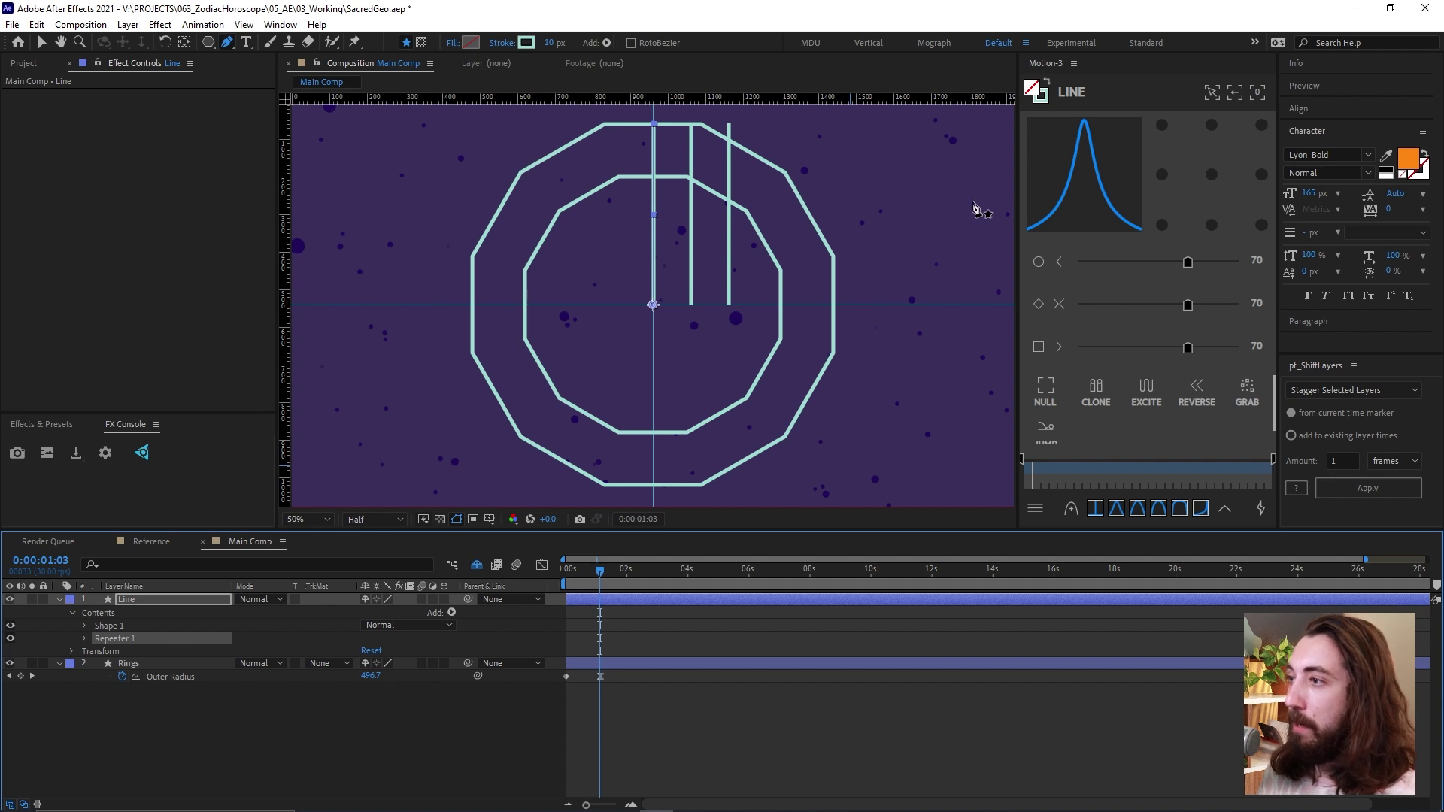
left_click(85, 639)
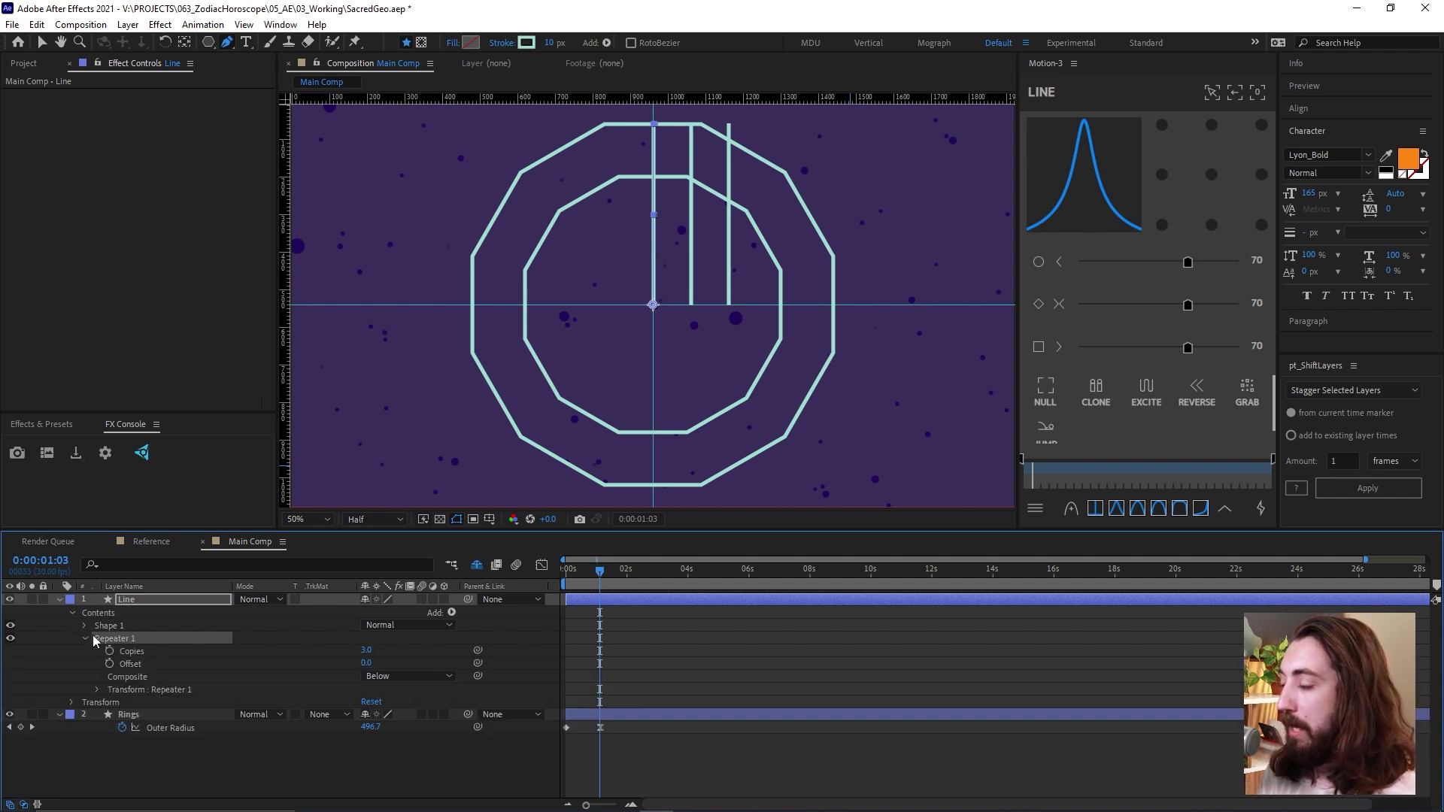
left_click(367, 650)
type("12")
key("Return")
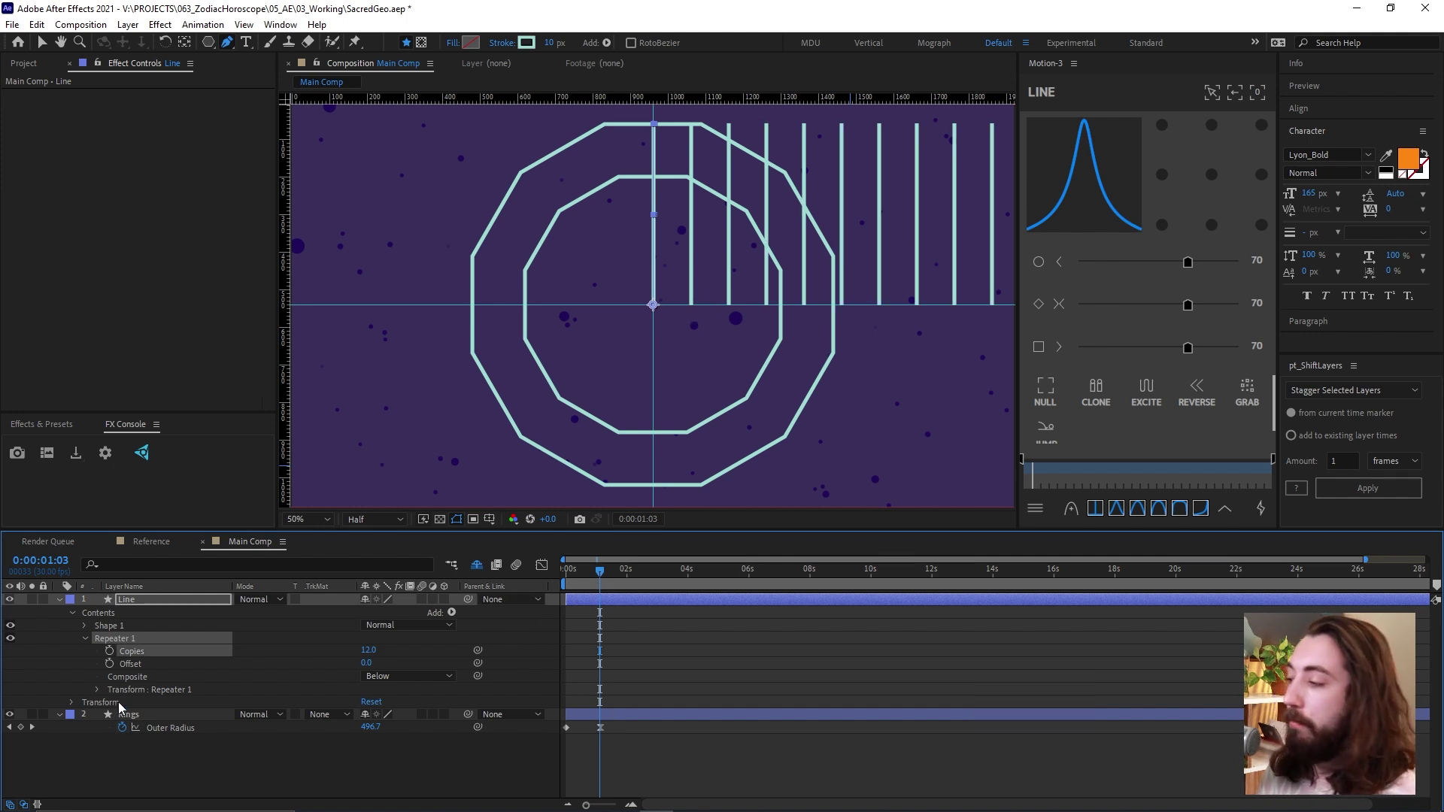
Set the Repeater's position offset to 0 so the copies stack.
left_click(98, 690)
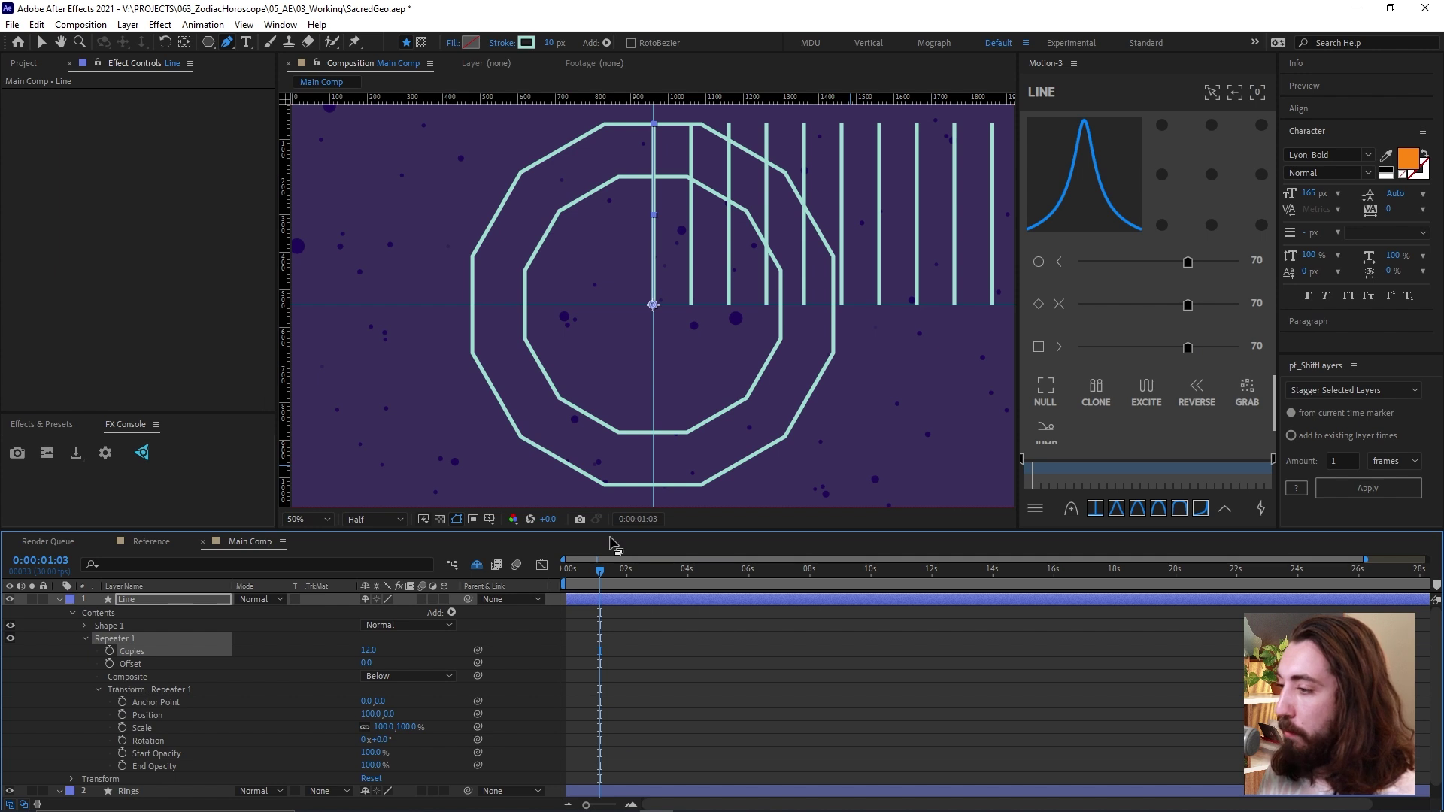
left_click_drag(621, 531, 625, 506)
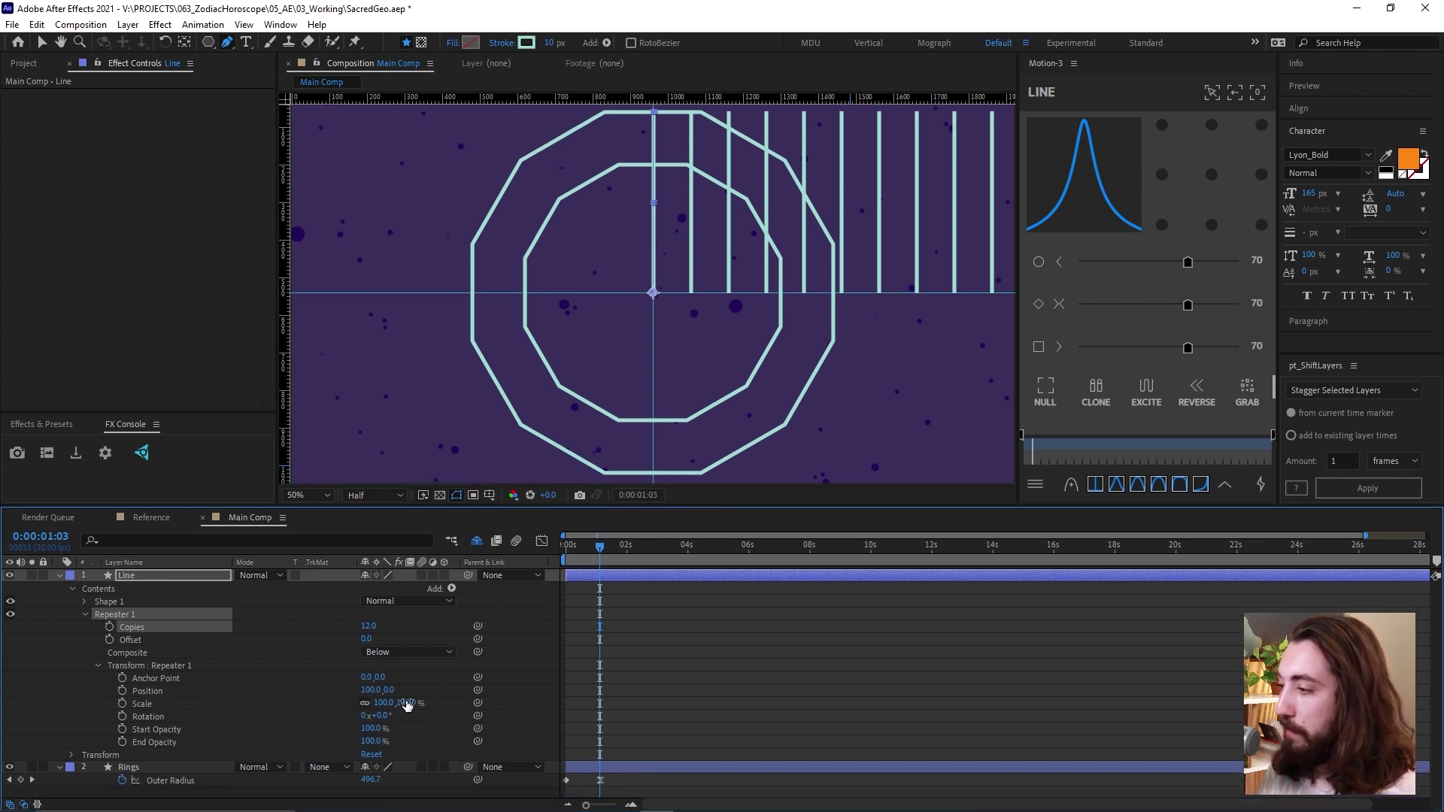
left_click(324, 691)
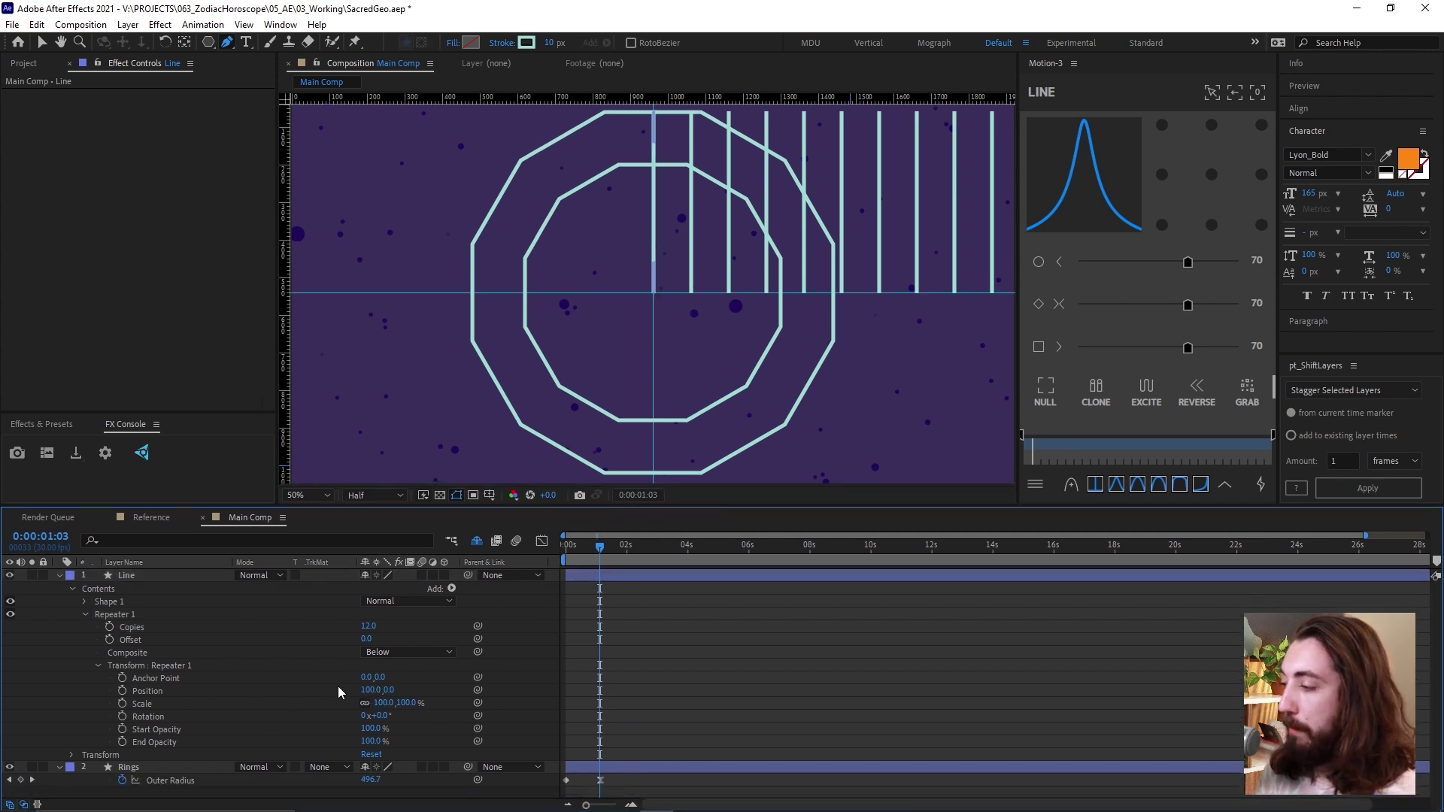
left_click(369, 691)
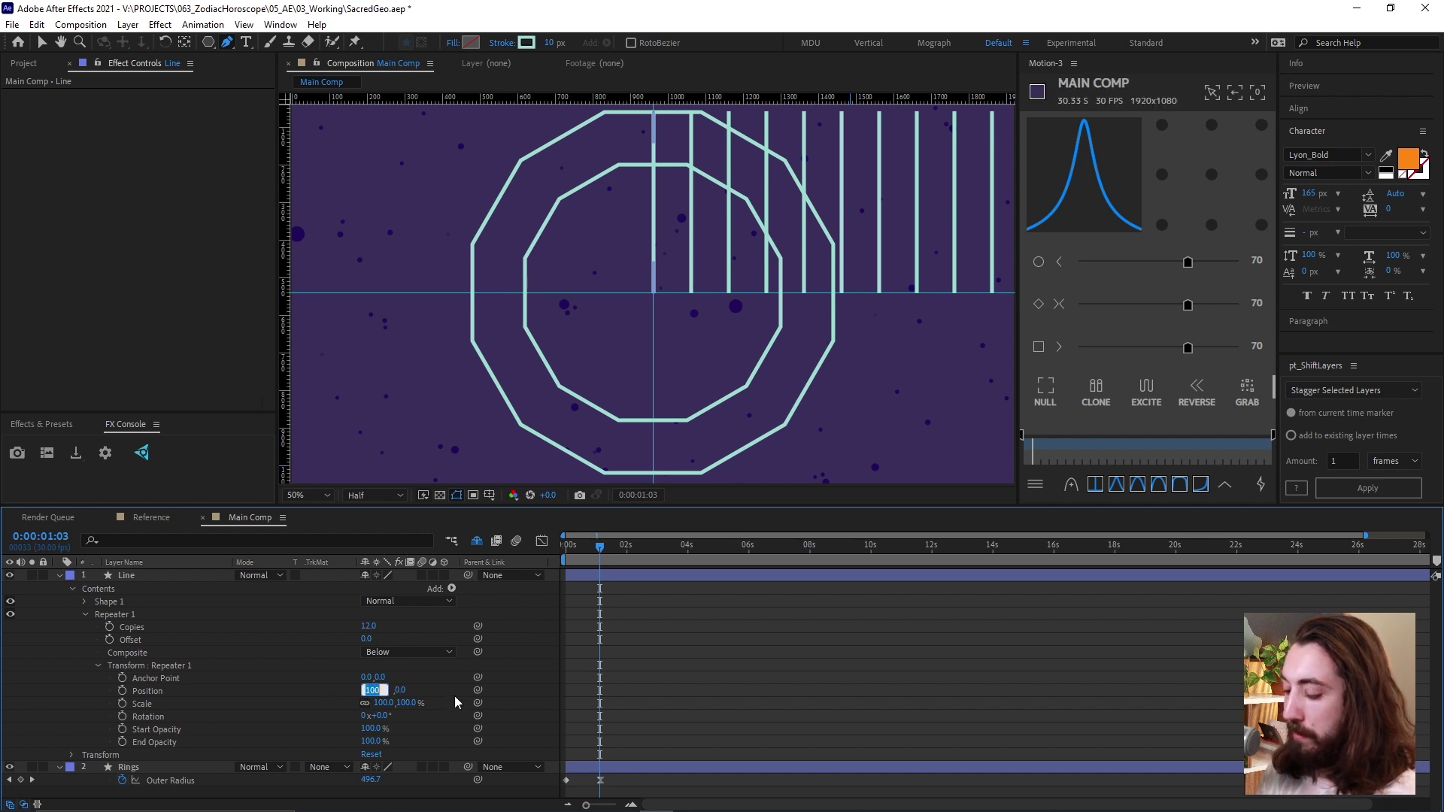
type("0")
key("Return")
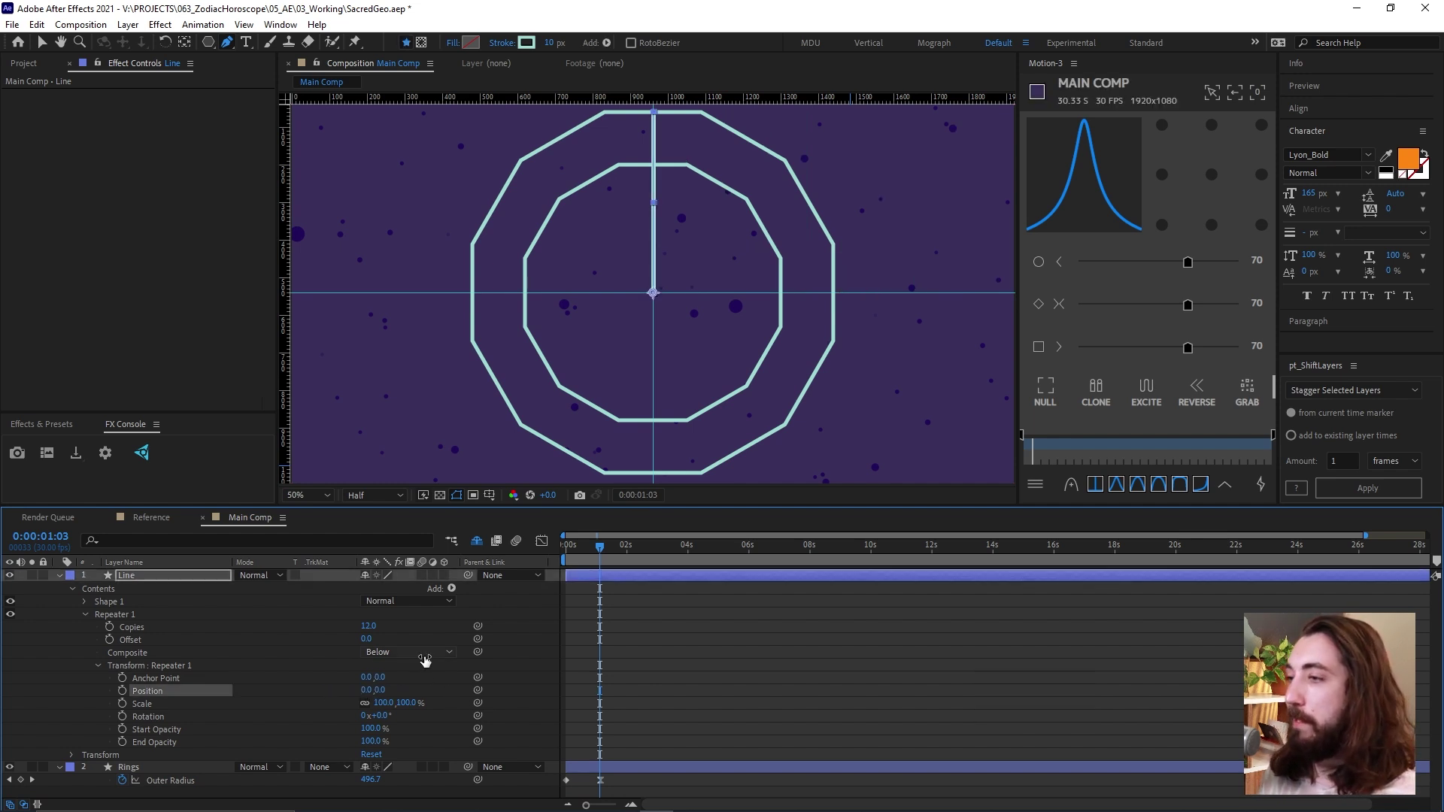
Rotate the Line layer 15° to the right.
left_click(72, 756)
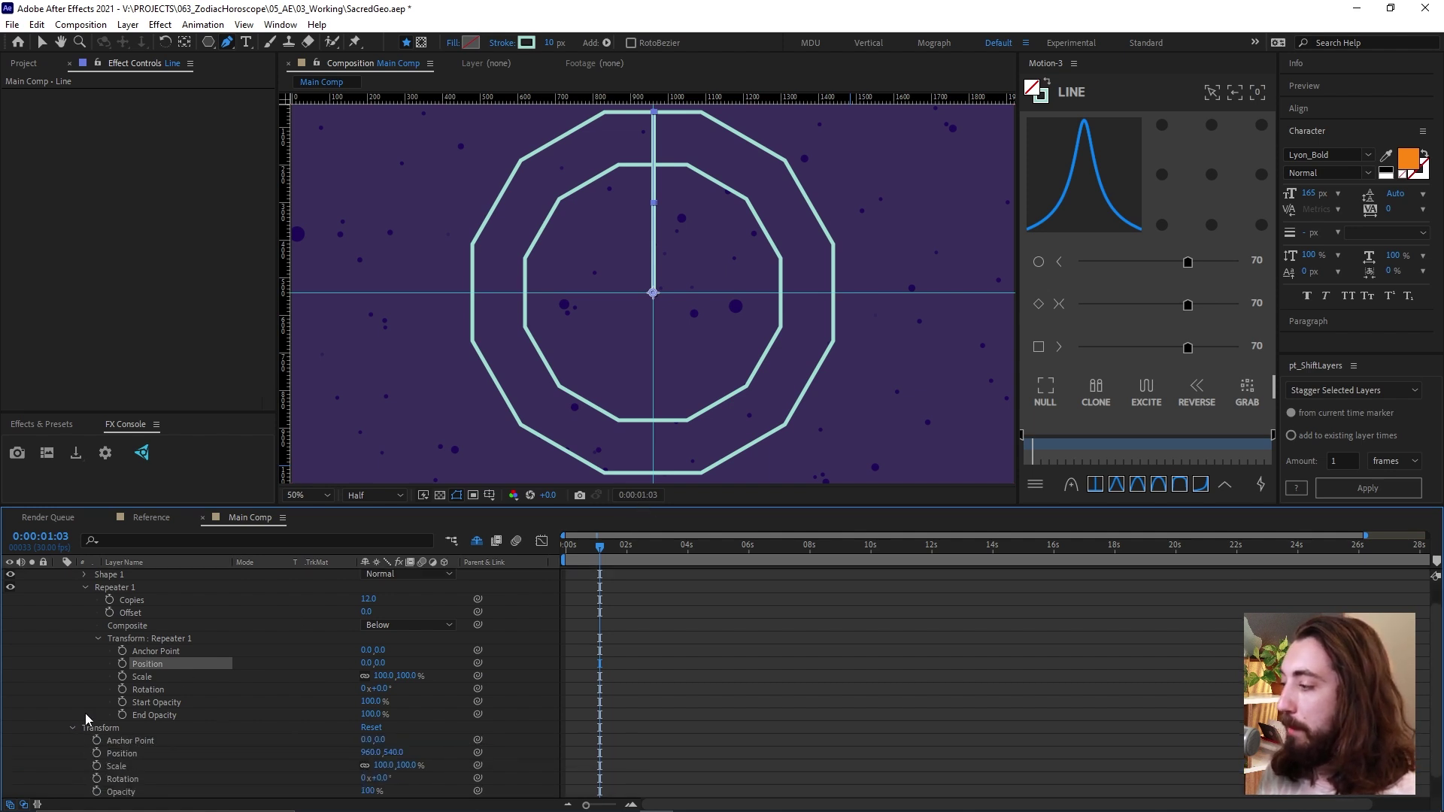
scroll(243, 707, "down", 2)
left_click(132, 757)
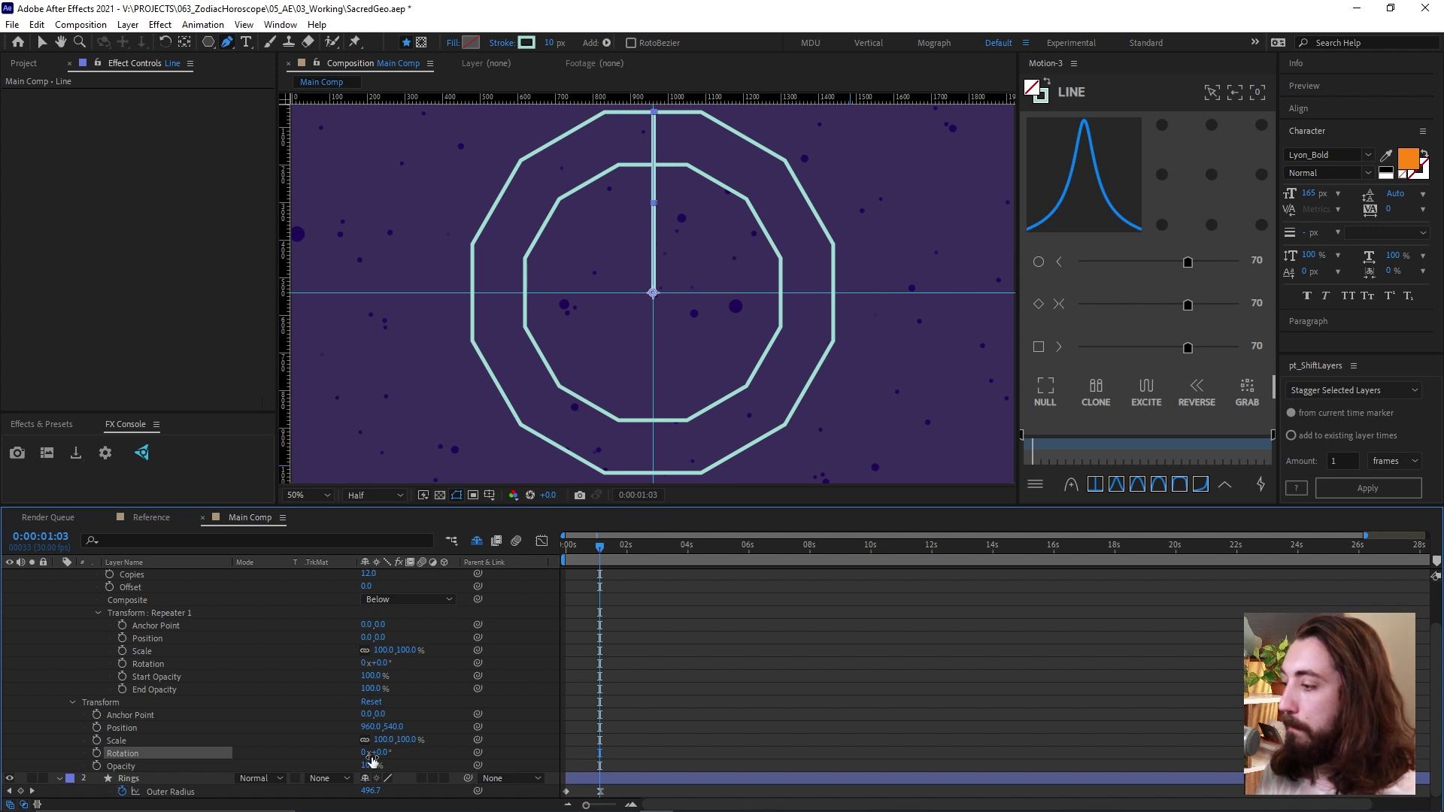
left_click_drag(388, 756, 478, 759)
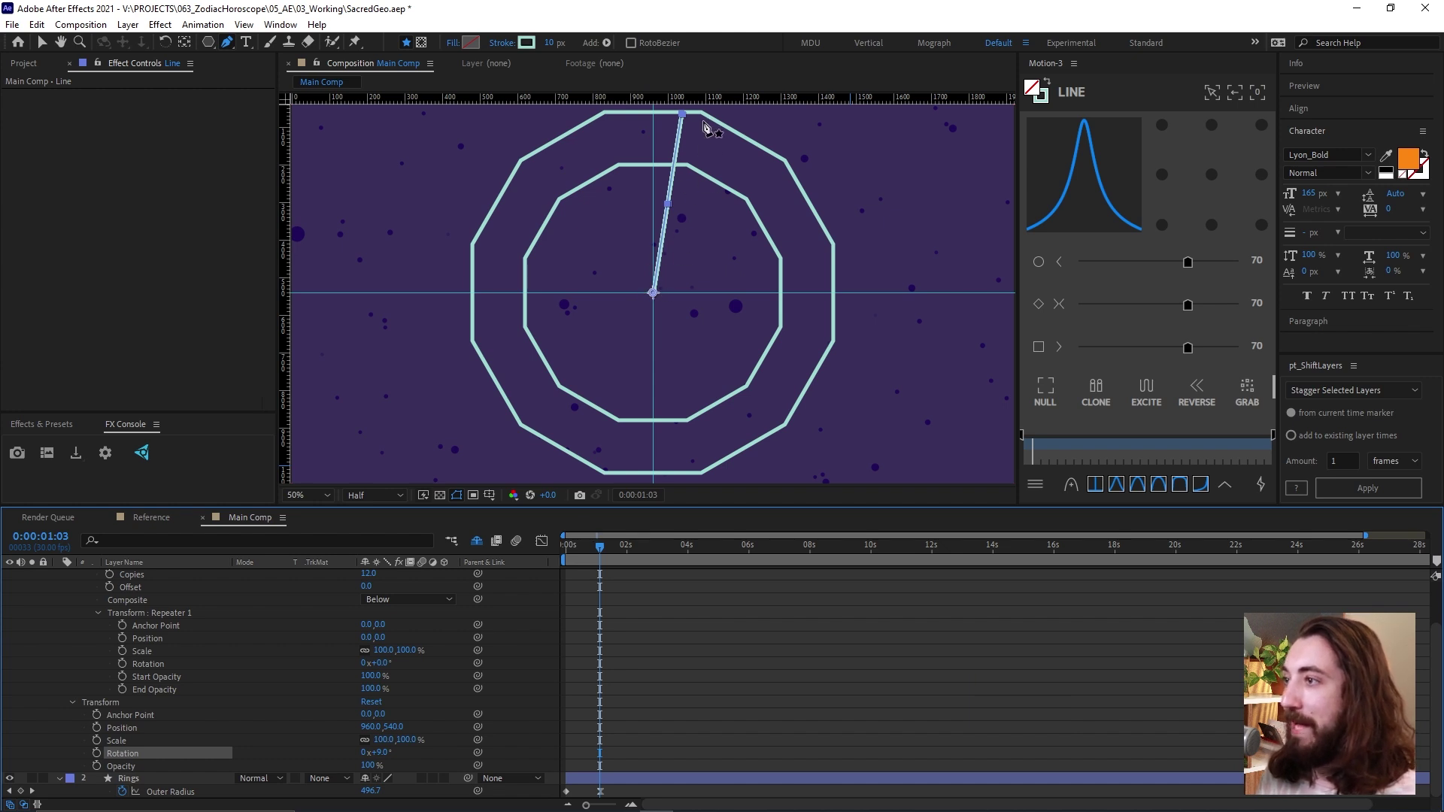
left_click_drag(380, 753, 386, 751)
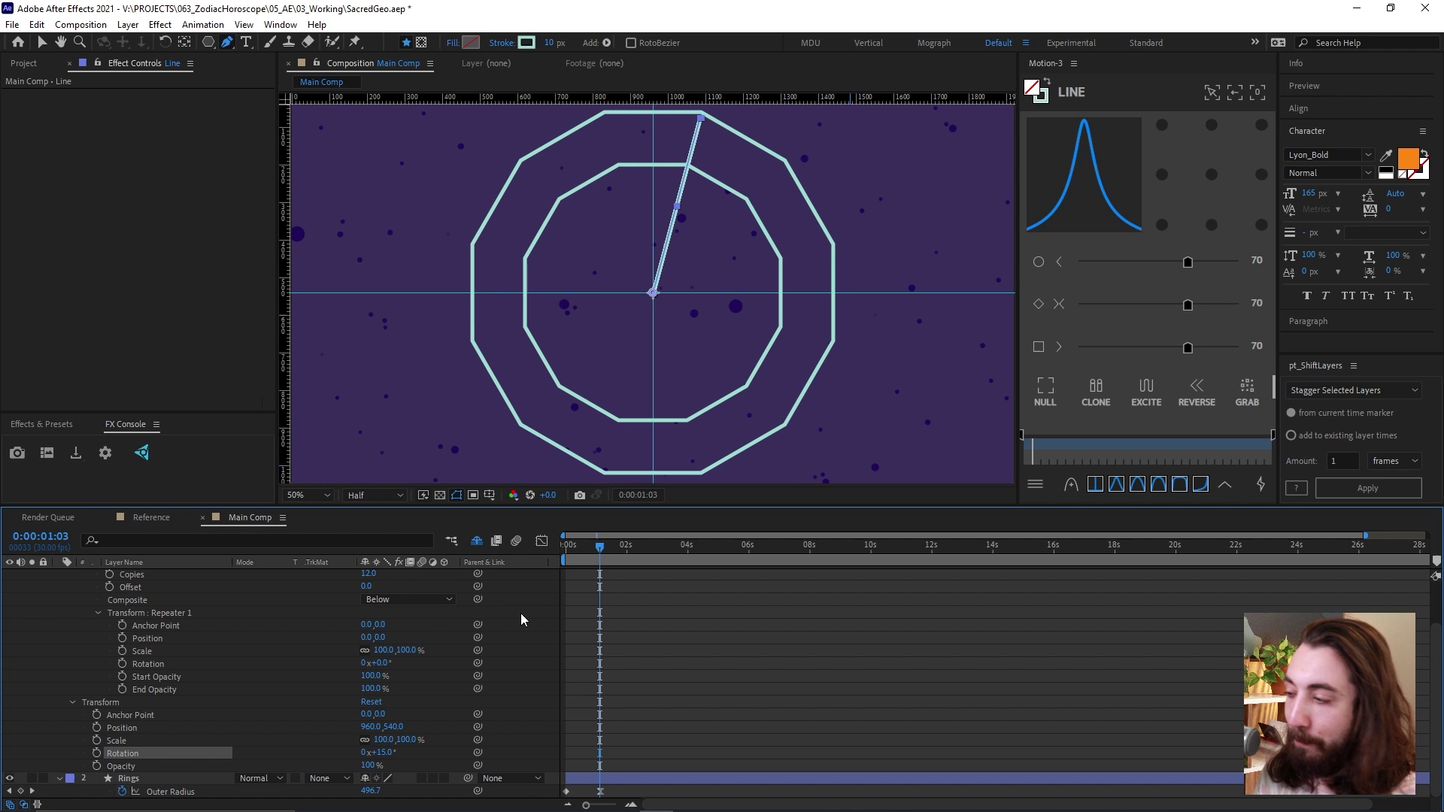
Set the Repeater transform rotation to 30° so the 12 lines fan into spokes.
left_click(155, 613)
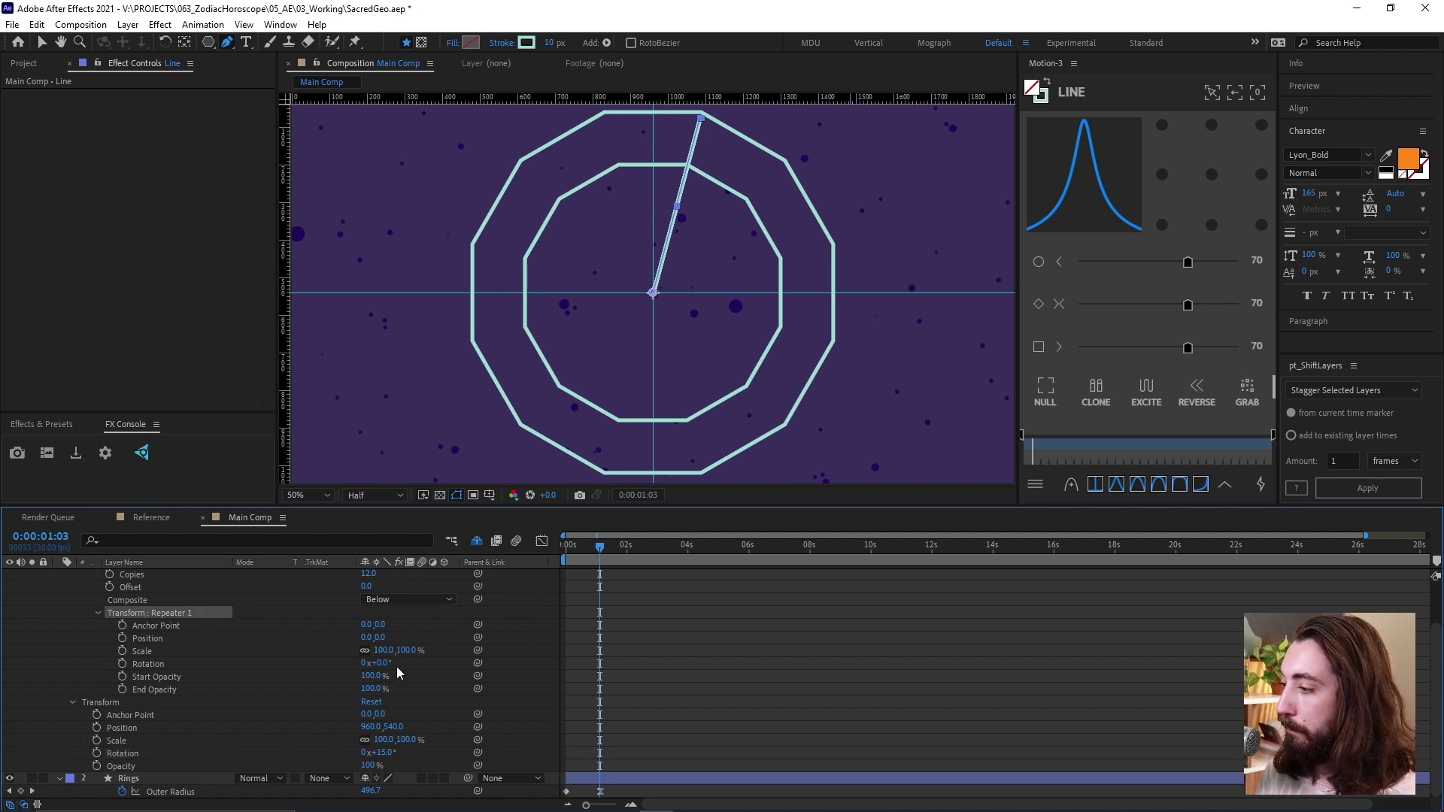
left_click_drag(383, 663, 416, 661)
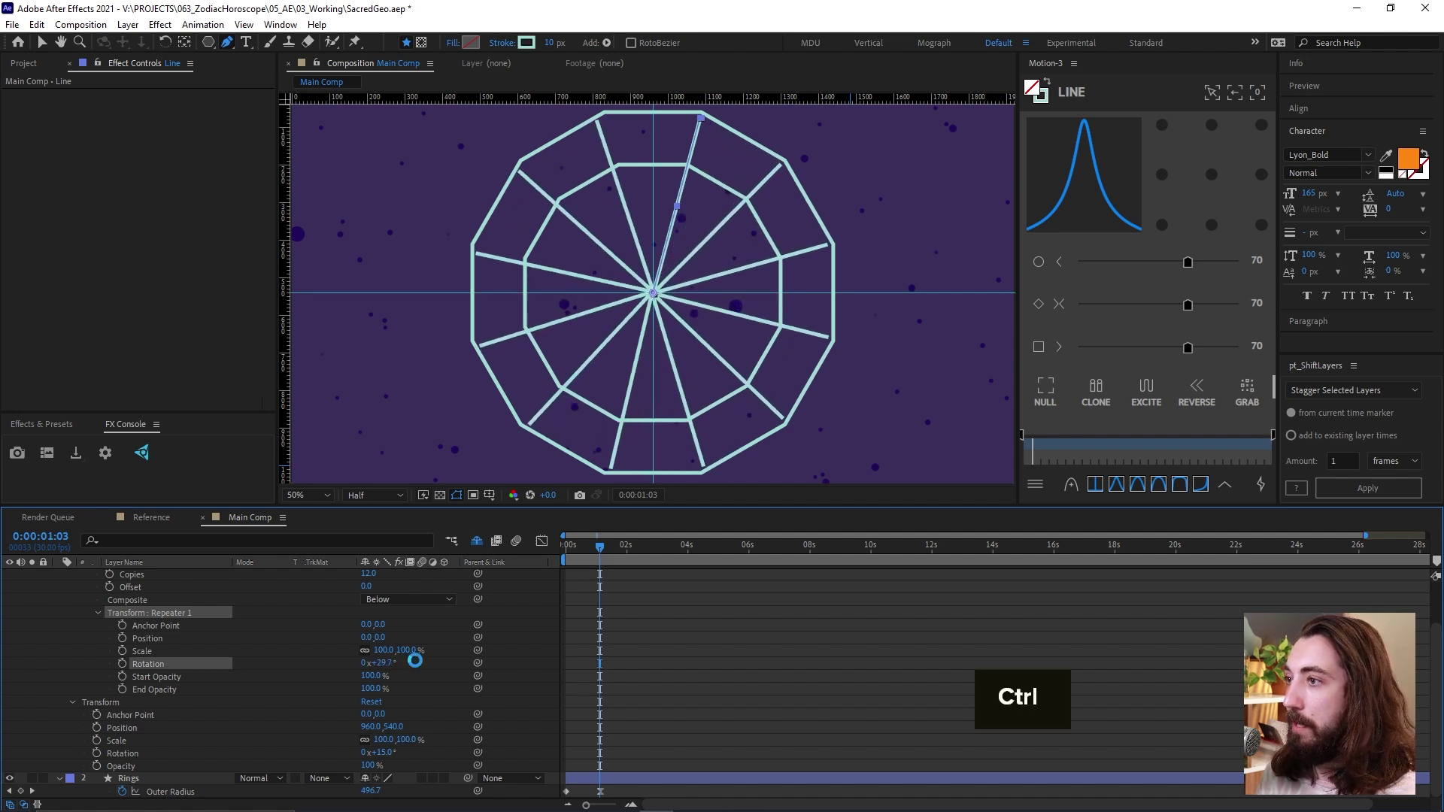
left_click(385, 663)
type("30")
key("Return")
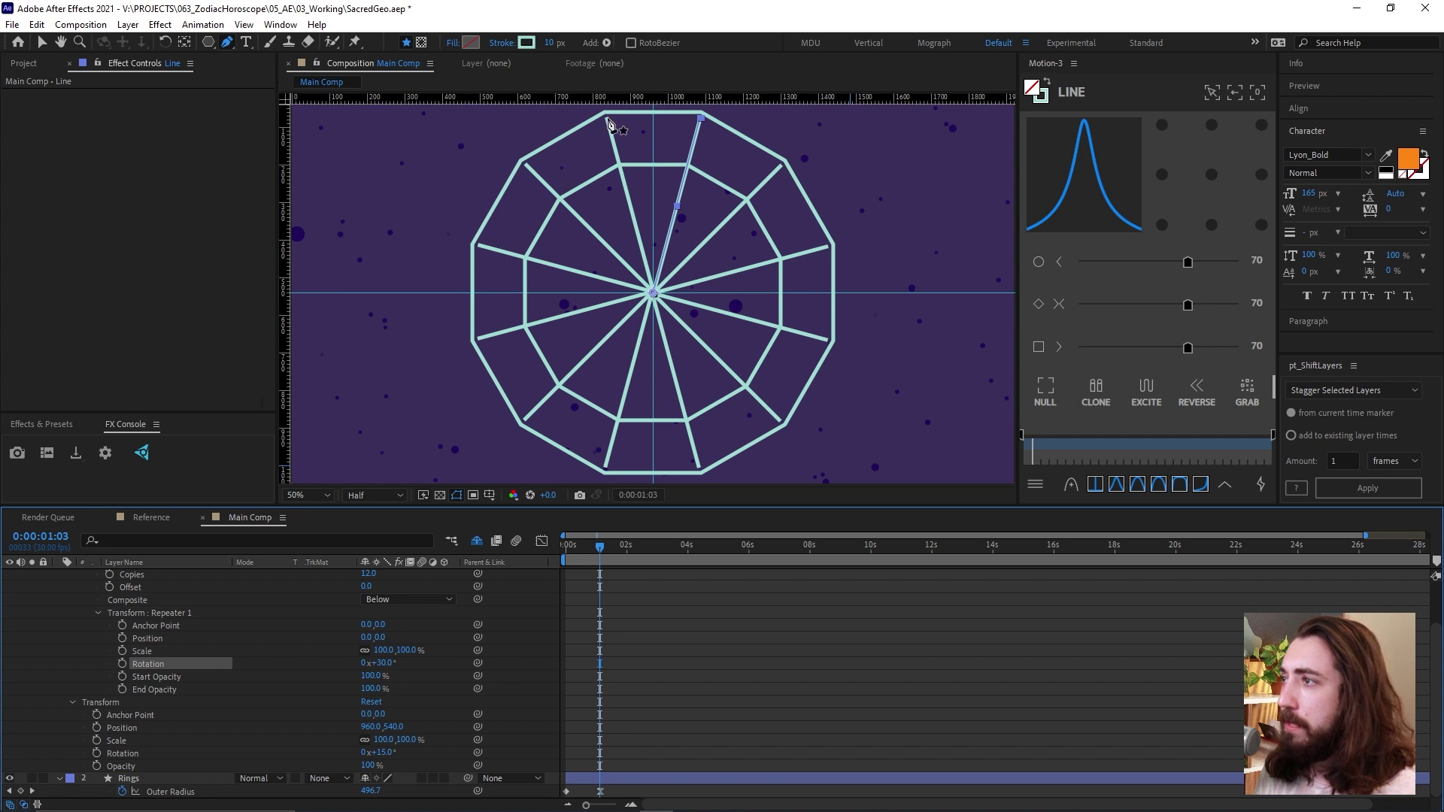
Zoom in on the top of the wheel and select the line's Path 1.
key("slash")
left_click_drag(735, 281, 687, 573)
scroll(126, 656, "up", 3)
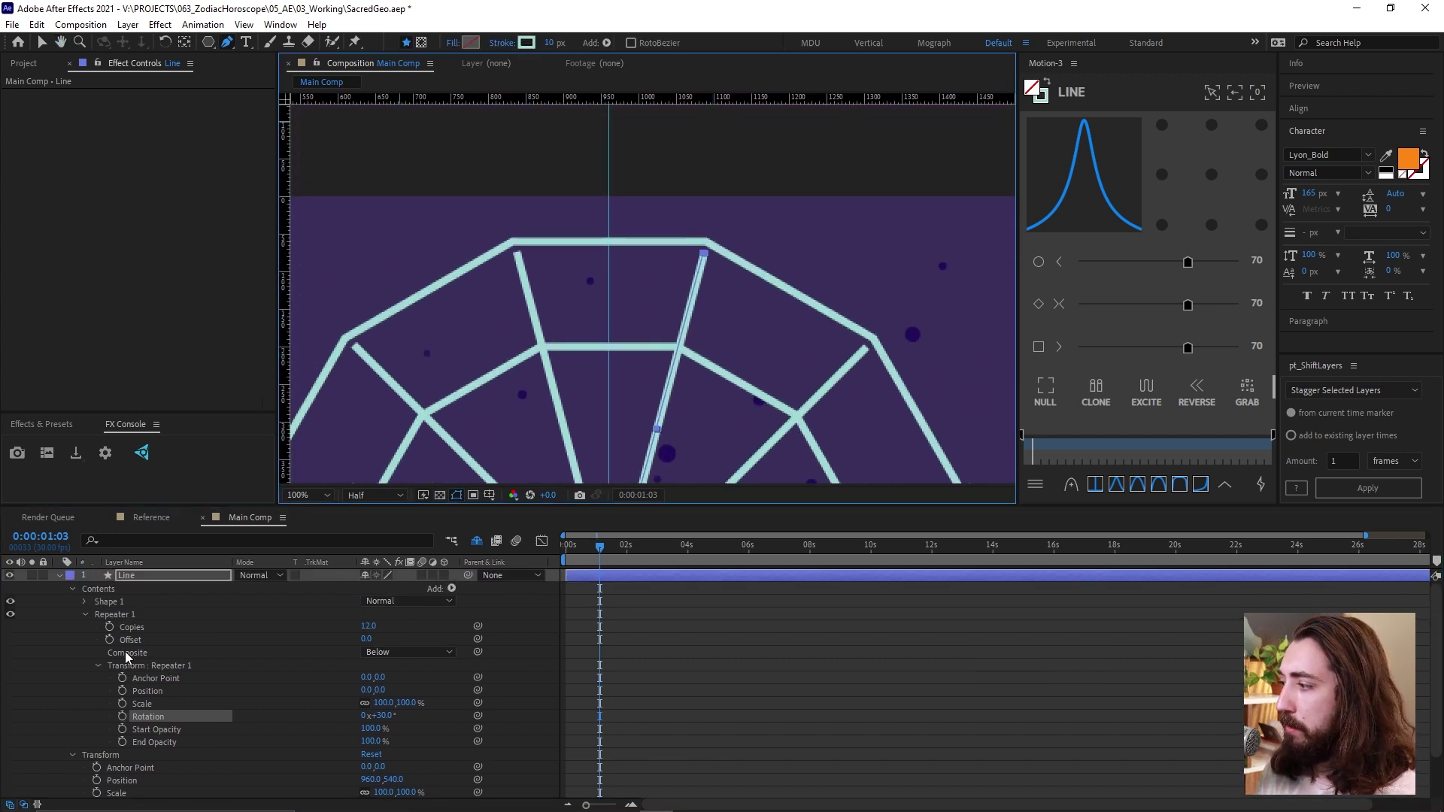
left_click(84, 602)
left_click(97, 615)
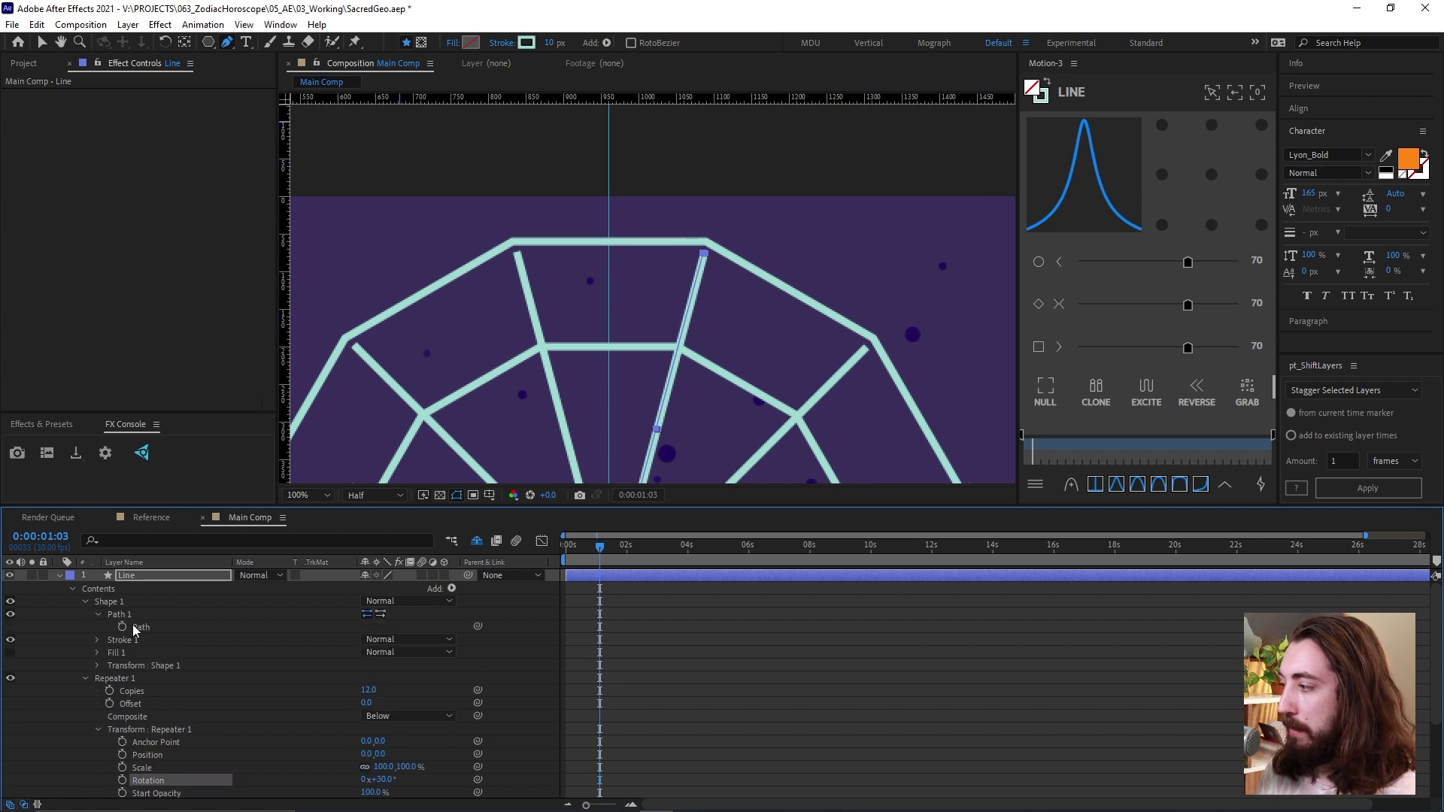
left_click(136, 627)
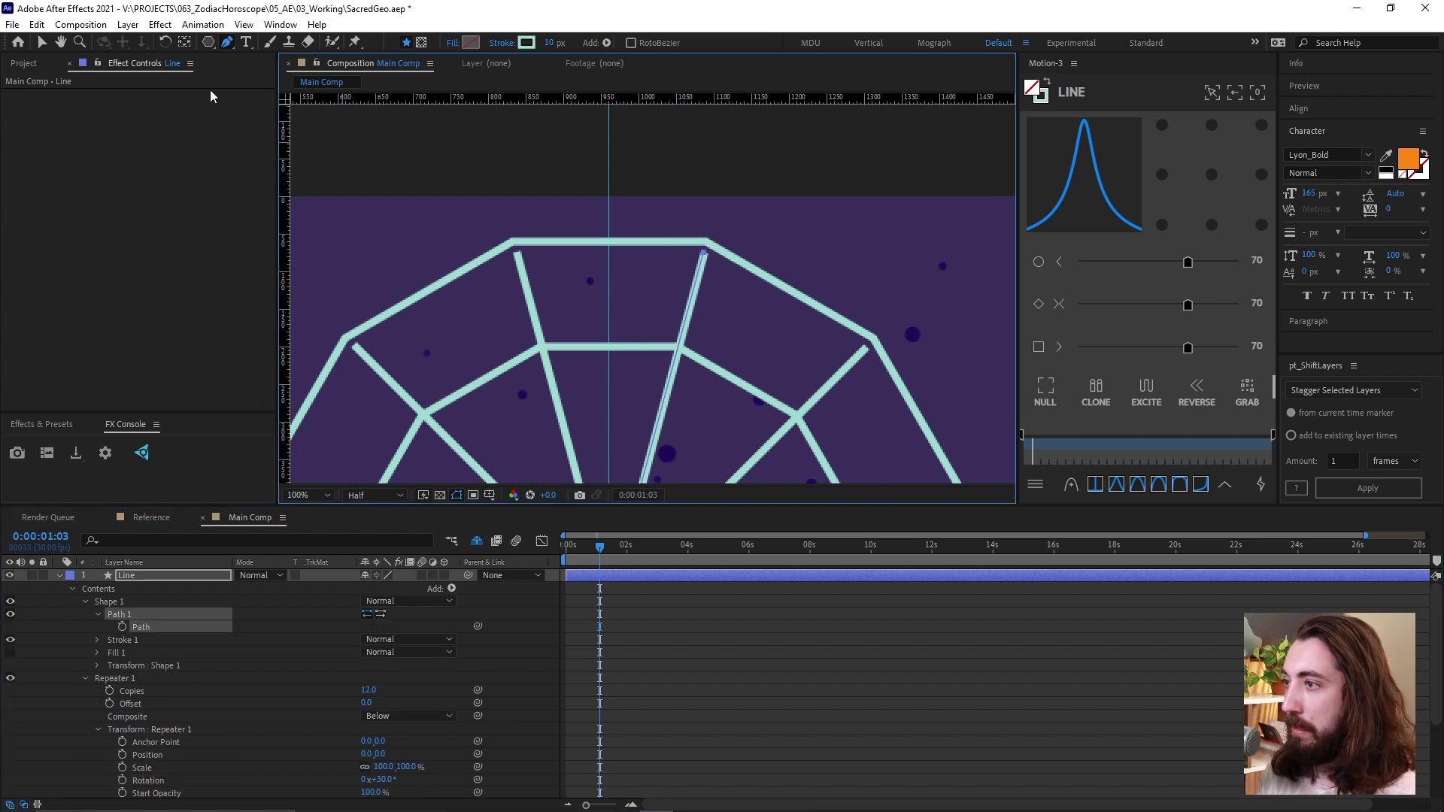
Drag the line's top vertex onto the outer ring corner, then return to frame zero.
left_click(42, 42)
left_click(705, 255)
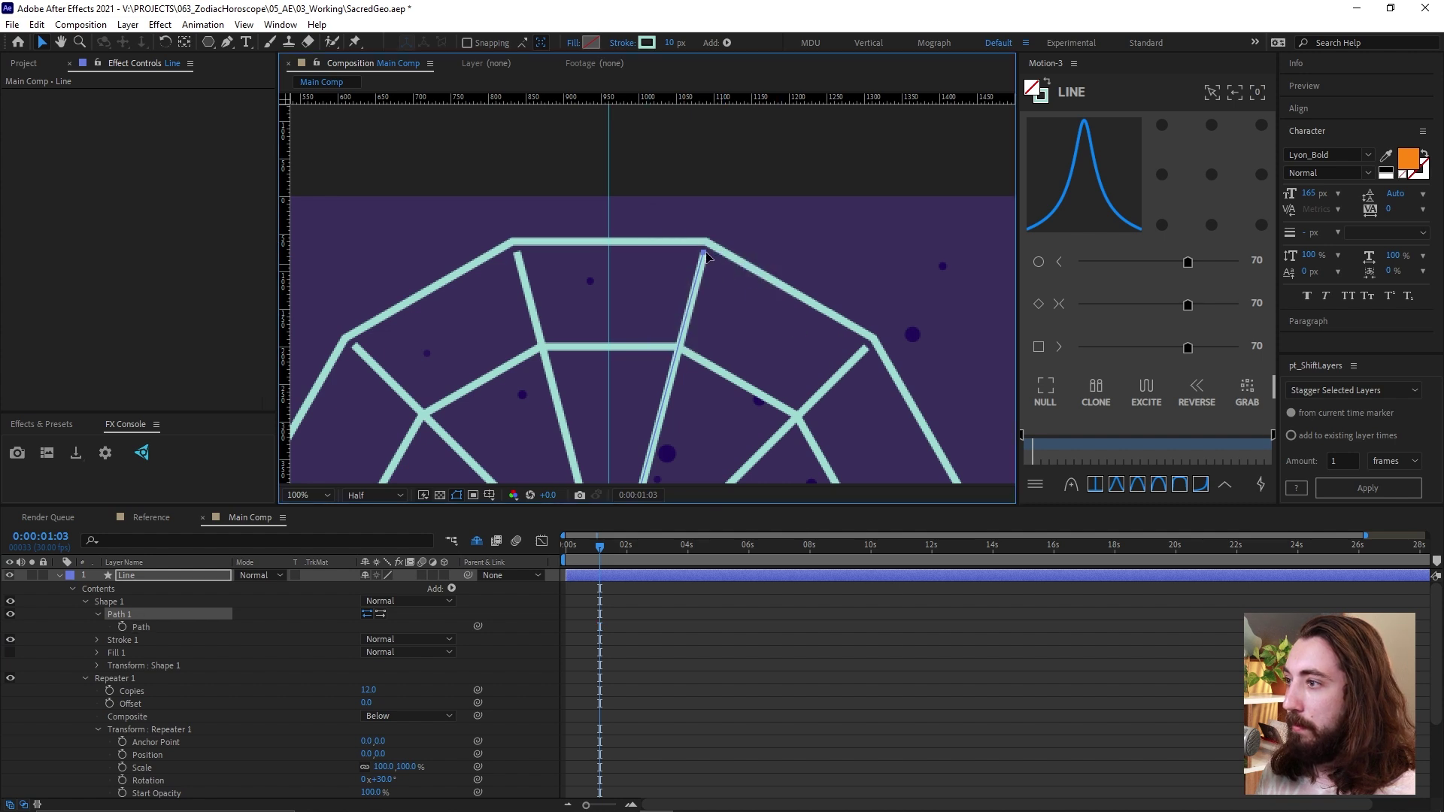
left_click_drag(705, 255, 708, 241)
key("comma")
key("comma")
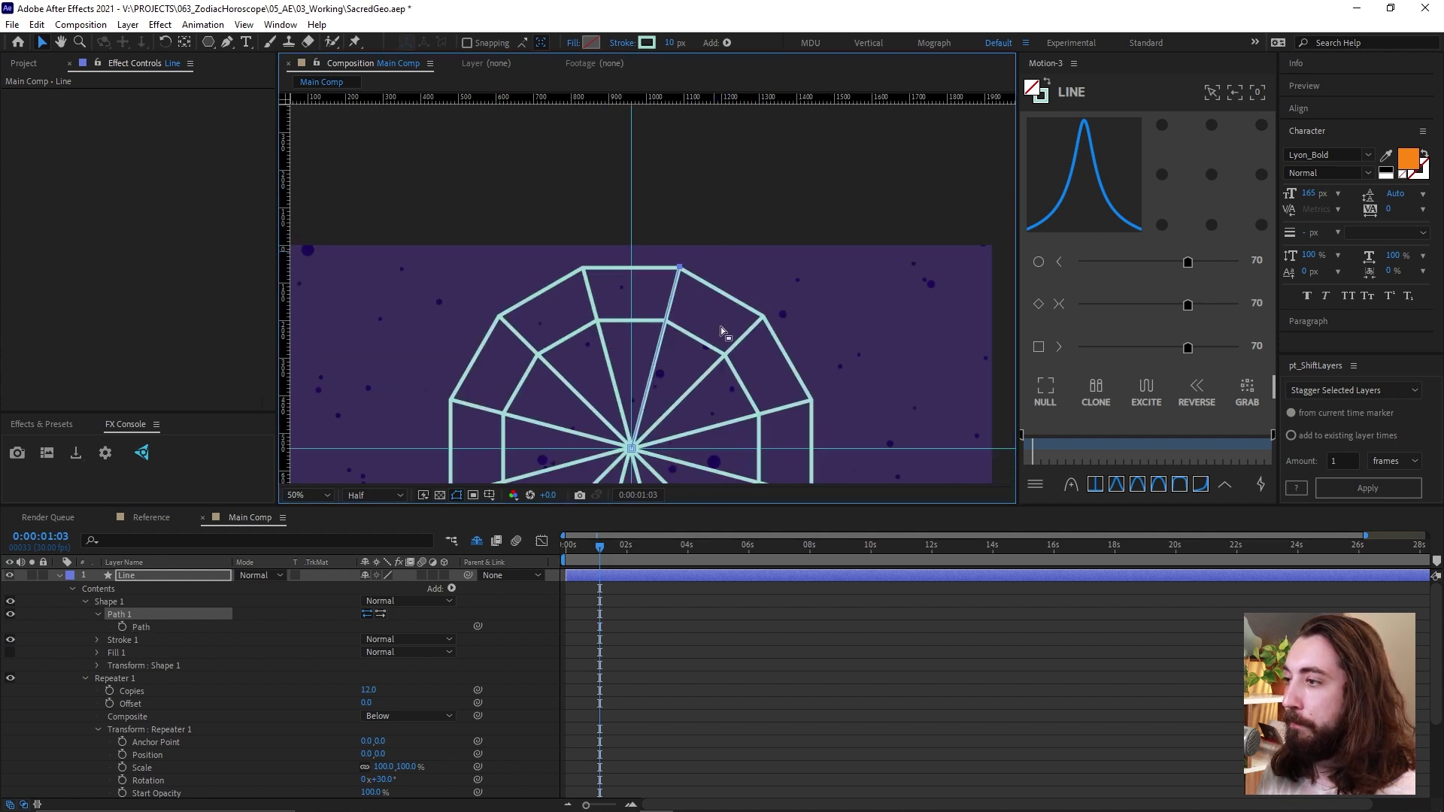
left_click(676, 661)
left_click_drag(716, 415, 697, 303)
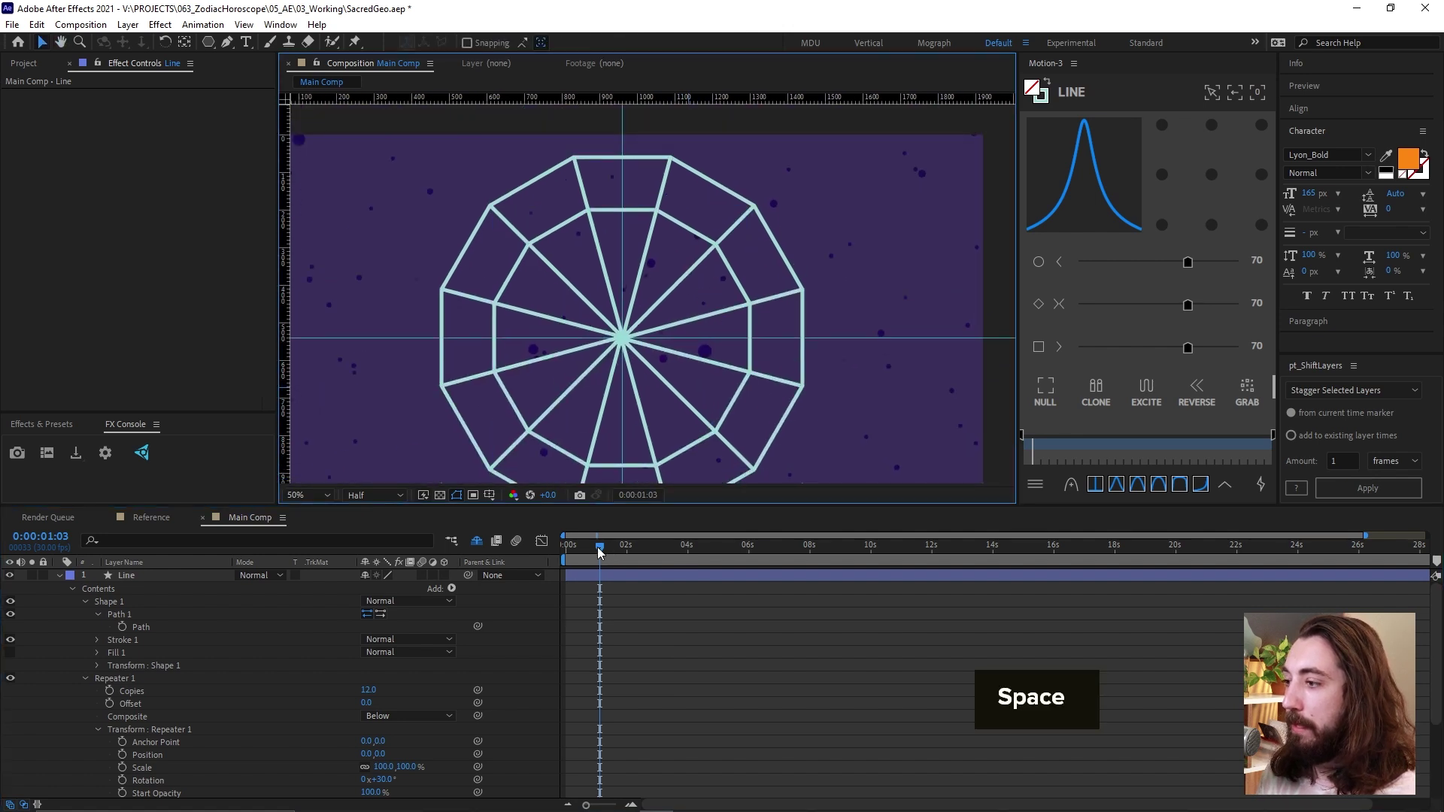
left_click_drag(599, 553, 566, 546)
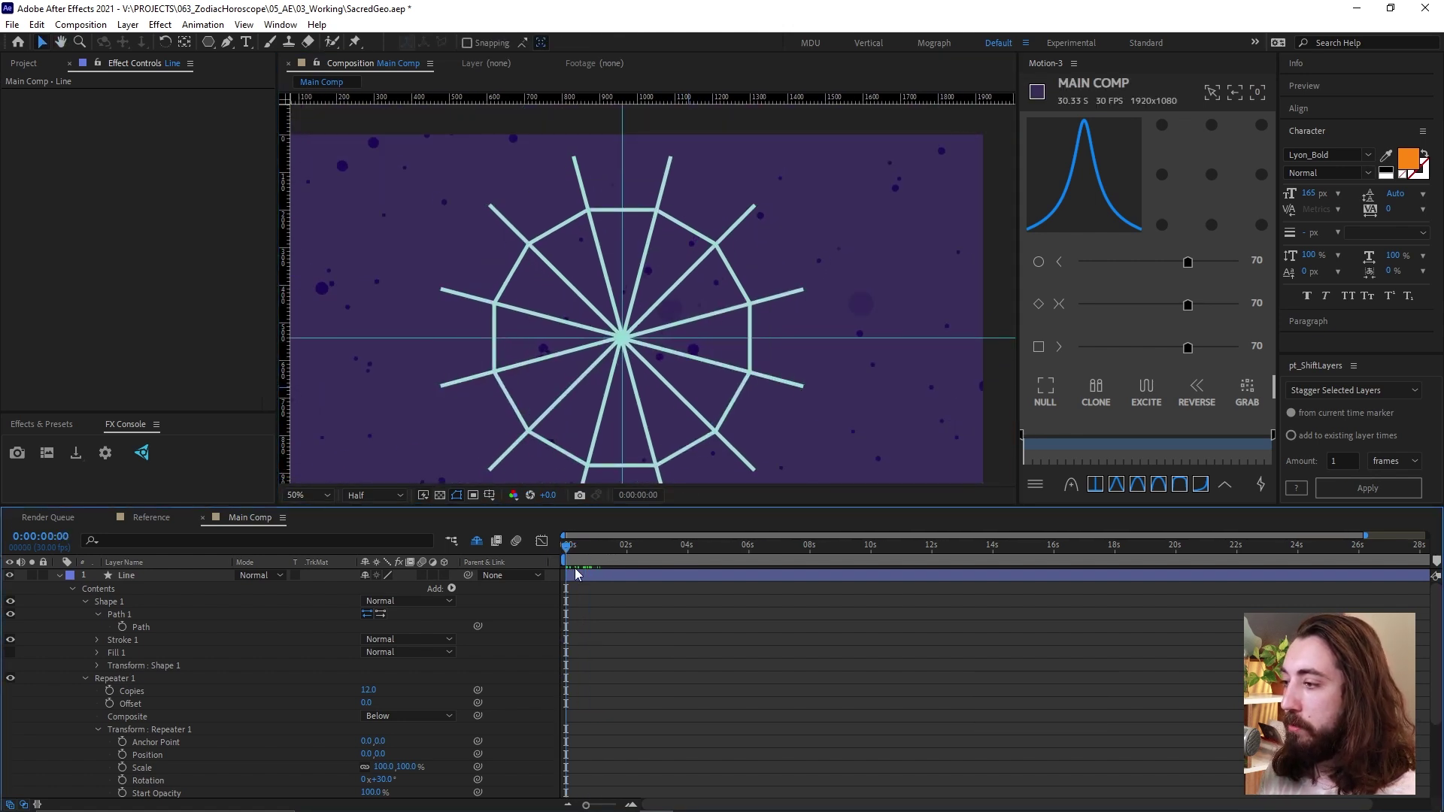
Add Trim Paths to the Line layer and keyframe End at 0% at frame zero.
left_click(371, 576)
left_click(452, 589)
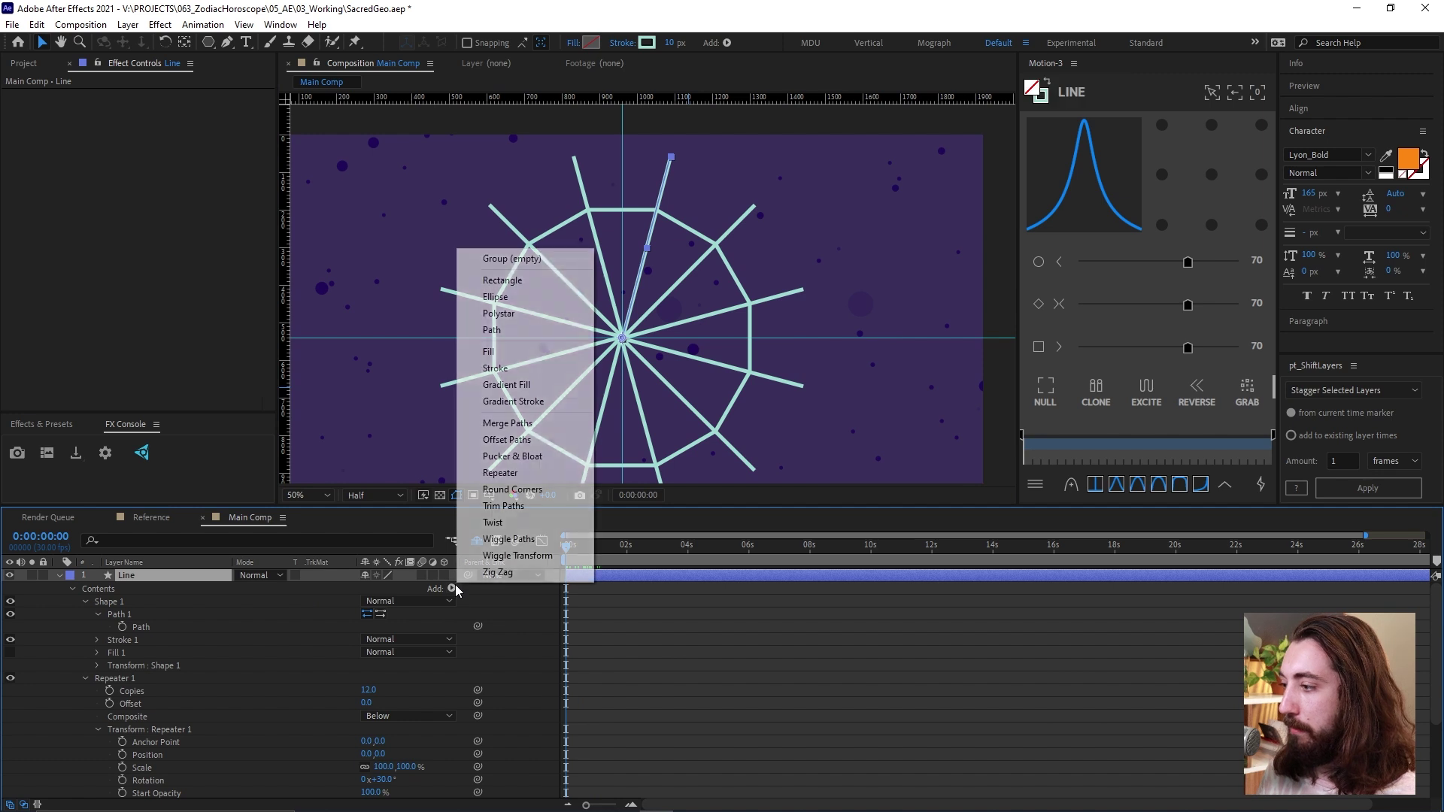
left_click(523, 505)
left_click(84, 680)
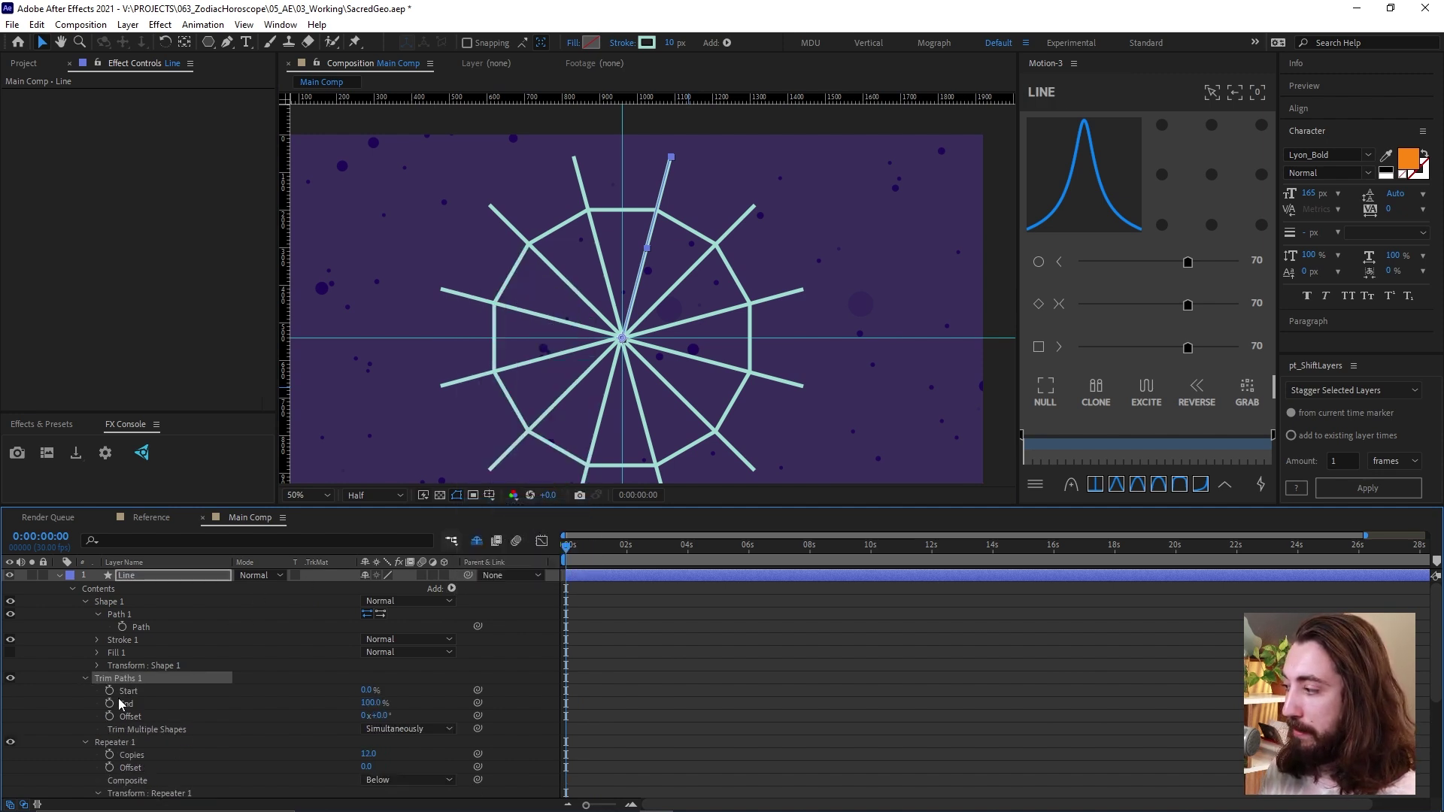
scroll(150, 685, "down", 3)
left_click_drag(370, 626, 198, 634)
left_click(110, 627)
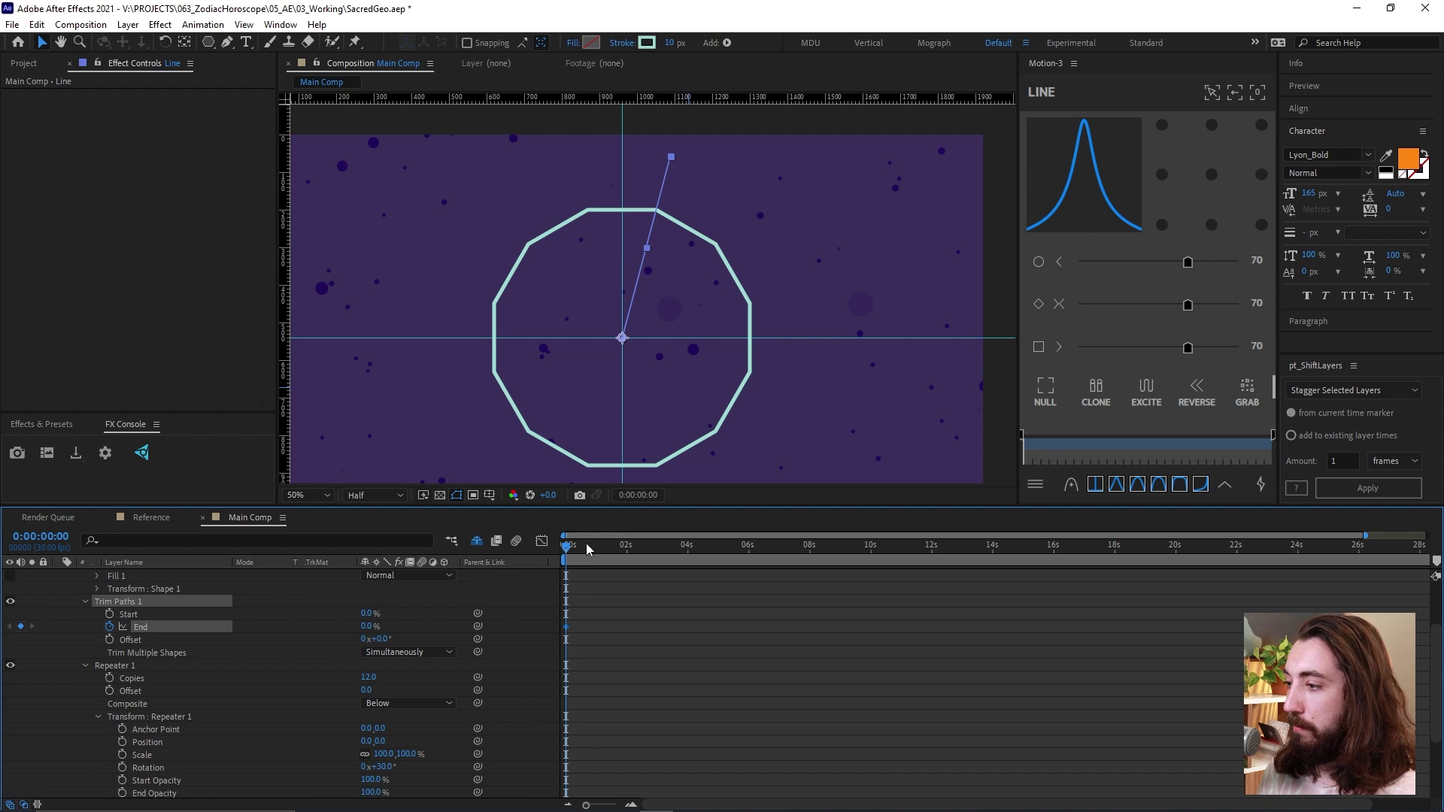
Keyframe the Trim Paths End at 100% at 0:00:01:04.
mouse_move(587, 545)
left_mouse_down()
mouse_move(611, 557)
mouse_move(597, 570)
left_mouse_up()
scroll(609, 602, "down", 3)
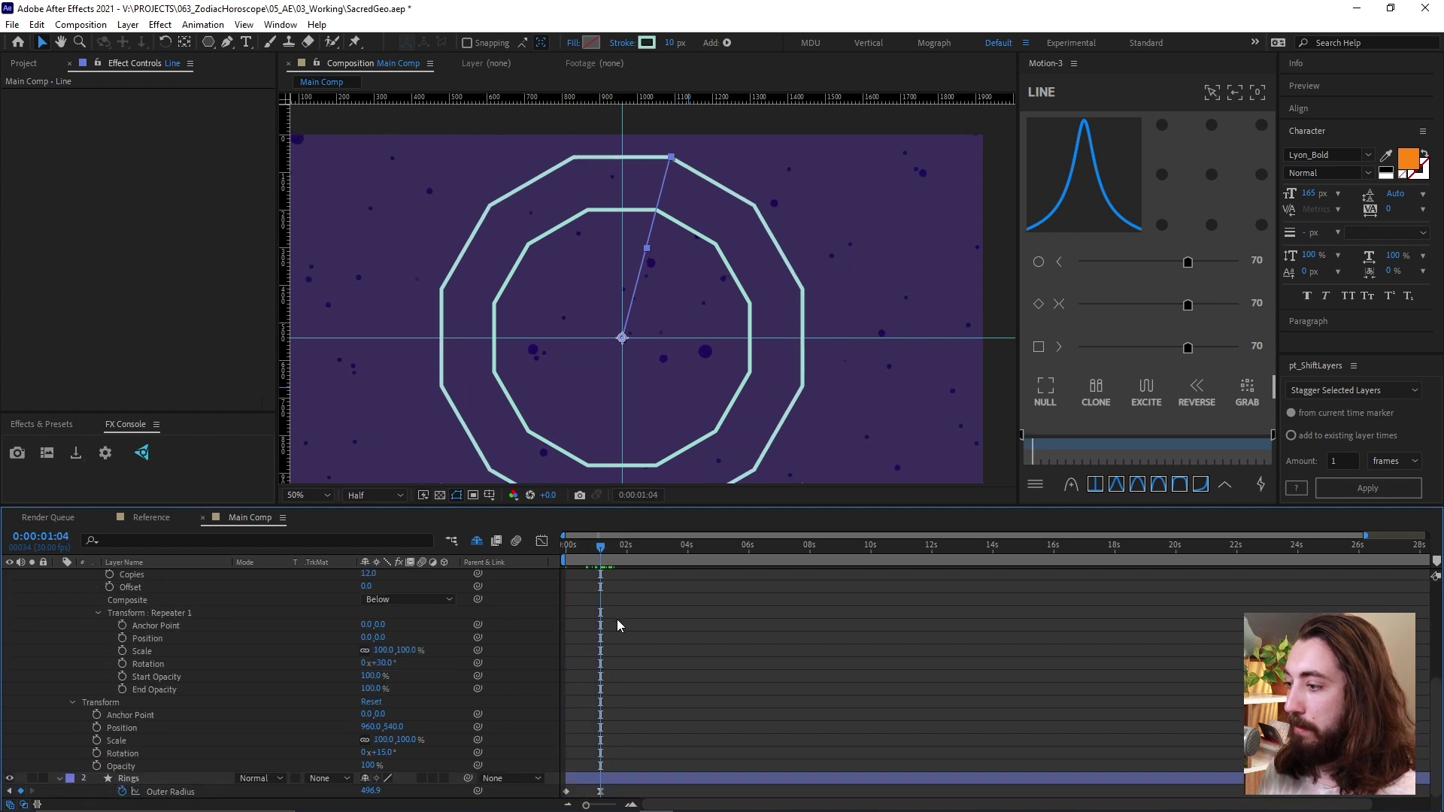
scroll(595, 602, "up", 3)
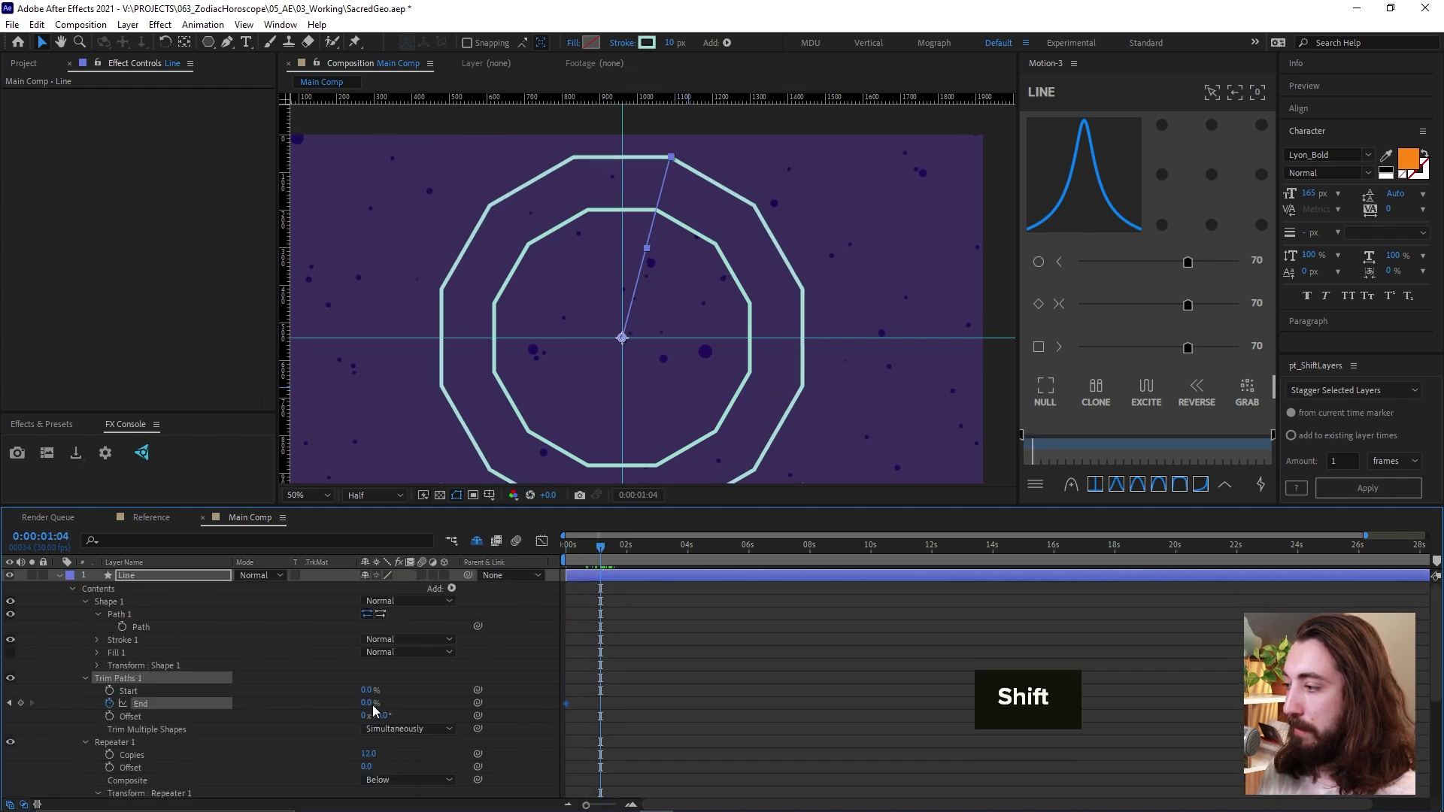
left_click_drag(373, 711, 451, 710)
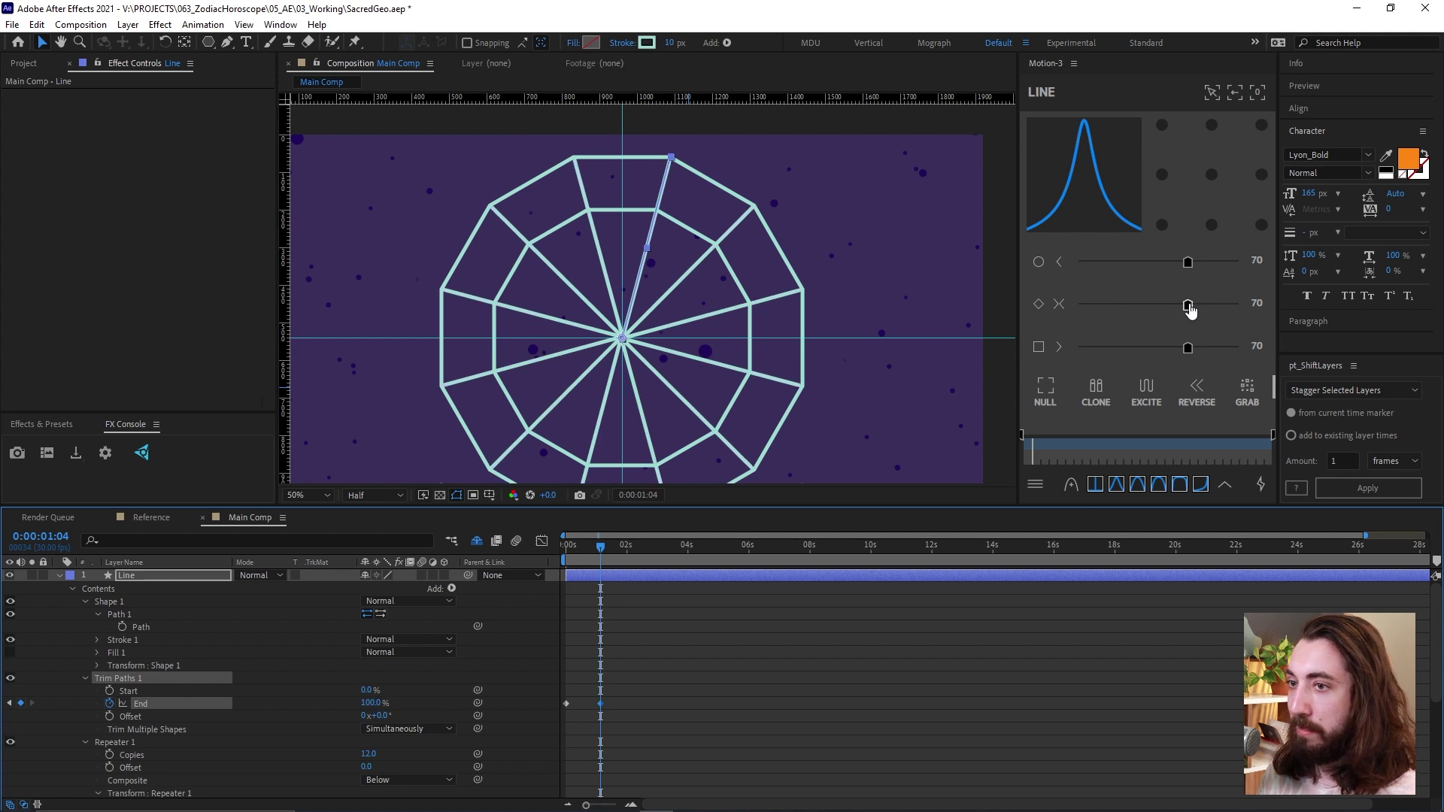
Preview the spokes drawing on, test then reset Trim Start, show keyframed properties and save.
left_click(763, 662)
key("Home")
key("space")
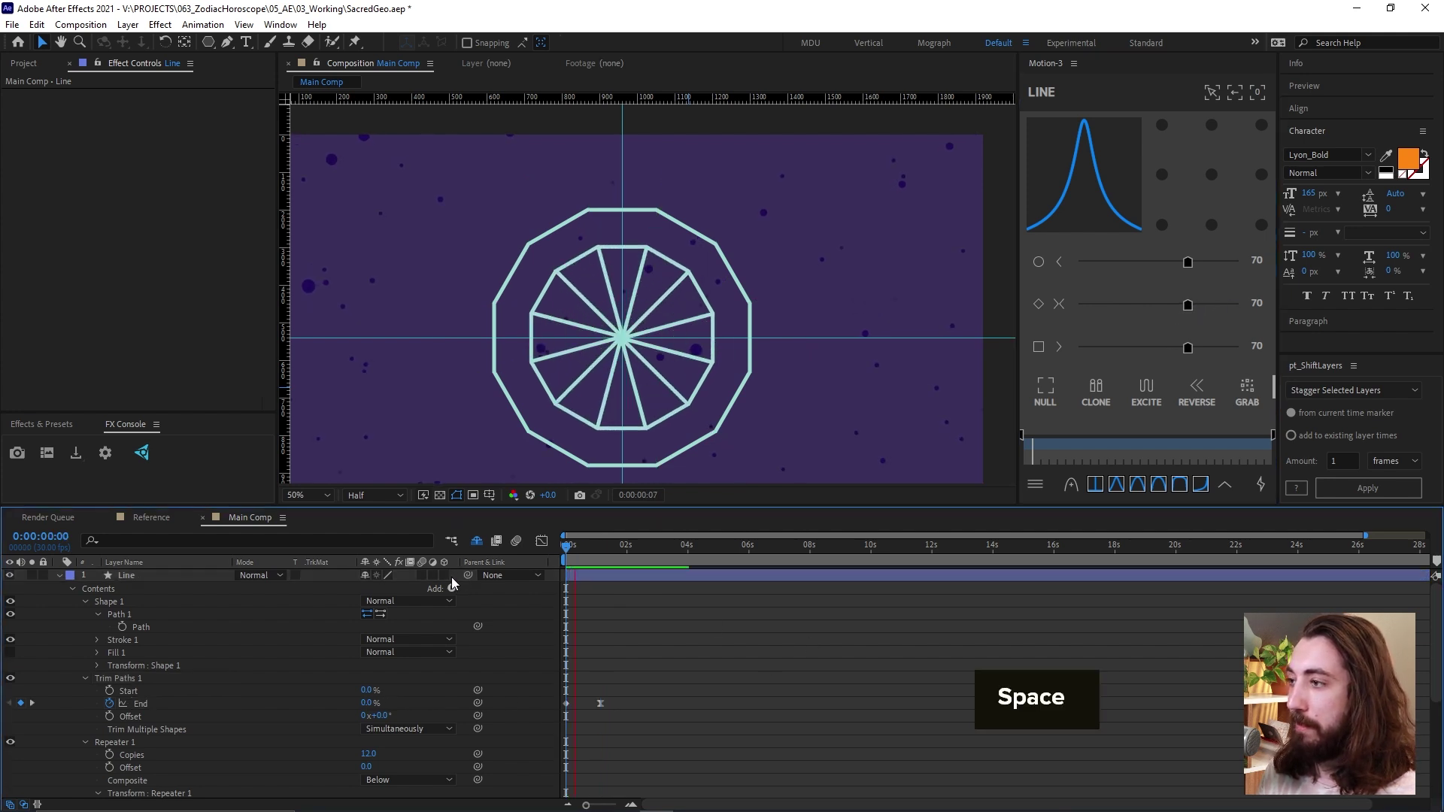
left_click(585, 546)
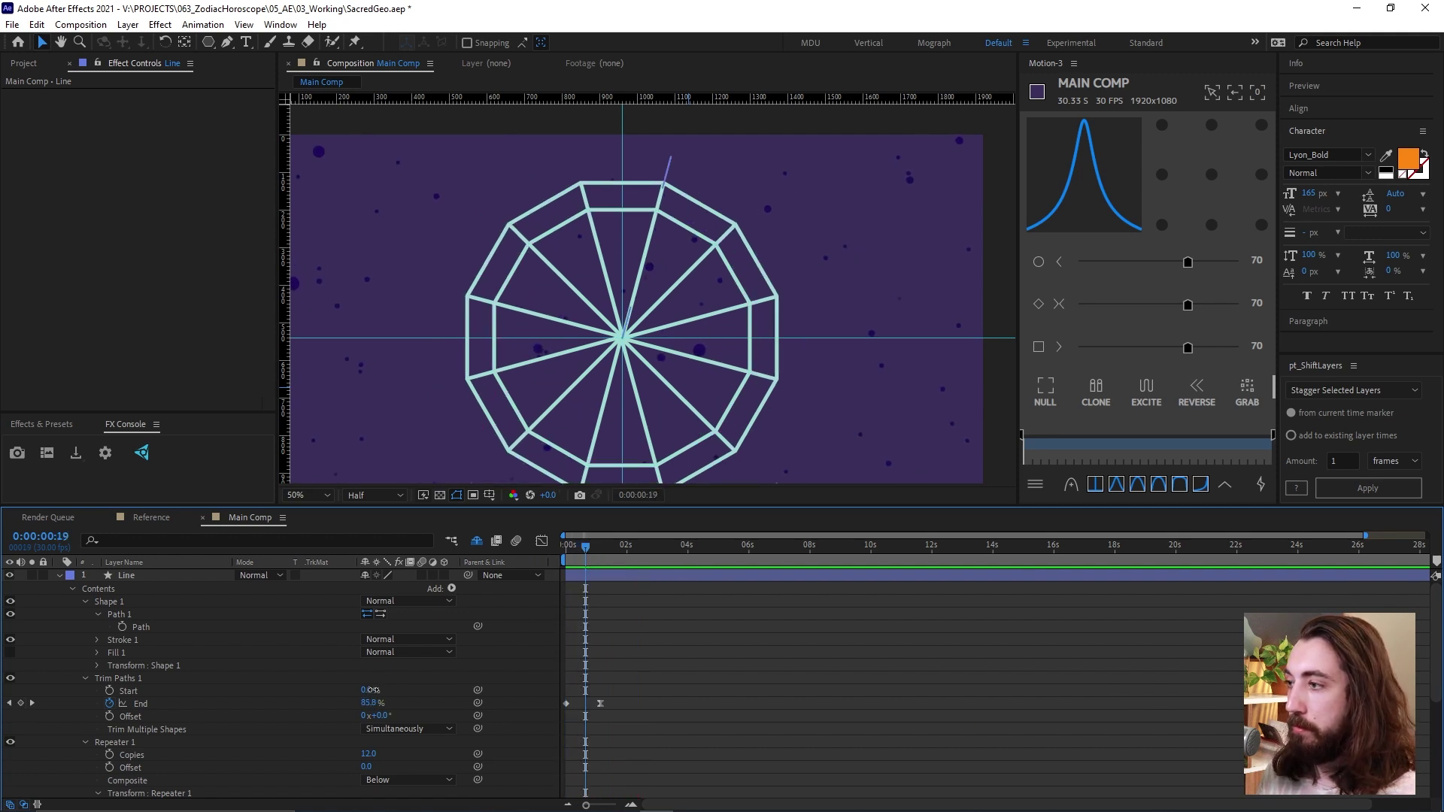
mouse_move(373, 690)
left_mouse_down()
mouse_move(425, 685)
mouse_move(354, 693)
left_mouse_up()
mouse_move(585, 547)
left_mouse_down()
mouse_move(604, 555)
mouse_move(590, 554)
left_mouse_up()
key("u")
key("ctrl+s")
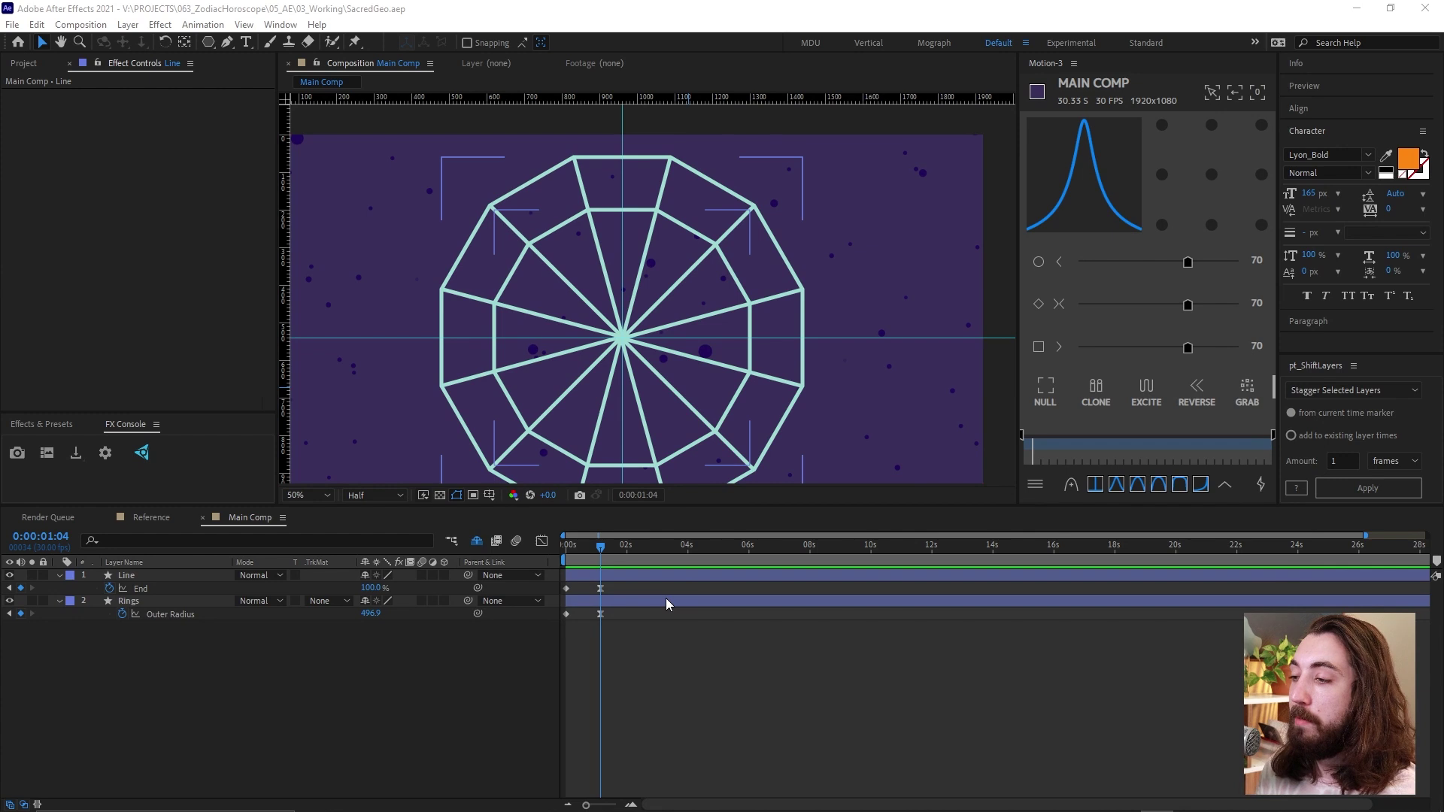
Convert the Inner Ring's Polystar Path 1 into a bezier path.
left_click(666, 601)
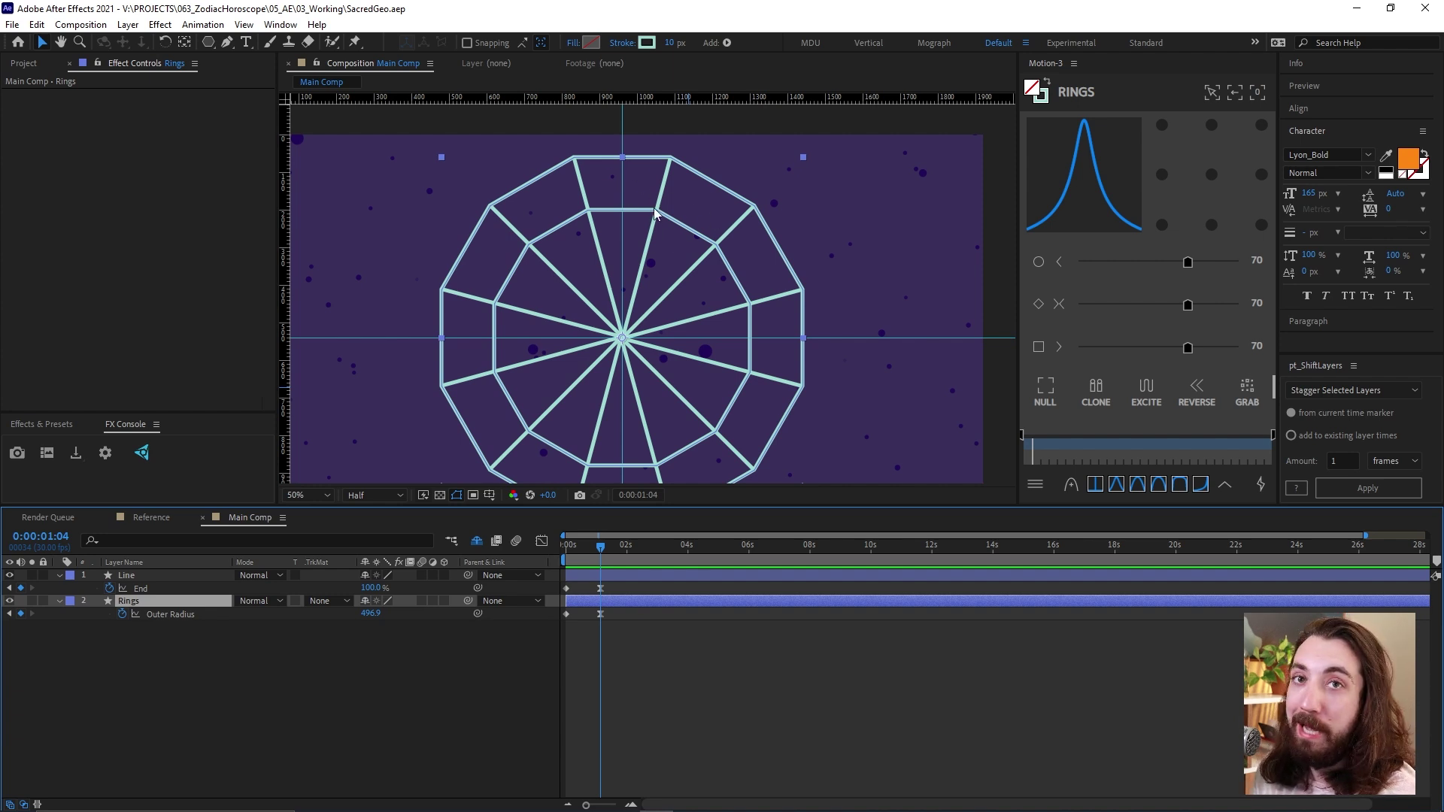
left_click(59, 600)
left_click(57, 600)
left_click(84, 627)
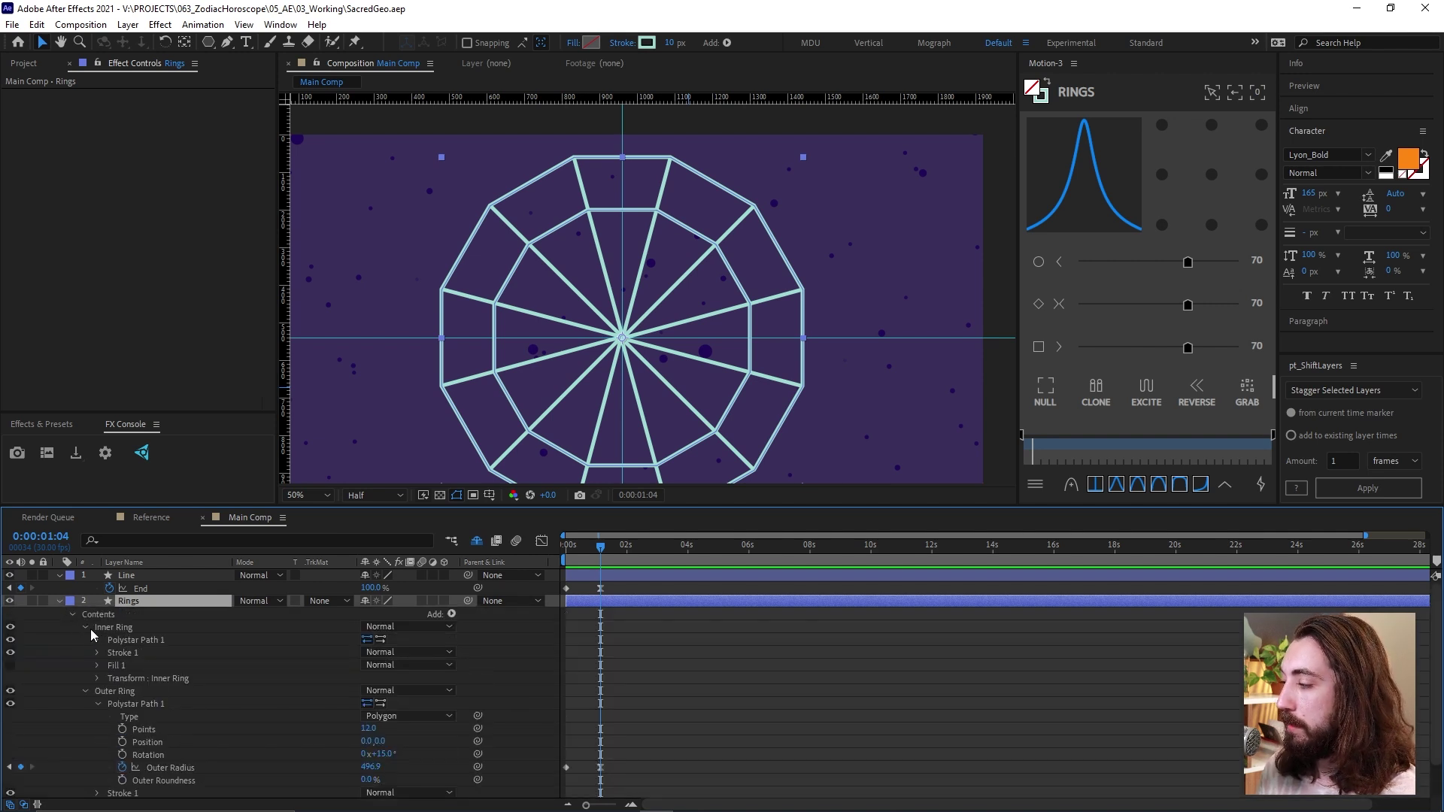
left_click(90, 629)
left_click(97, 640)
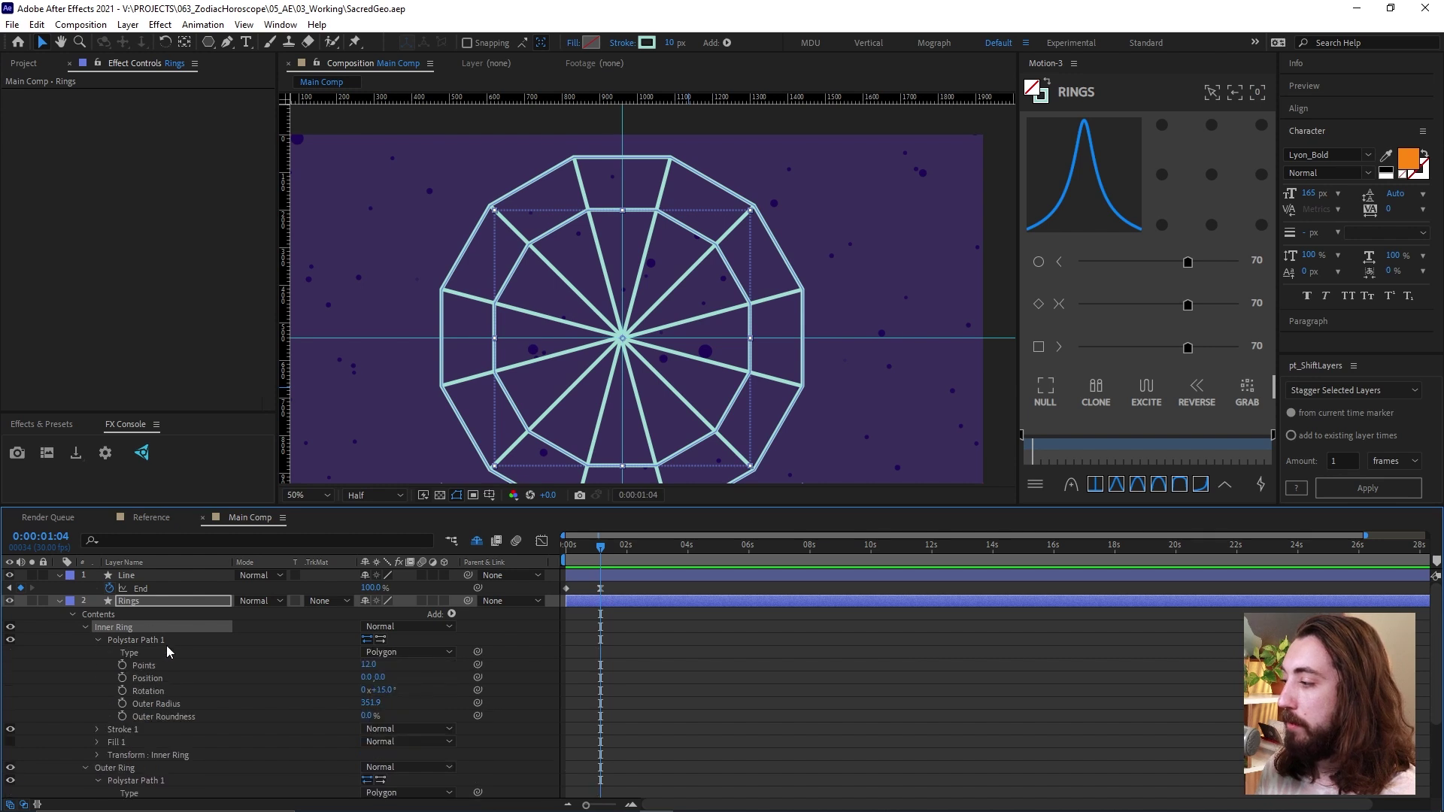
left_click(137, 641)
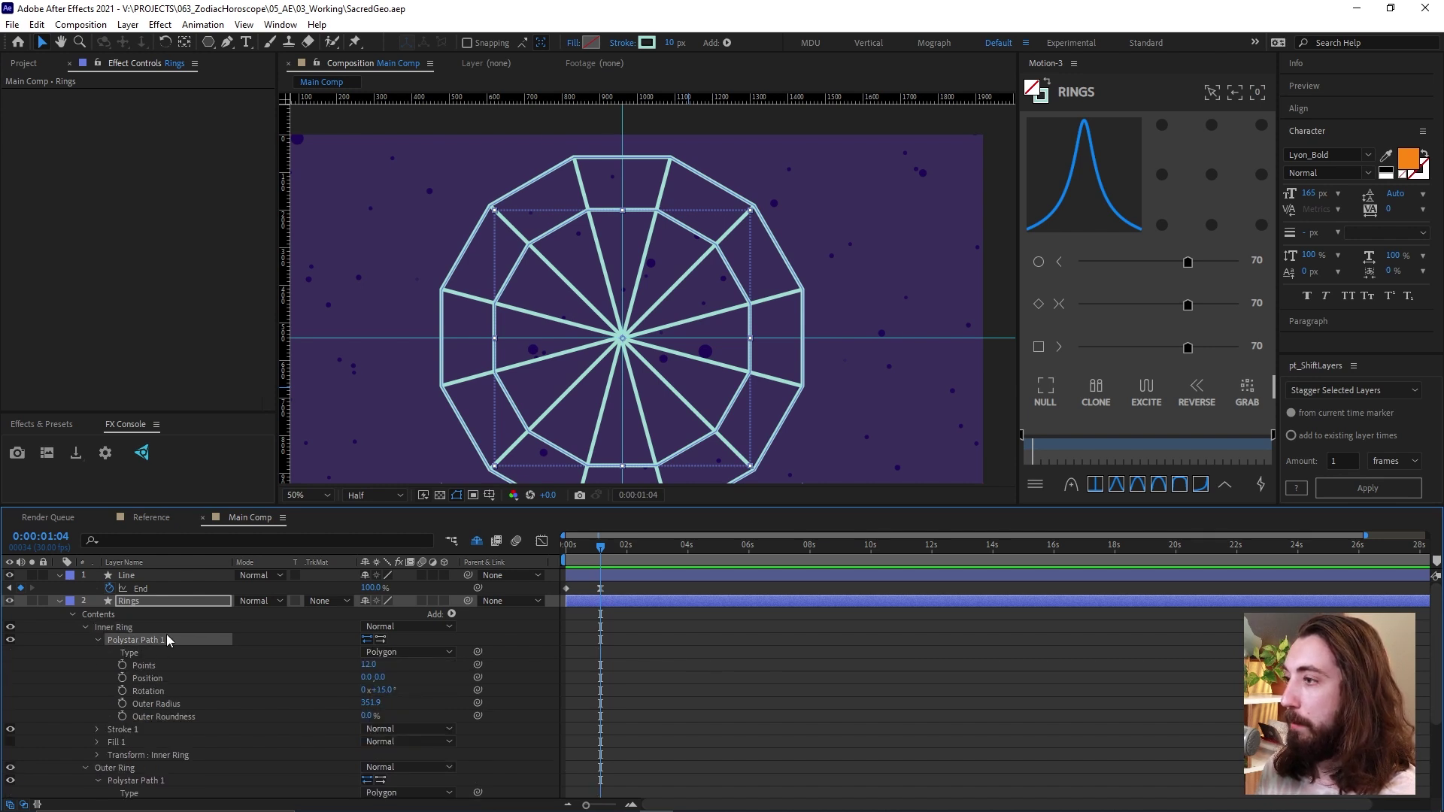
right_click(161, 643)
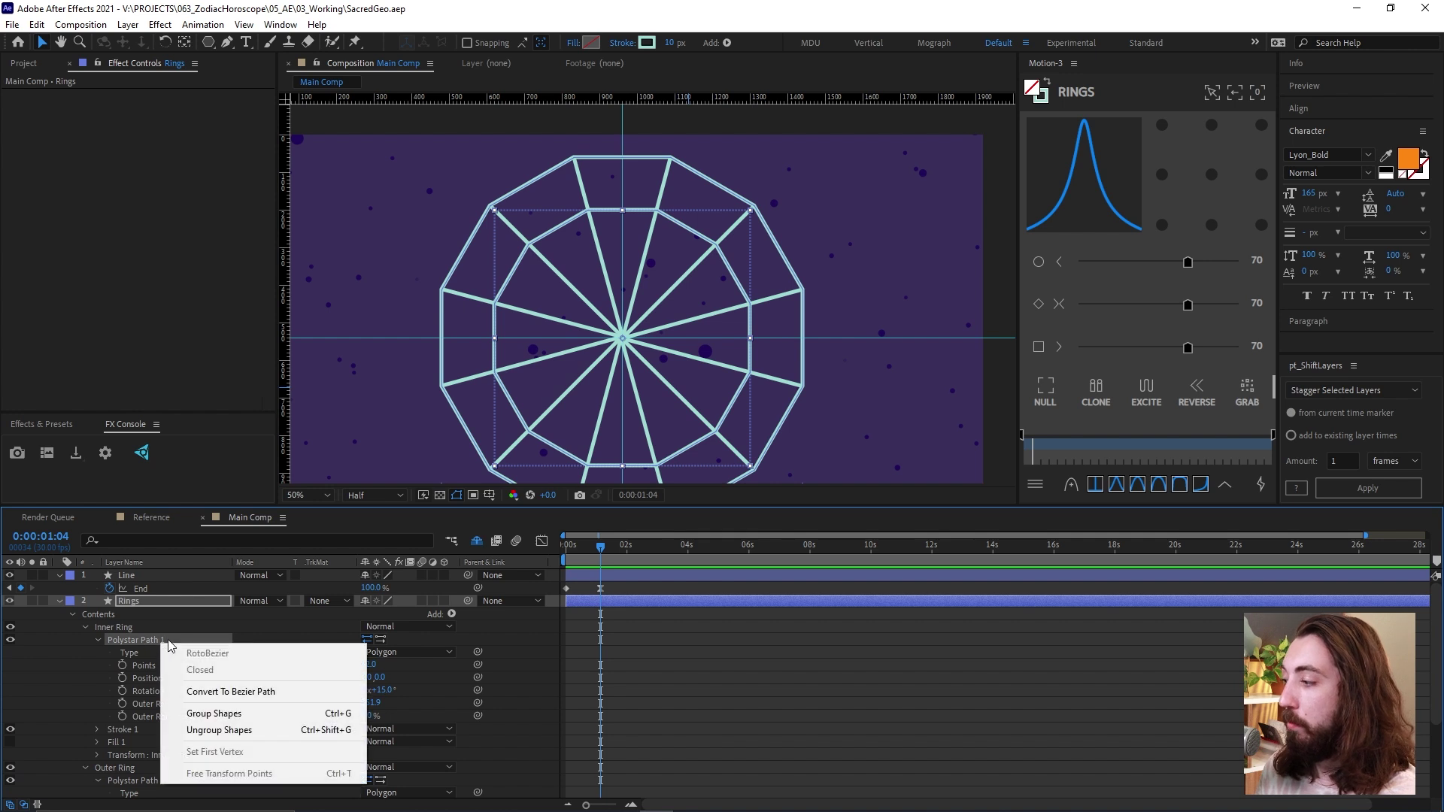
left_click(252, 692)
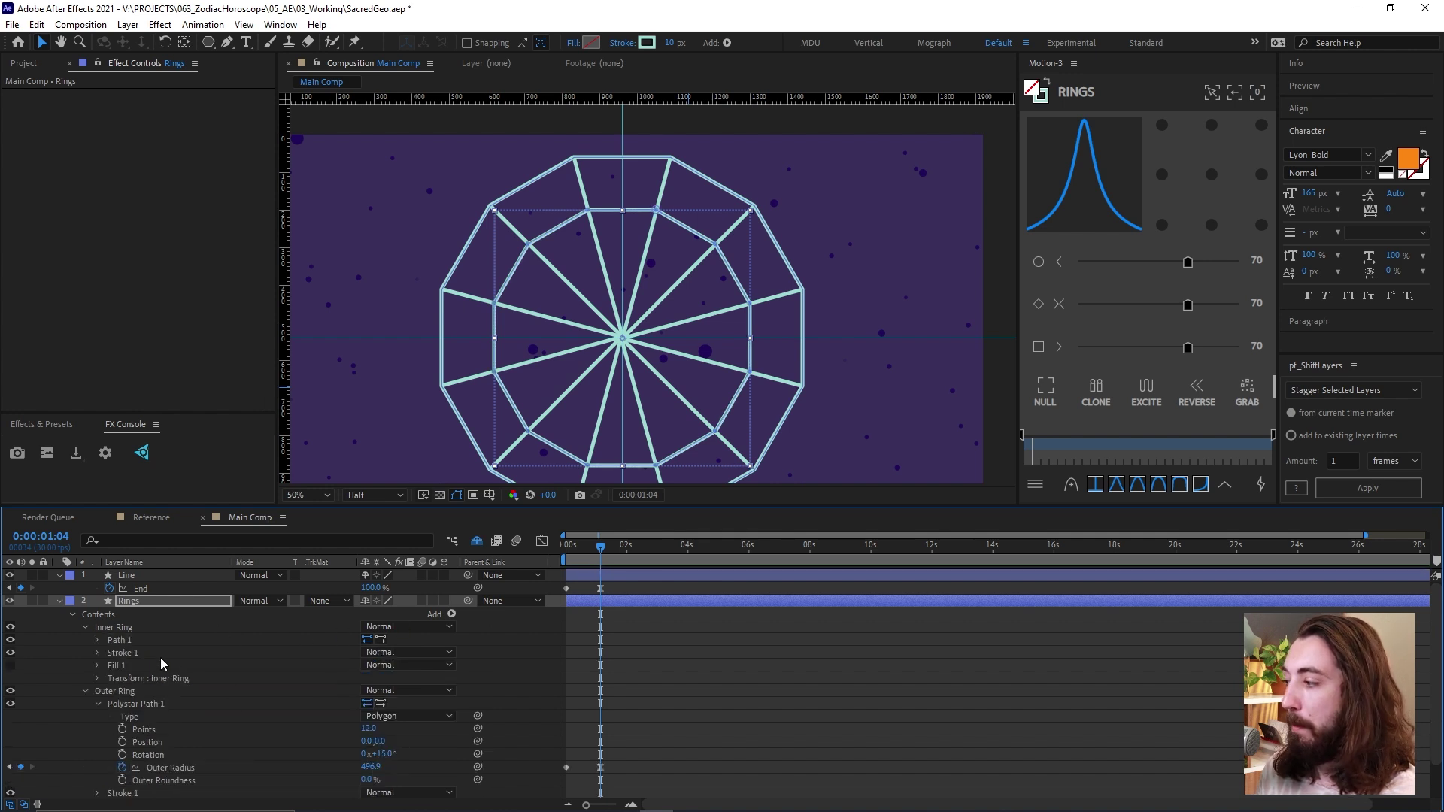
Select the inner ring's Path 1 and its top vertex, undoing an accidental edit.
left_click(98, 641)
left_click(120, 640)
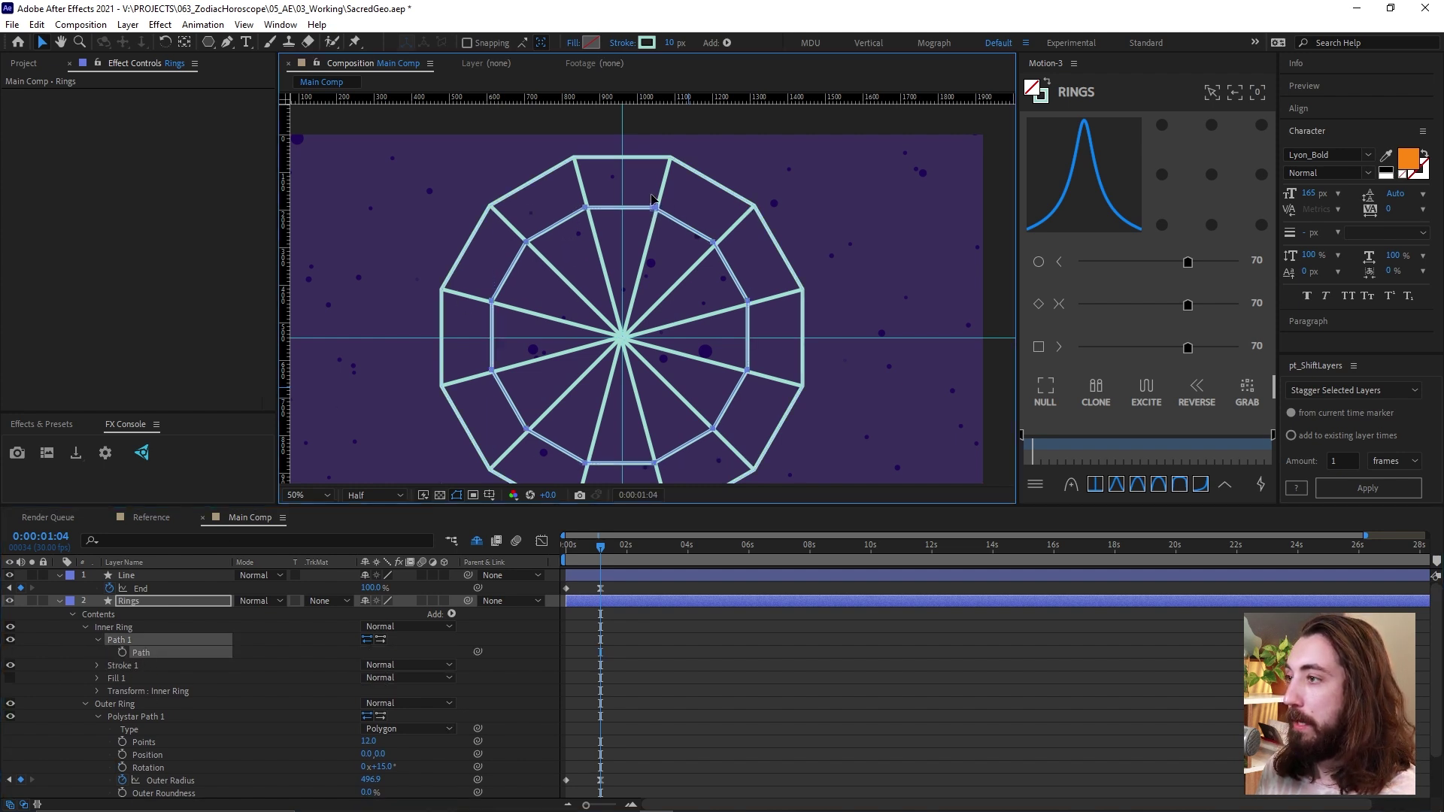
key("ctrl+z")
left_click_drag(667, 196, 703, 214)
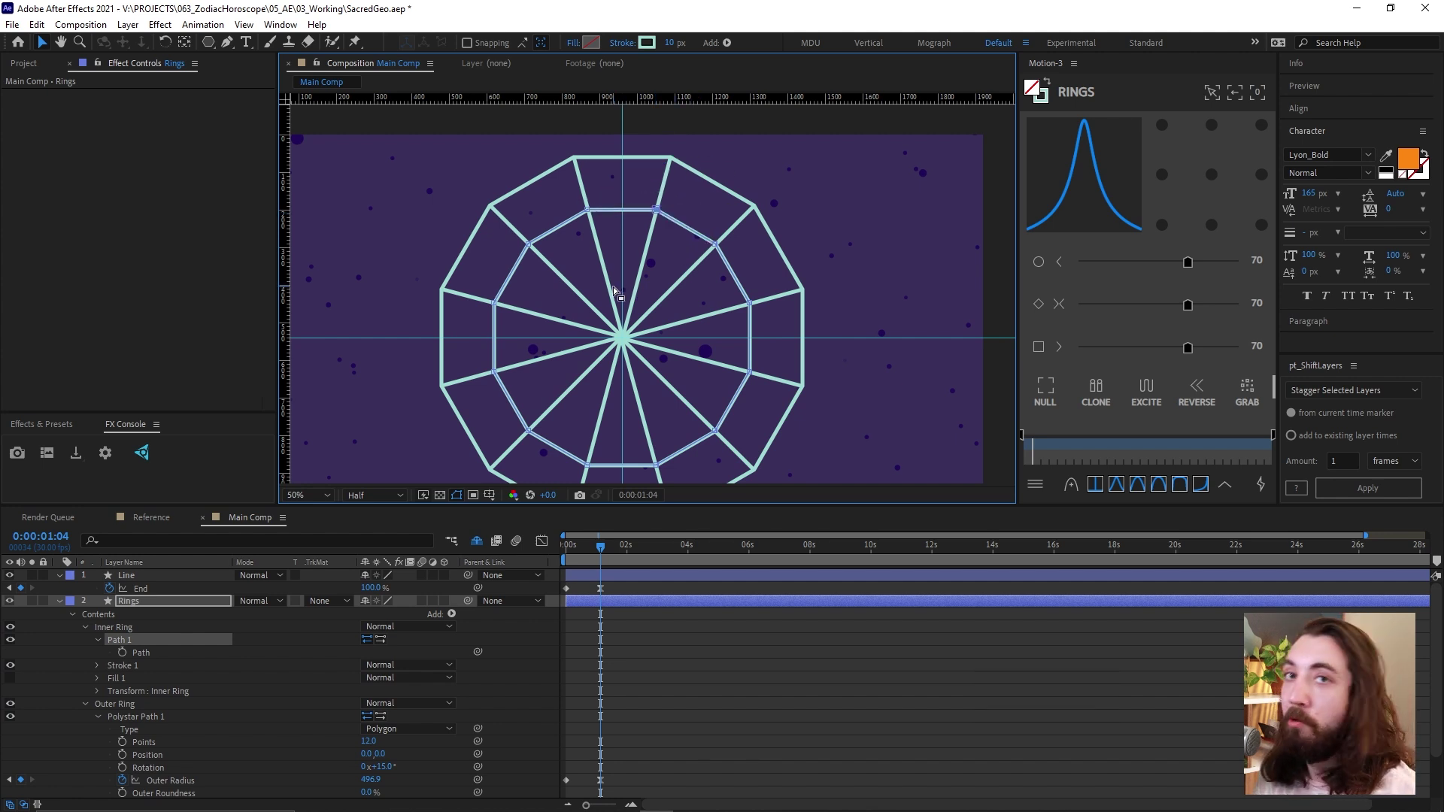
left_click(292, 28)
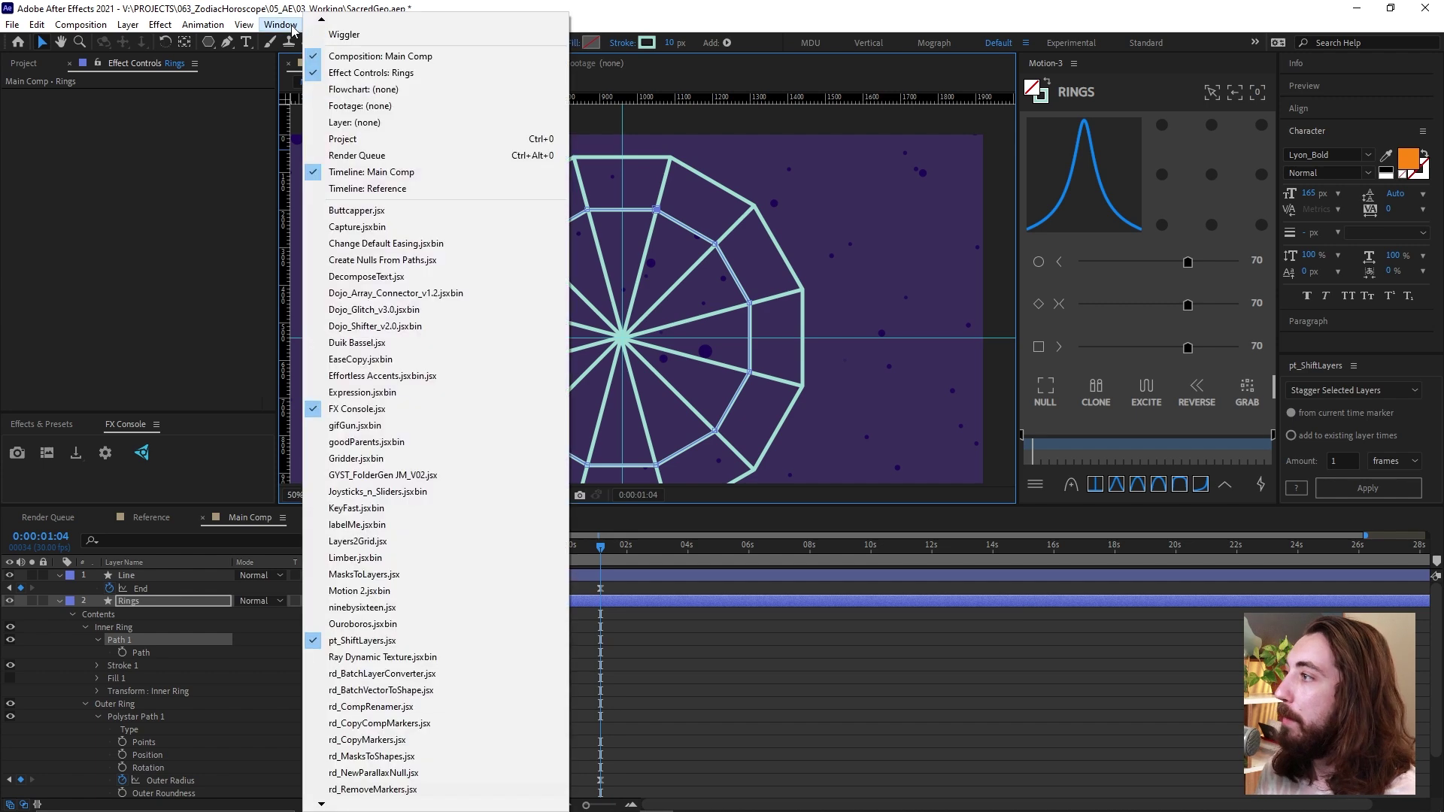
Create twelve Points Follow Nulls for the inner ring's Path 1, then test and undo a null move.
left_click(460, 264)
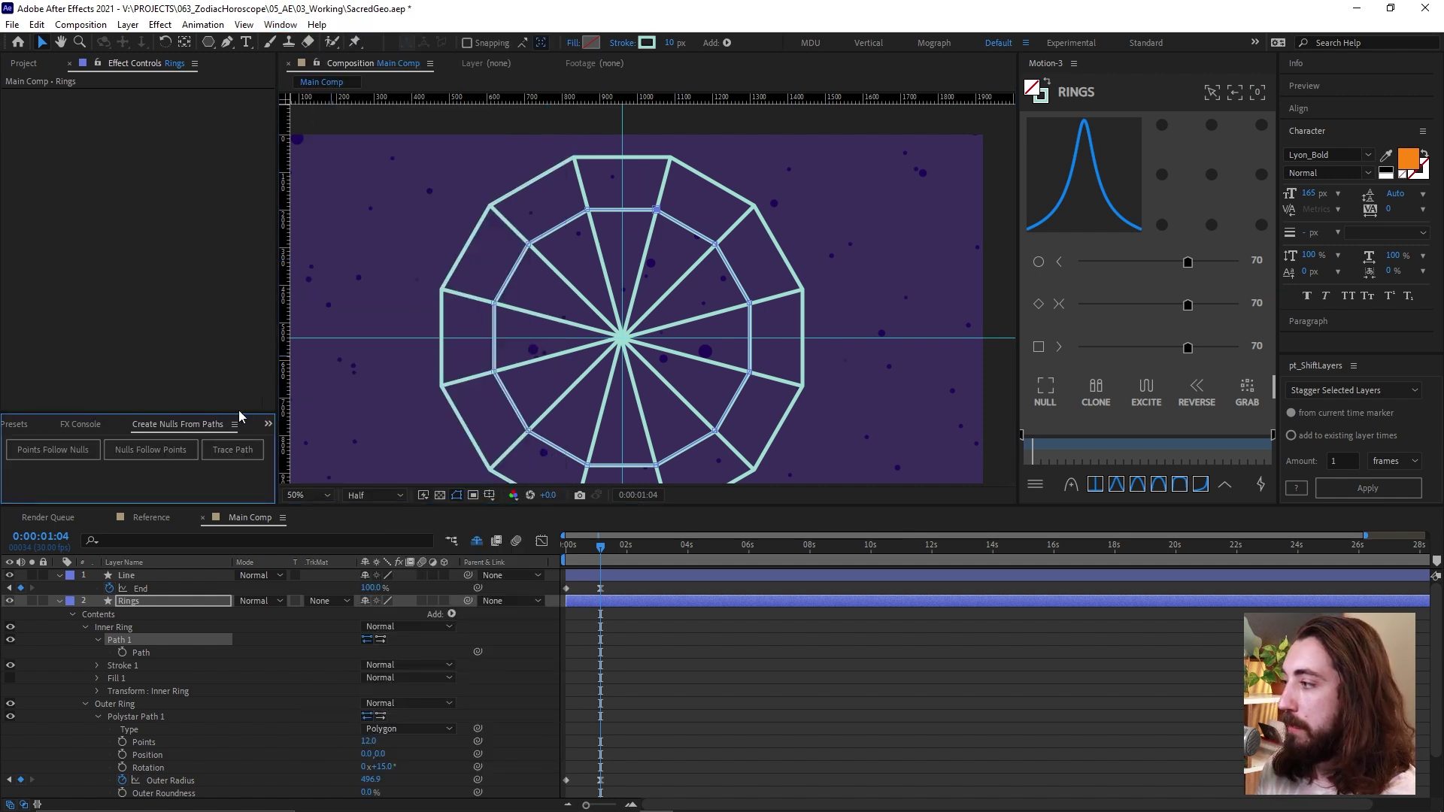
left_click_drag(236, 411, 236, 324)
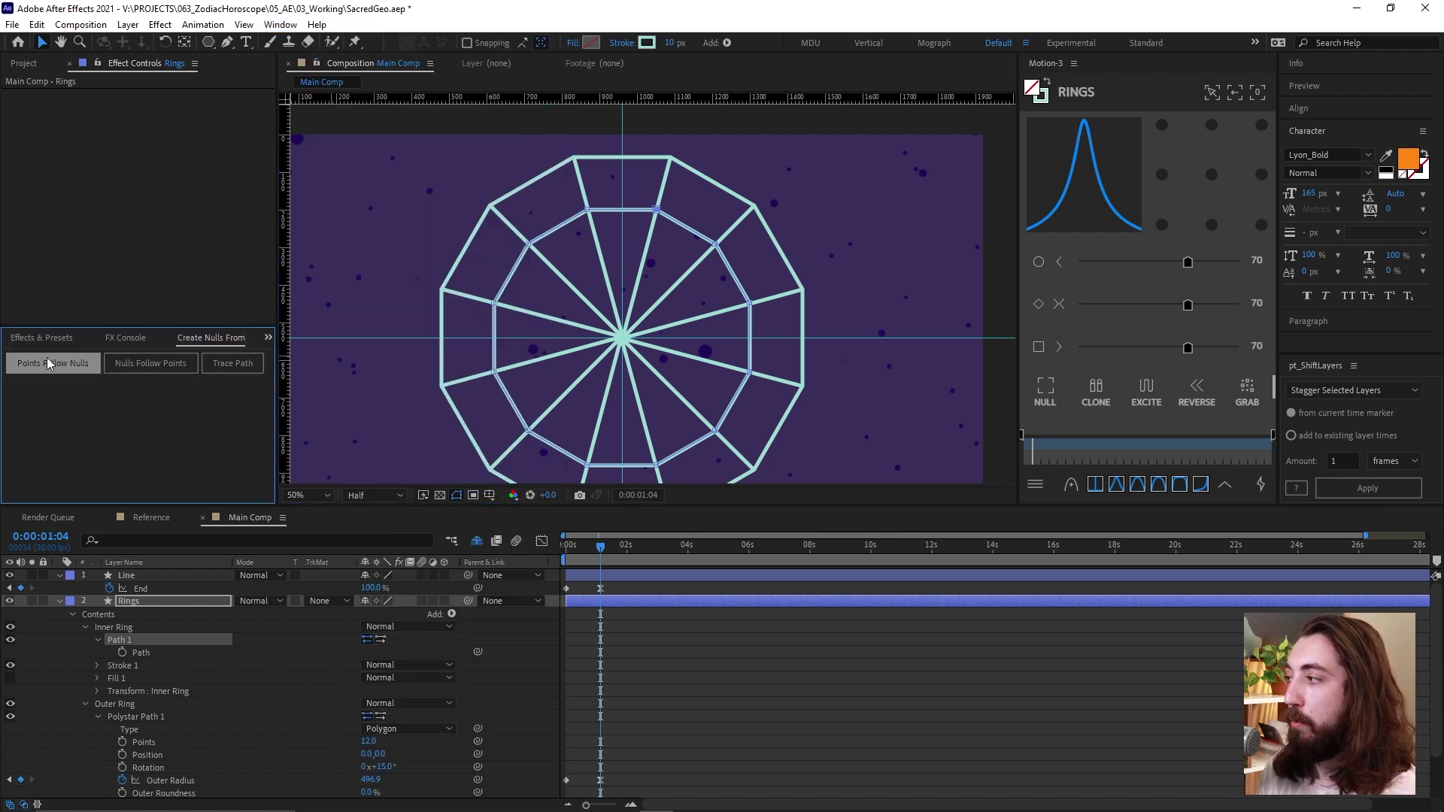
left_click(143, 654)
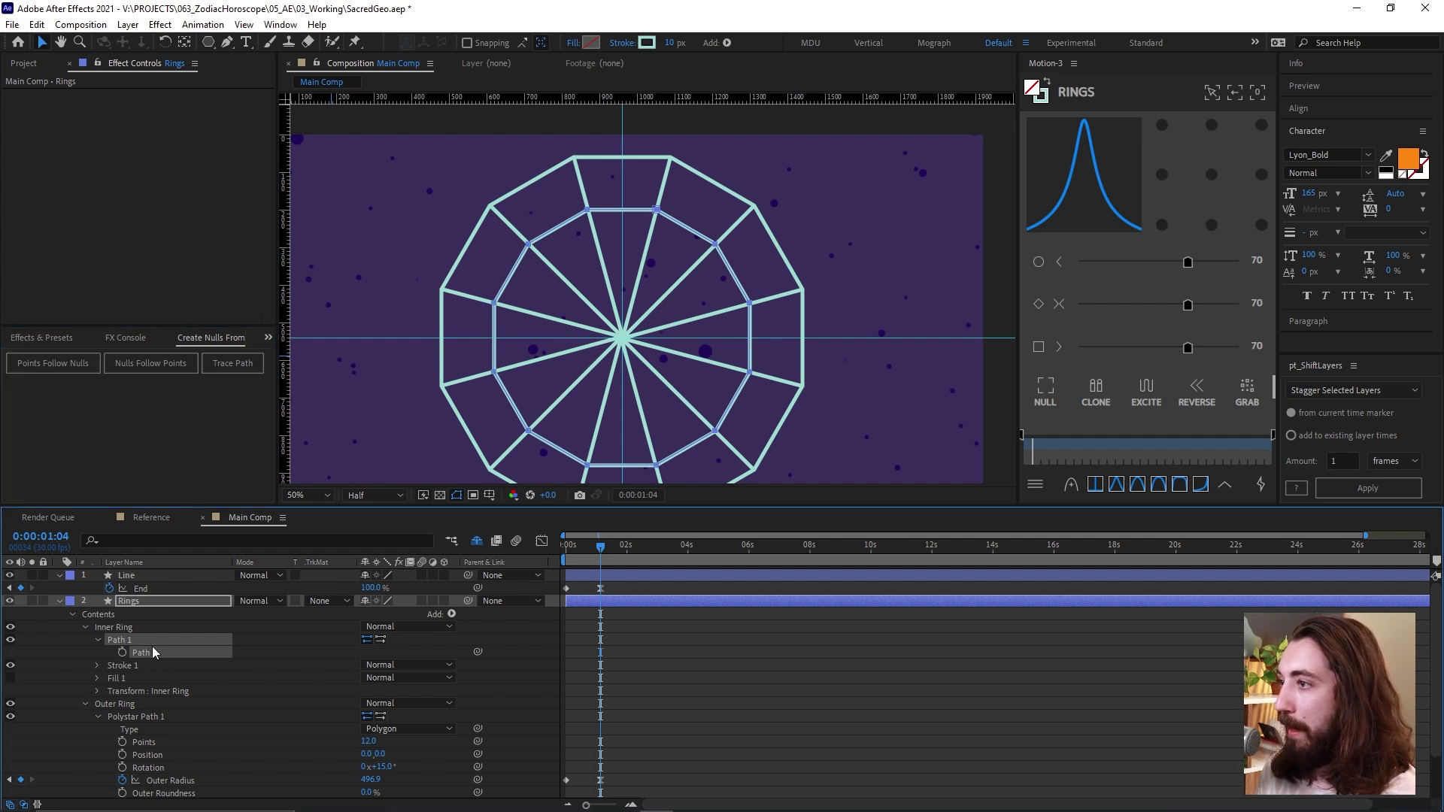
left_click(75, 364)
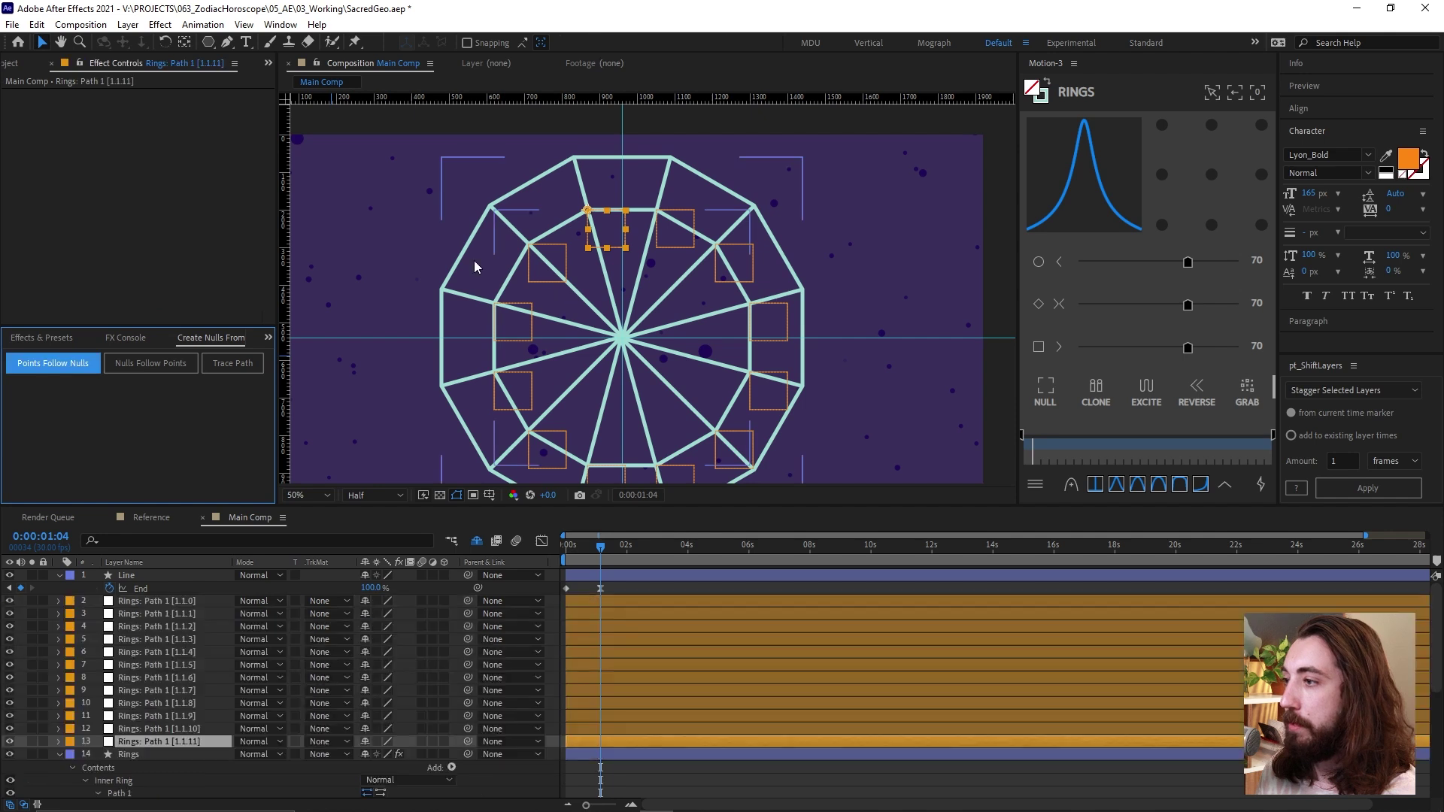
left_click(677, 243)
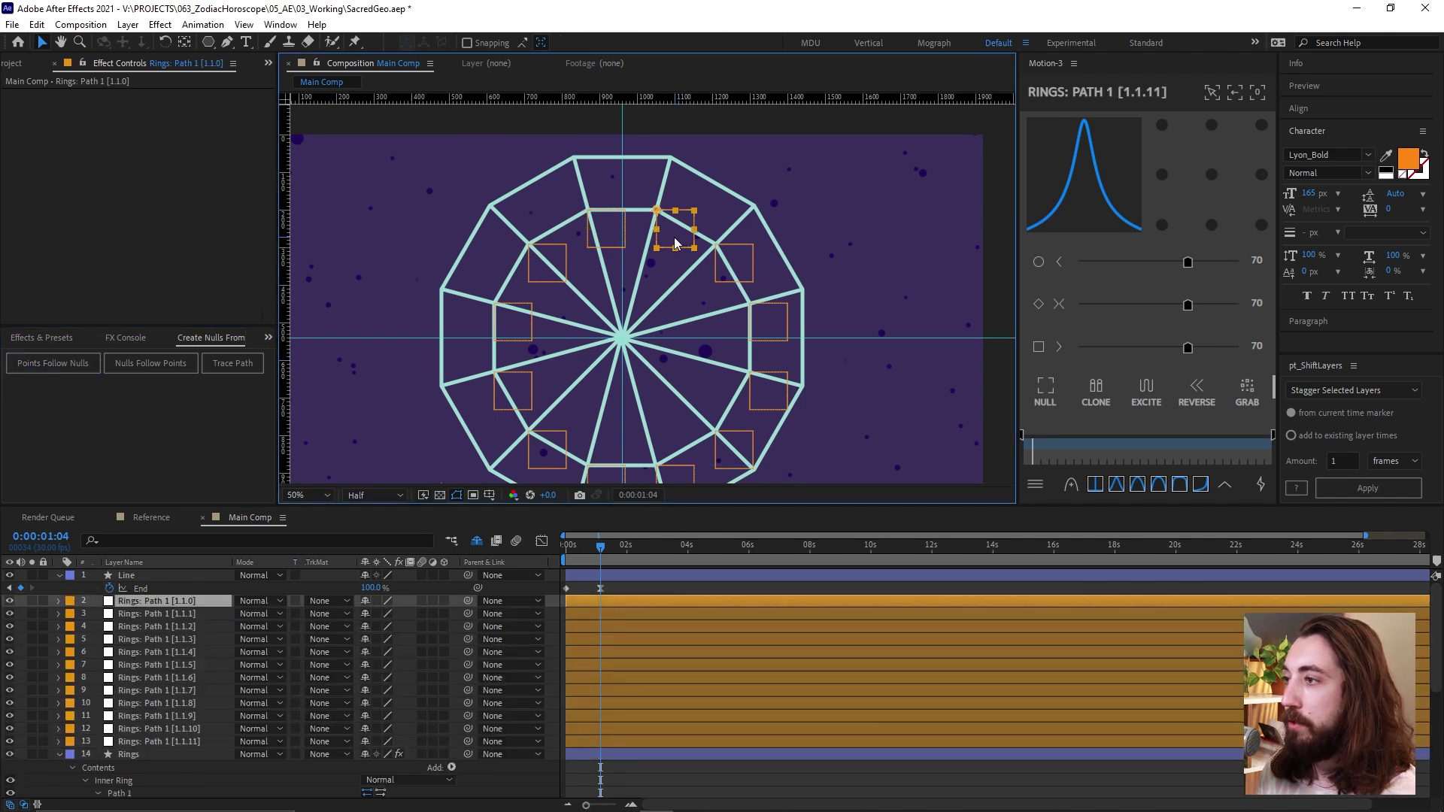
left_click_drag(676, 243, 720, 221)
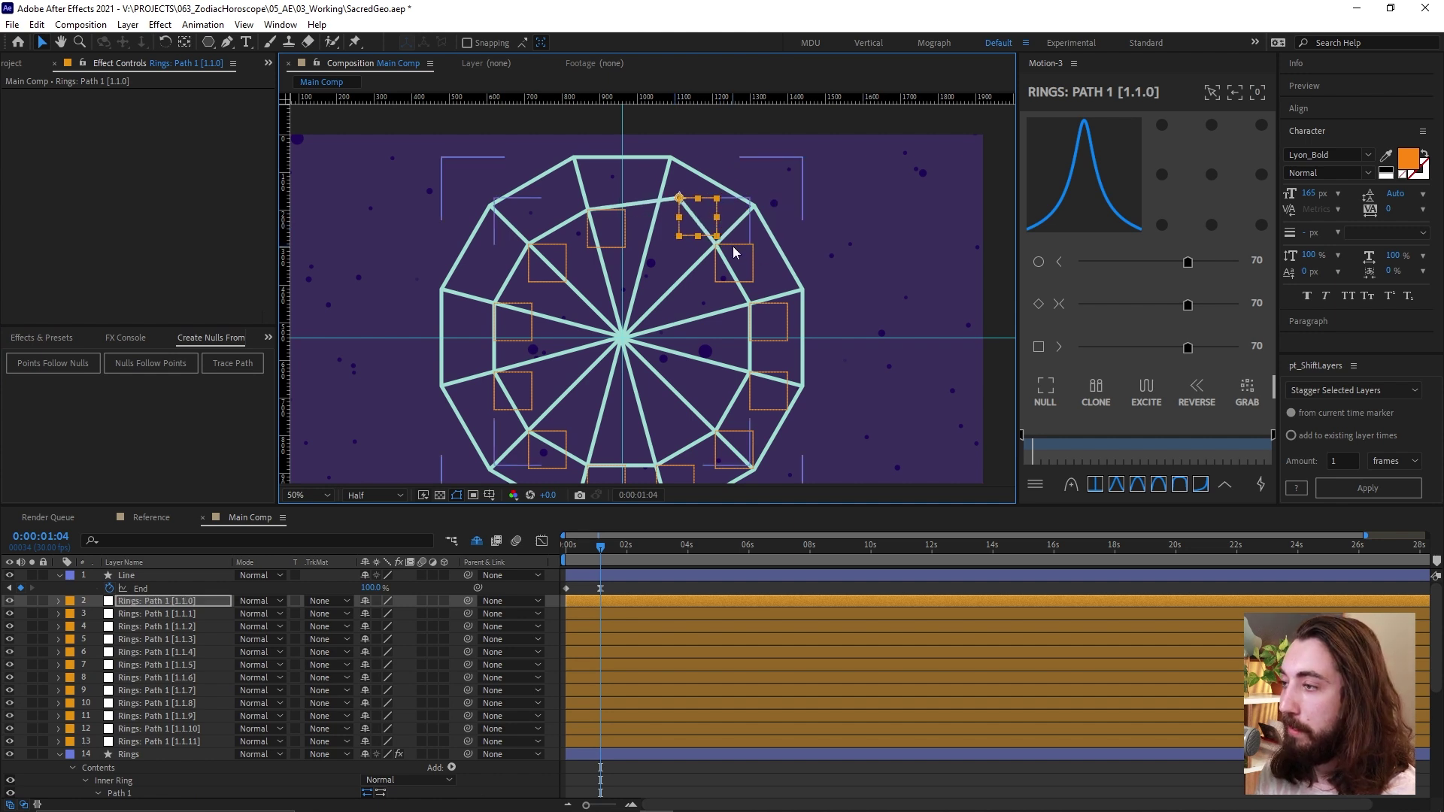
key("ctrl+z")
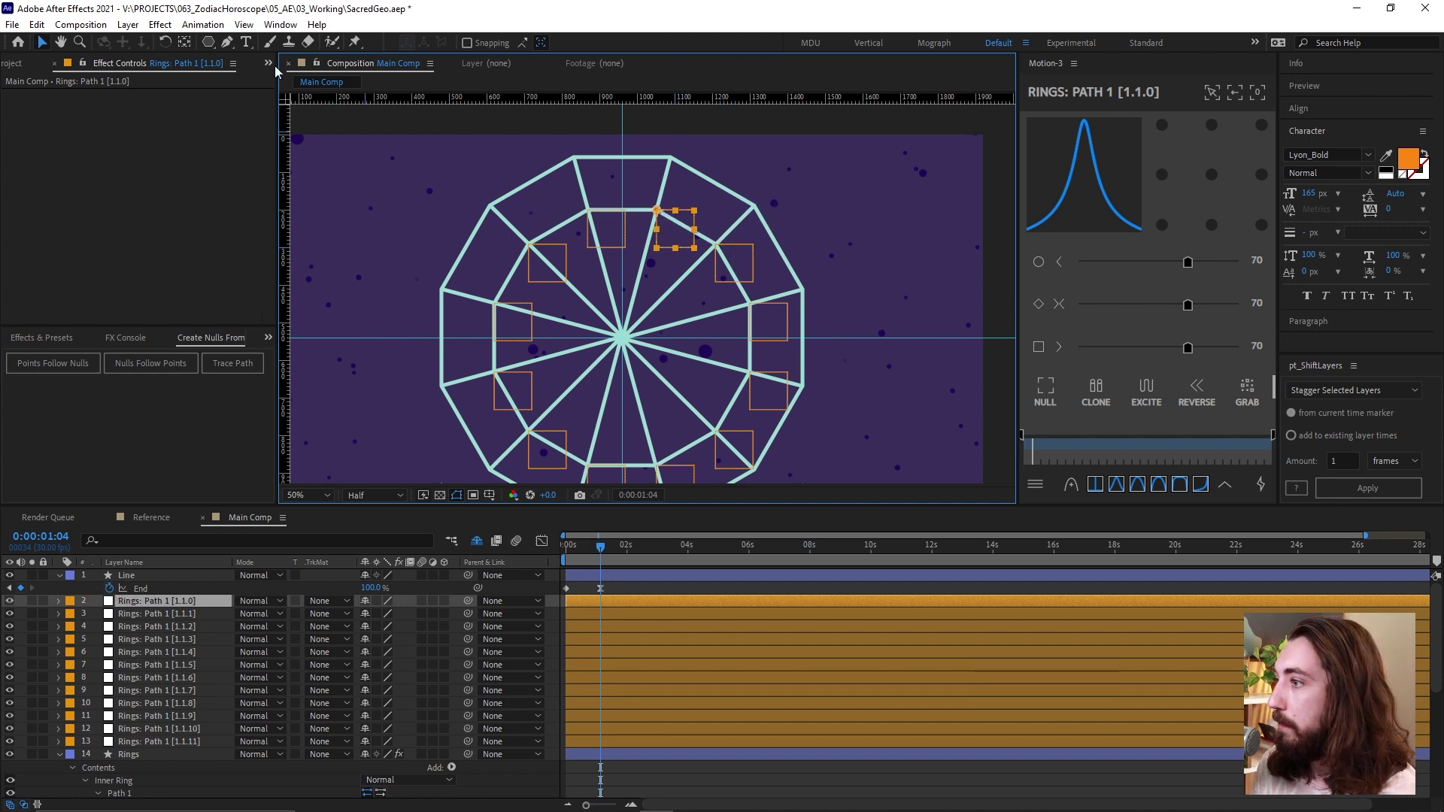
Drop all twelve zodiac PNGs from 01_images into Main Comp and enlarge the timeline.
left_click(31, 67)
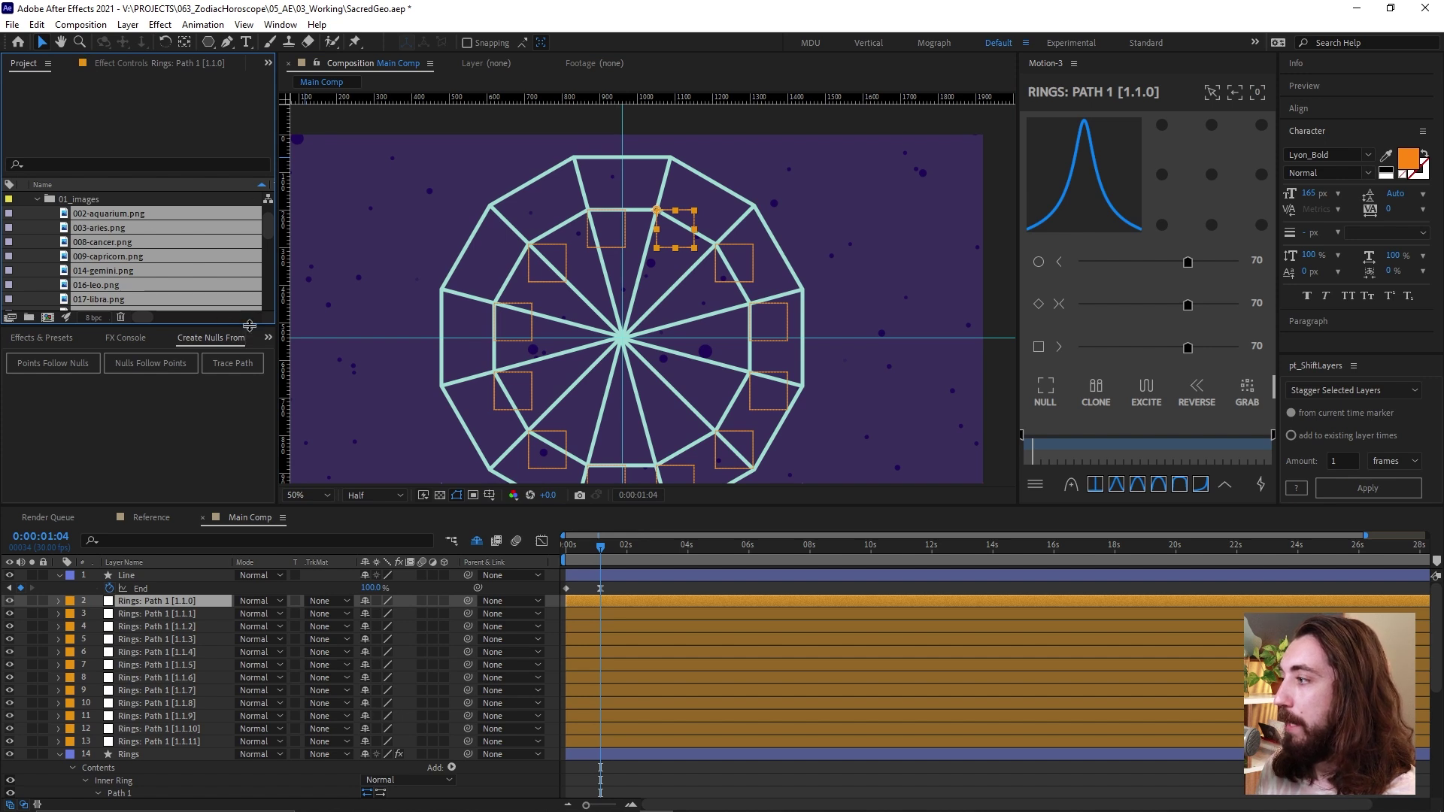
left_click_drag(250, 325, 255, 398)
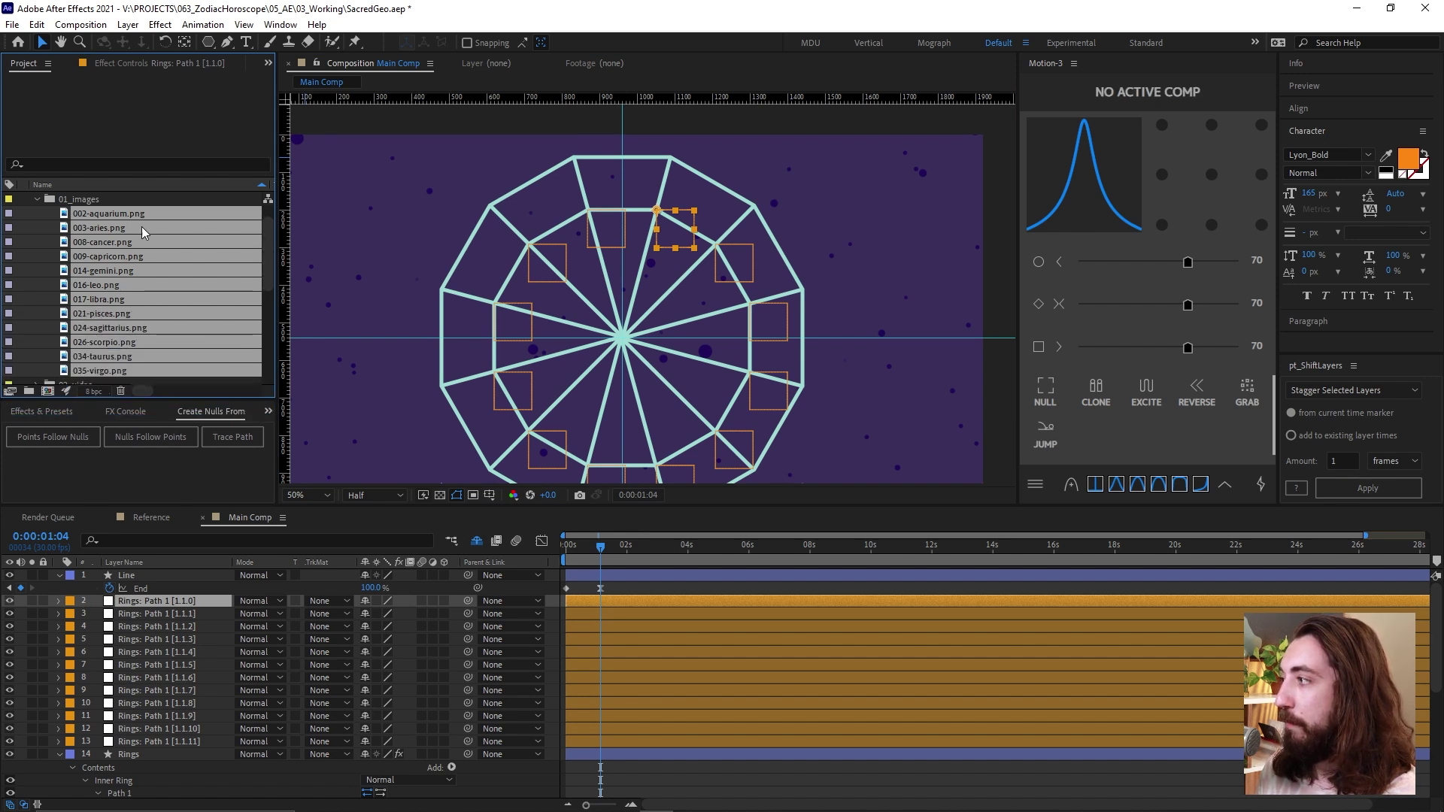
left_click_drag(143, 231, 621, 340)
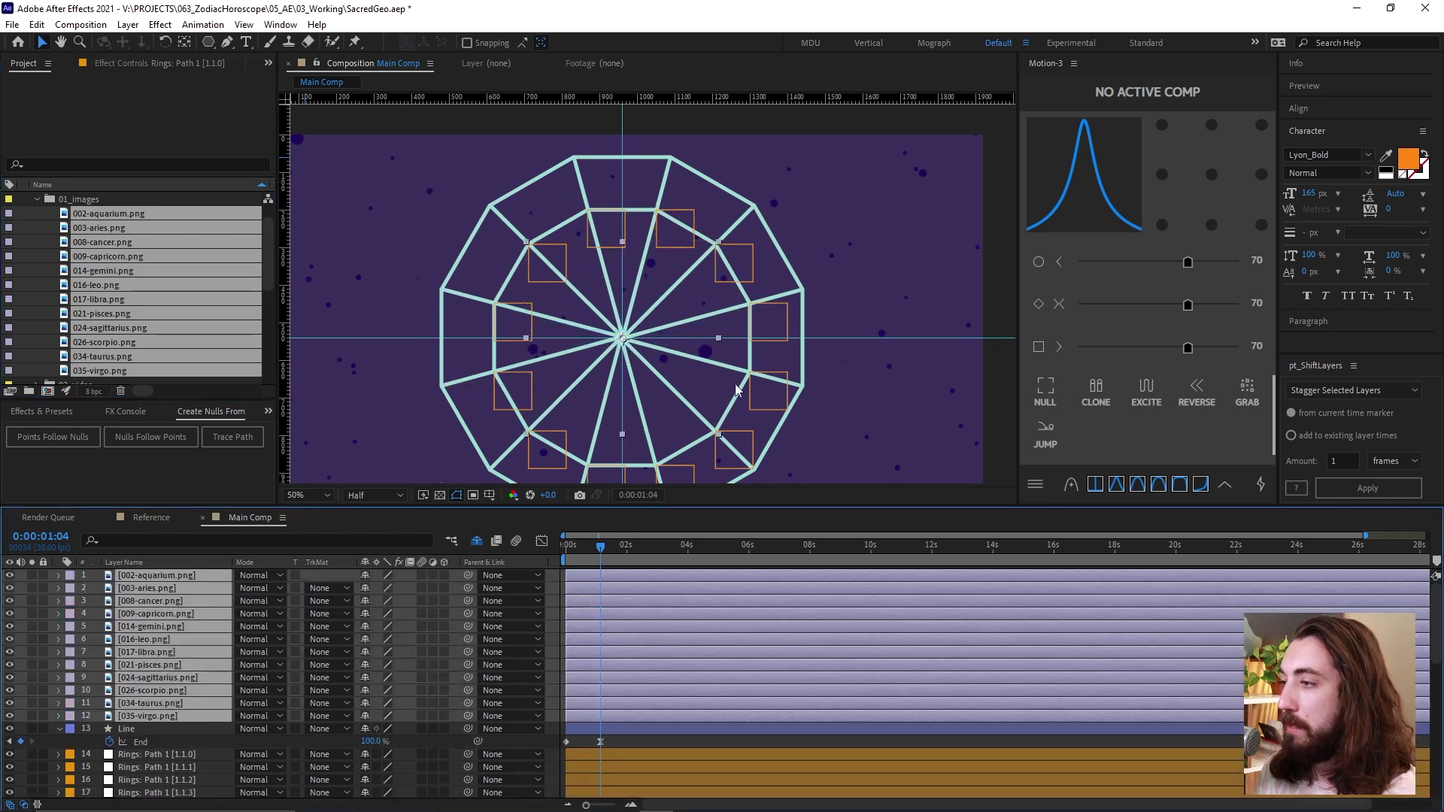
left_click(666, 740)
key("u")
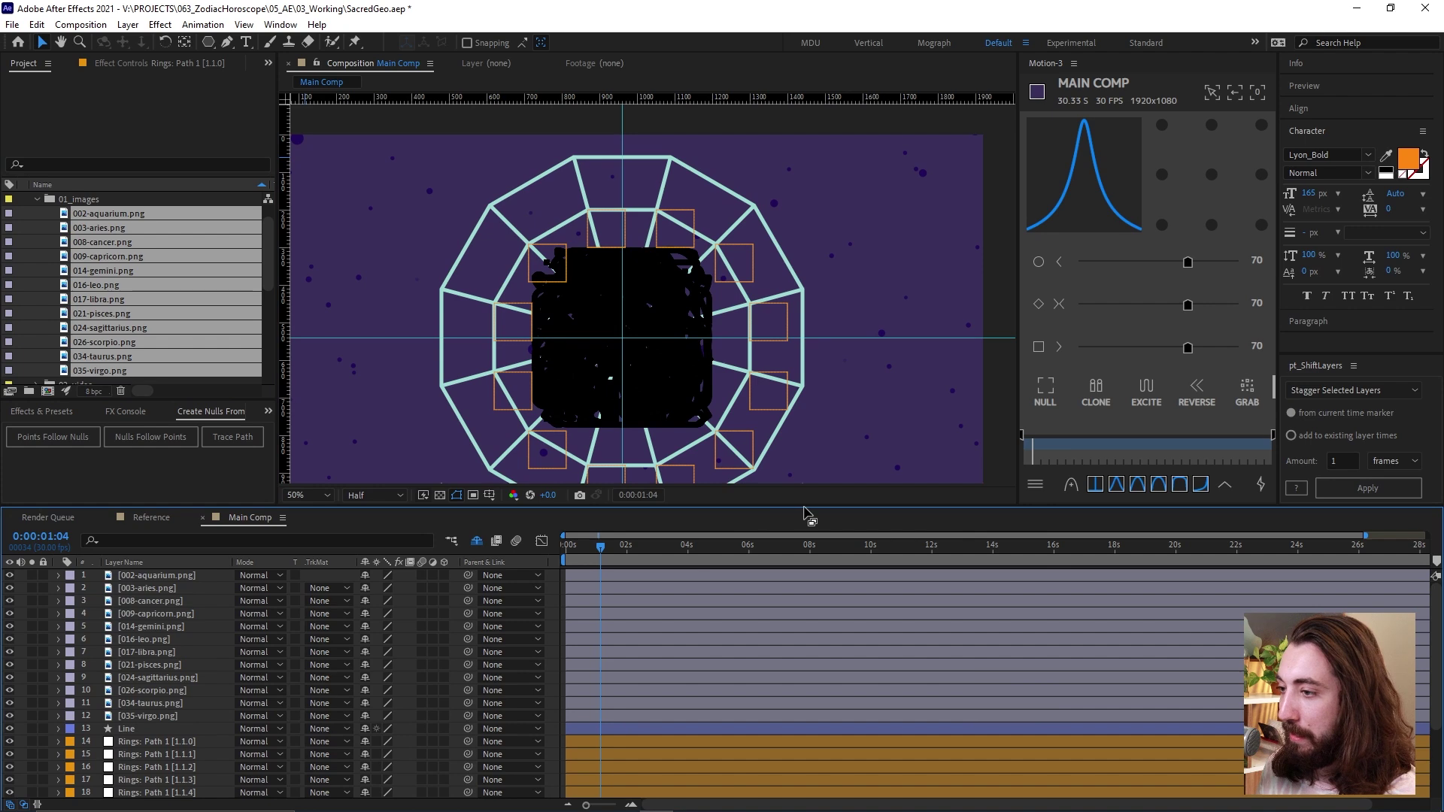
left_click_drag(803, 507, 802, 452)
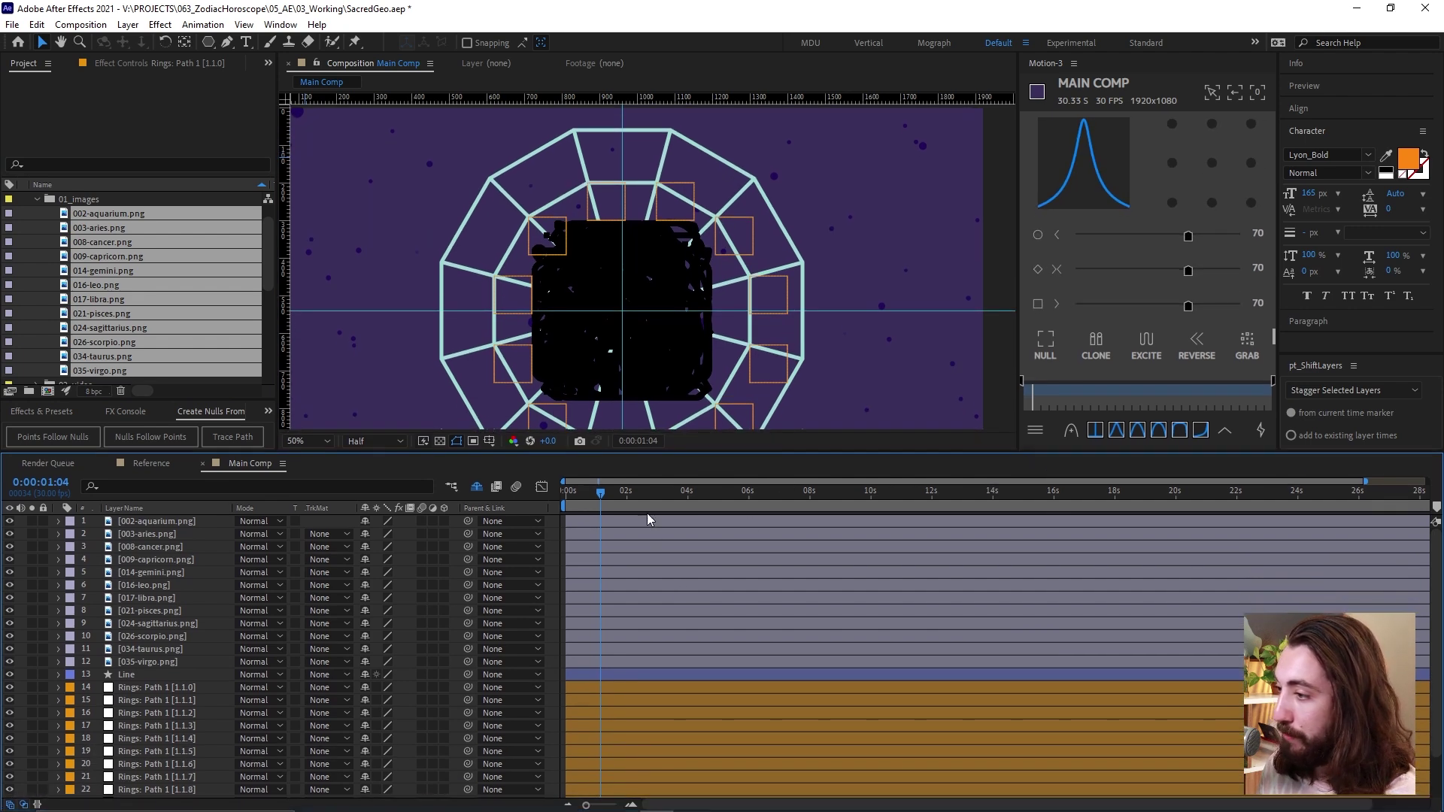
left_click(658, 519)
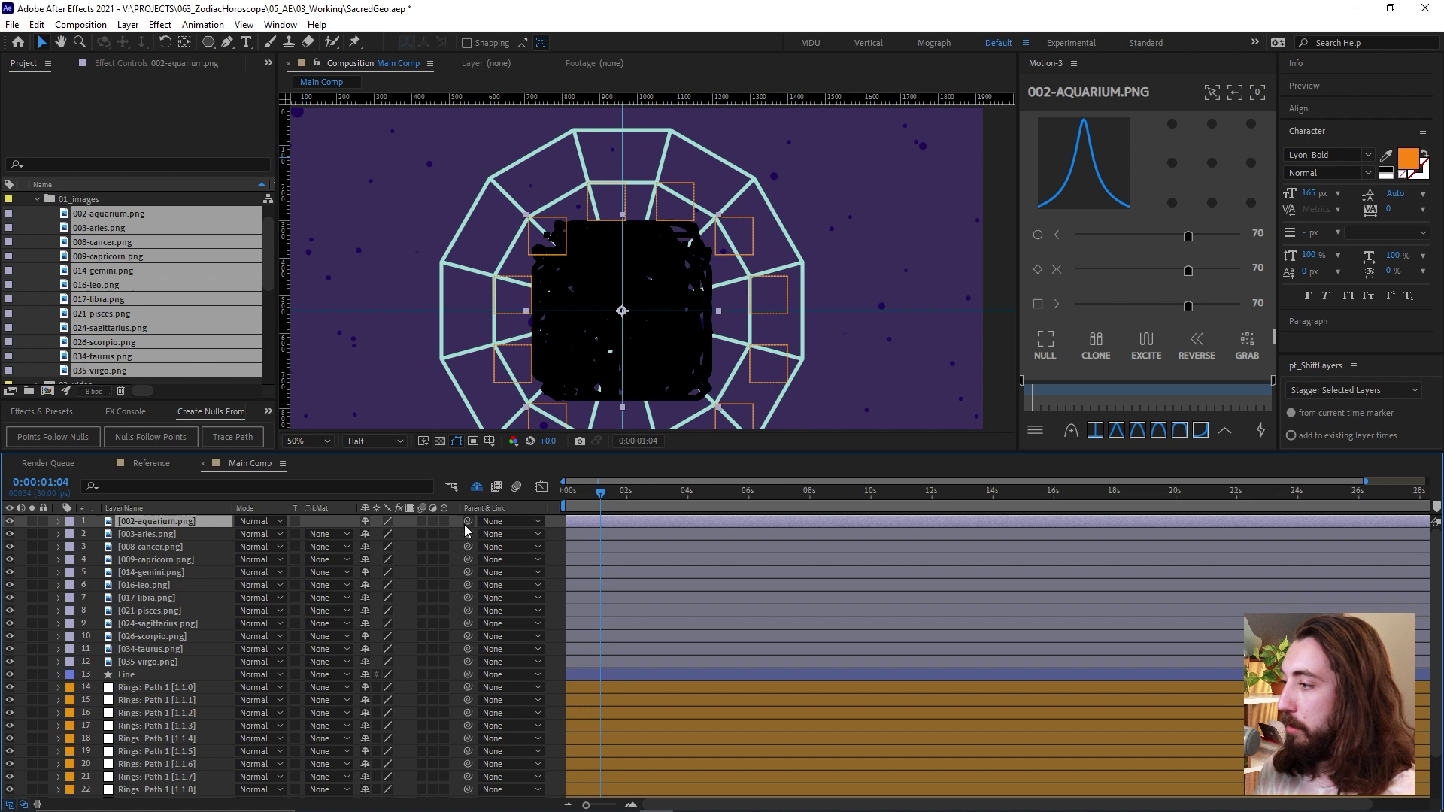
Parent the aquarium, aries, cancer and capricorn icons to the first four Rings: Path 1 nulls.
key("shift")
left_click_drag(468, 522, 183, 689)
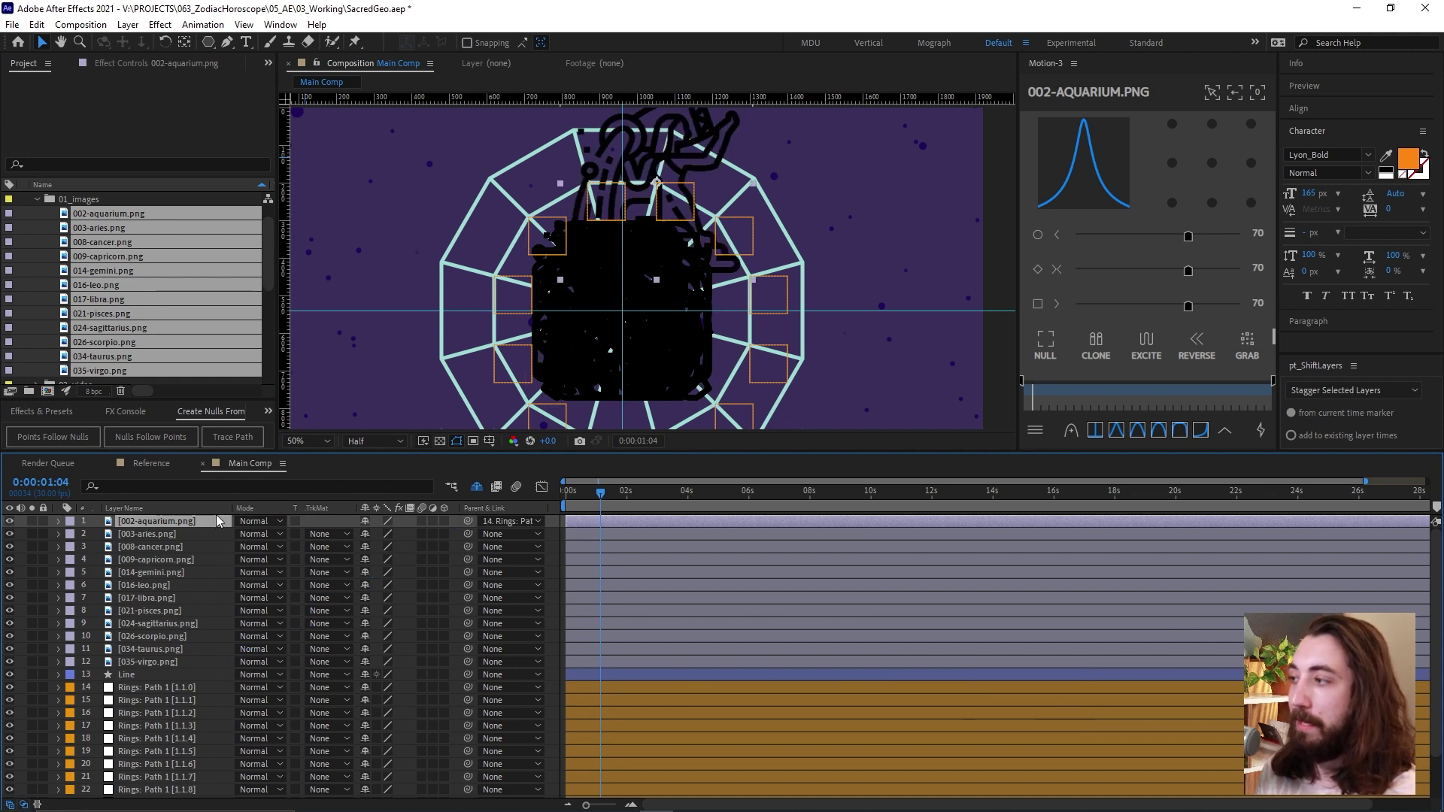
left_click(172, 533)
left_click_drag(468, 535, 193, 703)
left_click(200, 545)
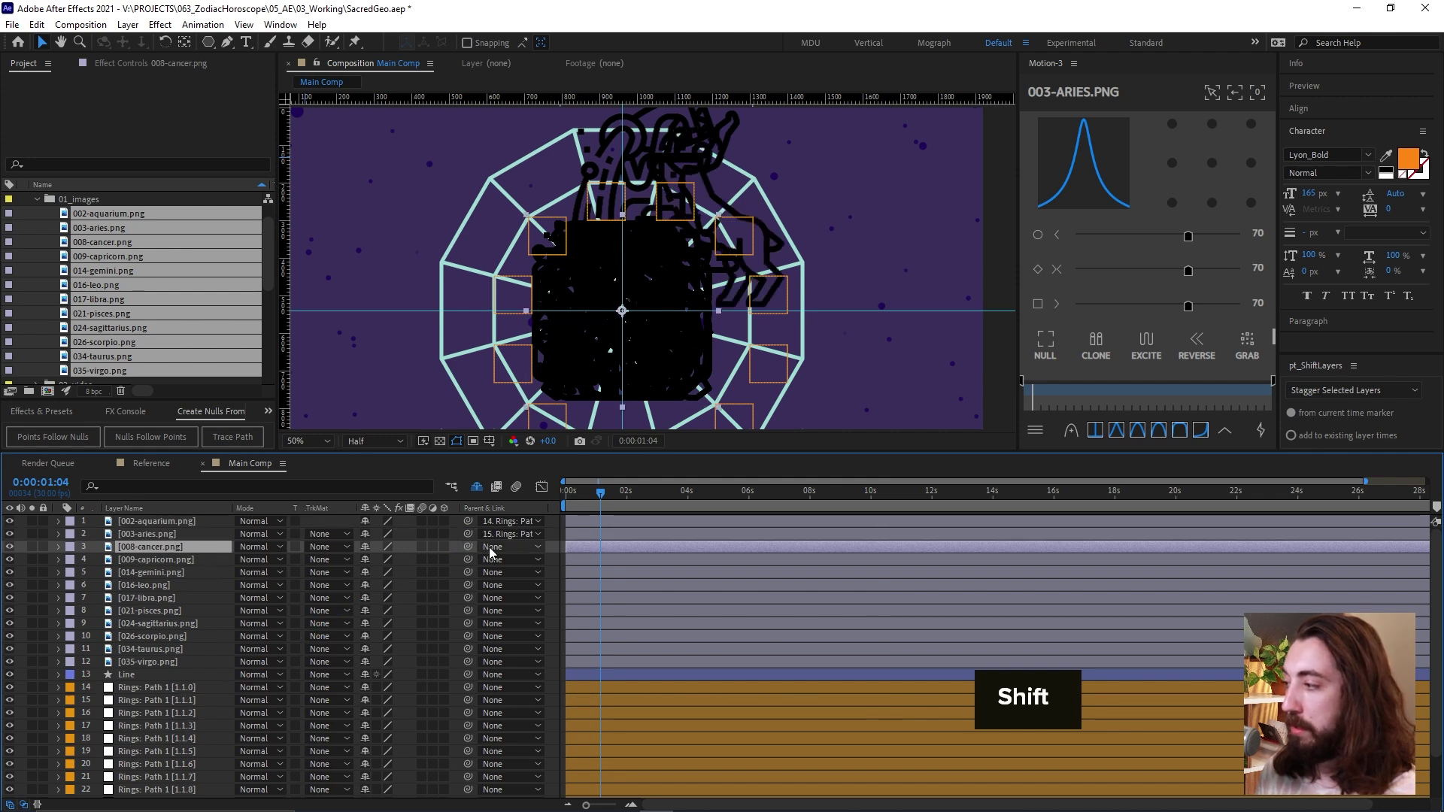
left_click(493, 547)
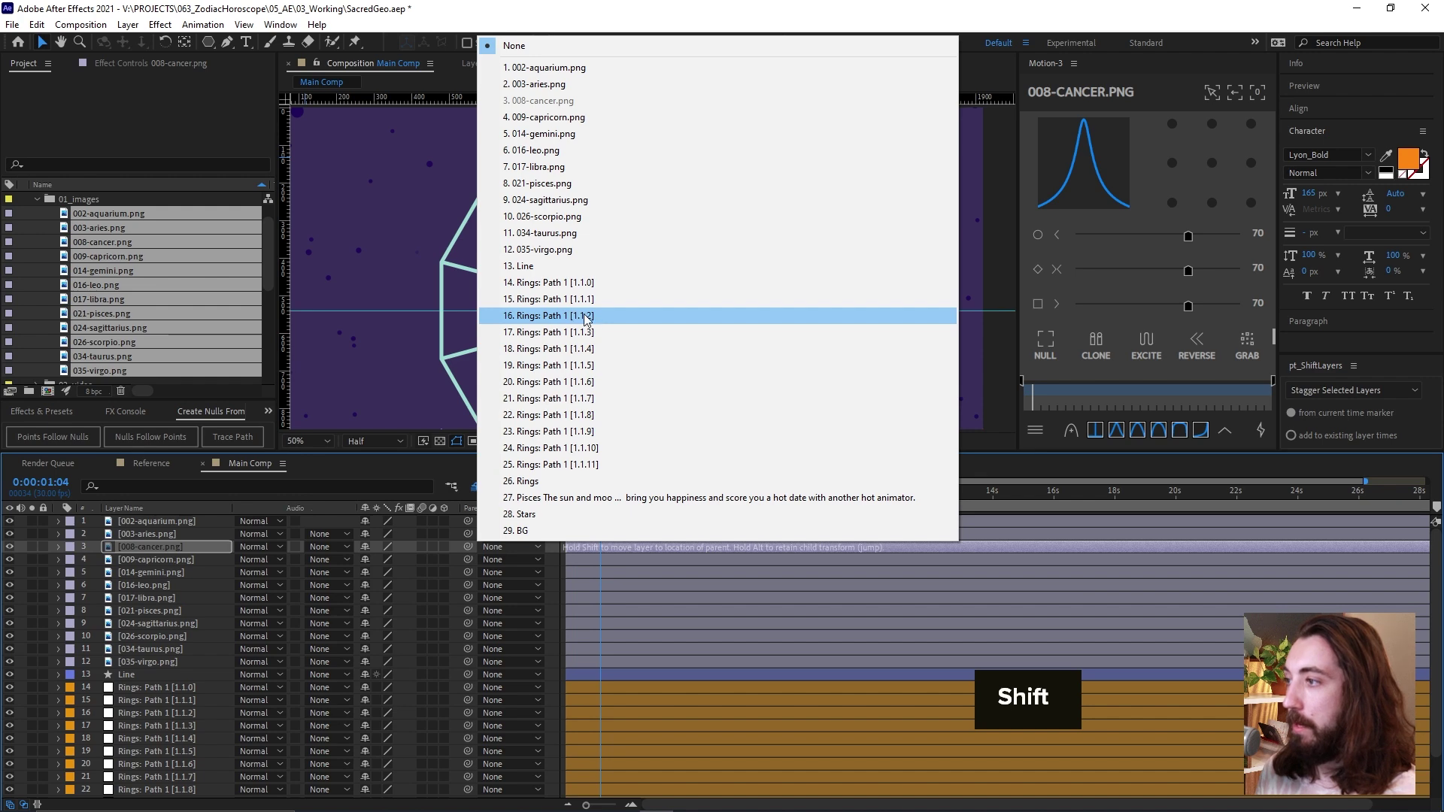
left_click(587, 319)
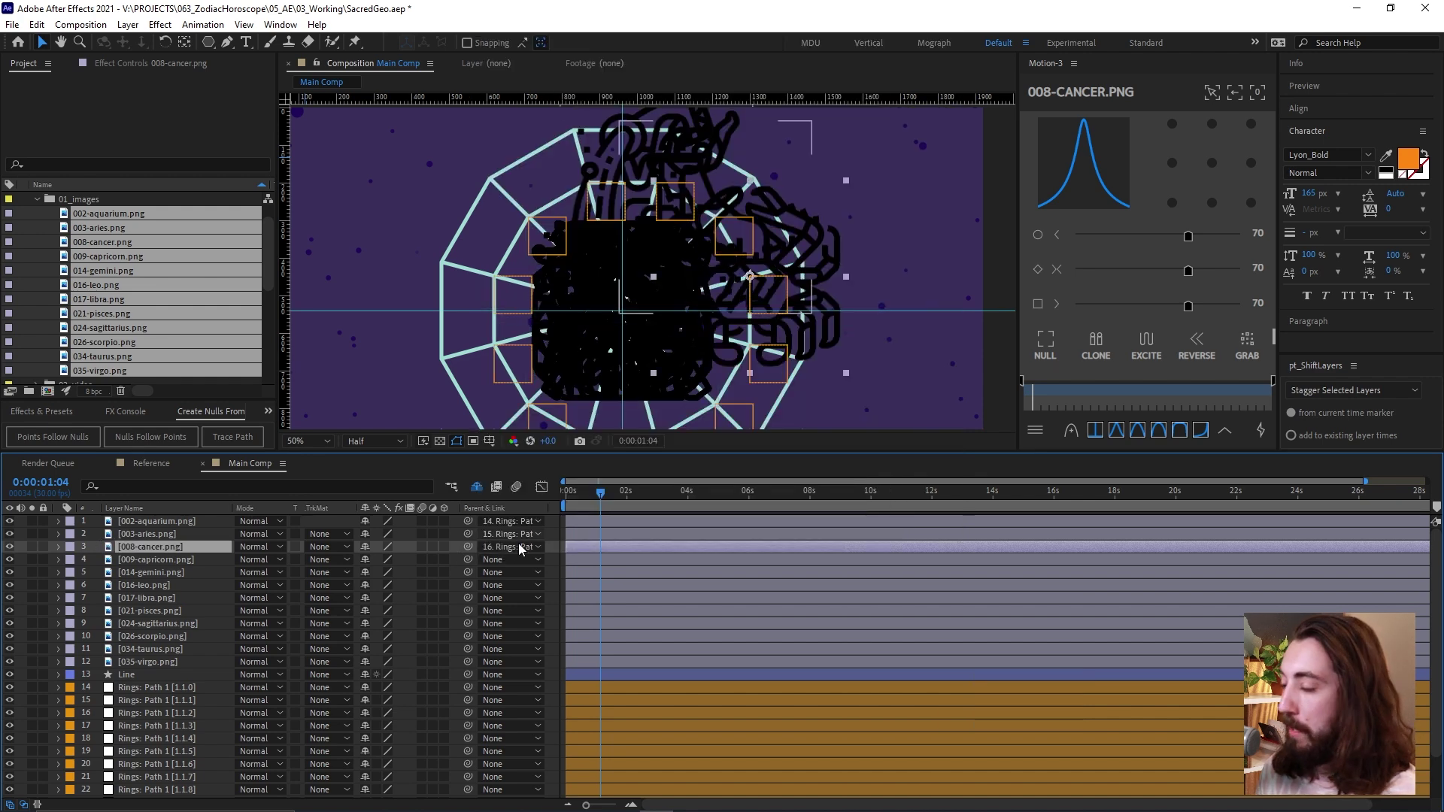
left_click(508, 561)
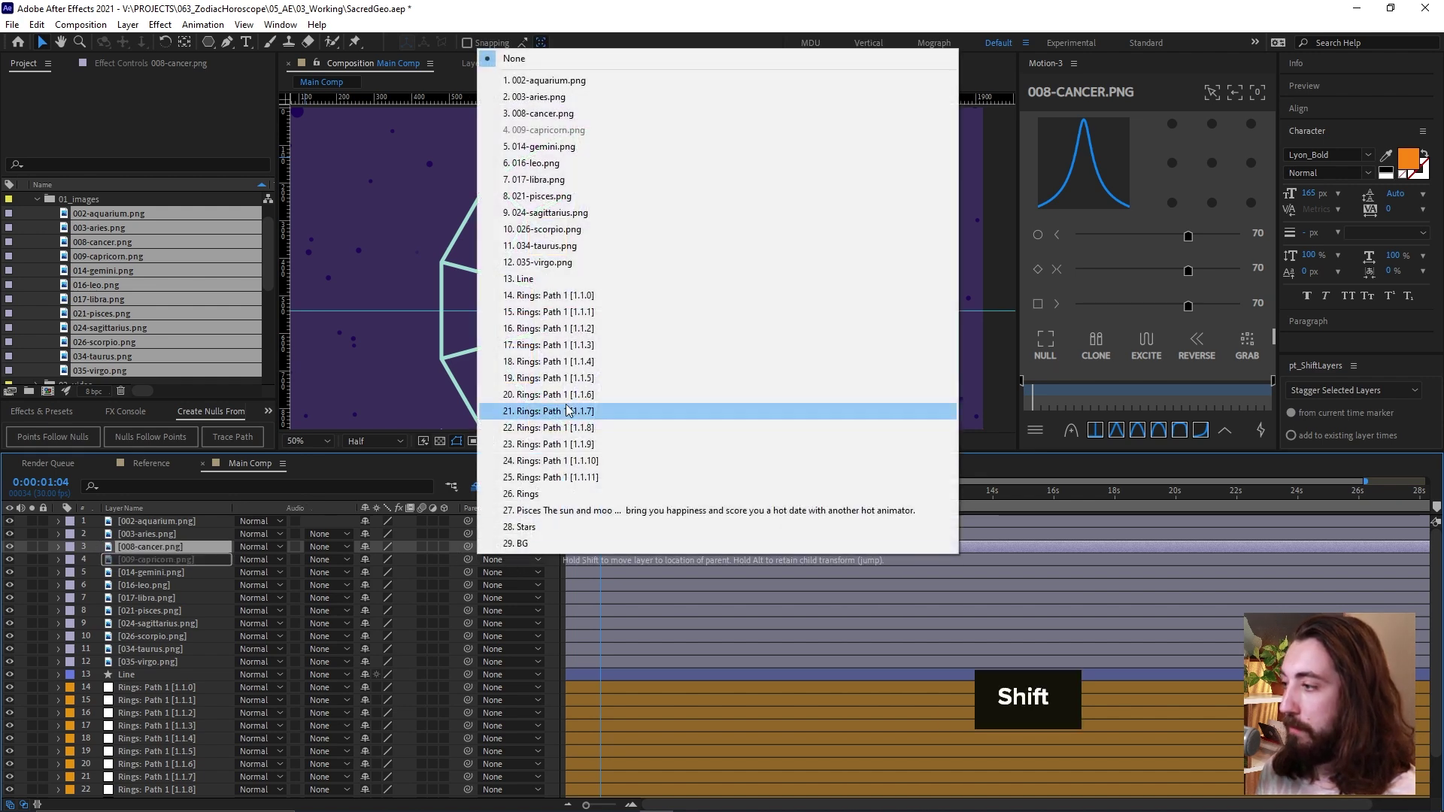
left_click(599, 346, "shift")
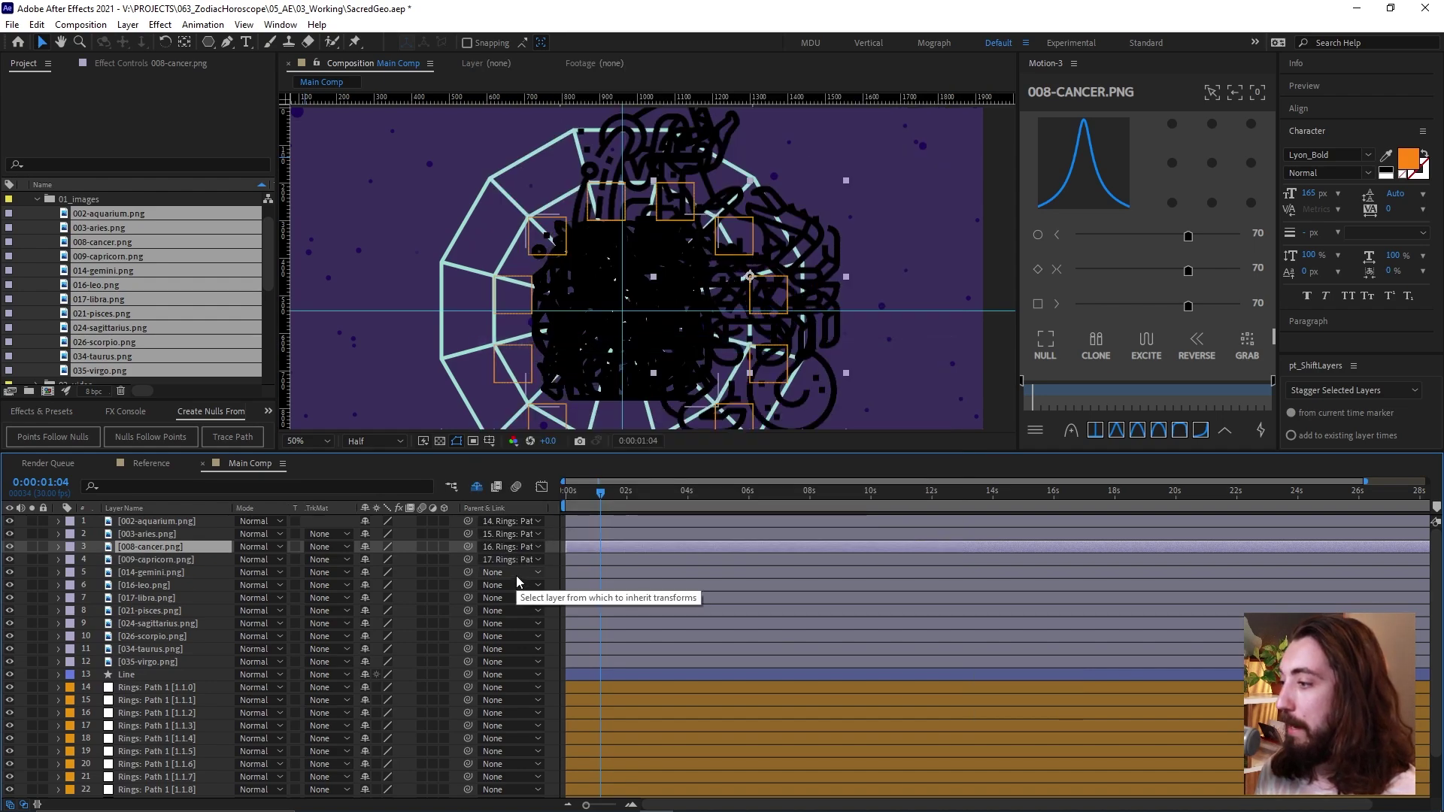
Parent the remaining eight zodiac icons to their matching Rings nulls, then select all twelve icons.
left_click(516, 573)
left_click(549, 375, "shift")
left_click(516, 598)
left_click(549, 434, "shift")
left_click(509, 611)
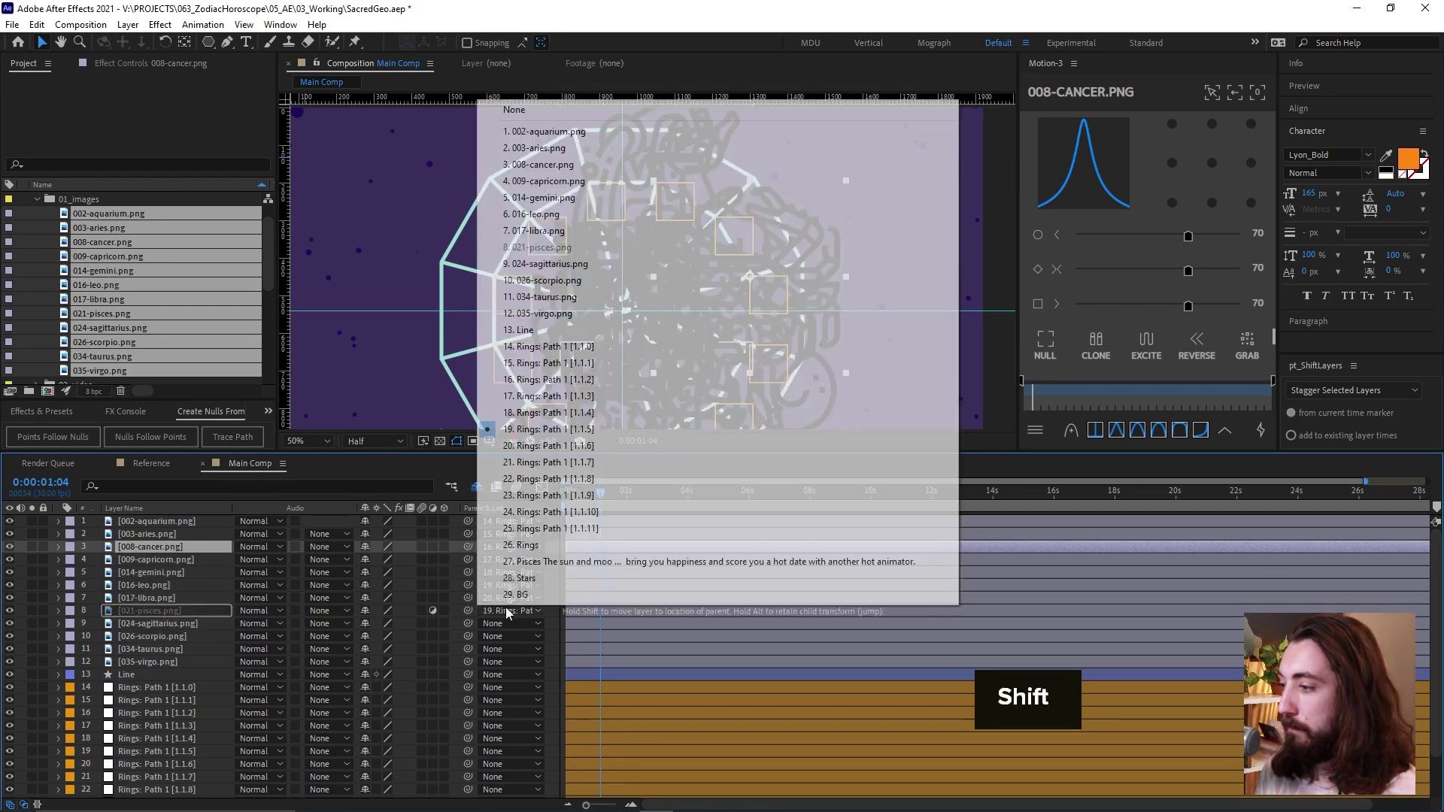
left_click(555, 461, "shift")
left_click(509, 623)
left_click(555, 491, "shift")
left_click(509, 636)
left_click(555, 520, "shift")
left_click(508, 650)
left_click(555, 550, "shift")
left_click(192, 649)
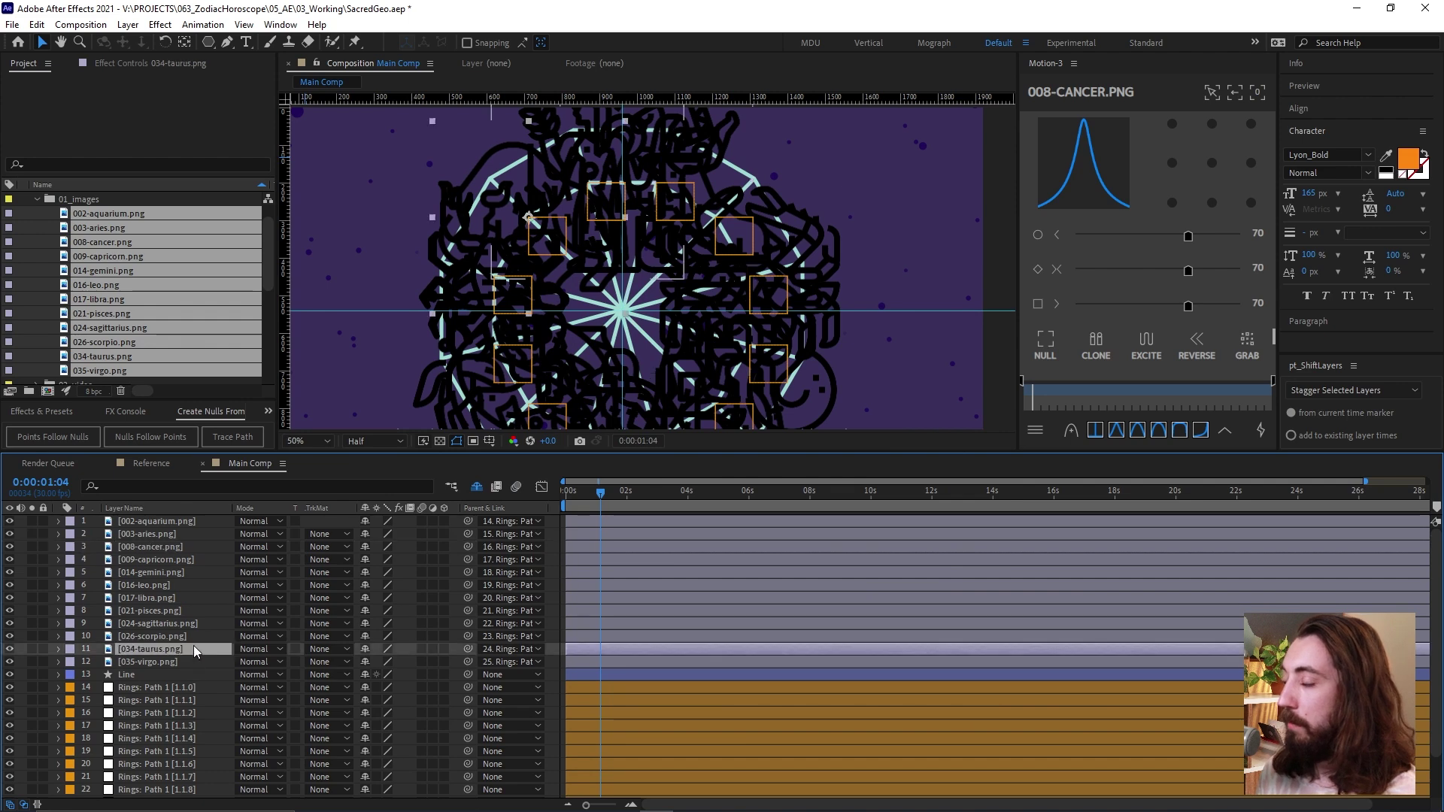
left_click(187, 523)
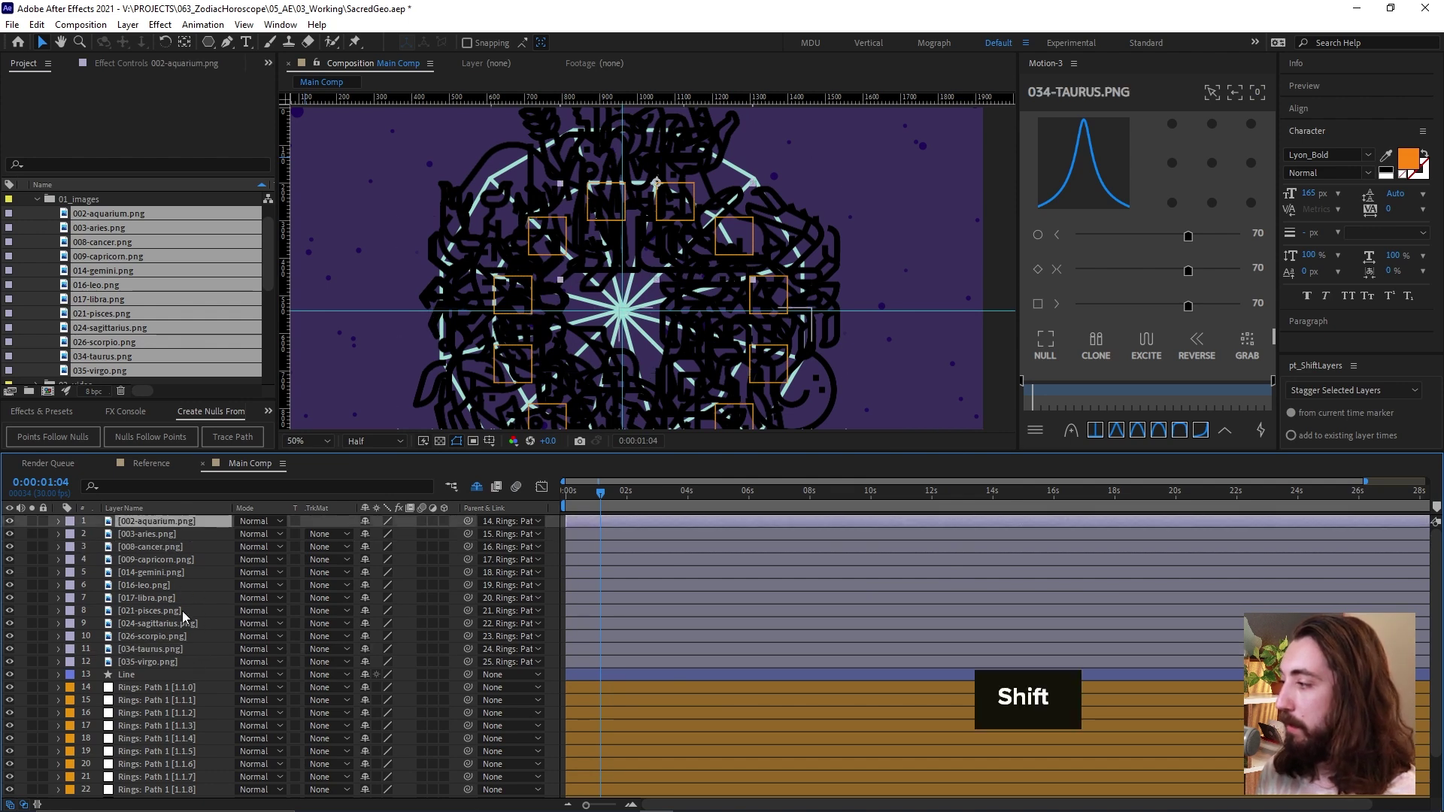
left_click(186, 661, "shift")
Scale all twelve zodiac icons down together to 25.6%.
key("s")
left_click_drag(384, 533, 216, 561)
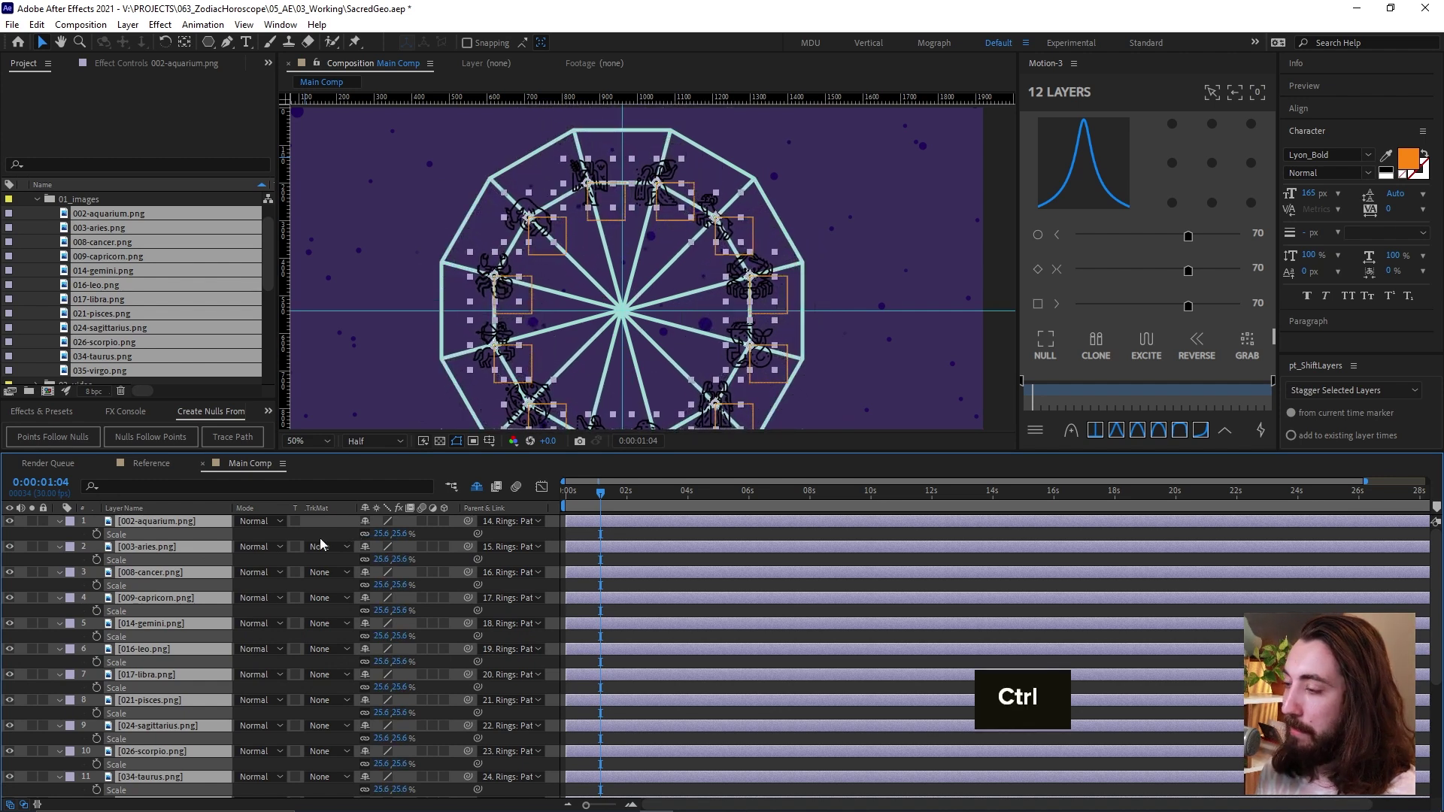
left_click(635, 537)
key("u")
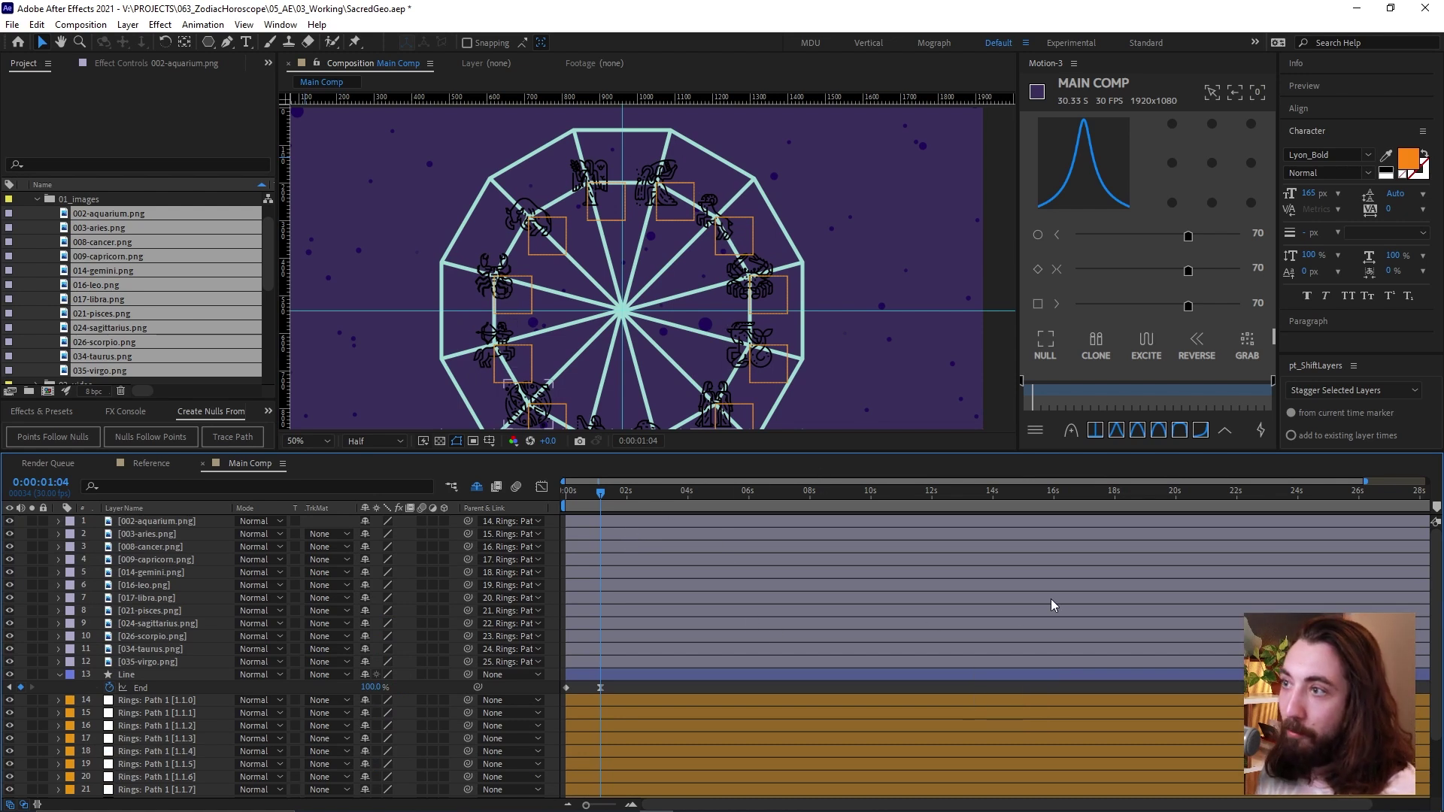
Give the aquarium icon an orange Fill effect and paste it onto the other eleven icons.
key("ctrl+Down")
key("ctrl+space")
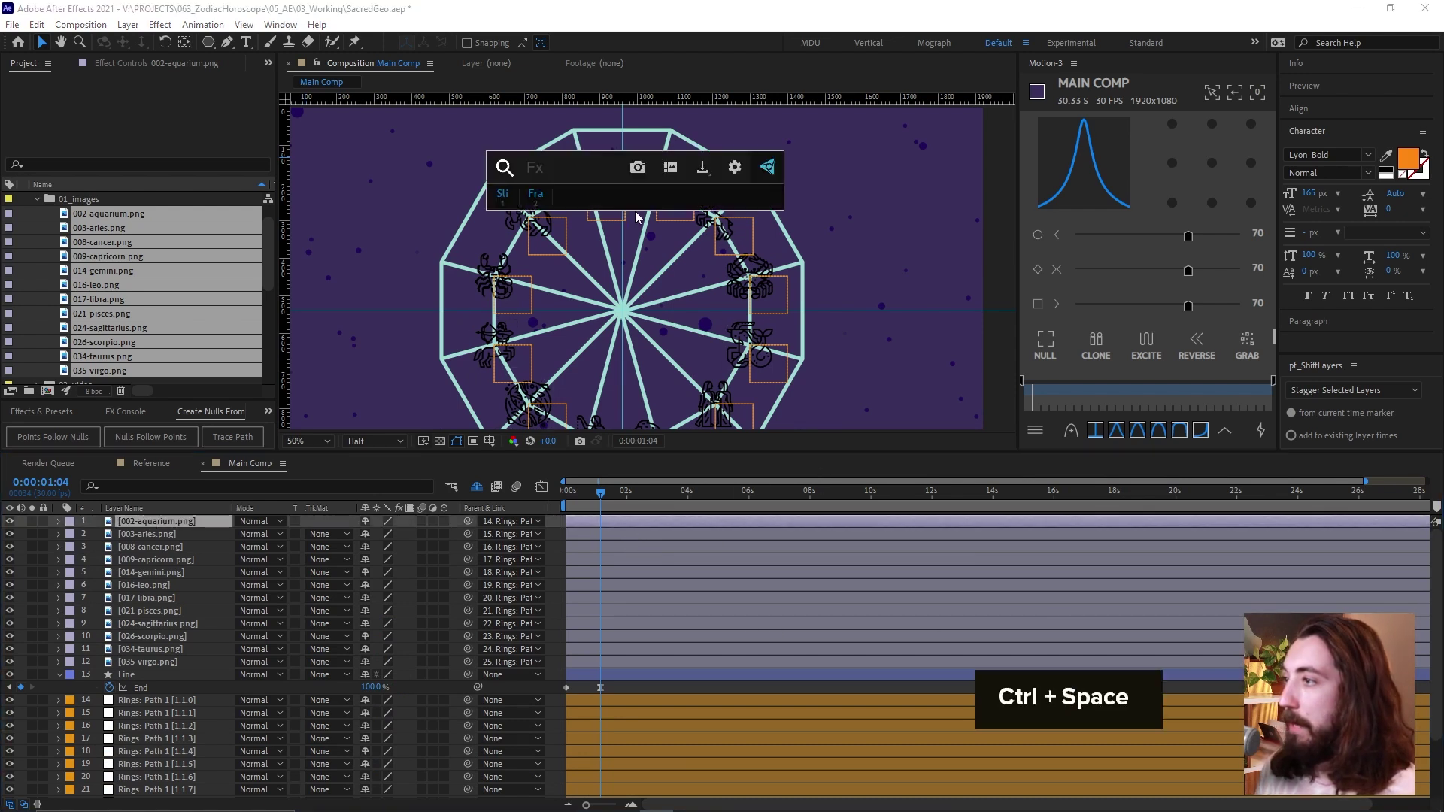
type("fill")
key("Return")
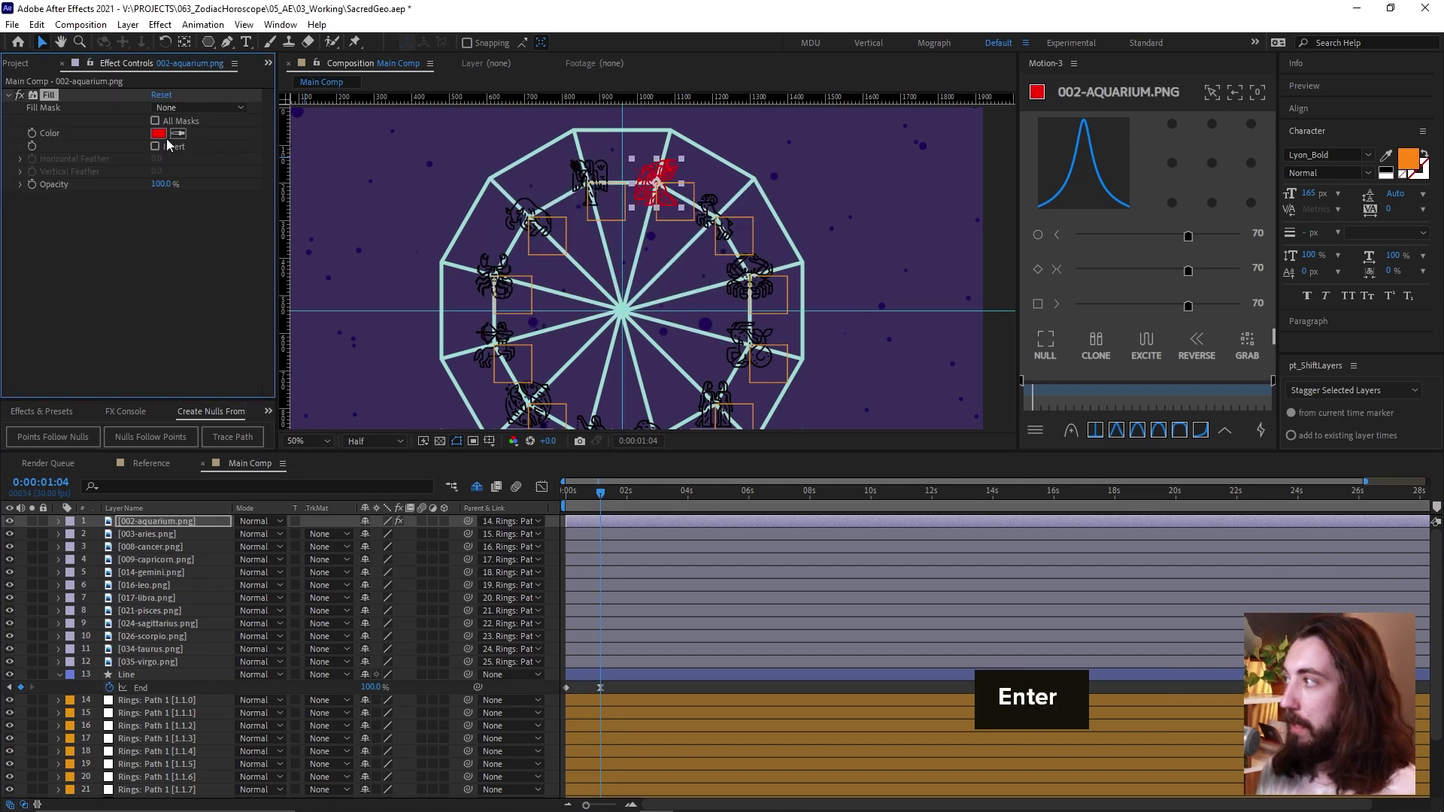
left_click(162, 135)
key("ctrl+v")
key("Return")
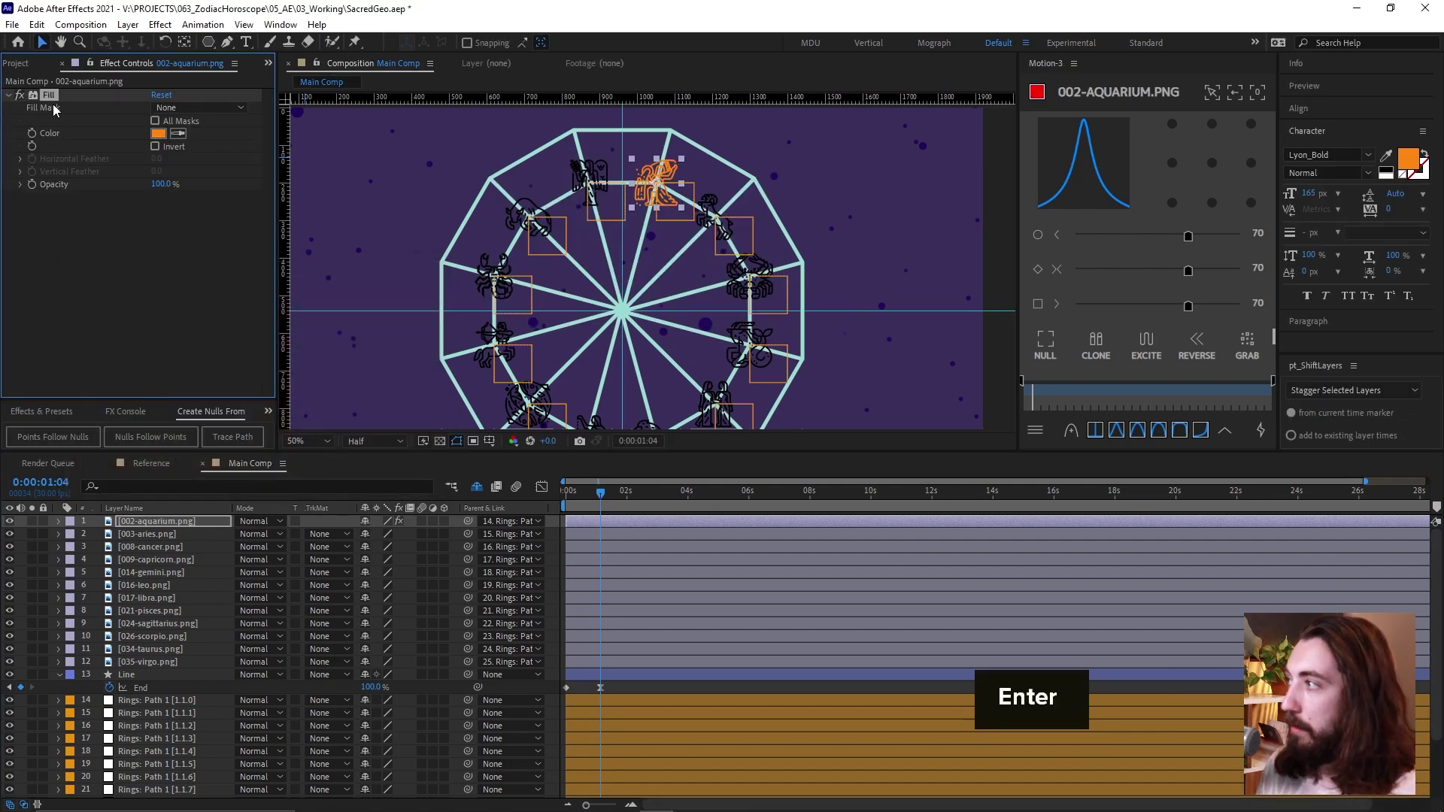
key("ctrl+c")
left_click(176, 539)
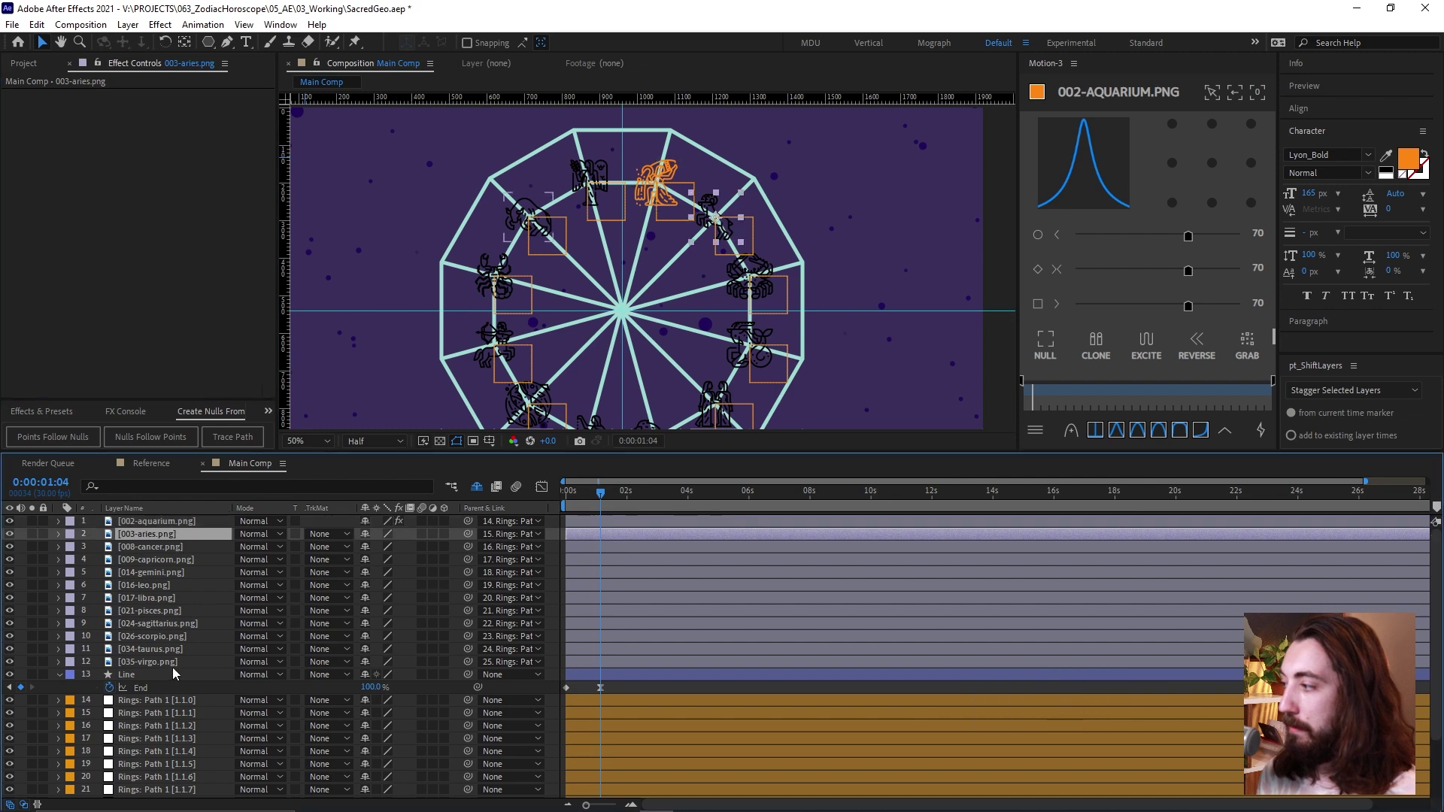
left_click(172, 662, "shift")
key("ctrl+v")
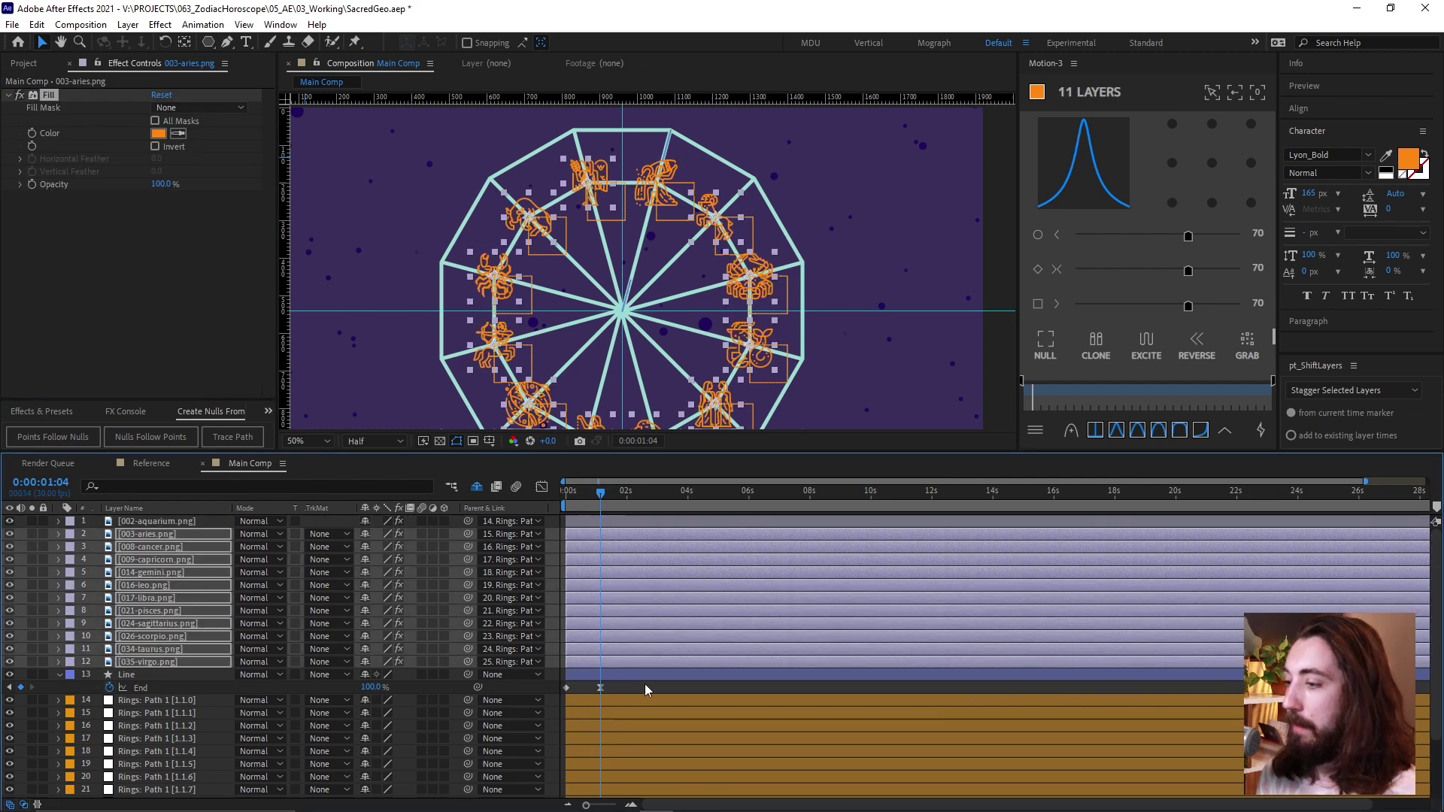
left_click(706, 505)
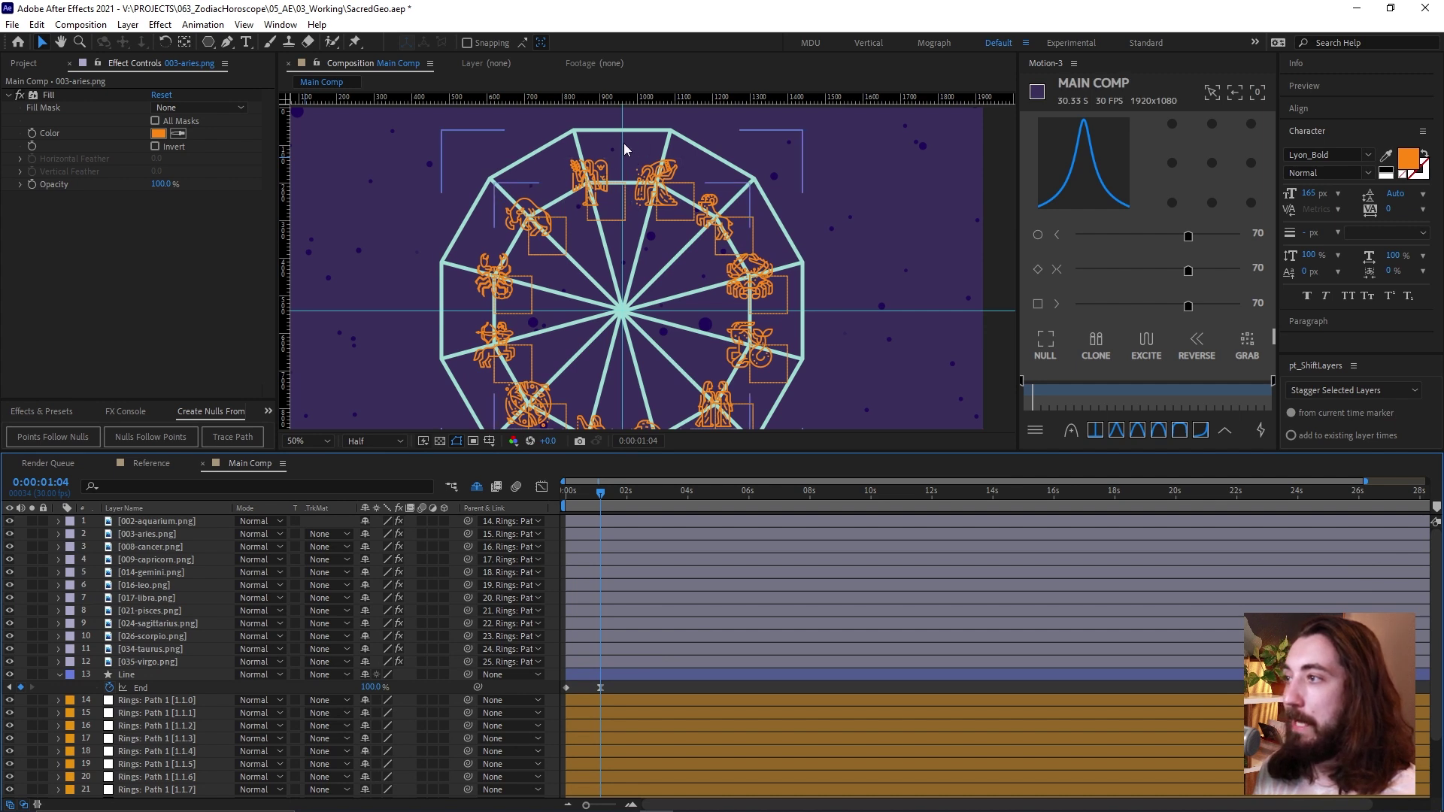
Move the Virgo icon outward into its wheel segment, undoing accidental ring point moves.
left_click(607, 202)
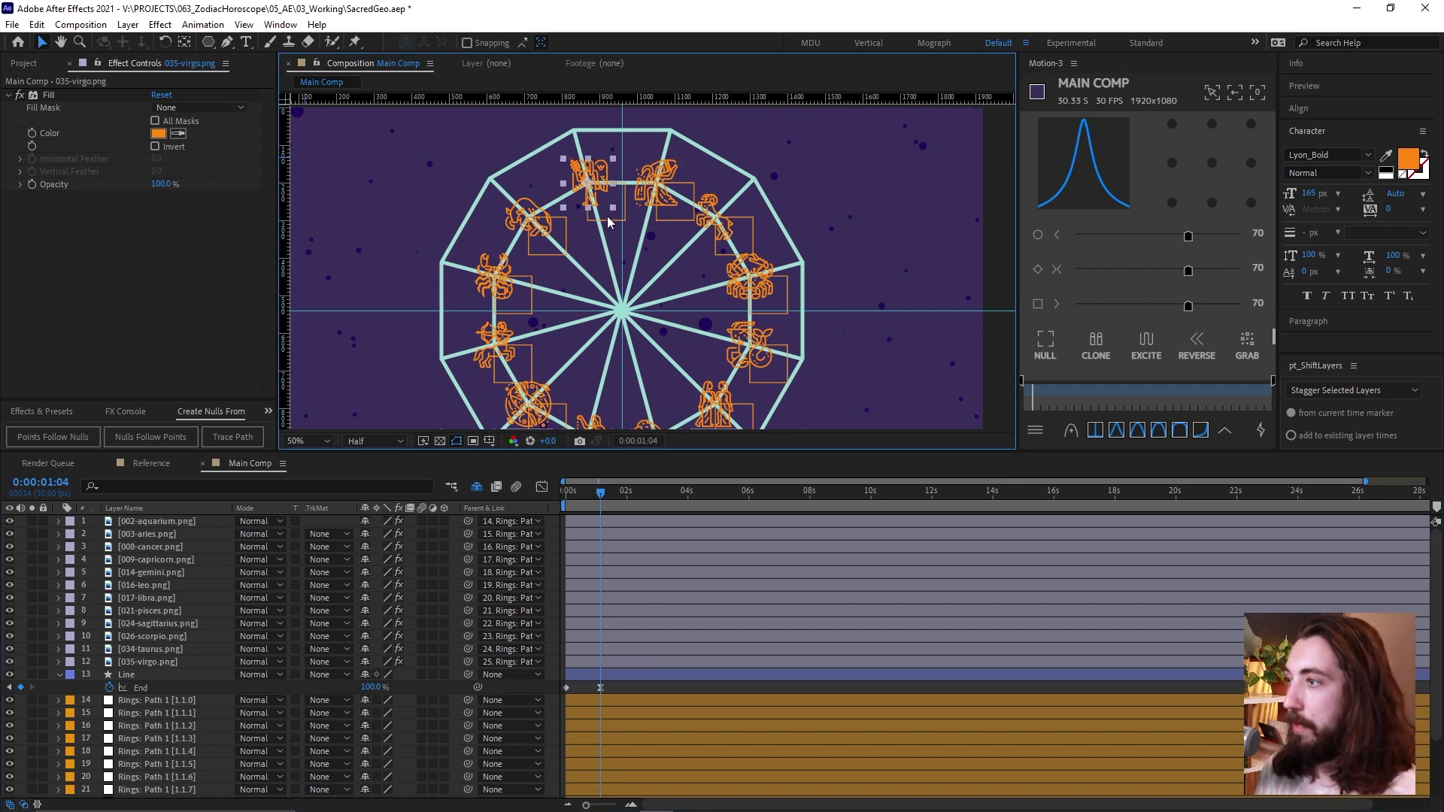
left_click_drag(609, 217, 619, 205)
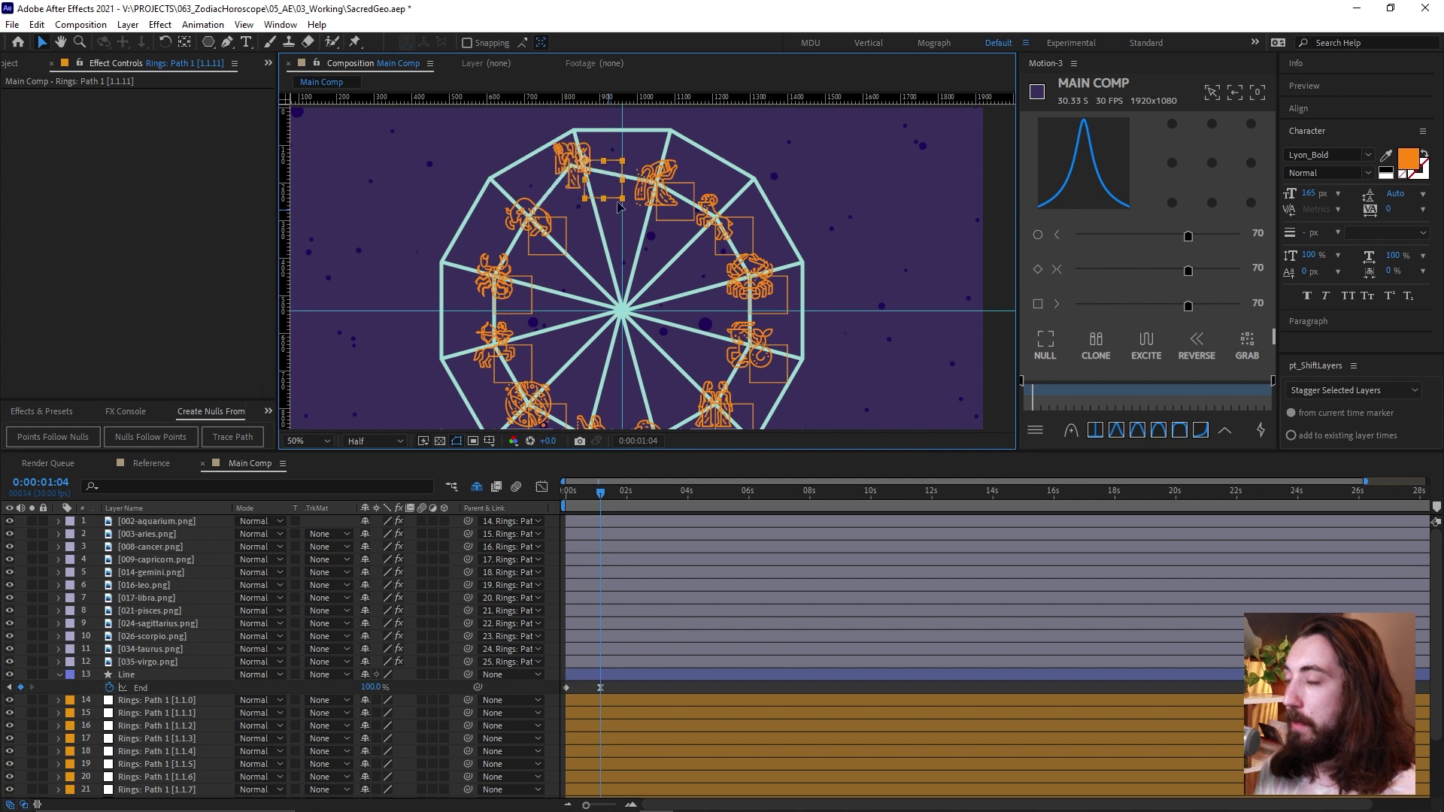
key("ctrl+z")
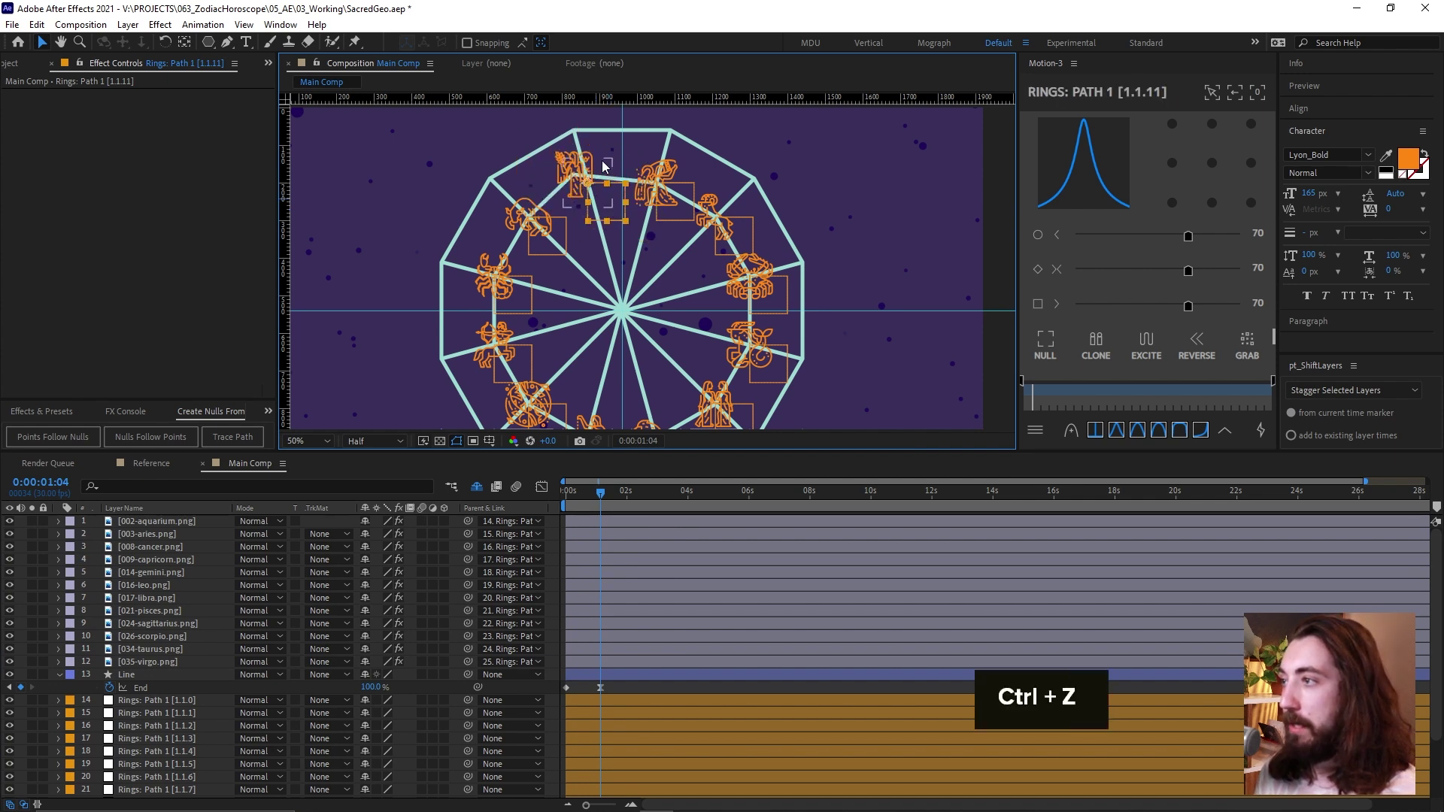
left_click(583, 179)
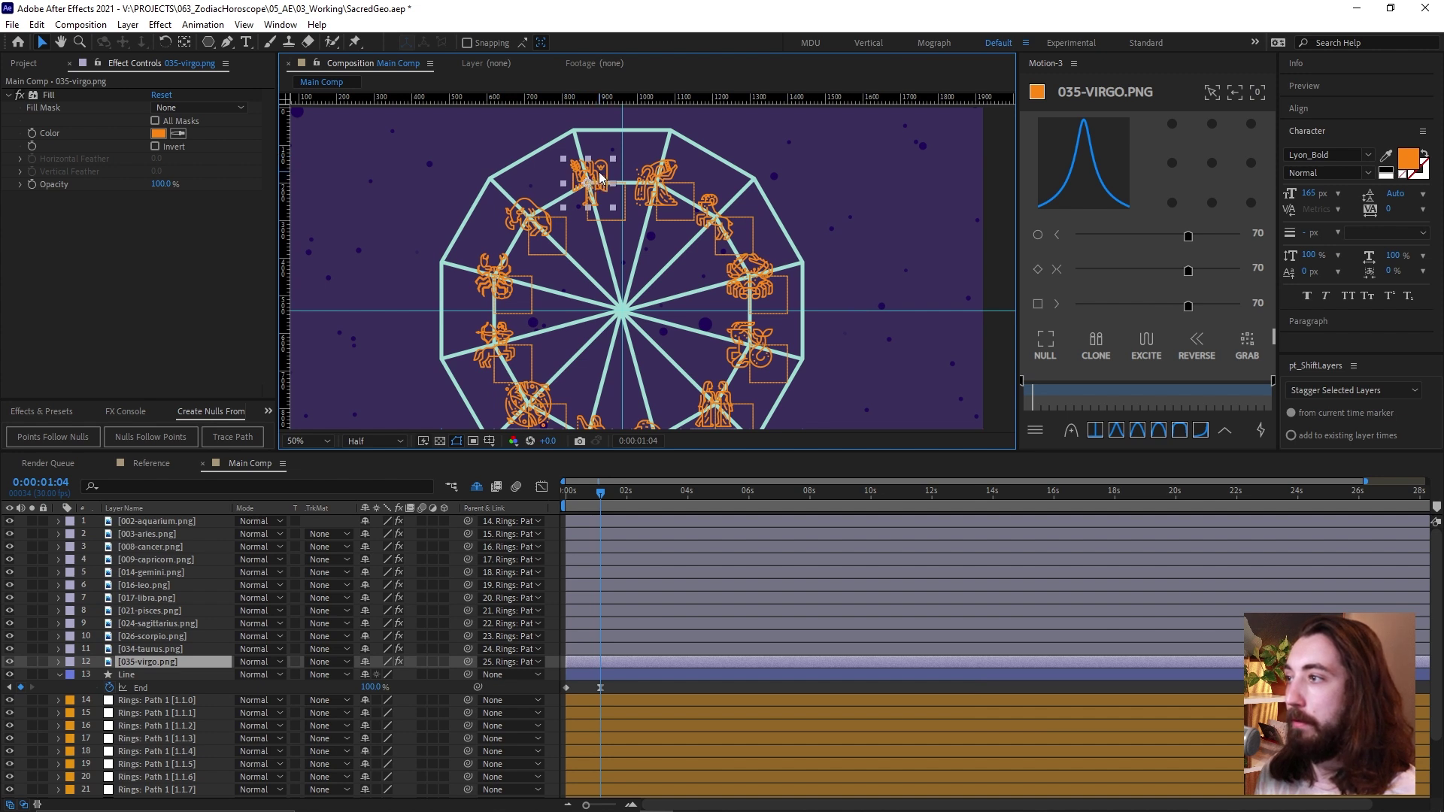
left_click_drag(602, 179, 563, 164)
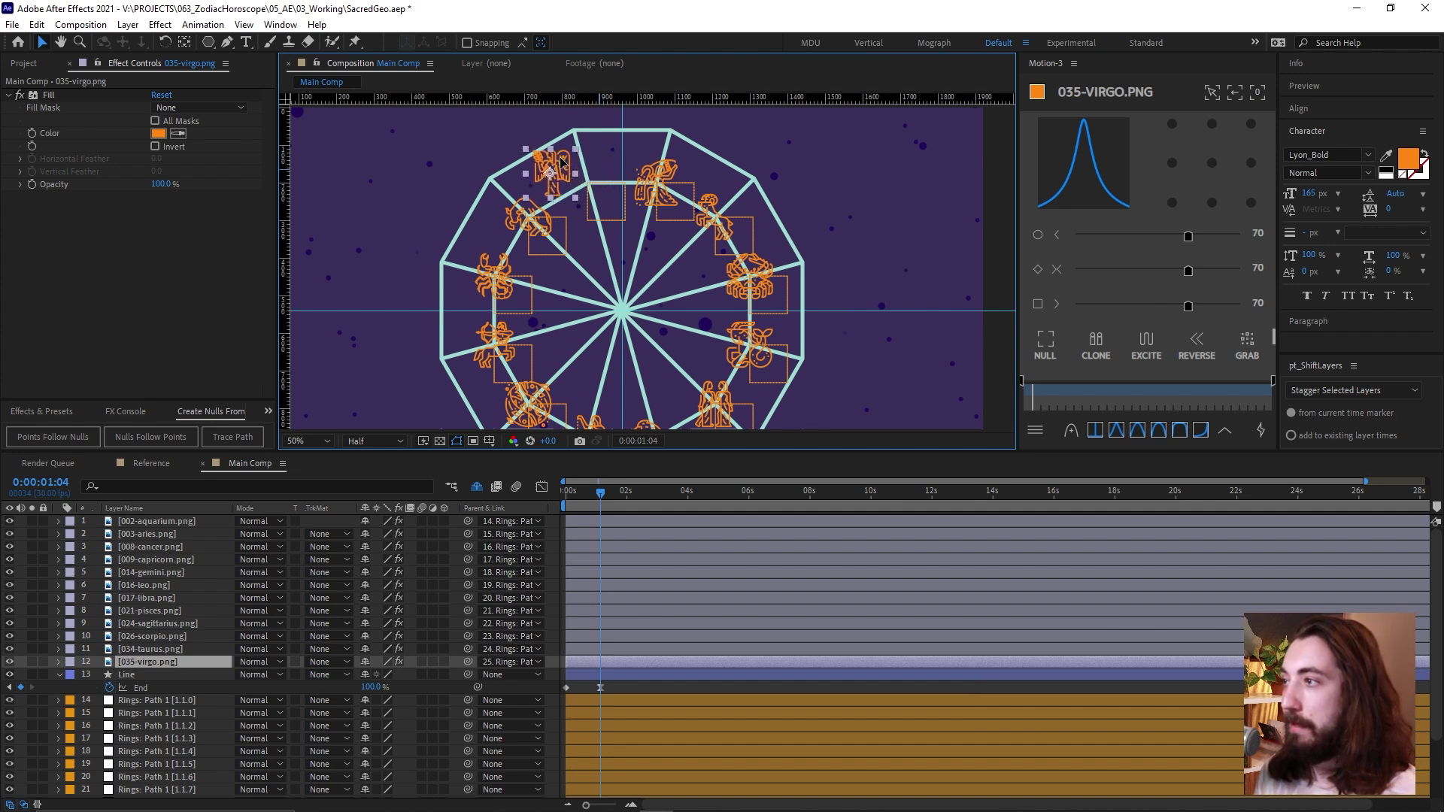
left_click(616, 207)
left_click_drag(615, 207, 643, 162)
key("ctrl+z")
Drag the Aries, Cancer, Capricorn and other icons outward into their outer wheel segments.
left_click(668, 175)
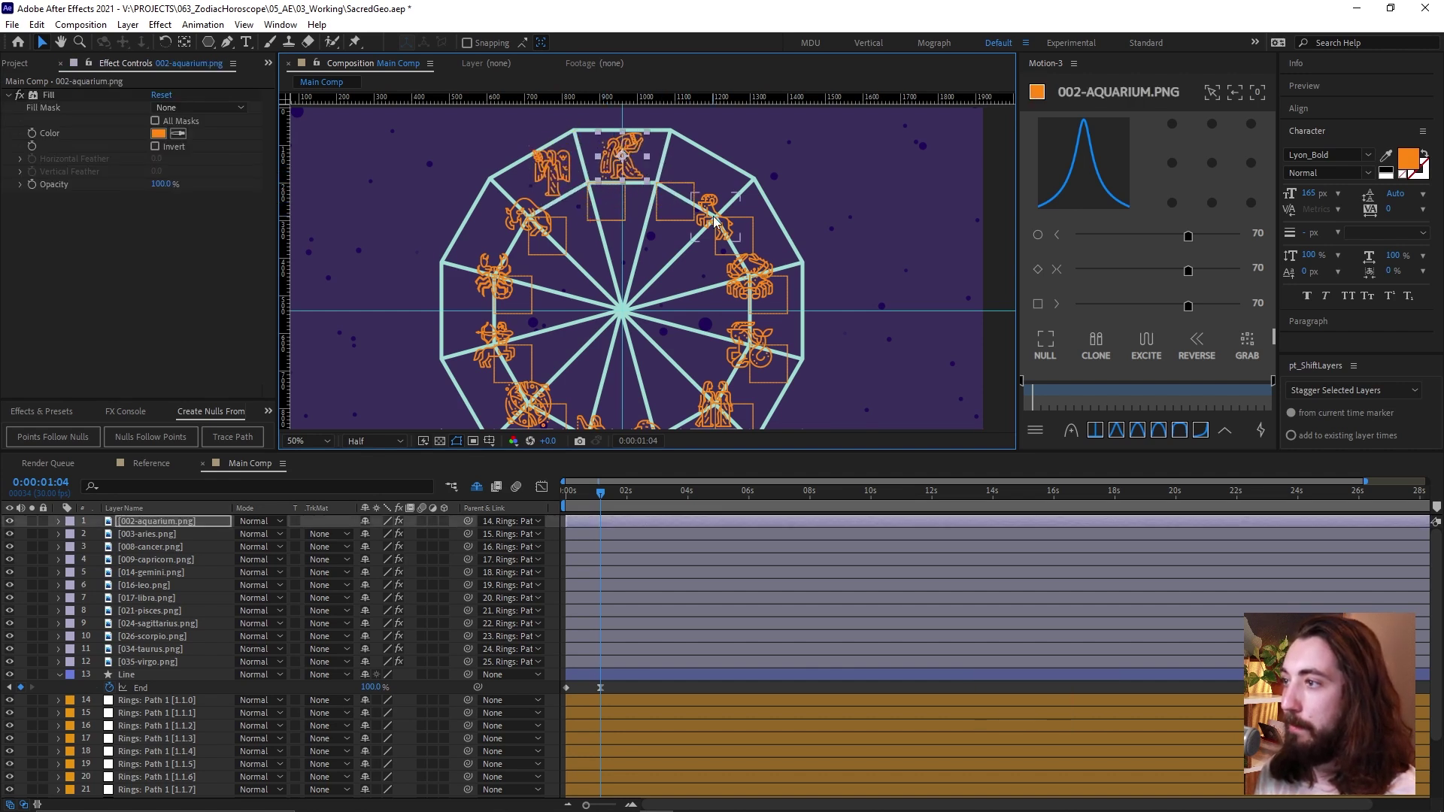
left_click_drag(715, 220, 702, 179)
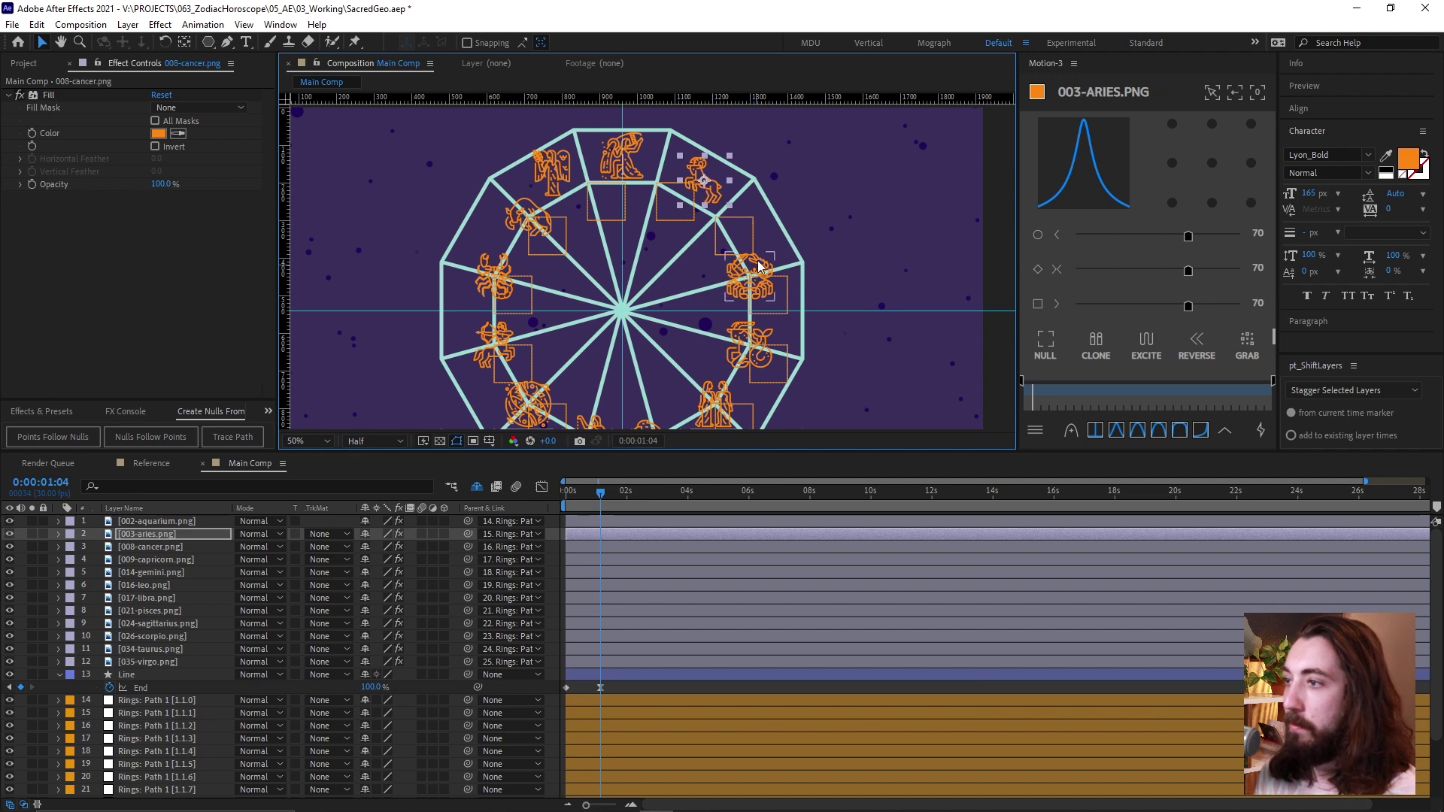
left_click_drag(759, 265, 771, 227)
left_click_drag(760, 345, 783, 307)
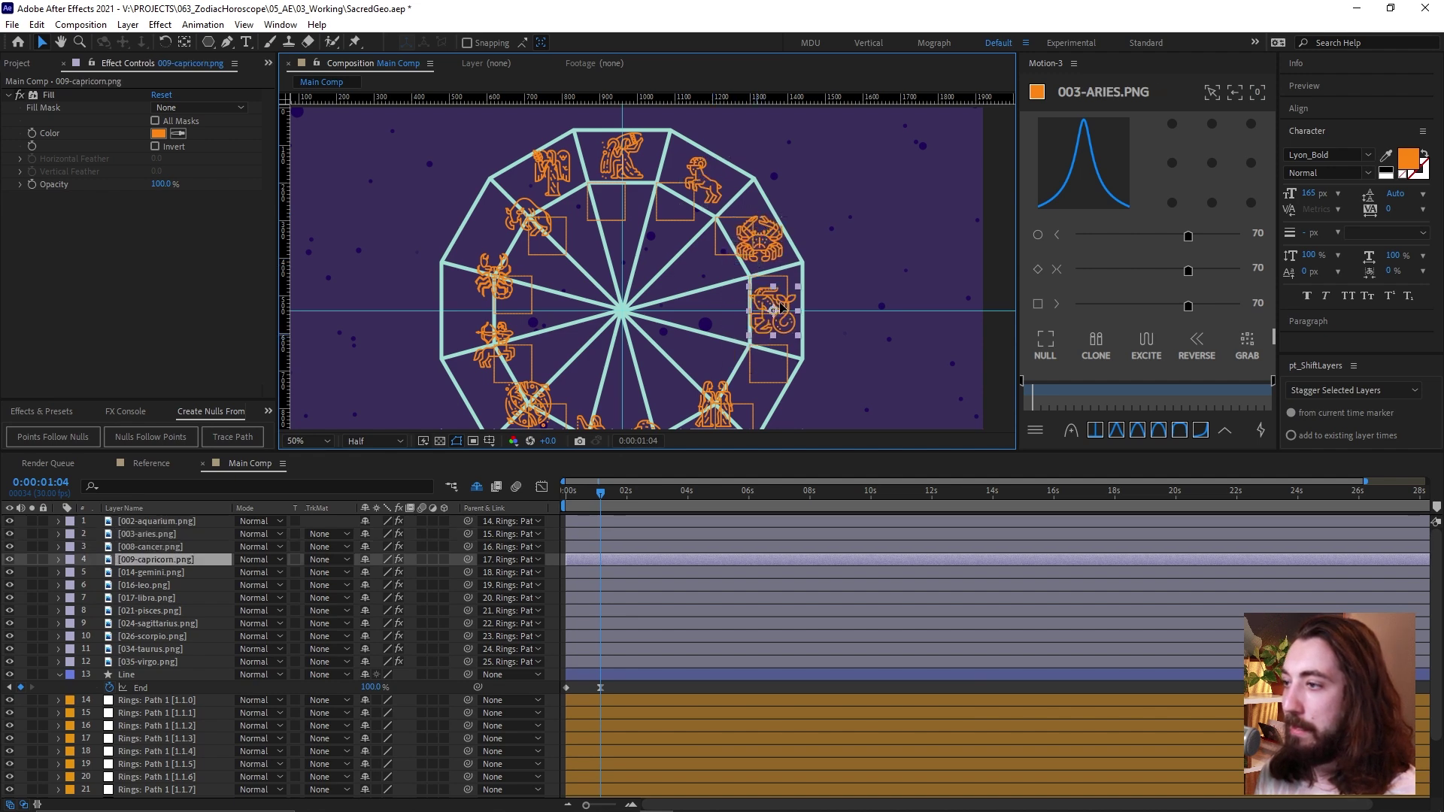
left_click_drag(496, 240, 483, 256)
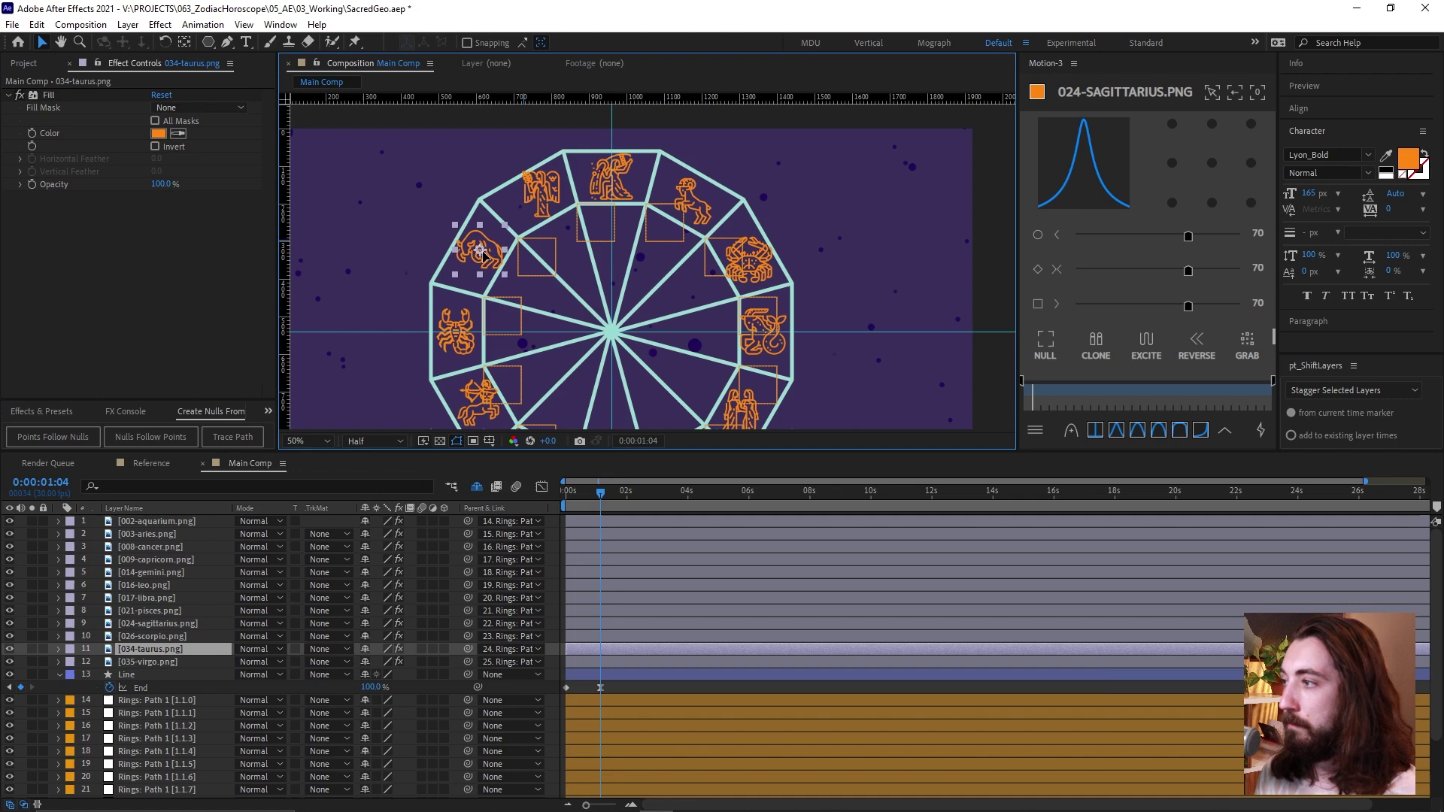
left_click(168, 662)
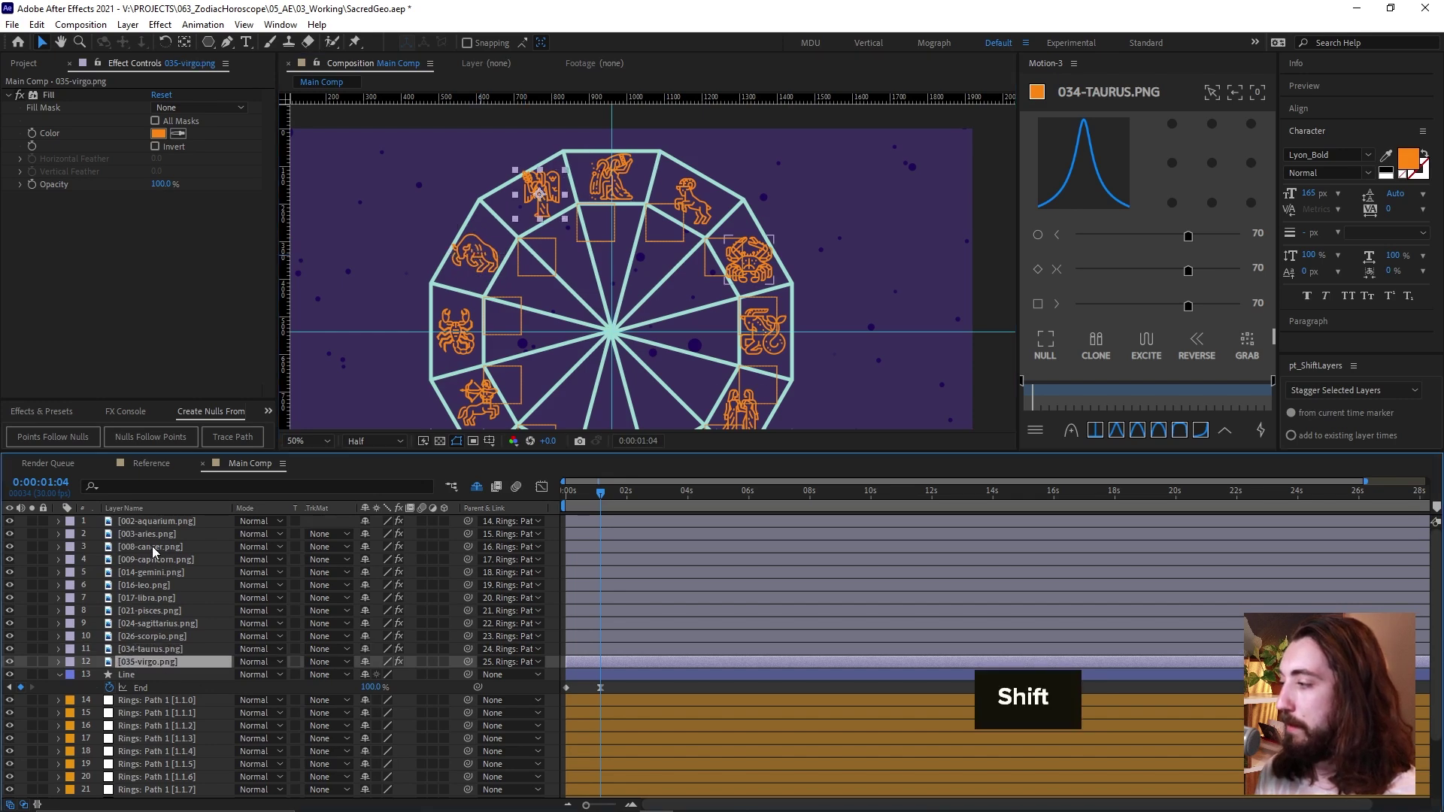
Scale all twelve zodiac icons down to 19.3% and pan the view to check the fit.
left_click(185, 525, "shift")
key("s")
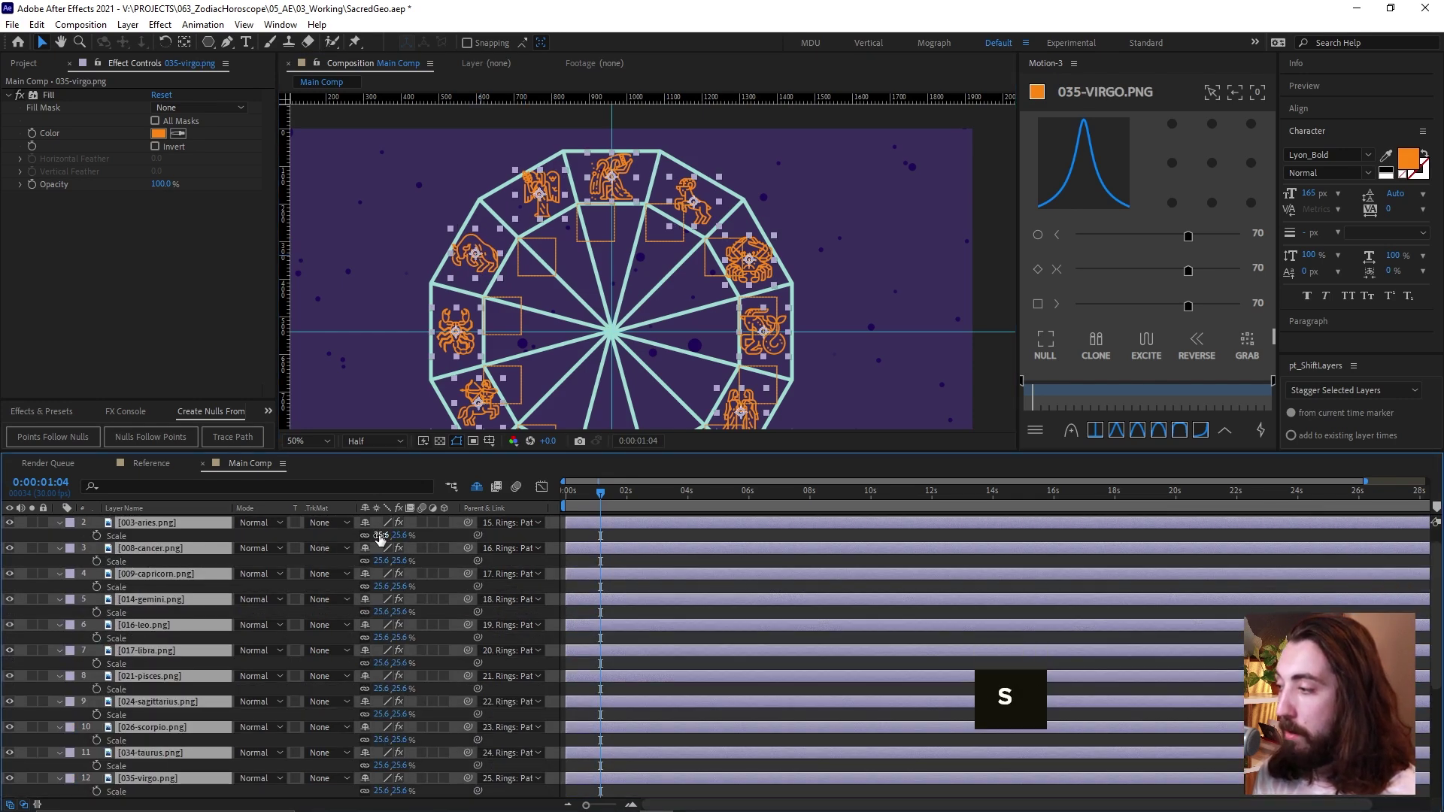
left_click_drag(380, 536, 335, 549)
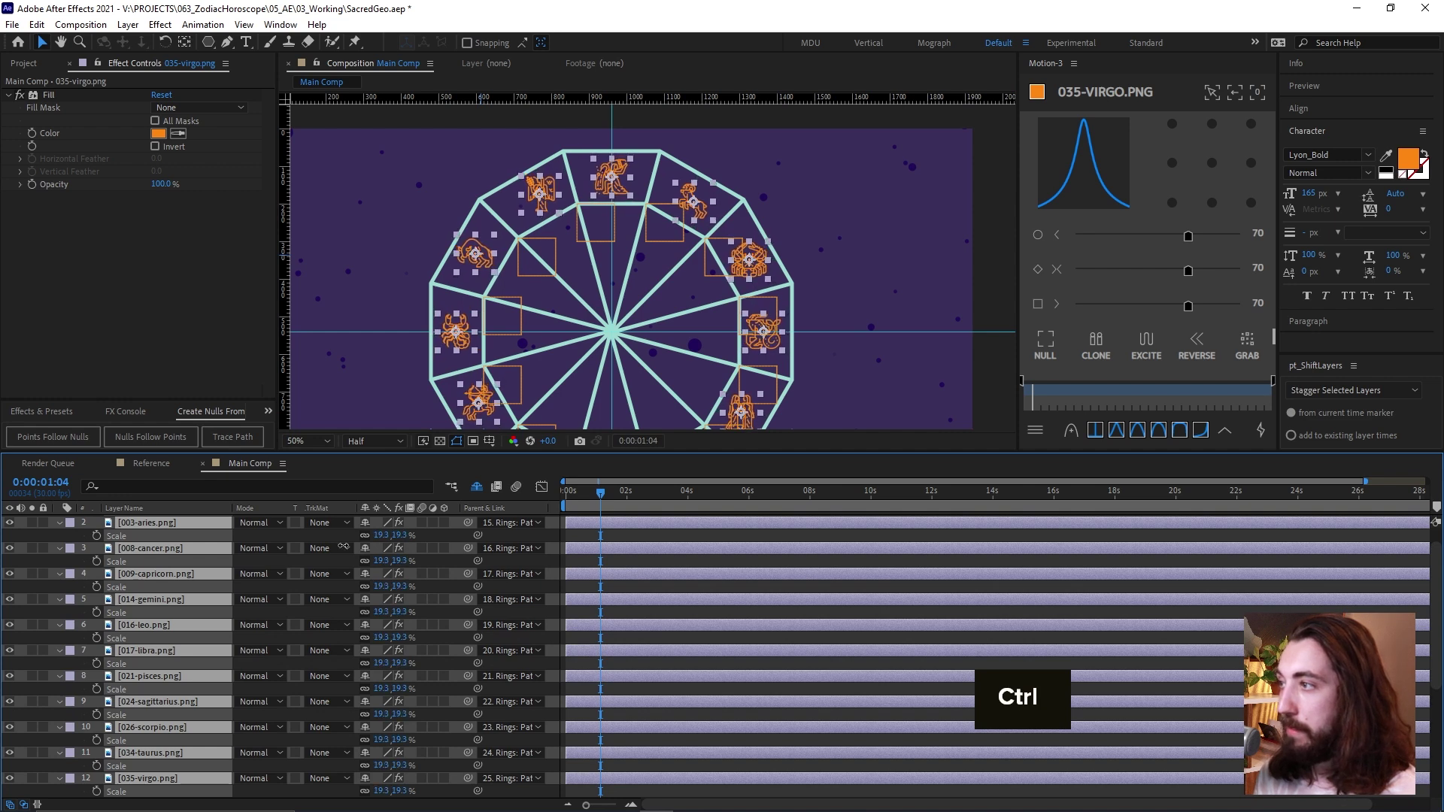
left_click(786, 541)
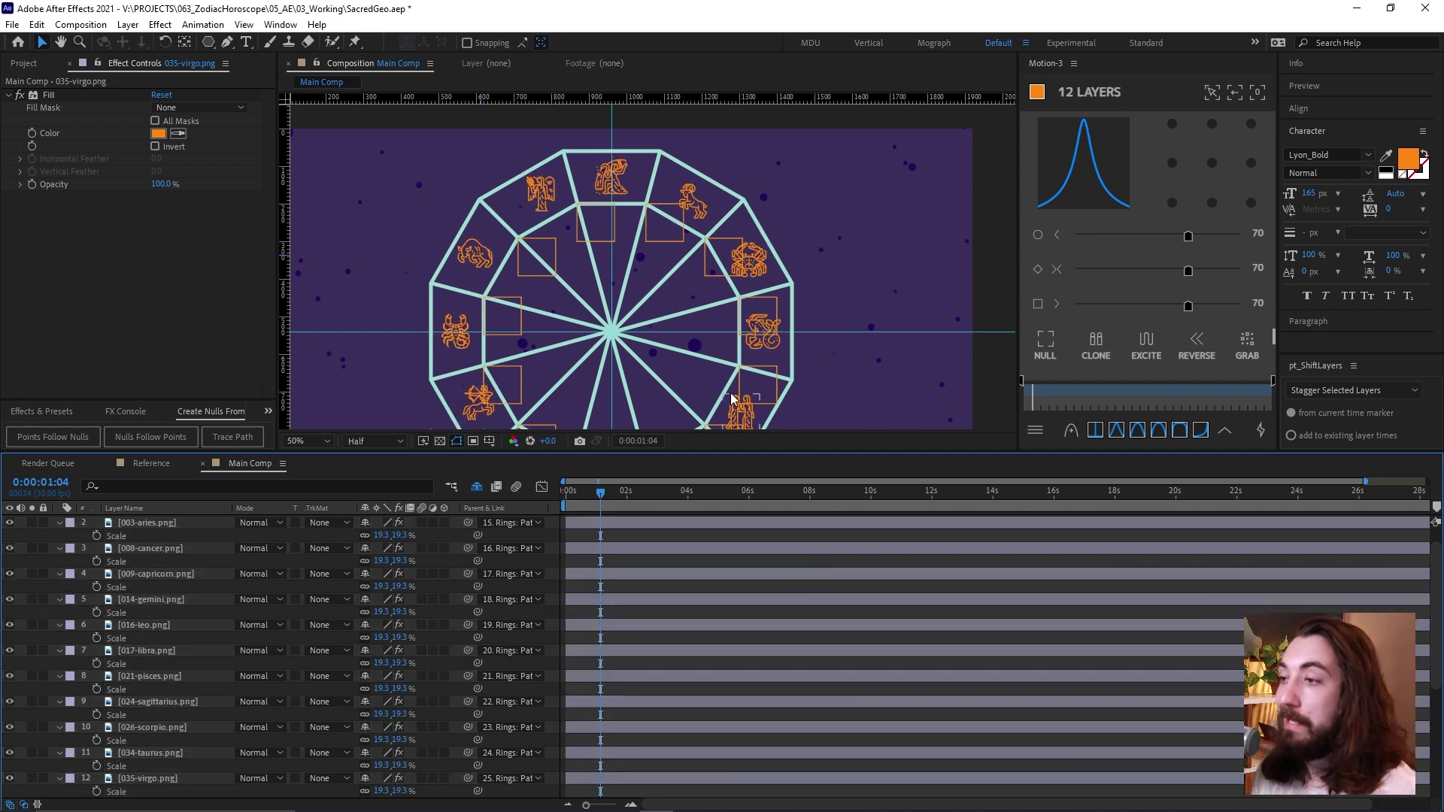
mouse_move(809, 355)
left_mouse_down()
mouse_move(819, 273)
mouse_move(821, 333)
left_mouse_up()
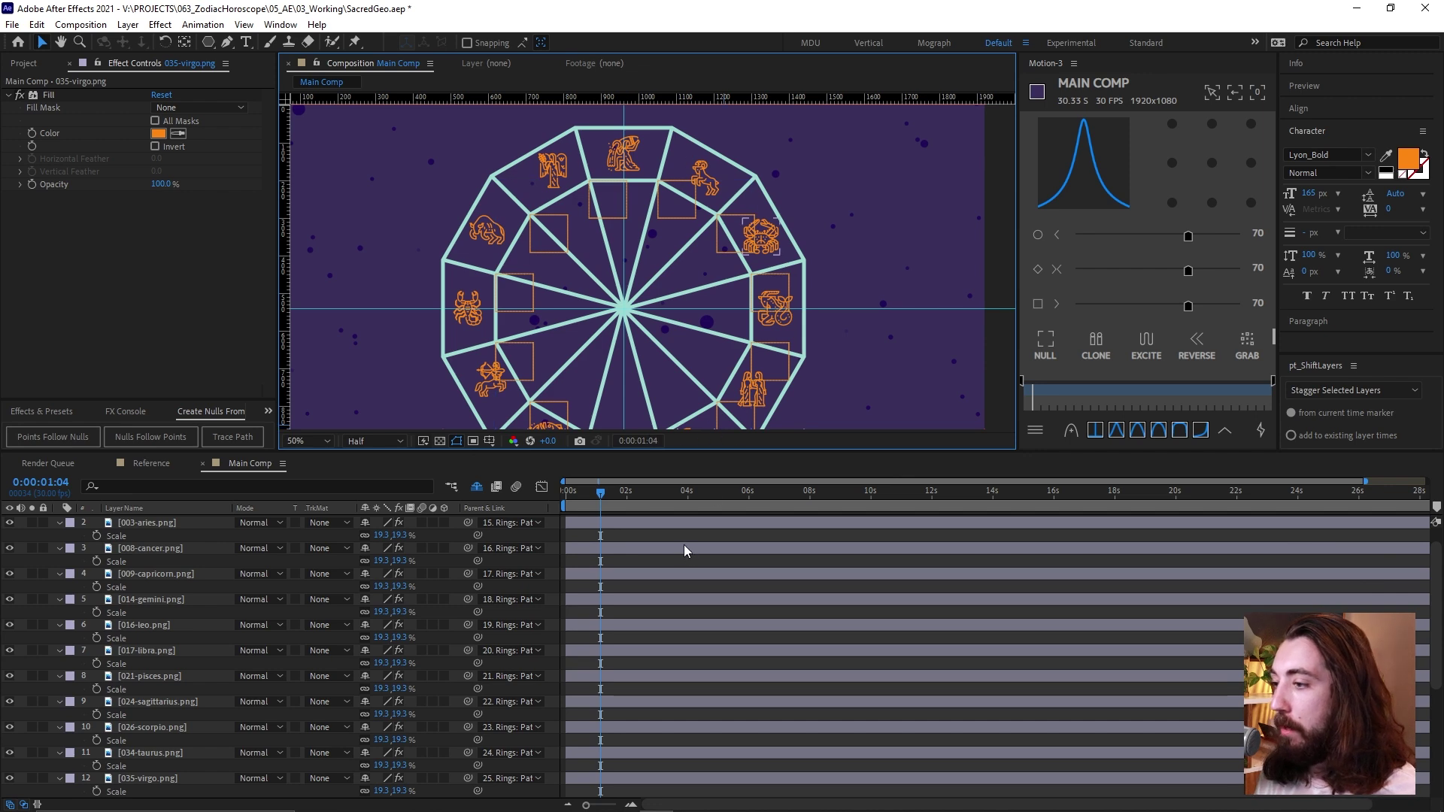
key("u")
key("space")
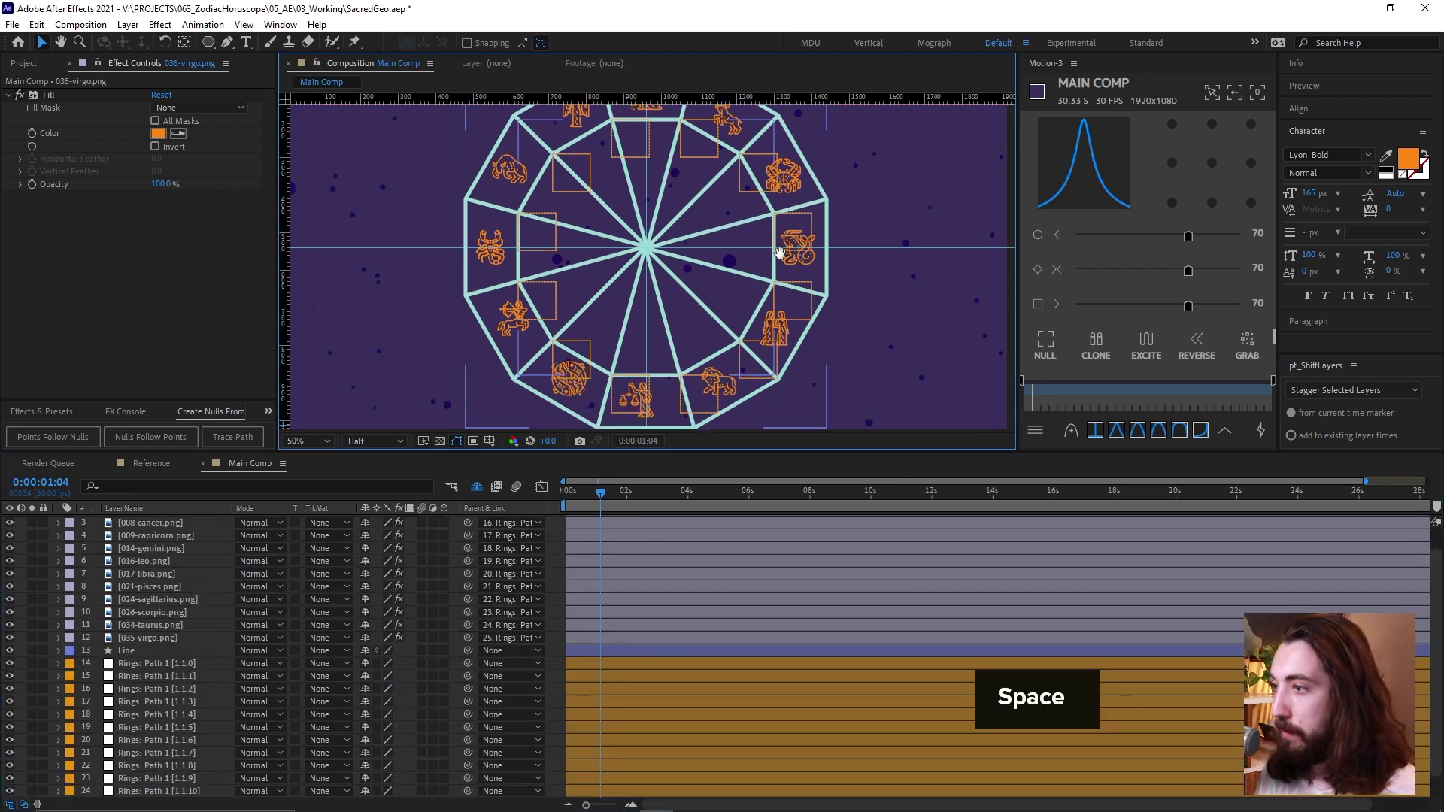
left_click_drag(749, 338, 766, 265)
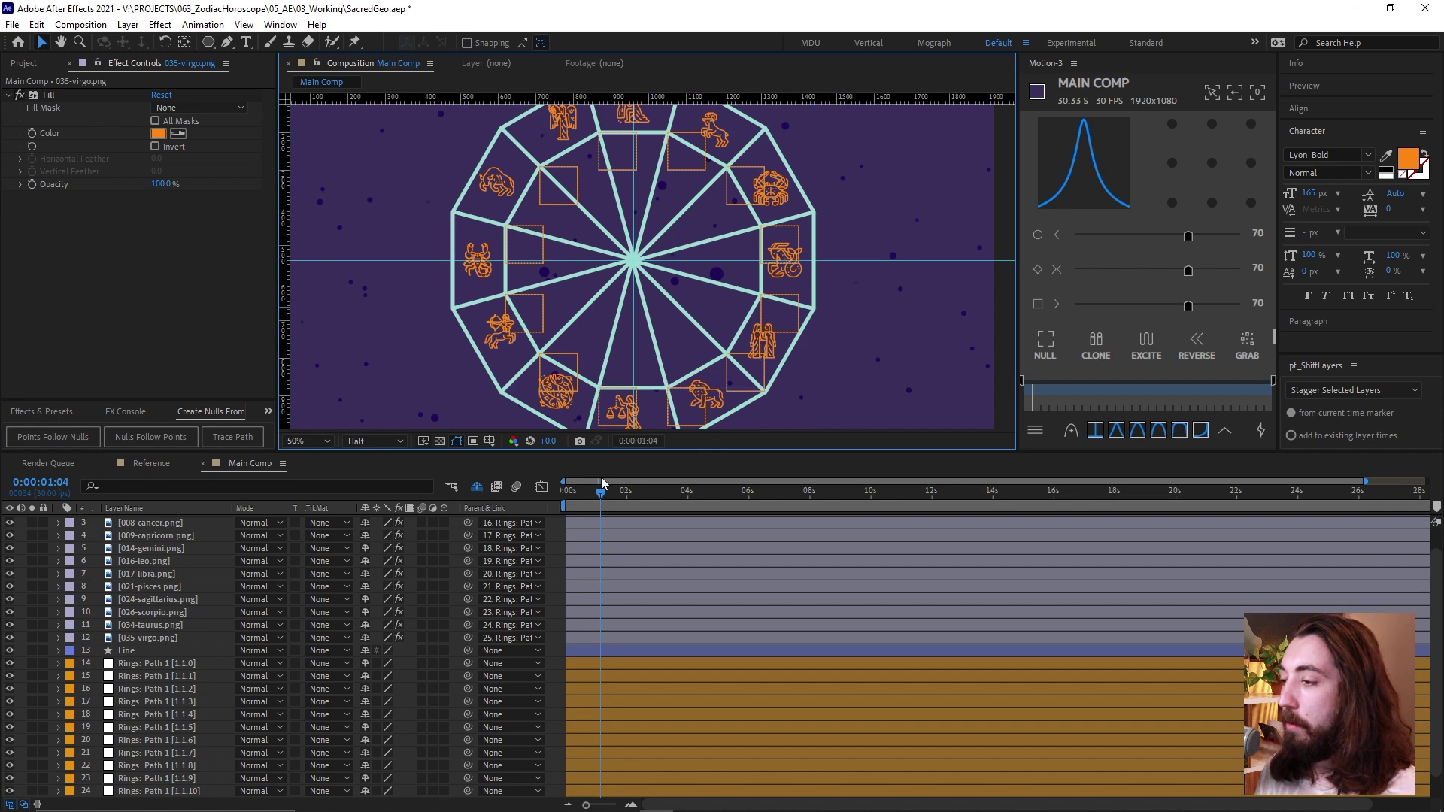
Add Position keyframes to all twelve Rings path layers and return to the start.
left_click(607, 662)
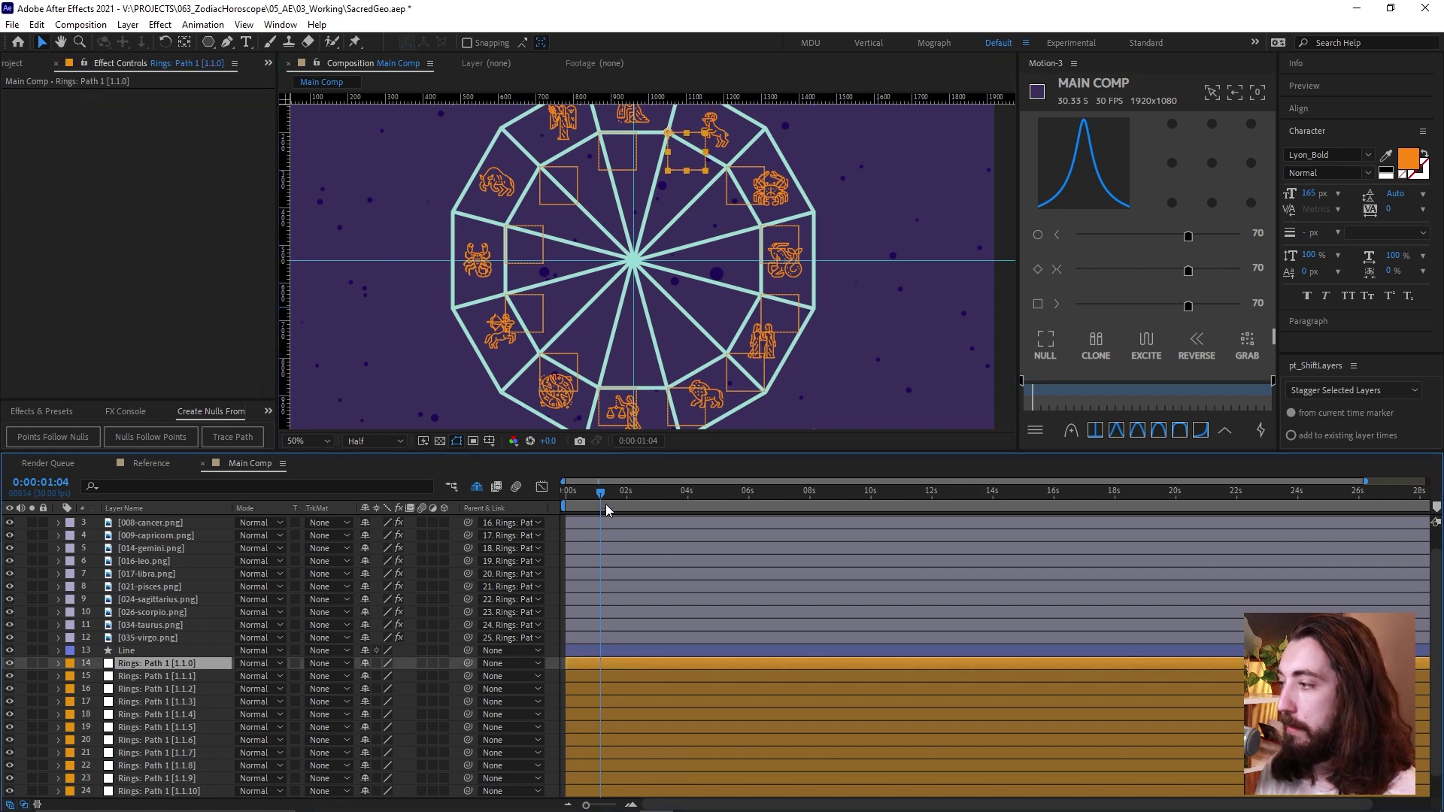
scroll(621, 611, "down", 1)
left_click(603, 778, "shift")
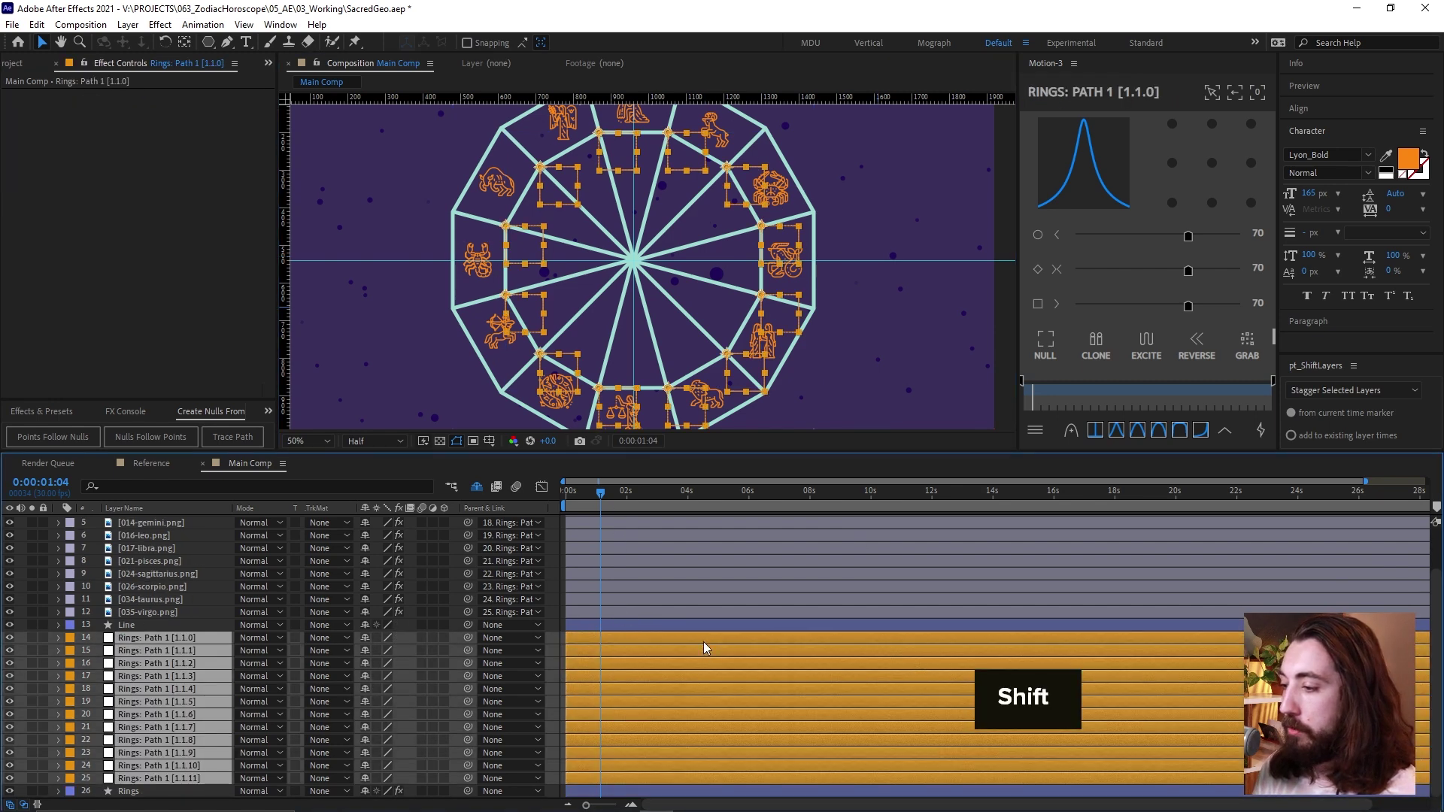
key("p")
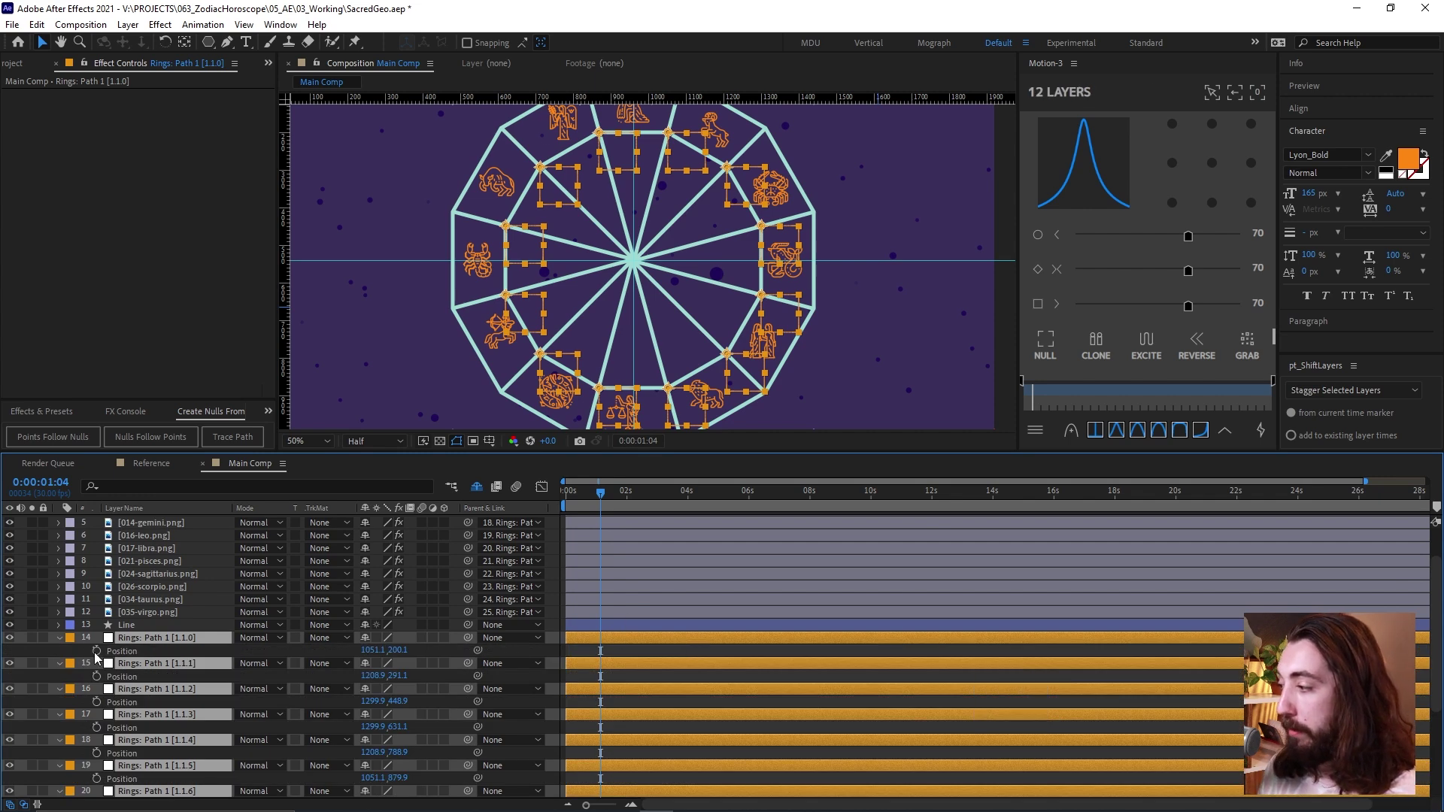
left_click(96, 651)
left_click_drag(600, 502, 566, 503)
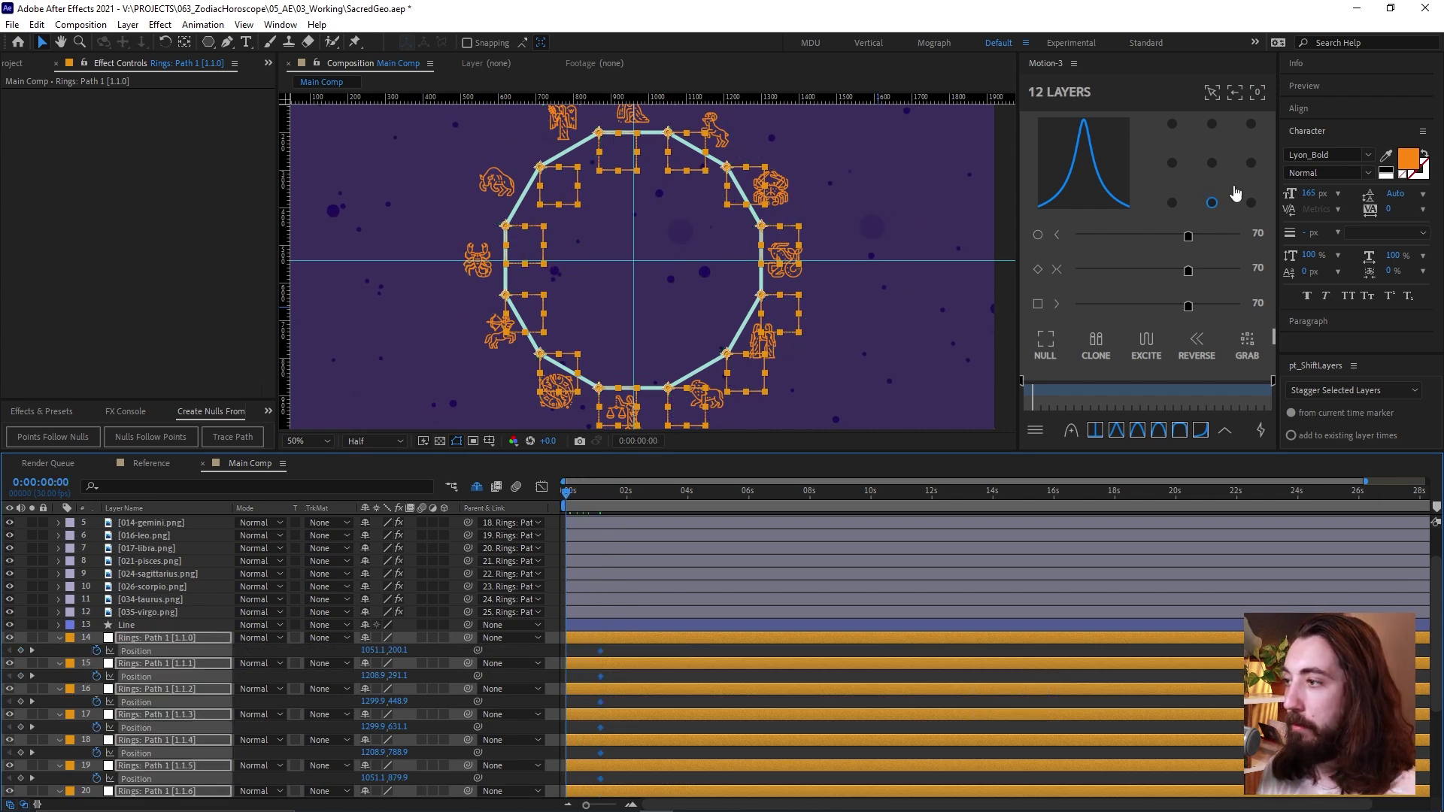
Centre the Rings layers at 960,540 at frame zero, easy-ease the Position keyframes, and preview.
left_click(1307, 113)
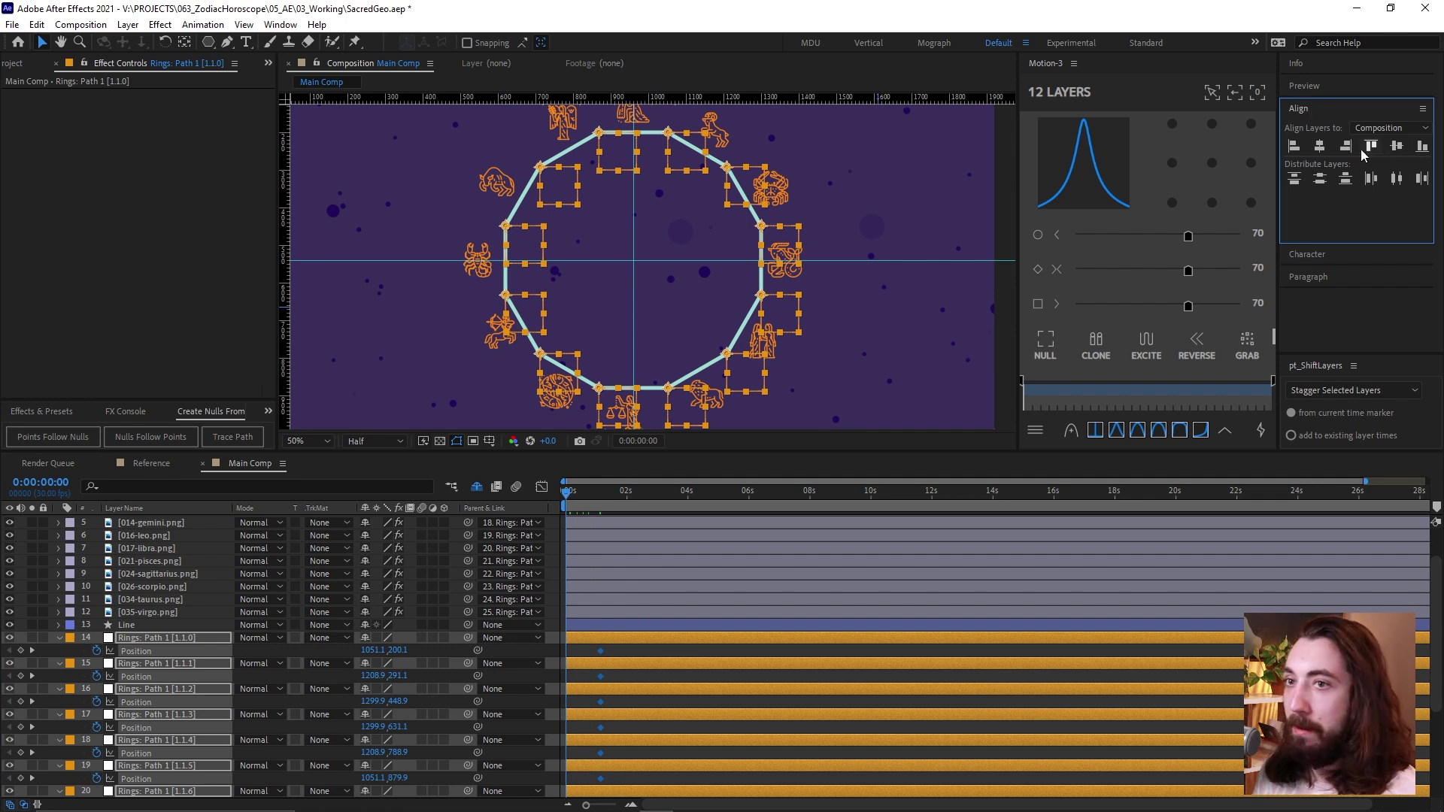
left_click(1320, 149)
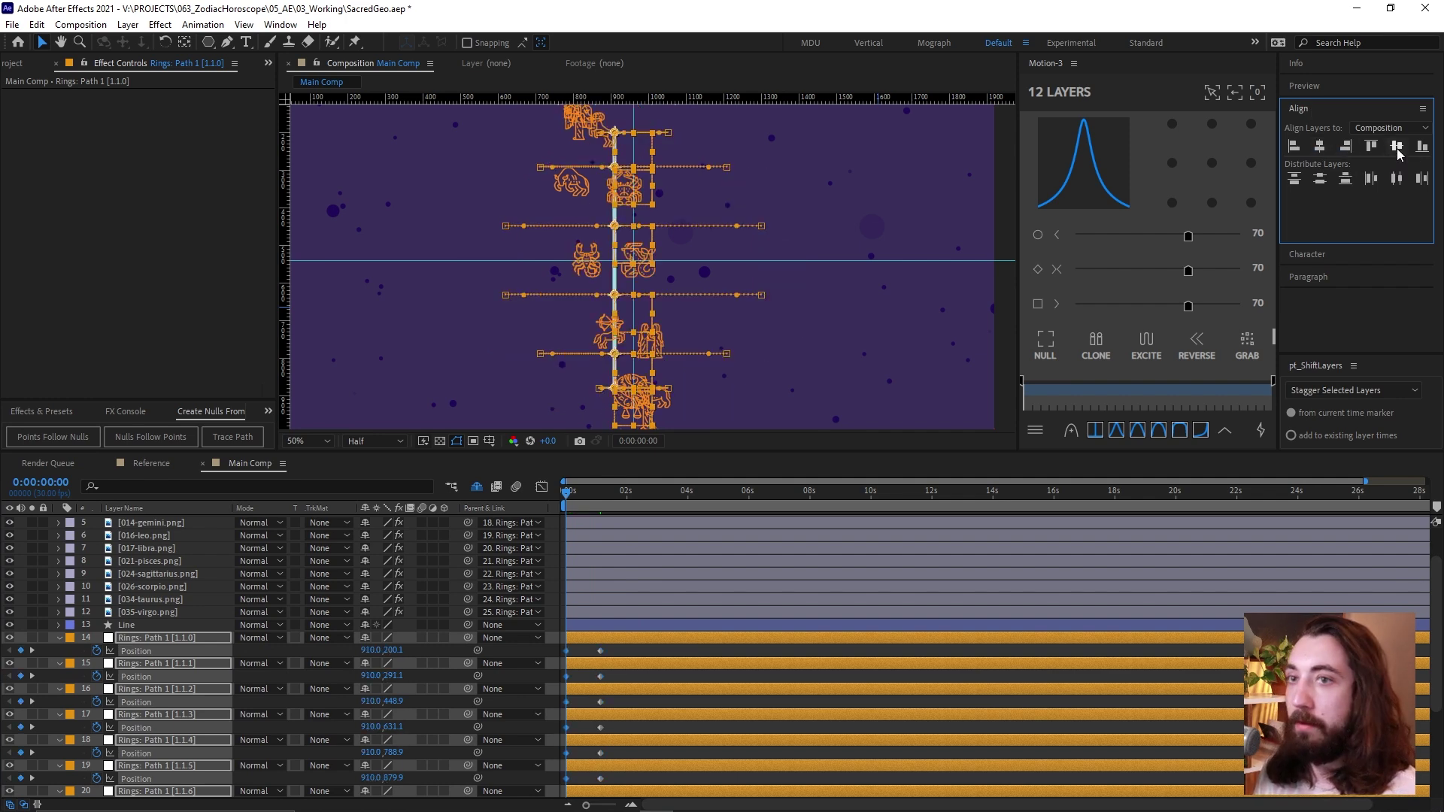
left_click(1396, 150)
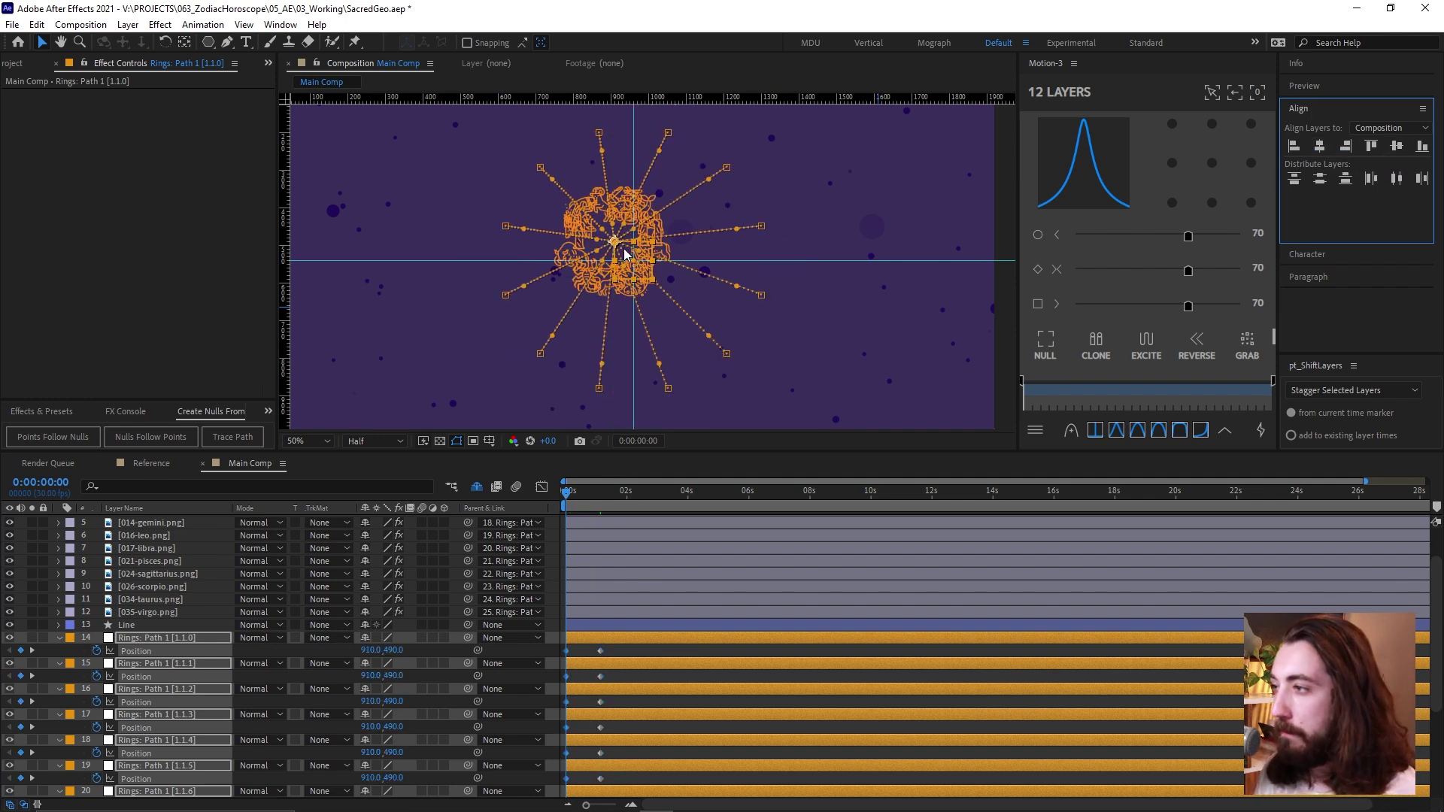
left_click_drag(624, 253, 638, 271)
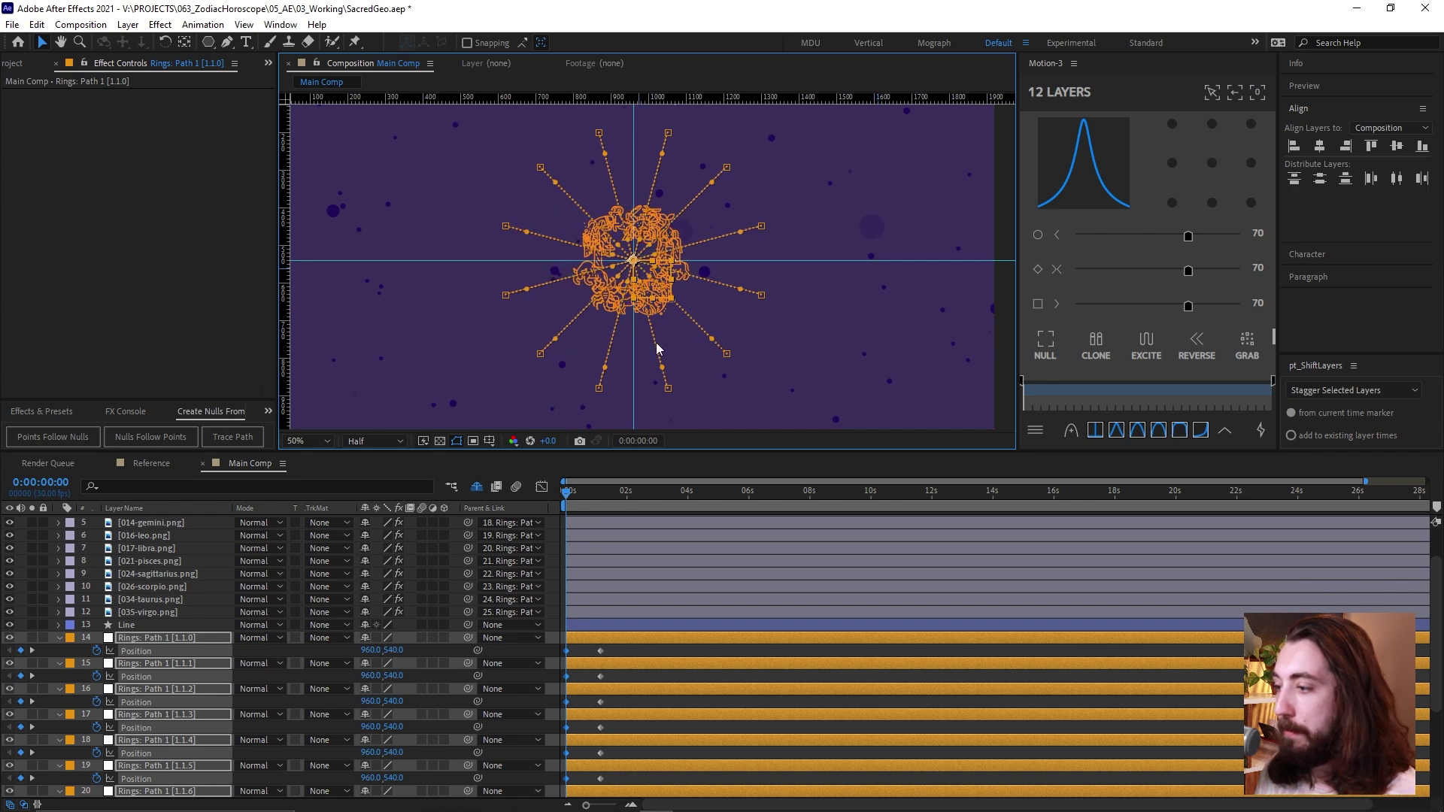
scroll(614, 601, "down", 3)
left_click_drag(618, 786, 596, 675)
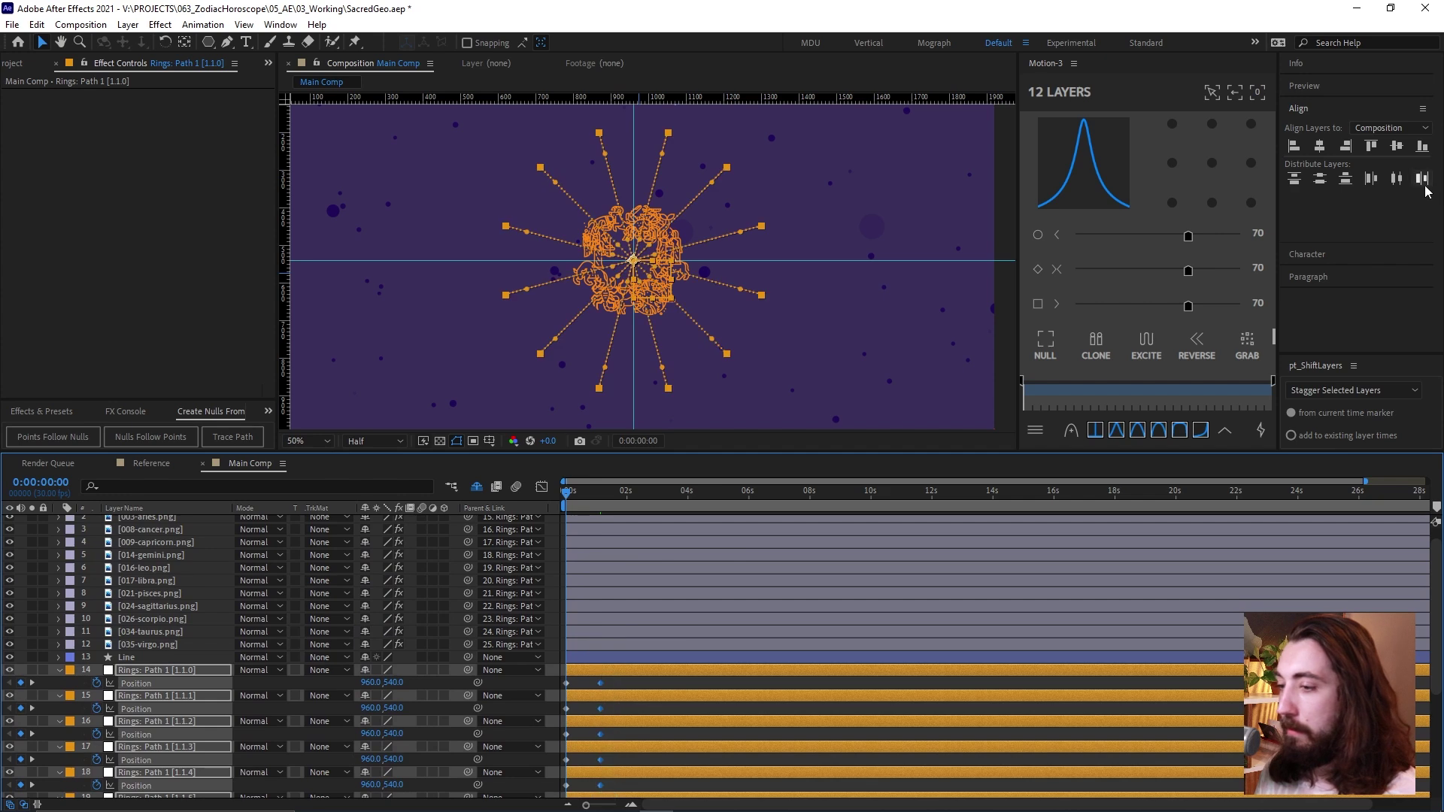
left_click(1190, 273)
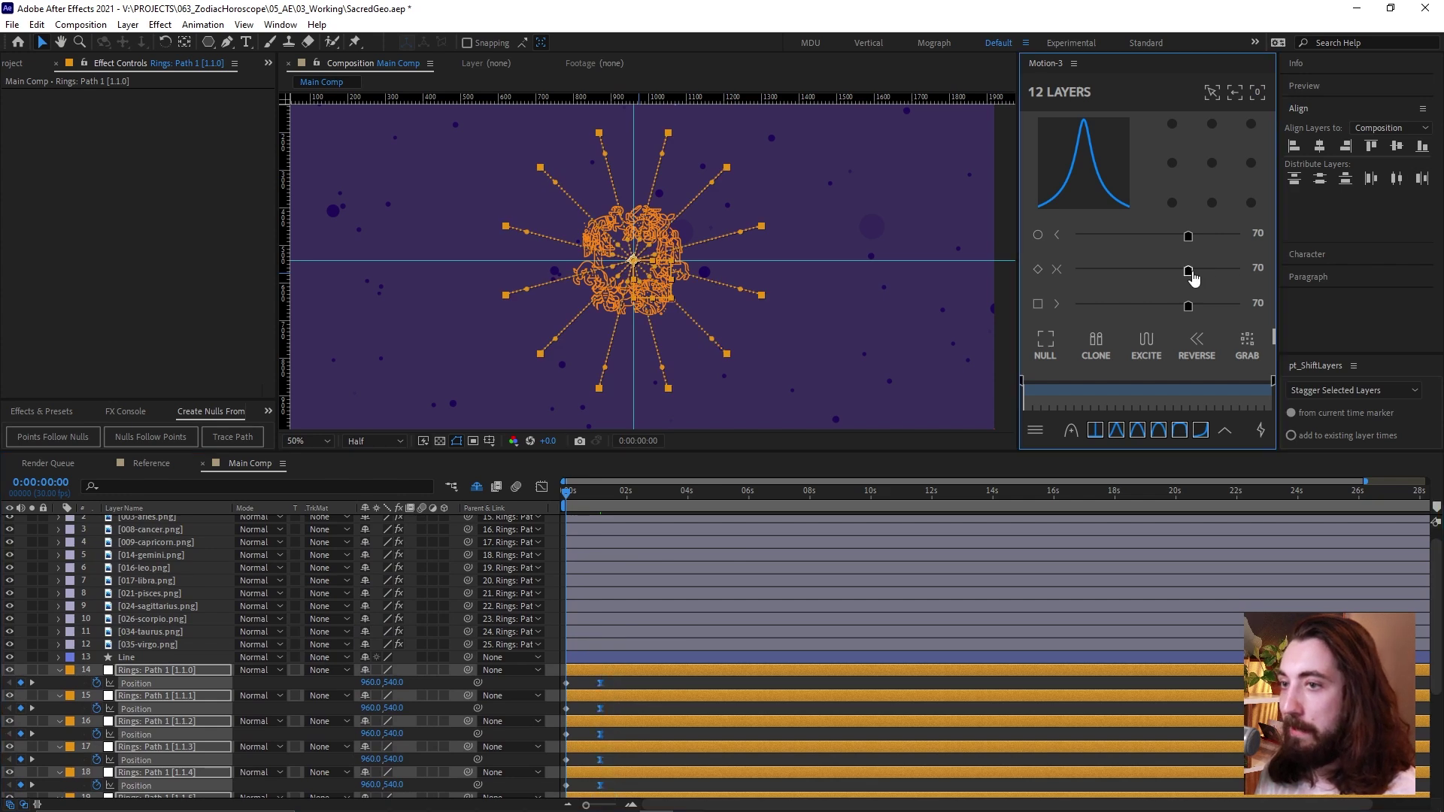
left_click(624, 689)
key("space")
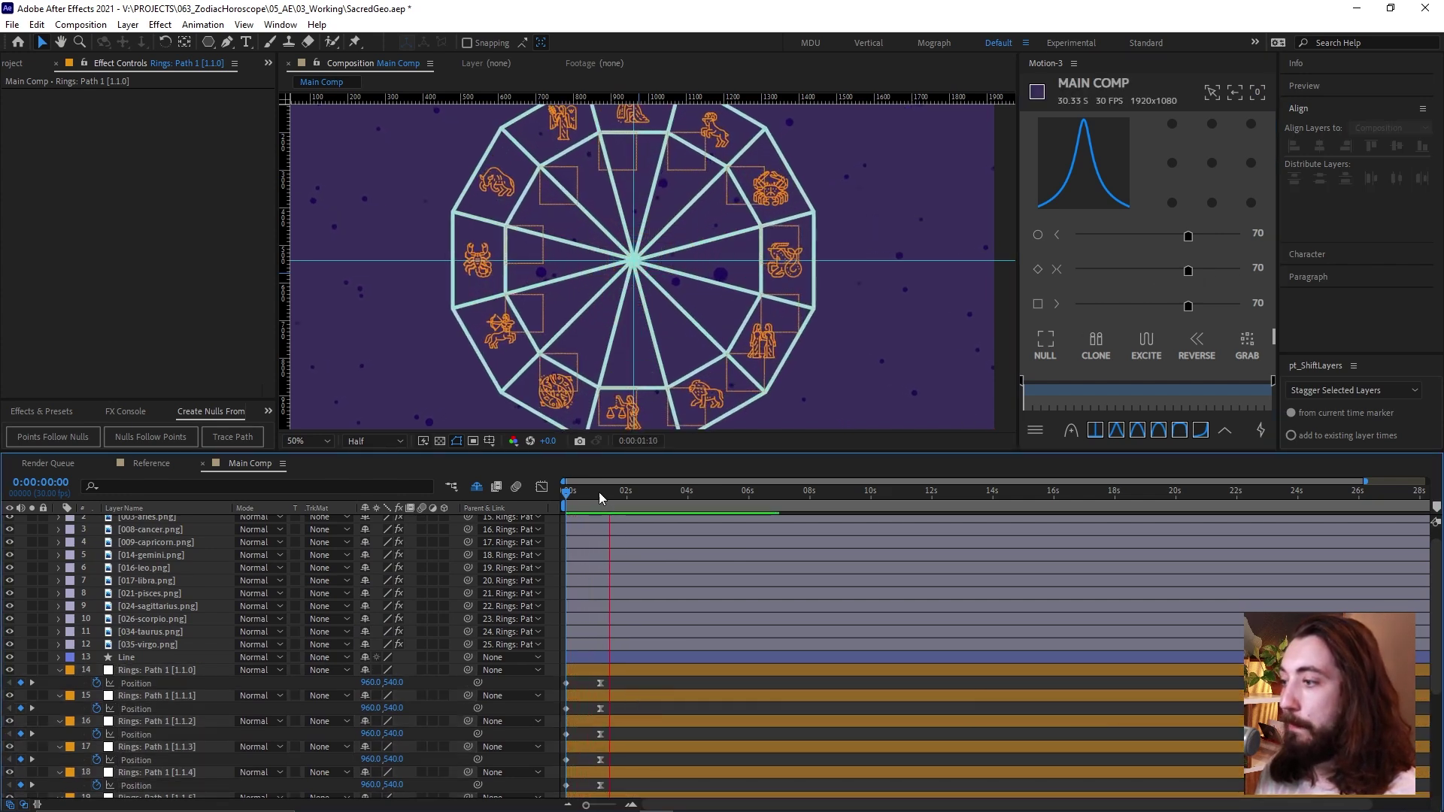
key("space")
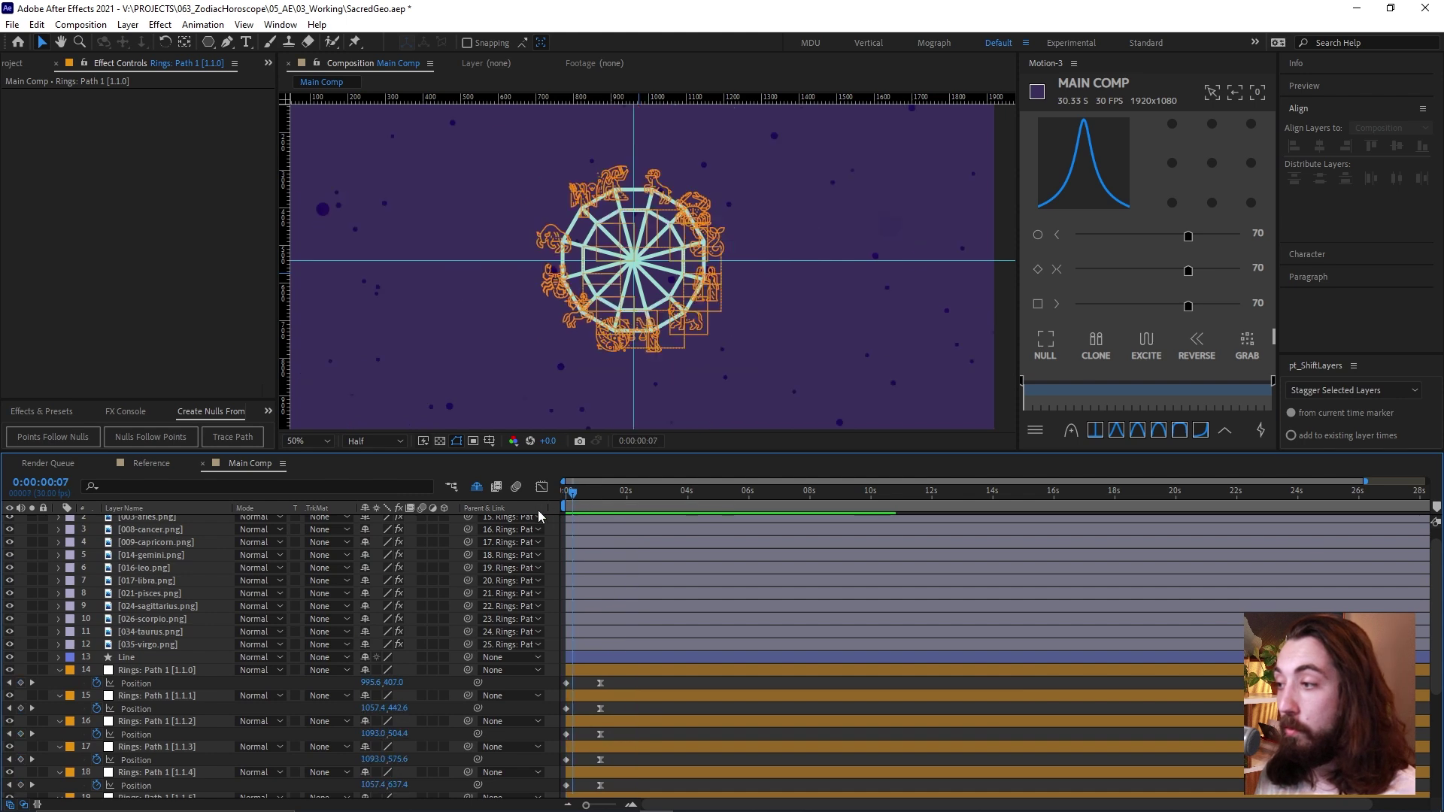
Enable Scale keyframes on all twelve icons and add one near 0:00:01:04 at 19.3%.
left_click(603, 644)
scroll(608, 635, "up", 1)
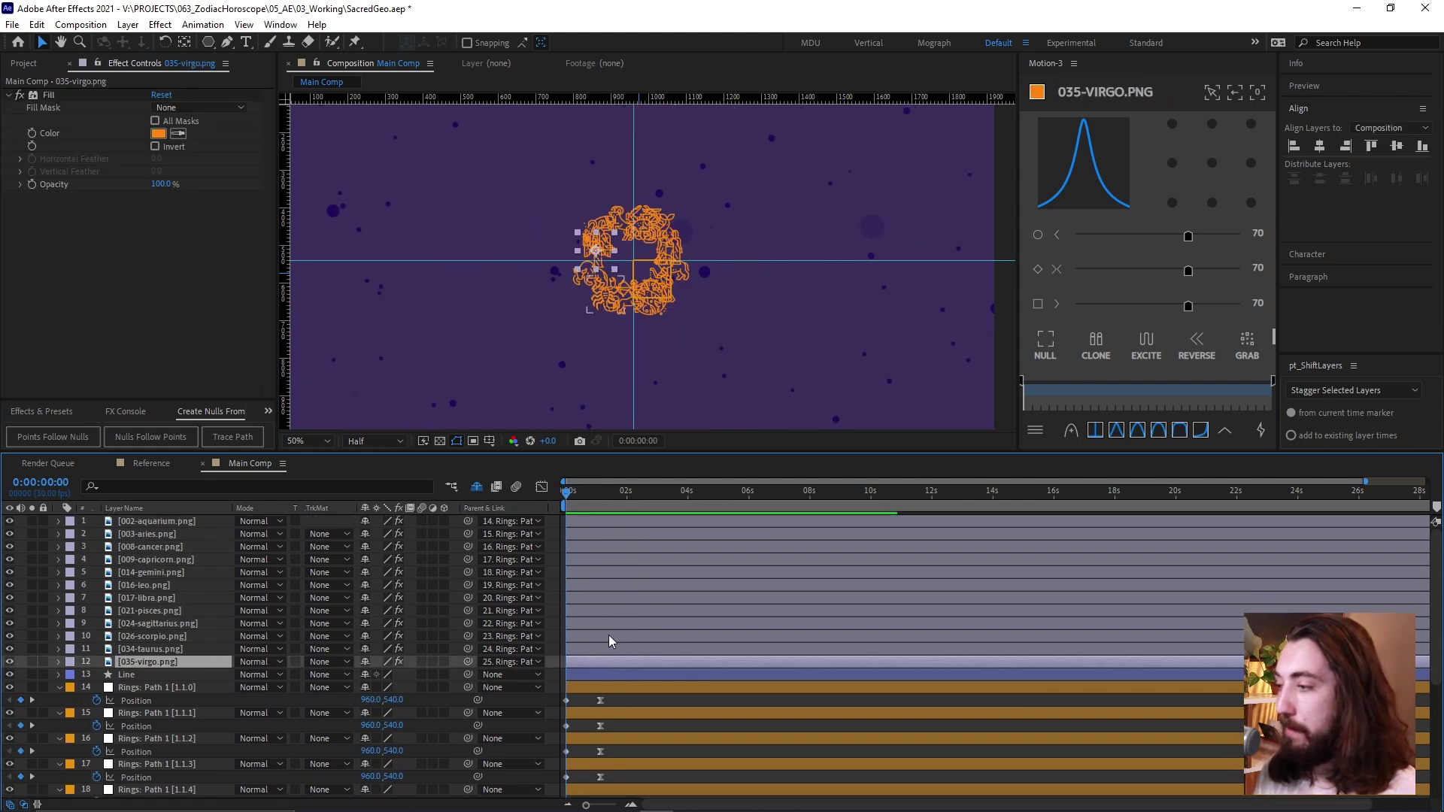
left_click(598, 525, "shift")
key("s")
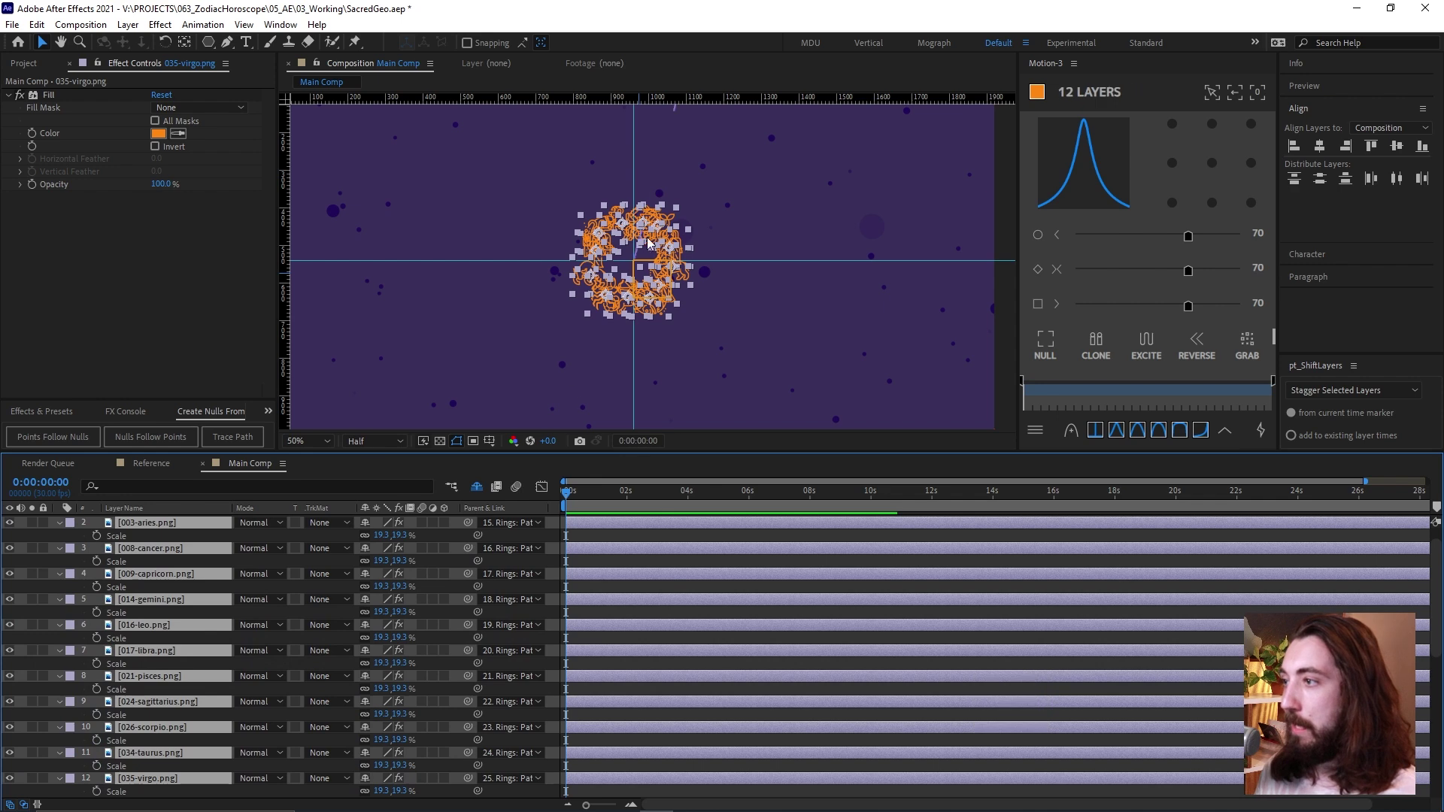
left_click(96, 536)
scroll(653, 568, "down", 3)
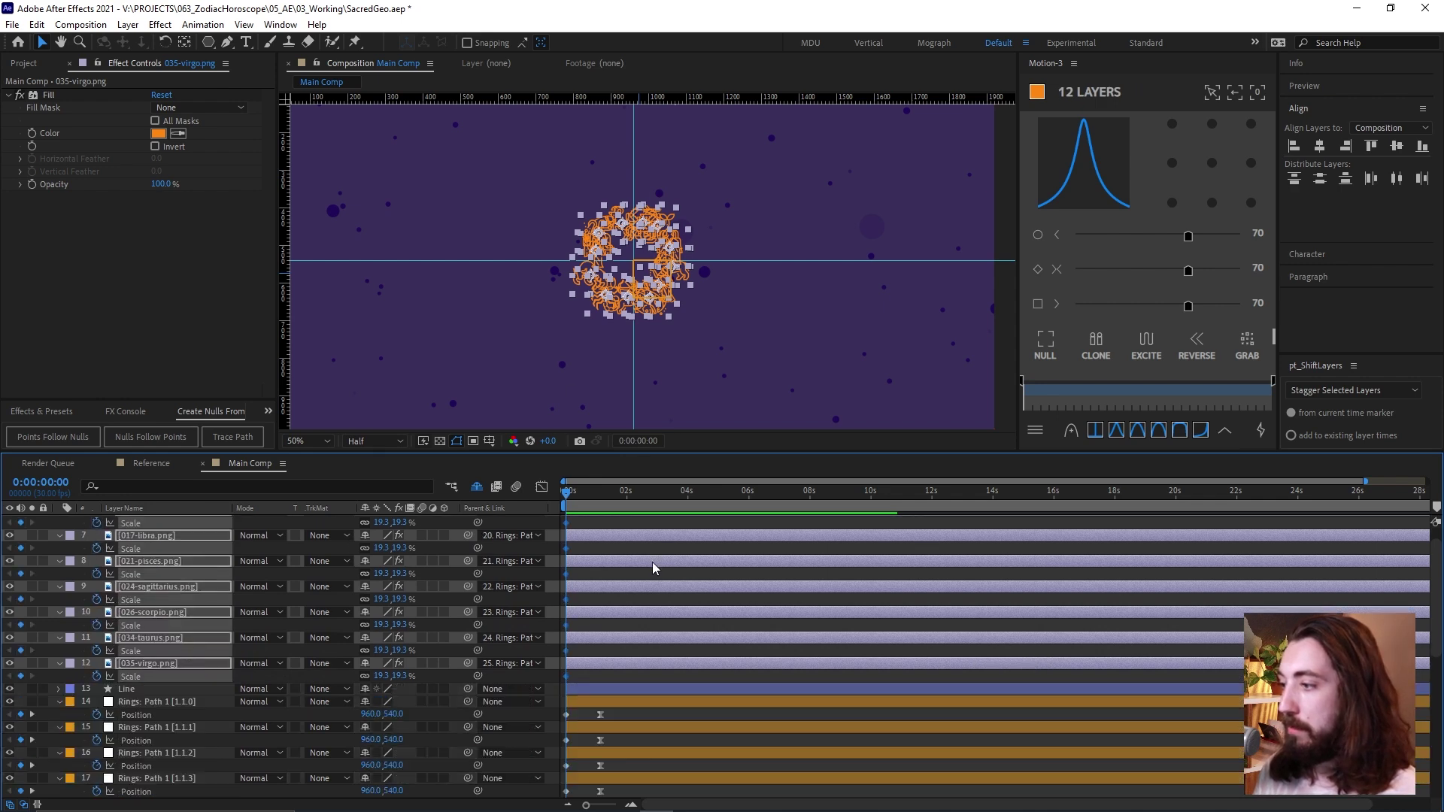
left_click_drag(595, 503, 480, 526)
left_click(20, 677)
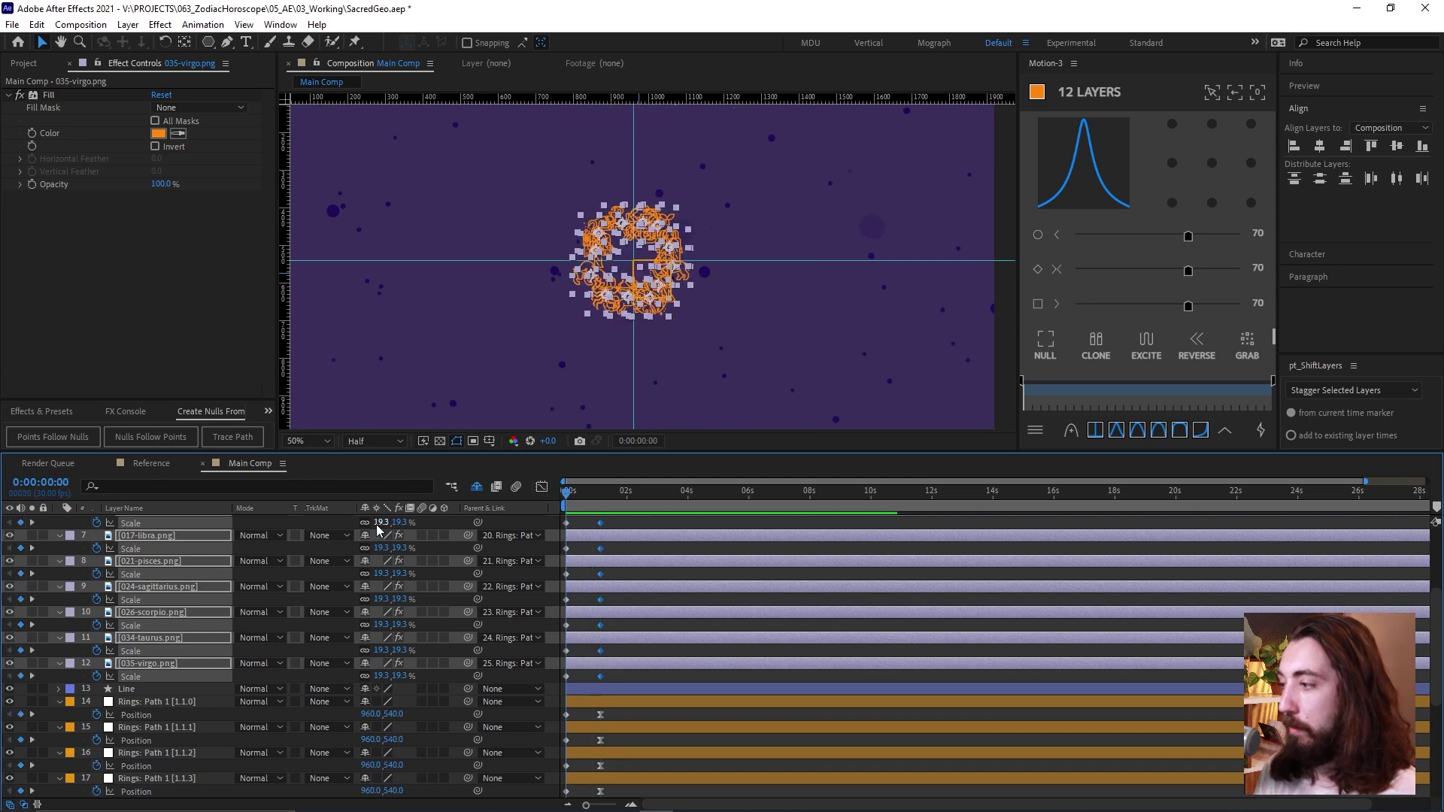
Set the starting Scale to 0%, easy-ease the keyframes, and preview the icons growing in.
type("0")
key("Return")
scroll(620, 677, "up", 5)
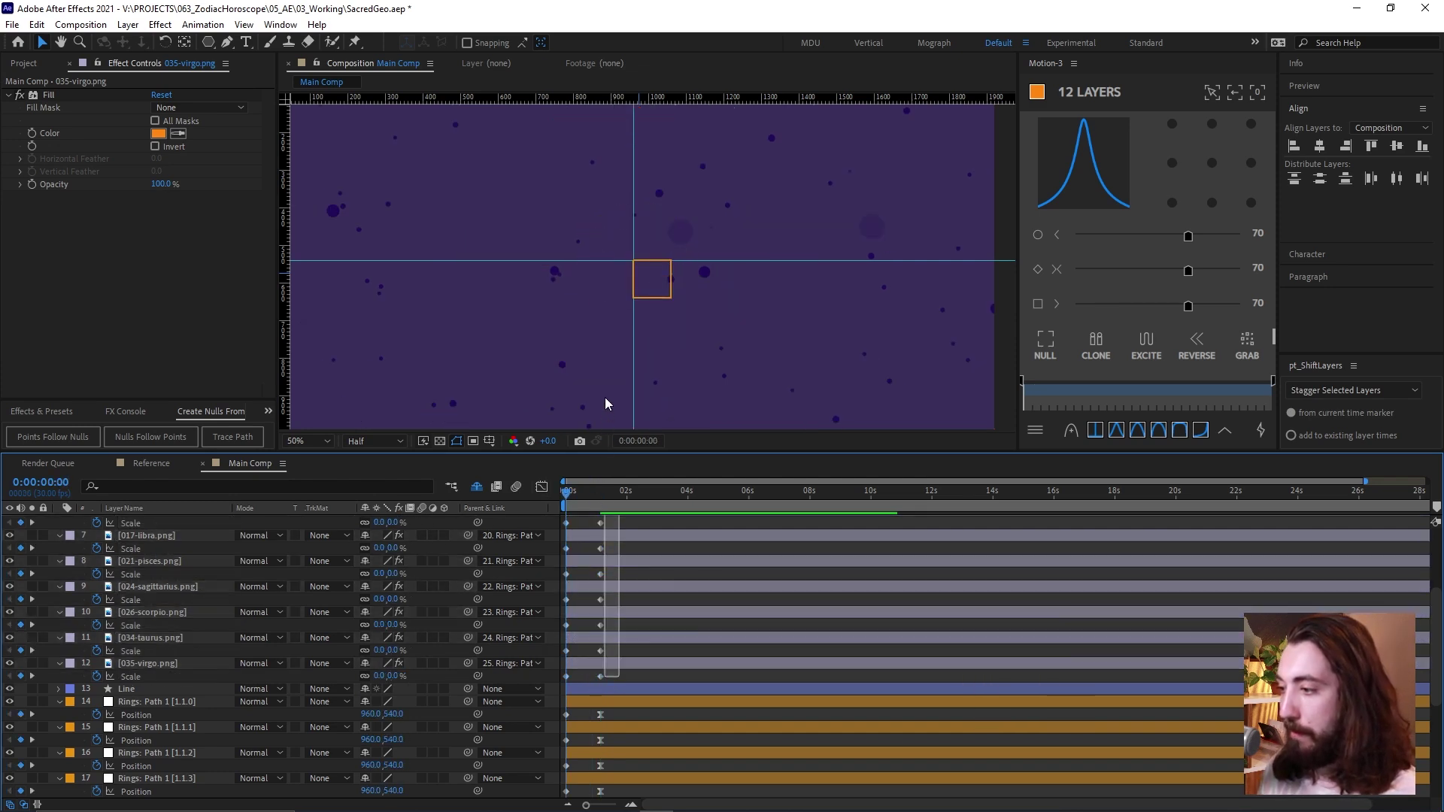
left_click(1189, 271)
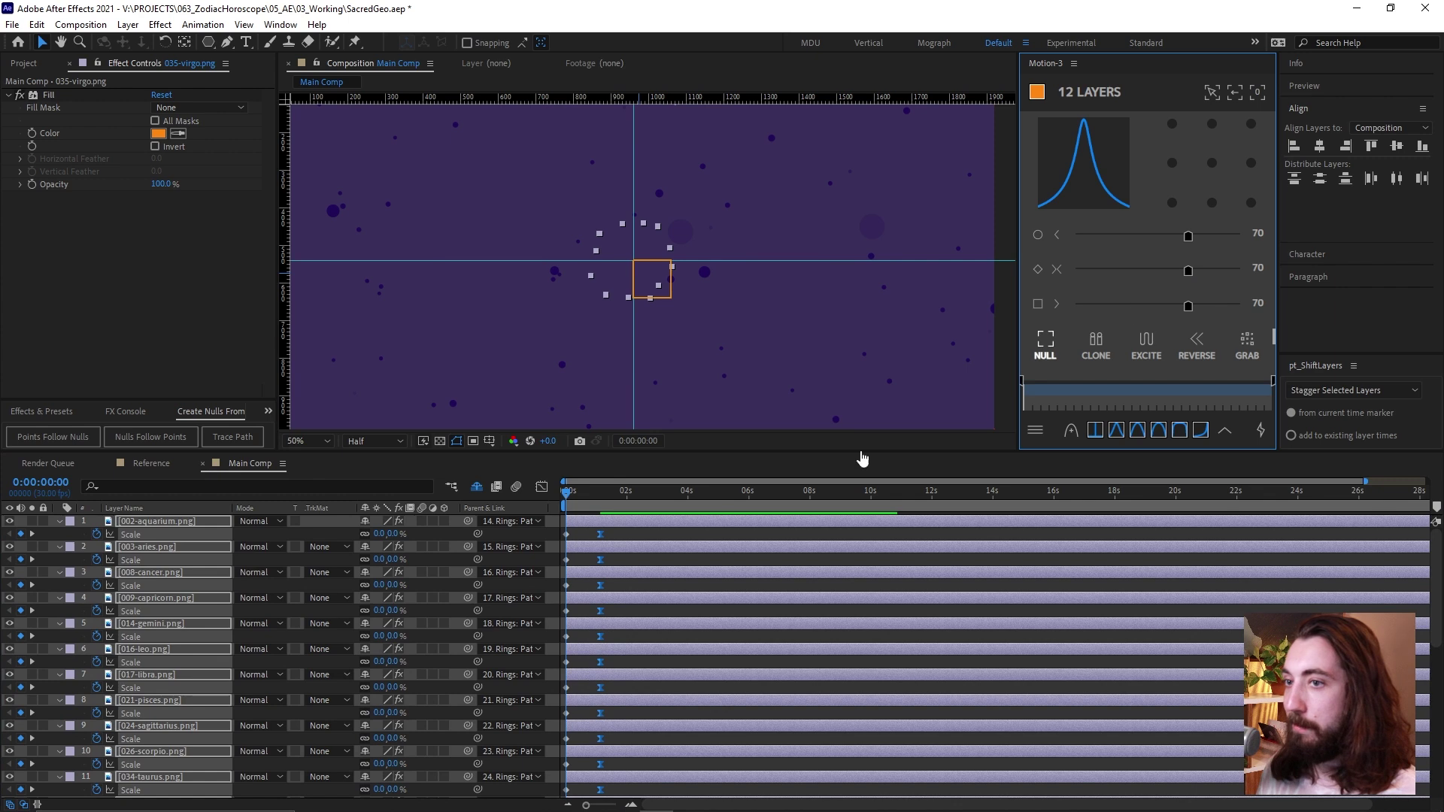
left_click(680, 536)
key("space")
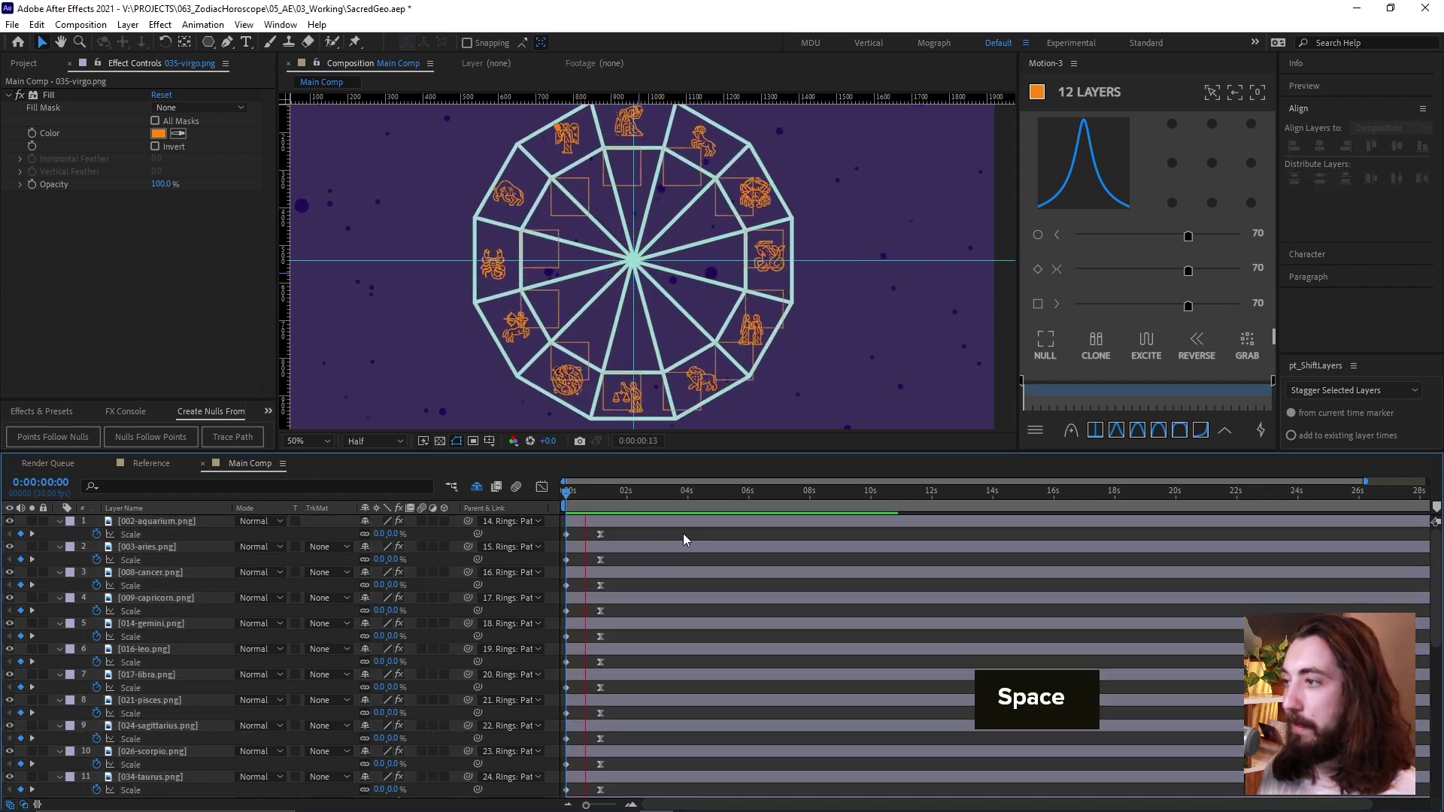
left_click_drag(588, 503, 564, 502)
Stagger the twelve icon layers one frame apart with pt_ShiftLayers and preview the cascade.
left_click(600, 526)
scroll(629, 655, "down", 3)
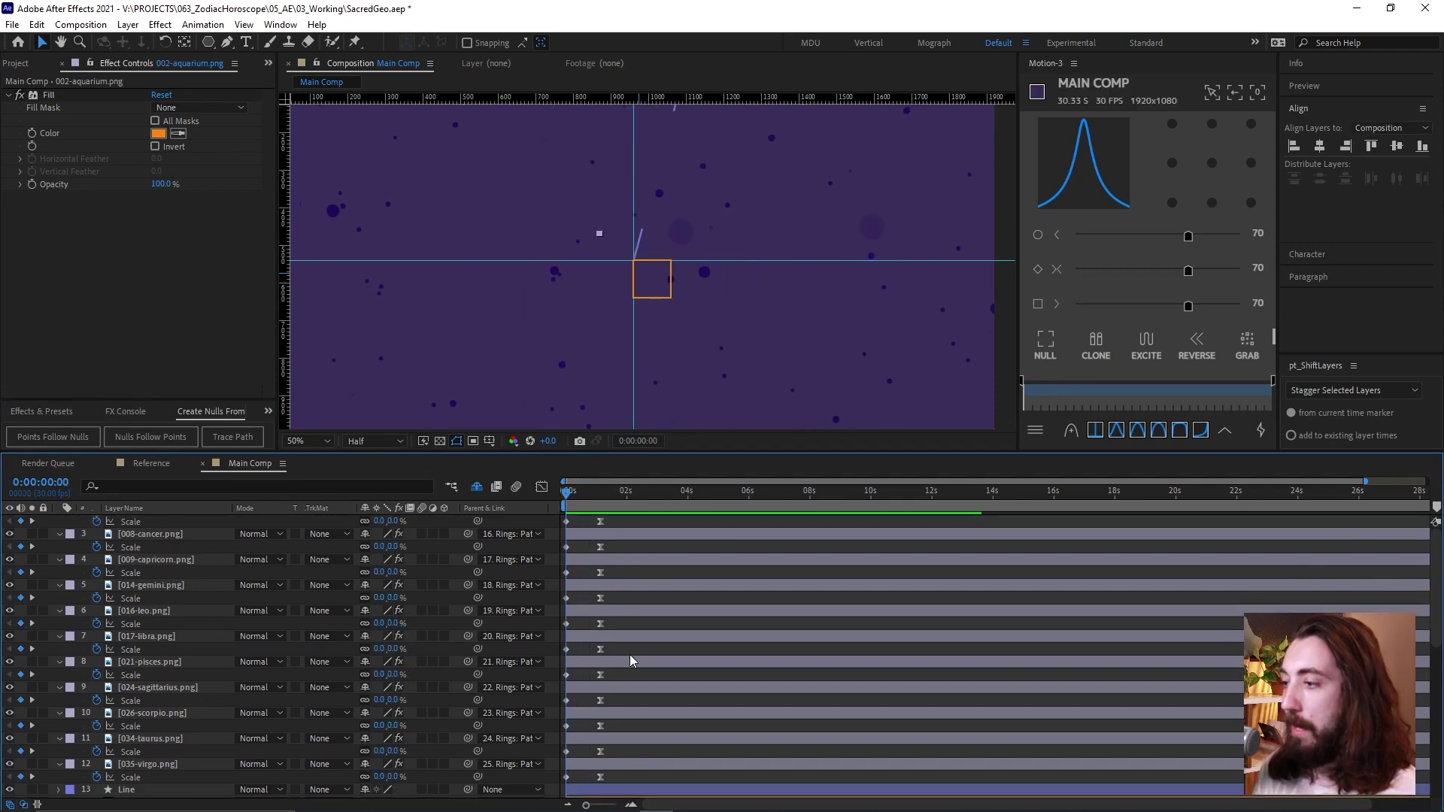
left_click(625, 614, "shift")
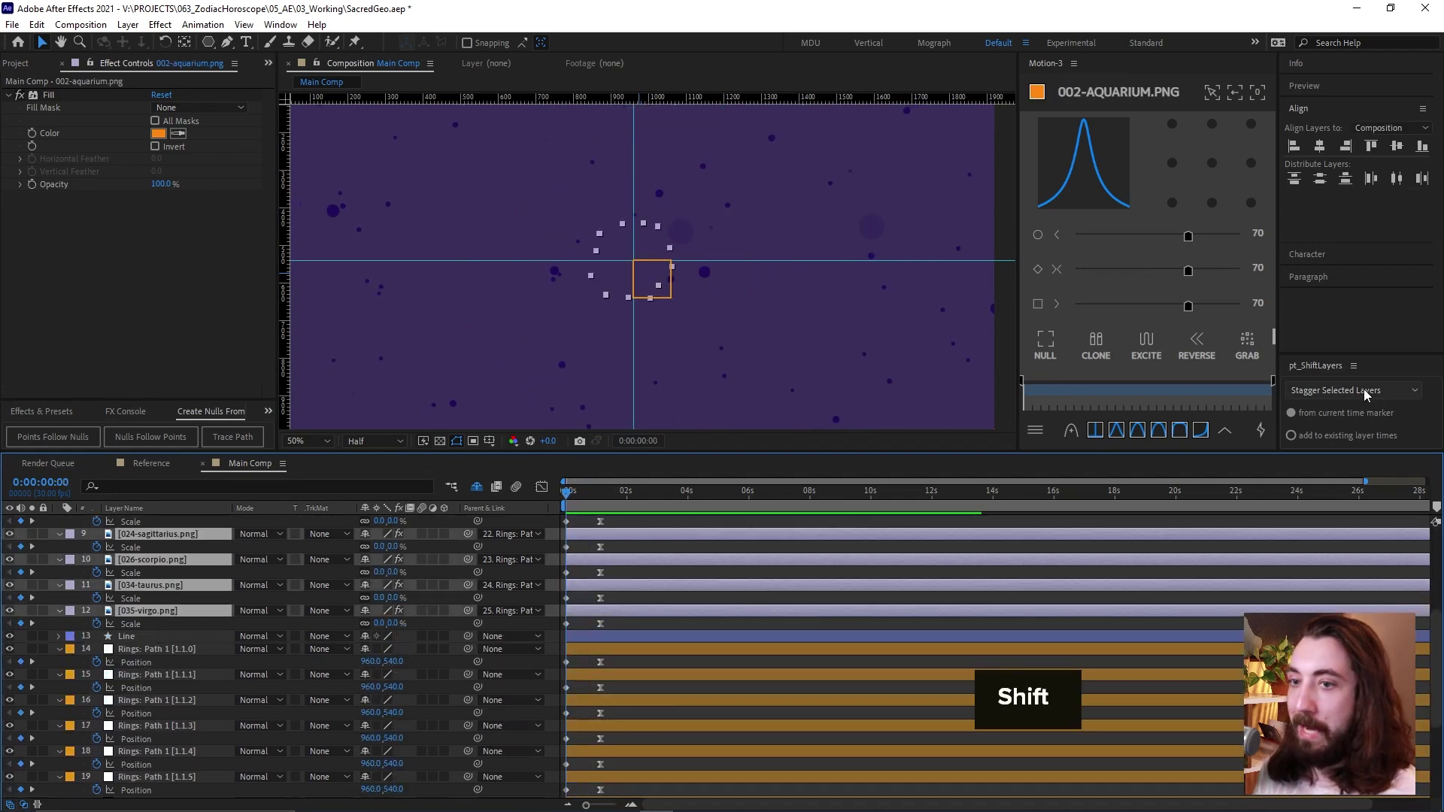
left_click_drag(1371, 359, 1368, 265)
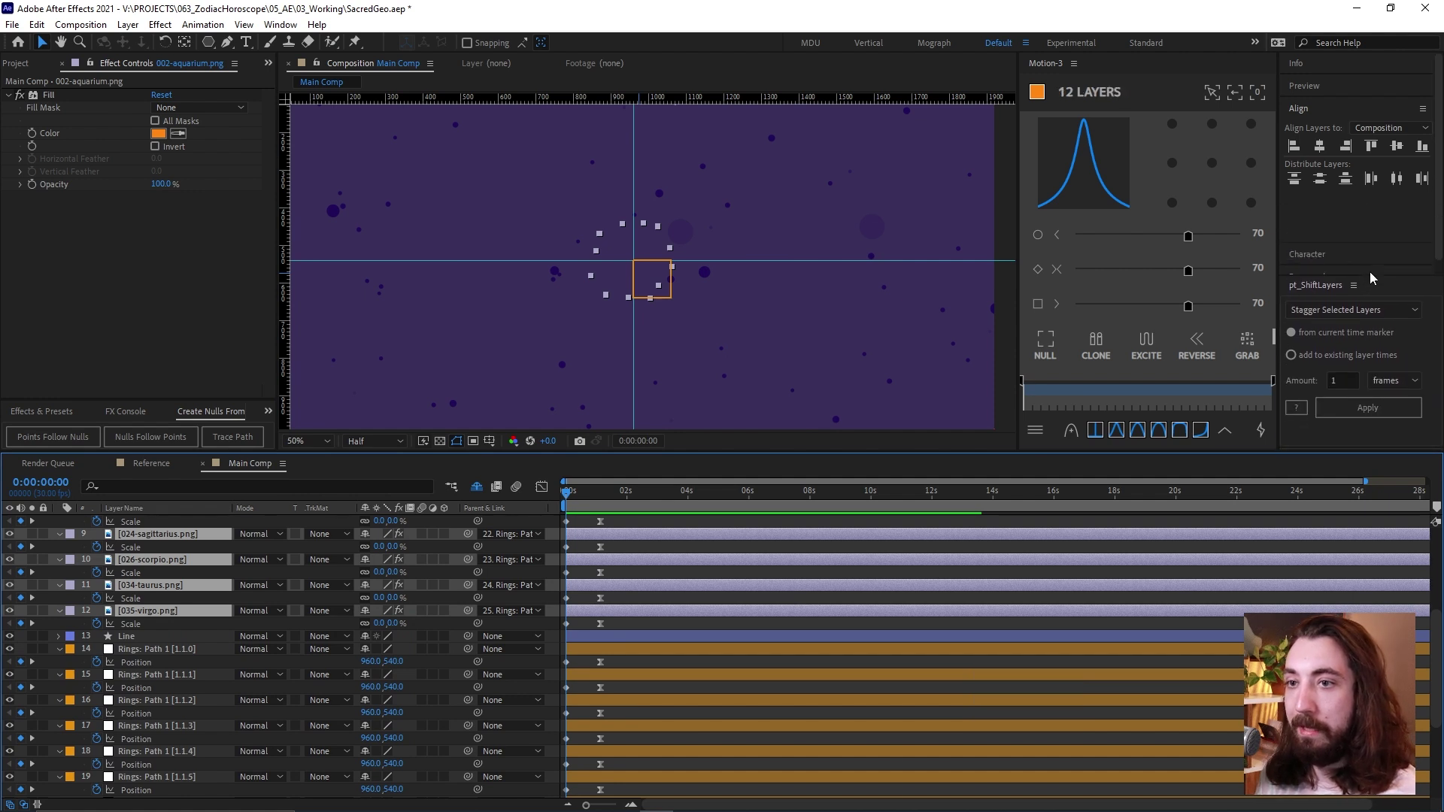
left_click(1340, 368)
left_click(1340, 397)
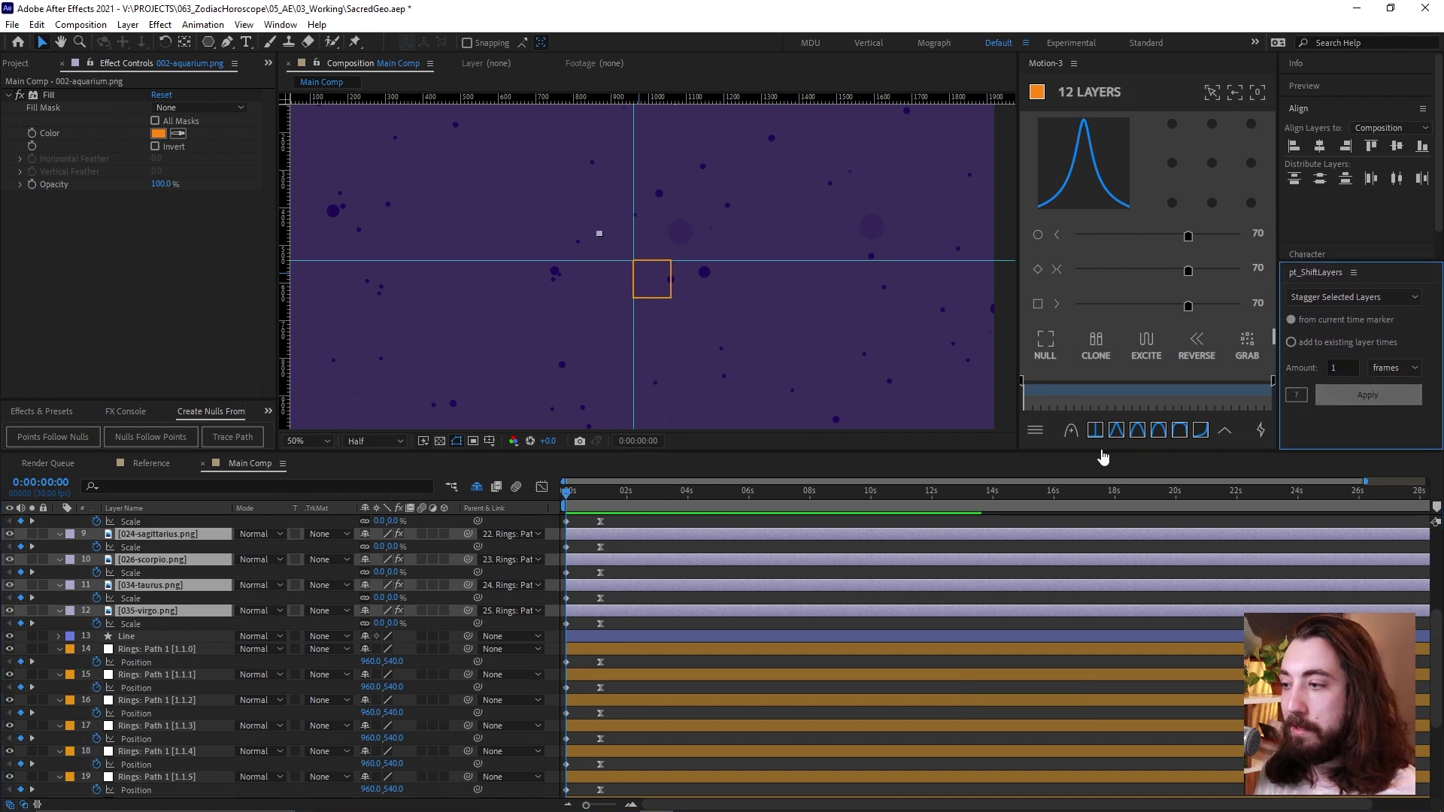
scroll(671, 612, "up", 5)
left_click_drag(594, 523, 600, 538)
key("space")
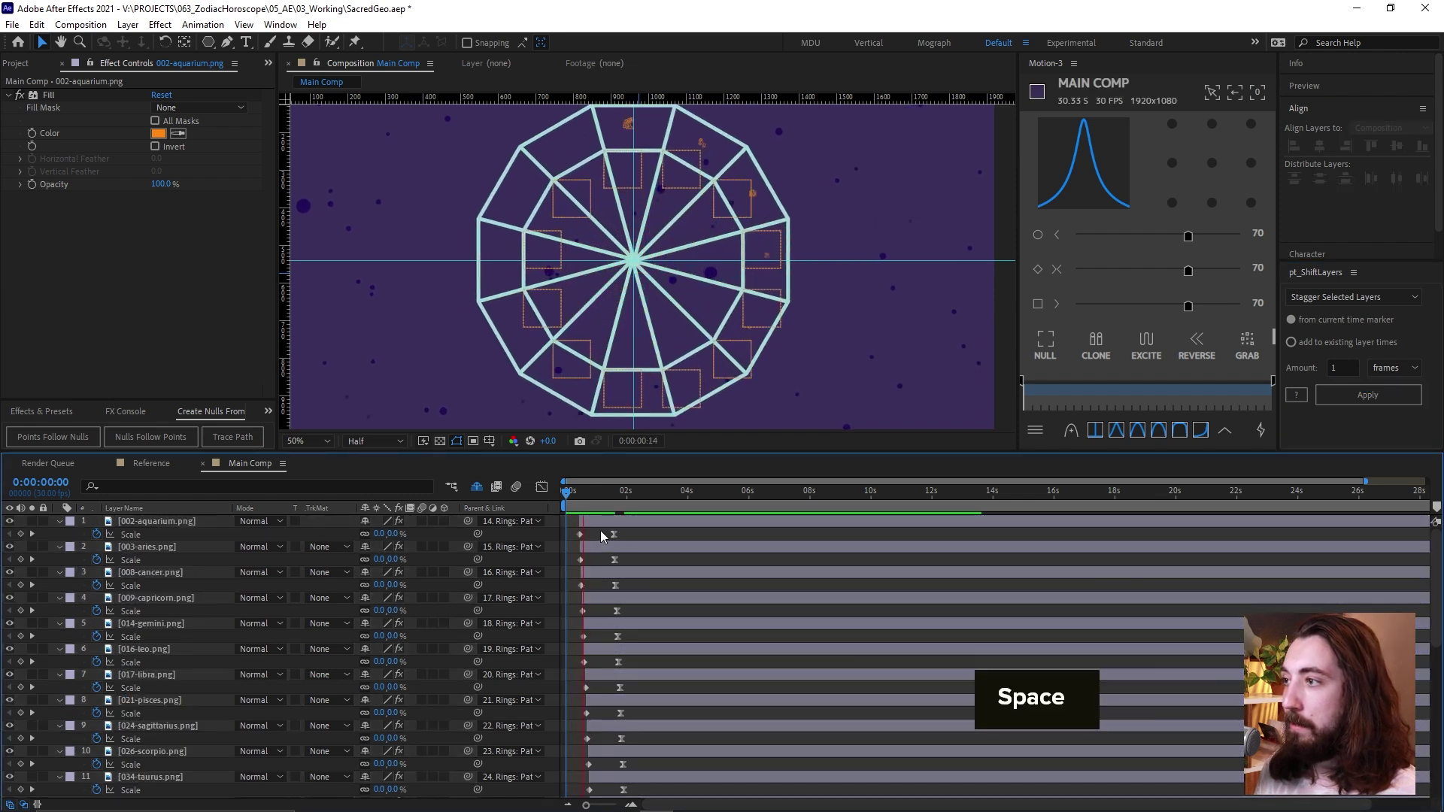
key("space")
Reselect the zodiac icon layers and move the current time to the finished wheel.
left_click_drag(570, 502, 595, 522)
left_click(601, 520)
scroll(631, 677, "down", 5)
left_click(621, 573, "shift")
scroll(621, 573, "up", 5)
left_click(614, 490)
Add a null named Global Control parenting Rings layers 14–25 and move it to the top.
key("u")
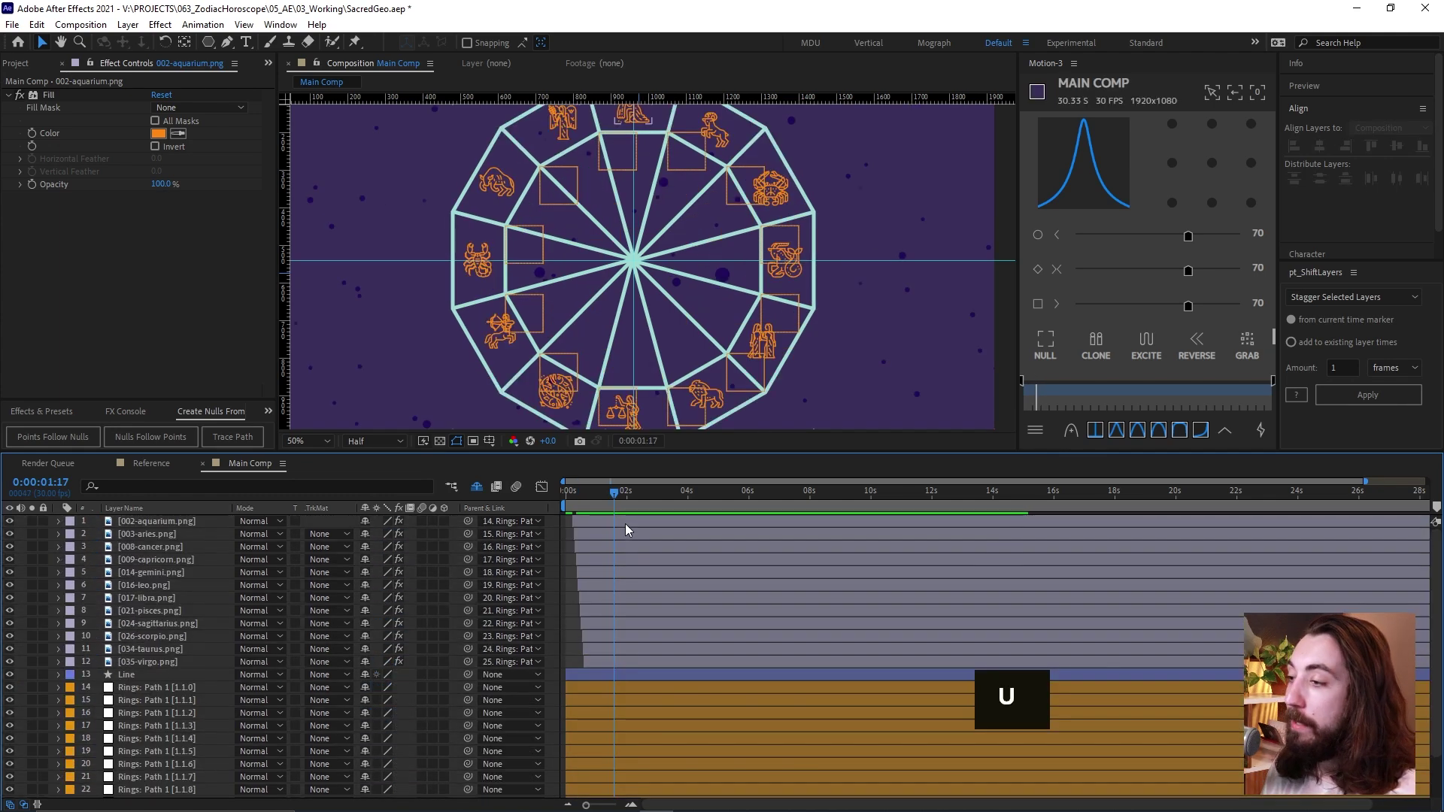
scroll(693, 649, "down", 2)
left_click(192, 638)
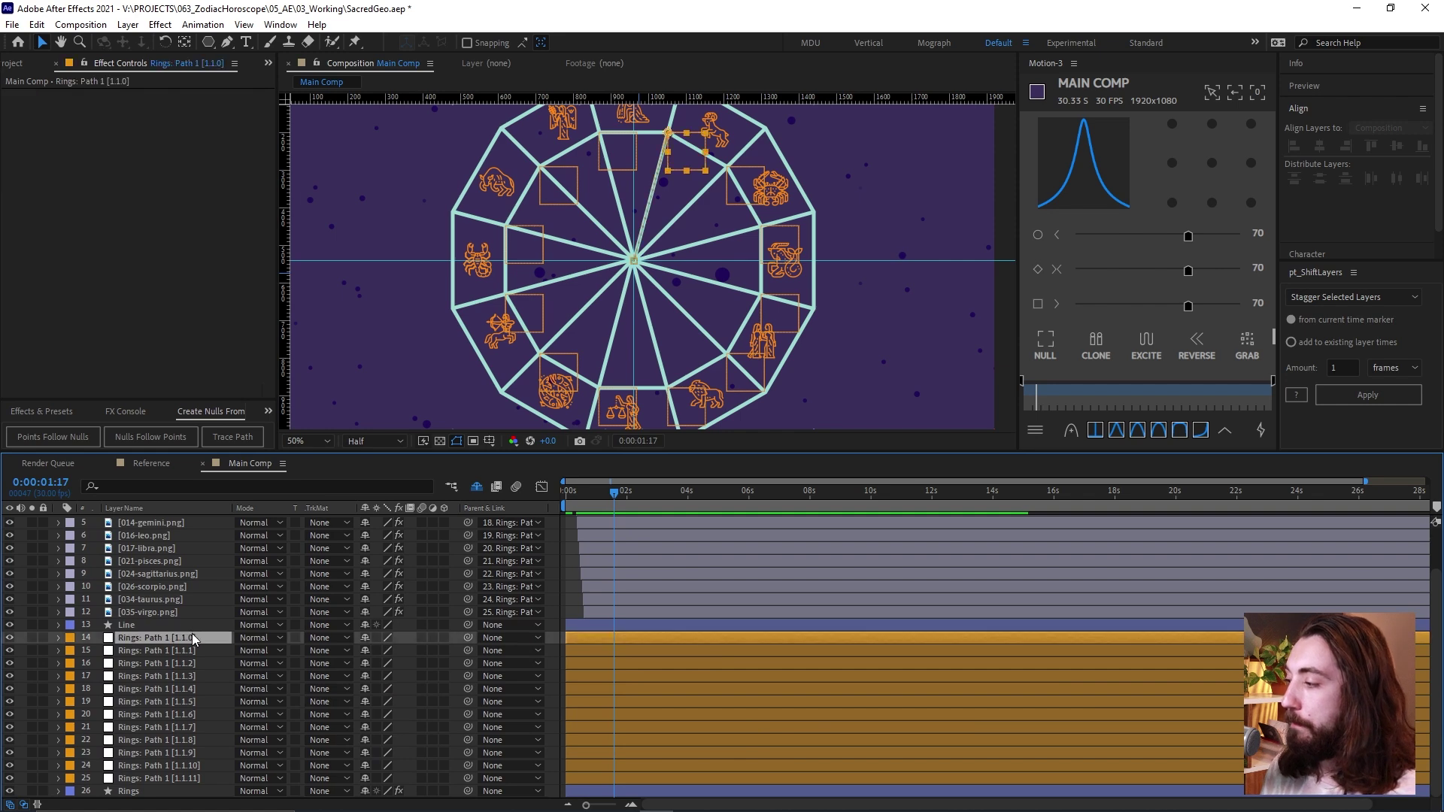
left_click(171, 778, "shift")
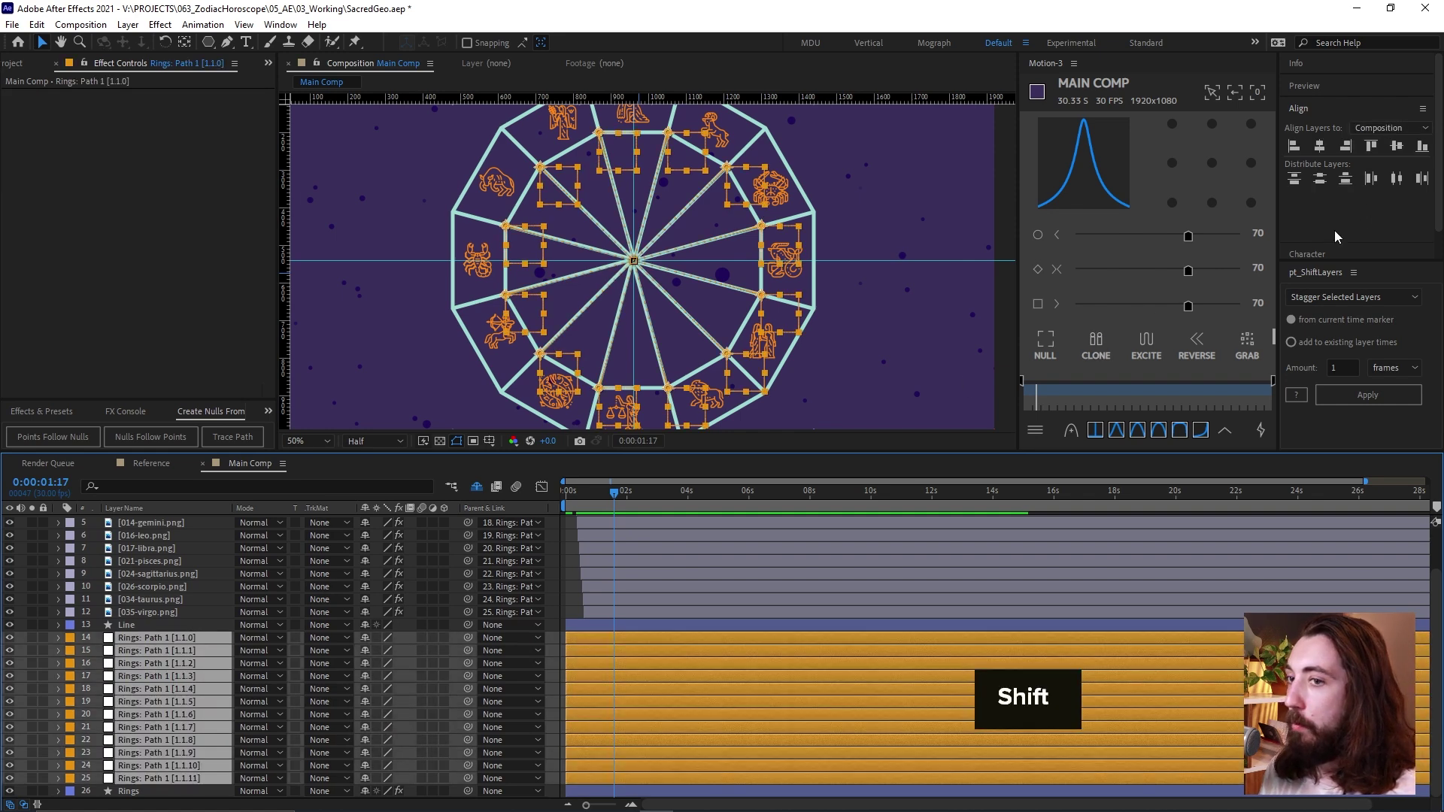
left_click(1047, 343)
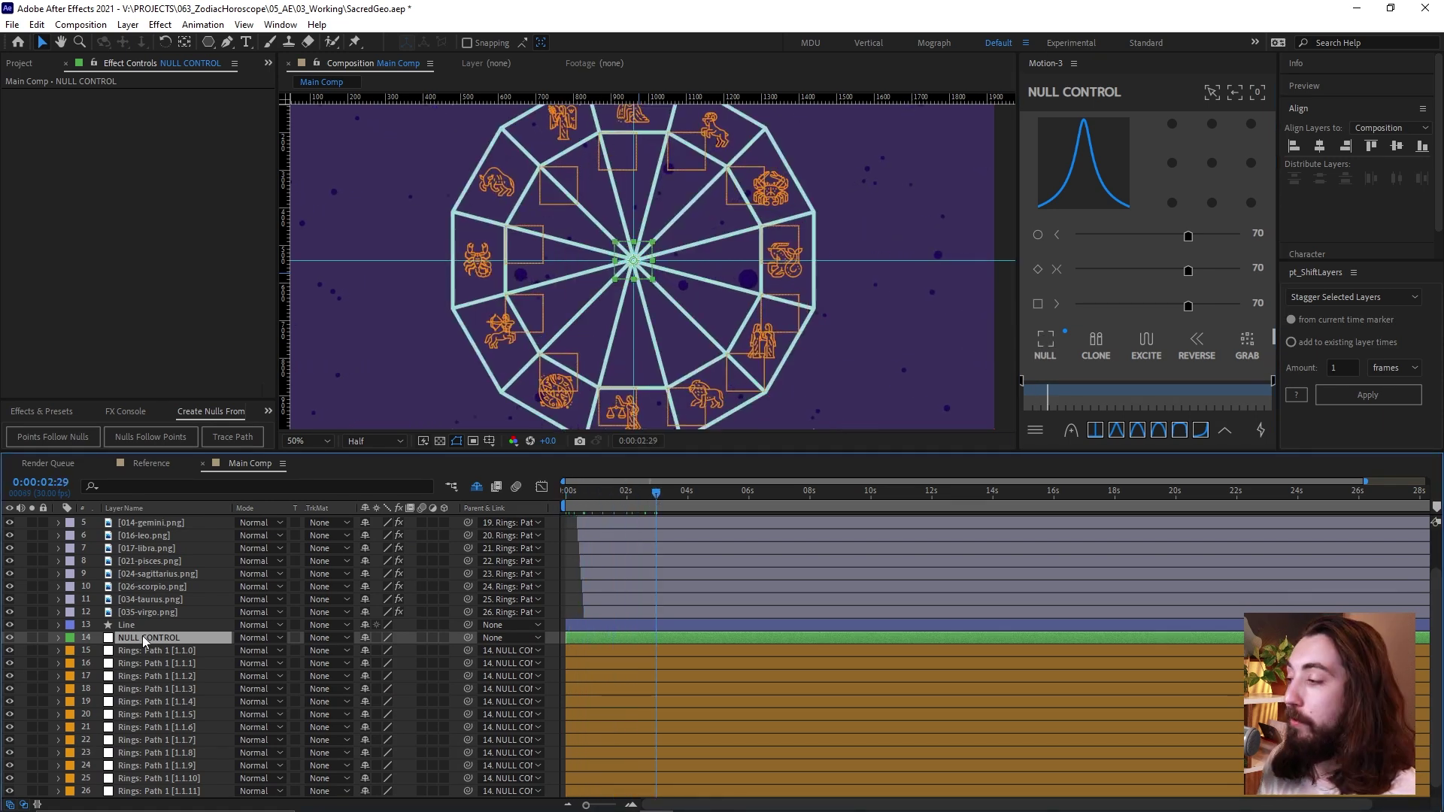
key("Return")
type("Glo")
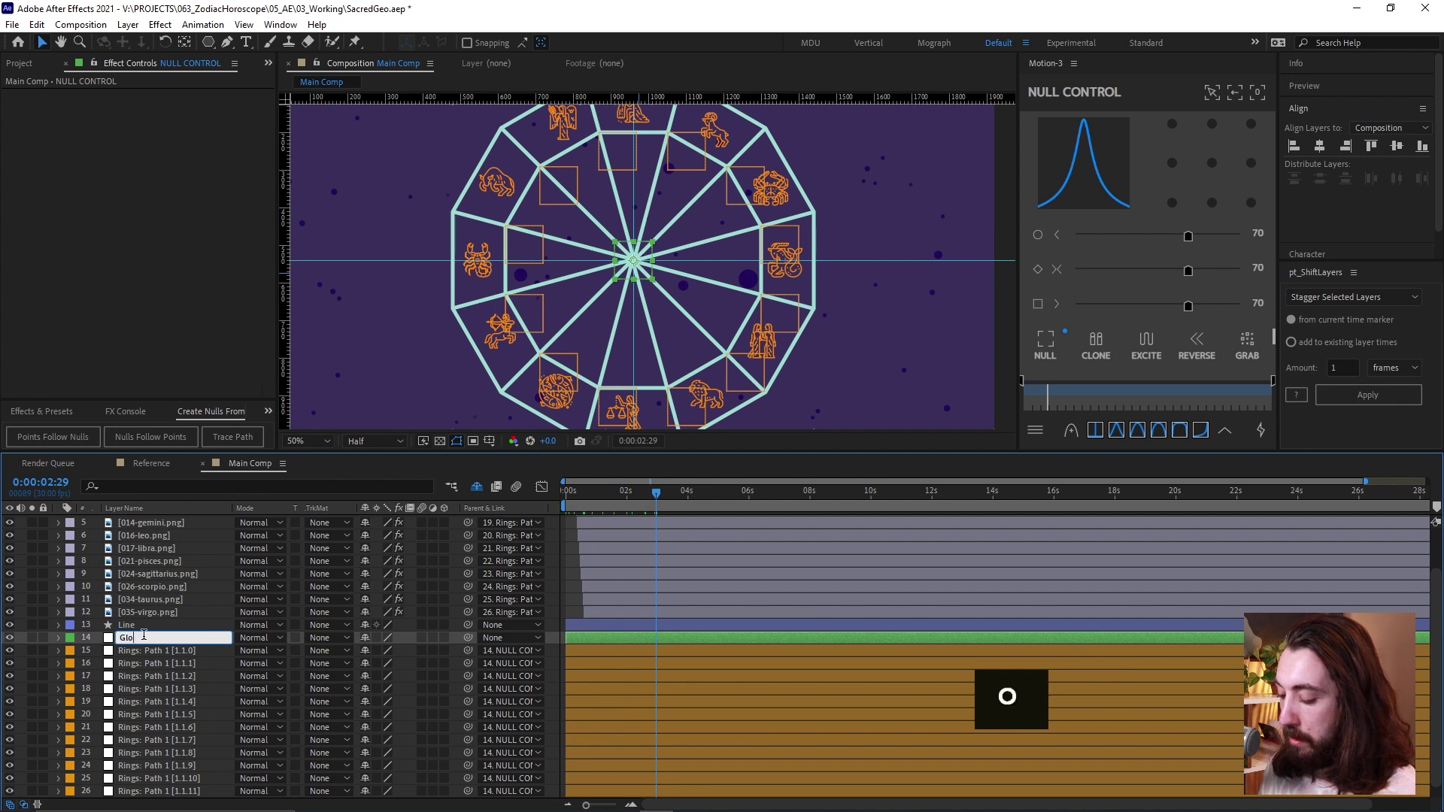
type("bal Control")
key("Return")
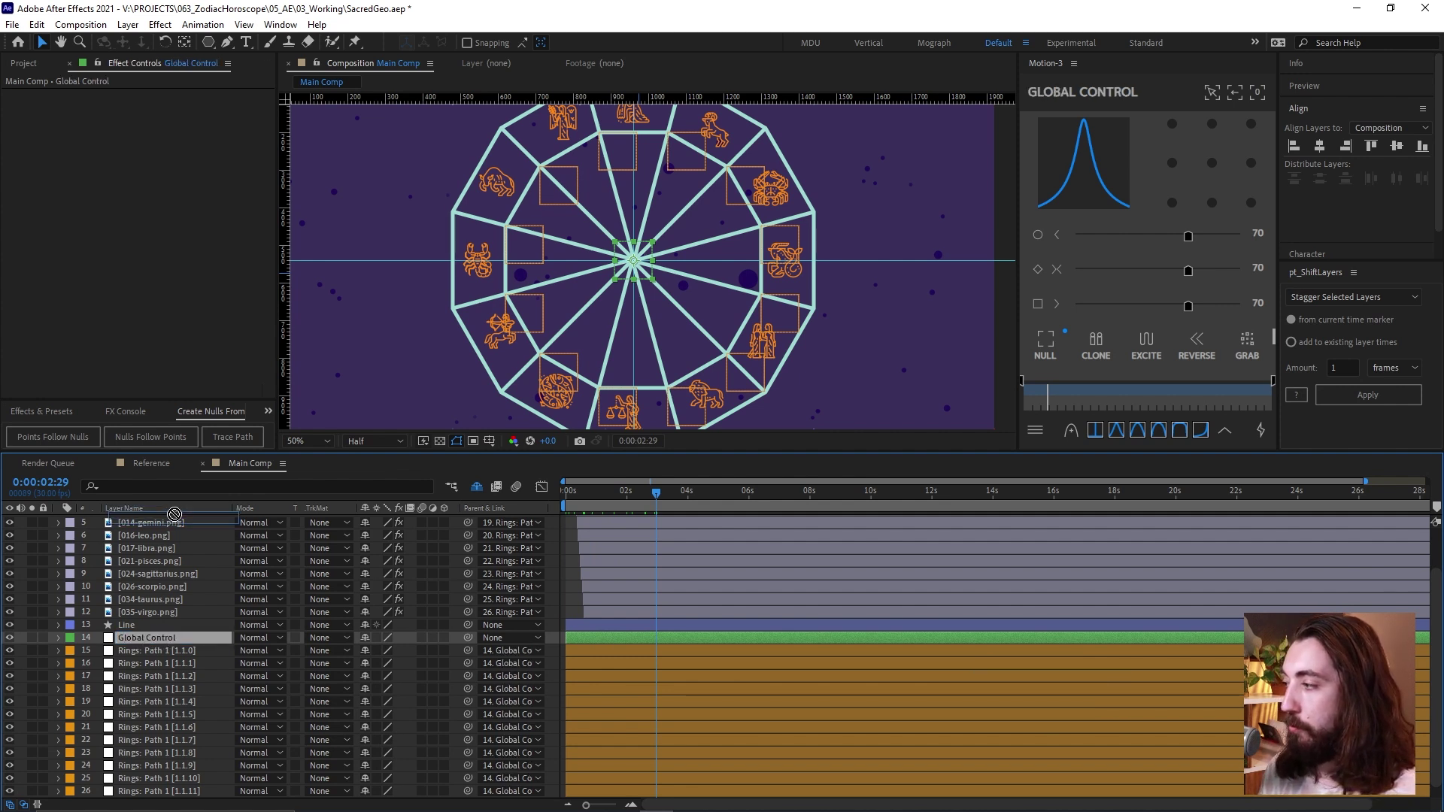
scroll(176, 519, "up", 2)
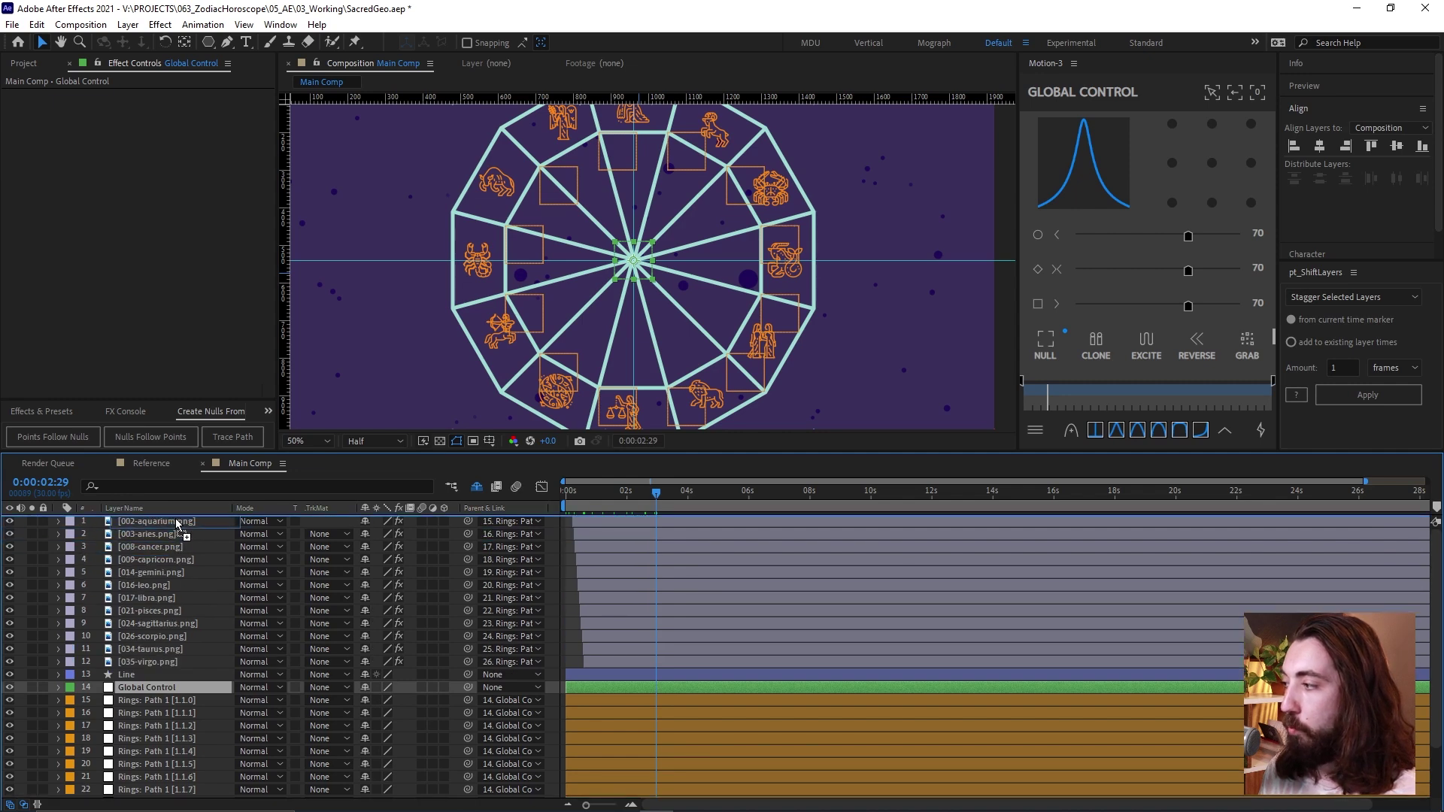
left_click_drag(176, 524, 176, 519)
Undo an accidental drag of the Global Control null so it returns to centre.
left_click_drag(634, 260, 678, 252)
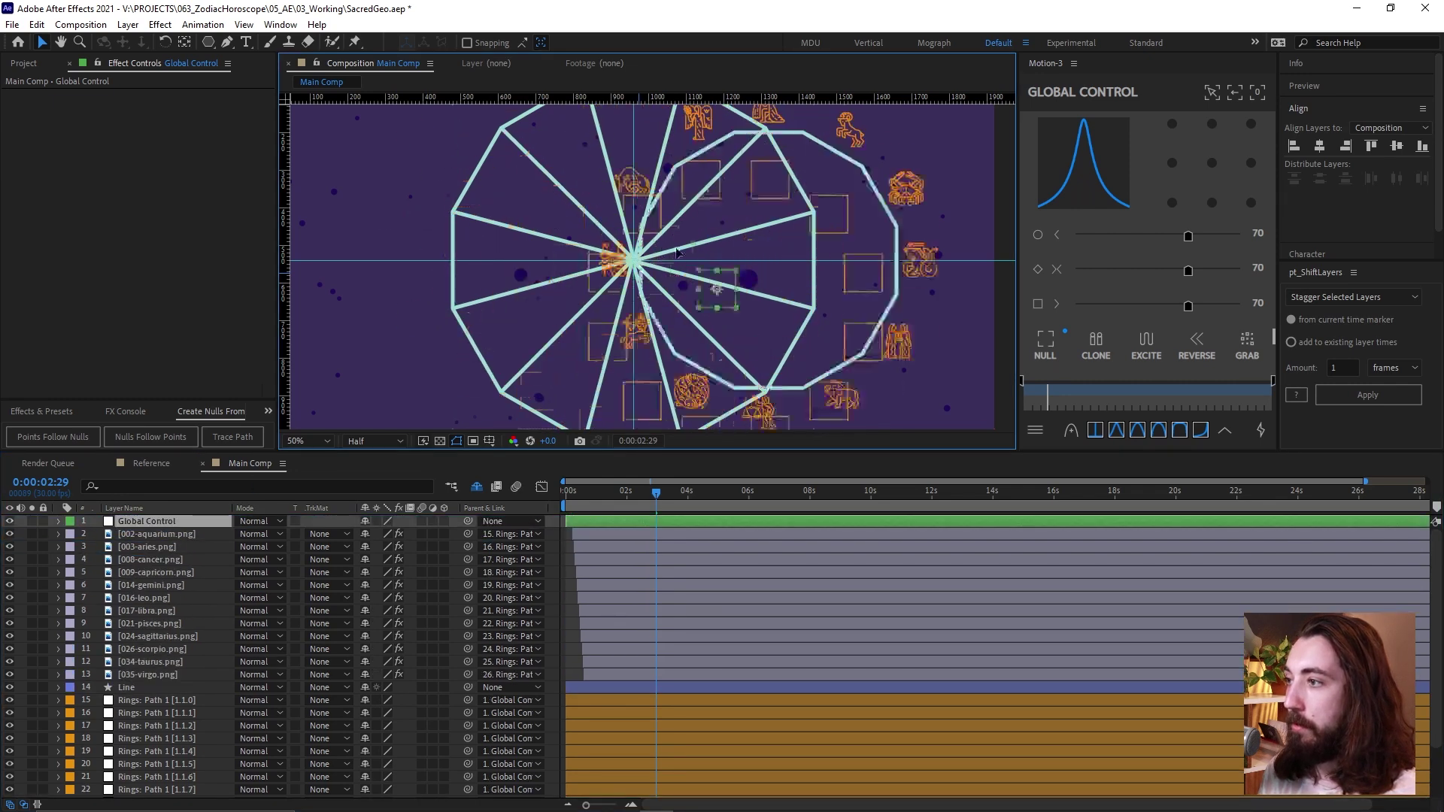
key("ctrl+z")
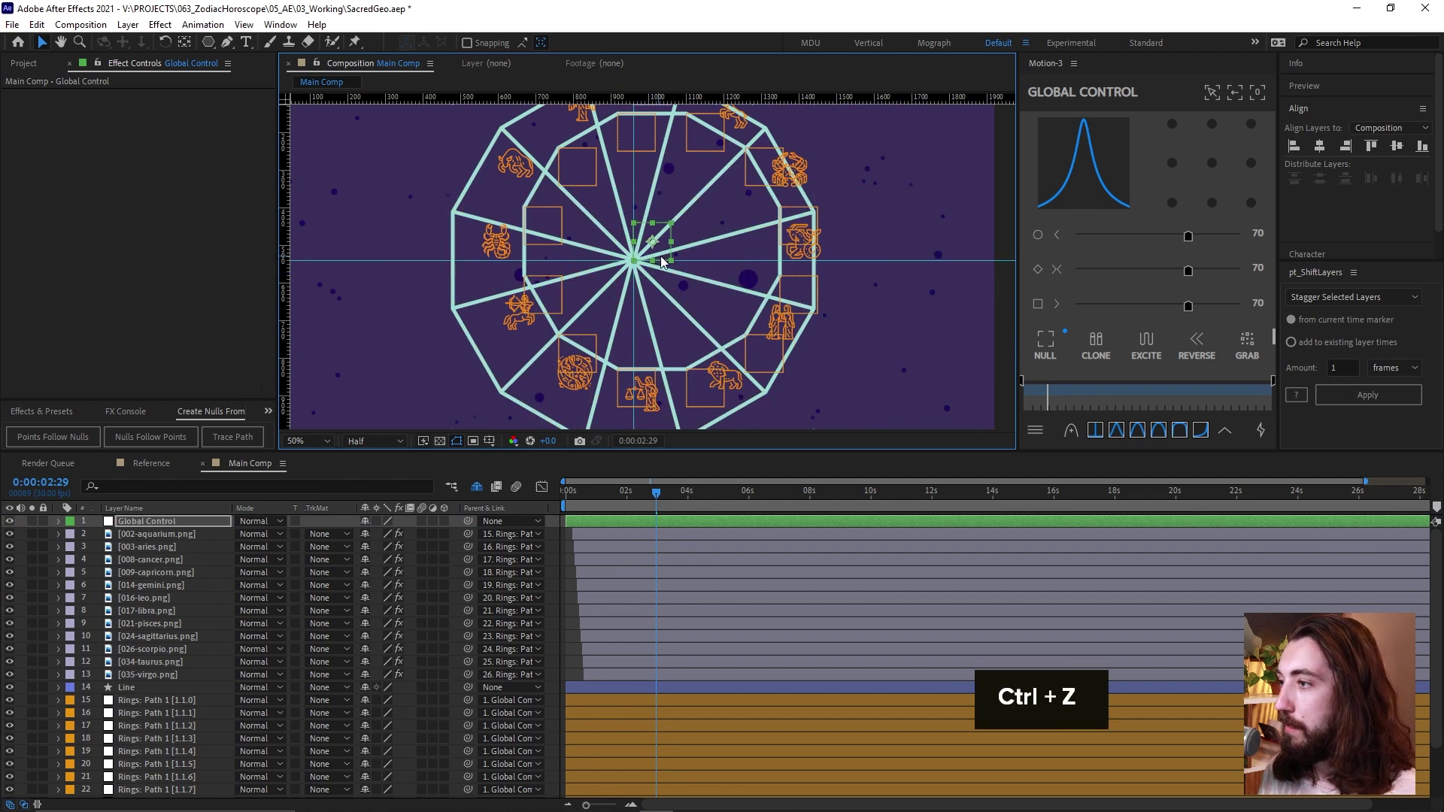
key("ctrl+z")
Parent the Line and Rings path layers to Global Control, undoing a stray shift of the rings.
left_click(152, 691)
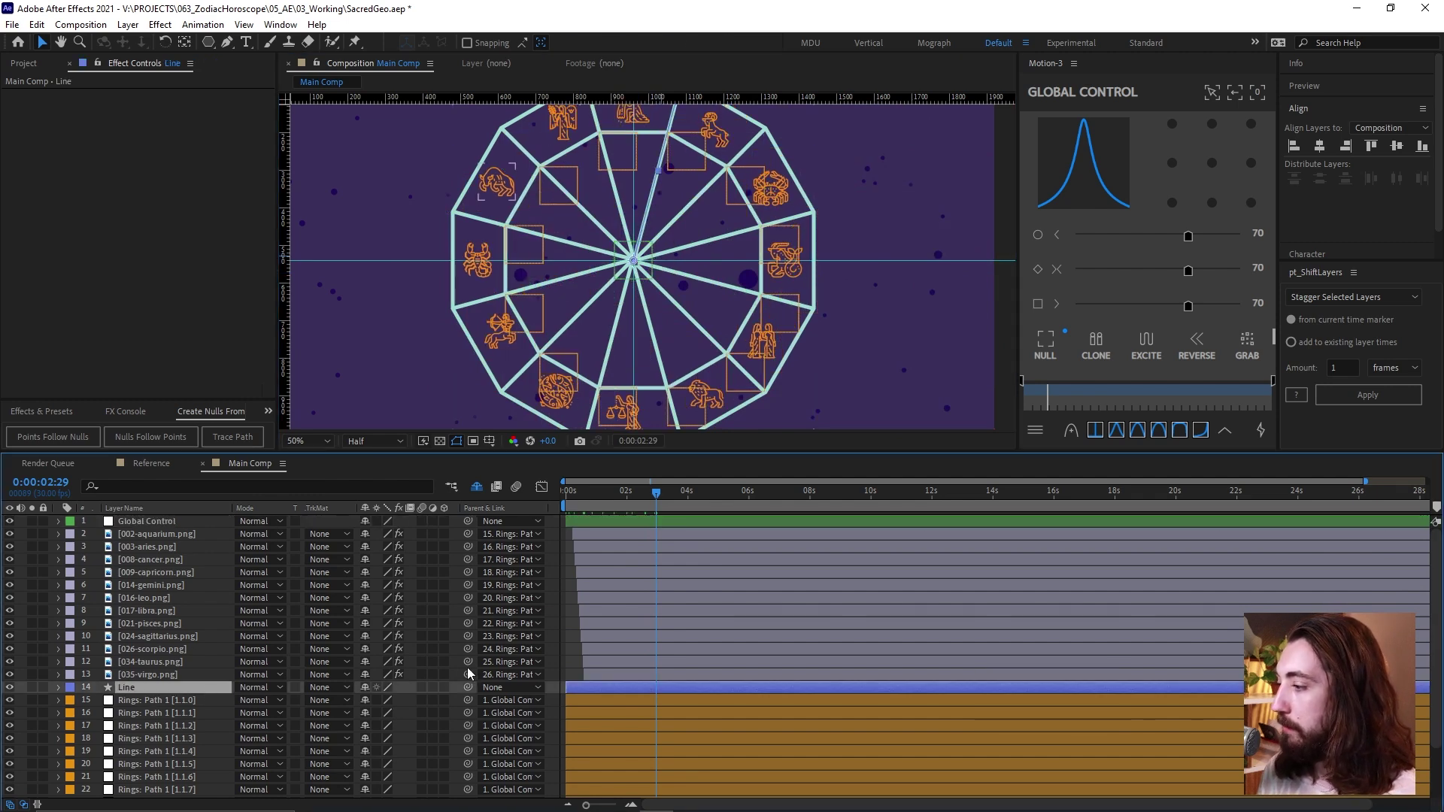
left_click_drag(470, 688, 166, 529)
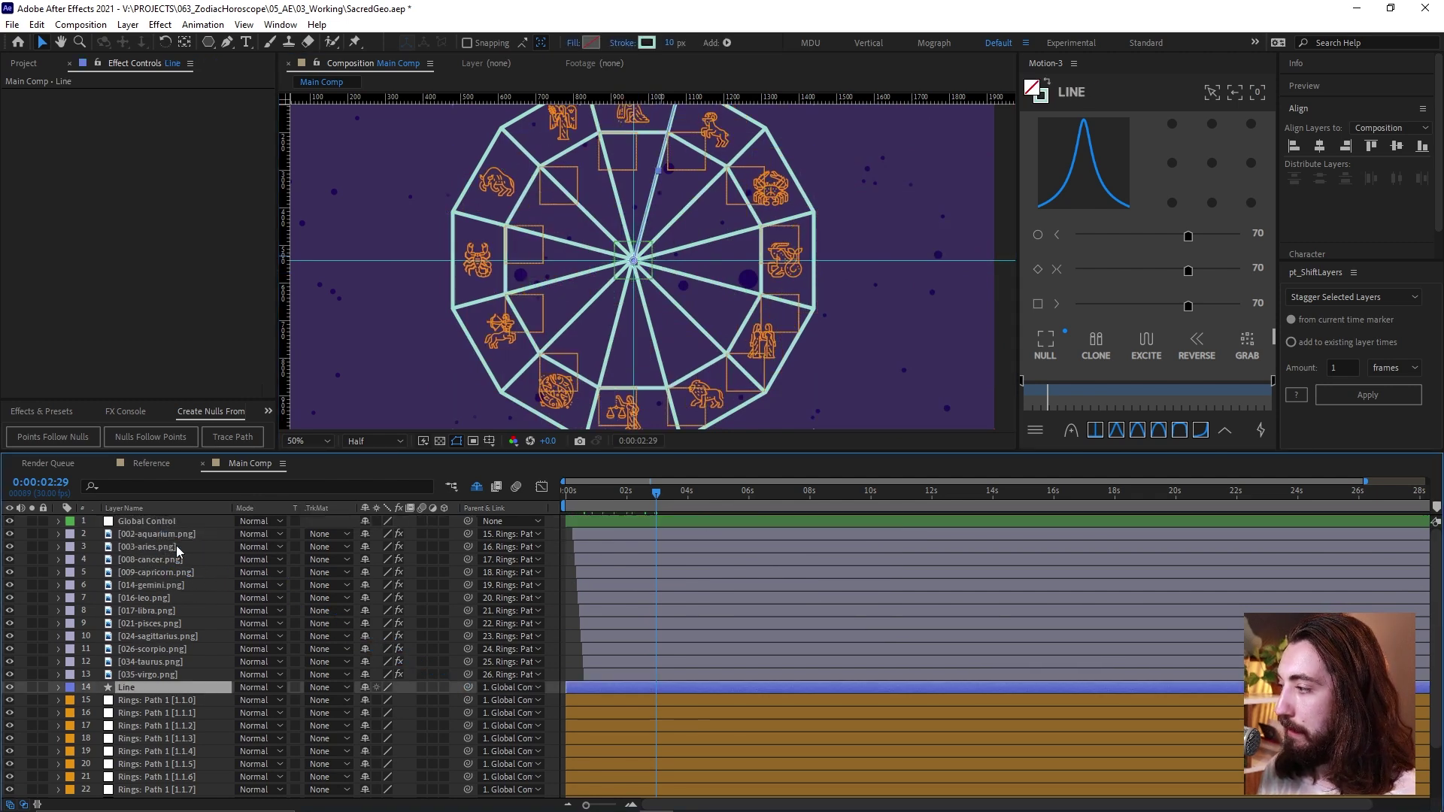
scroll(199, 676, "down", 2)
left_click(172, 792)
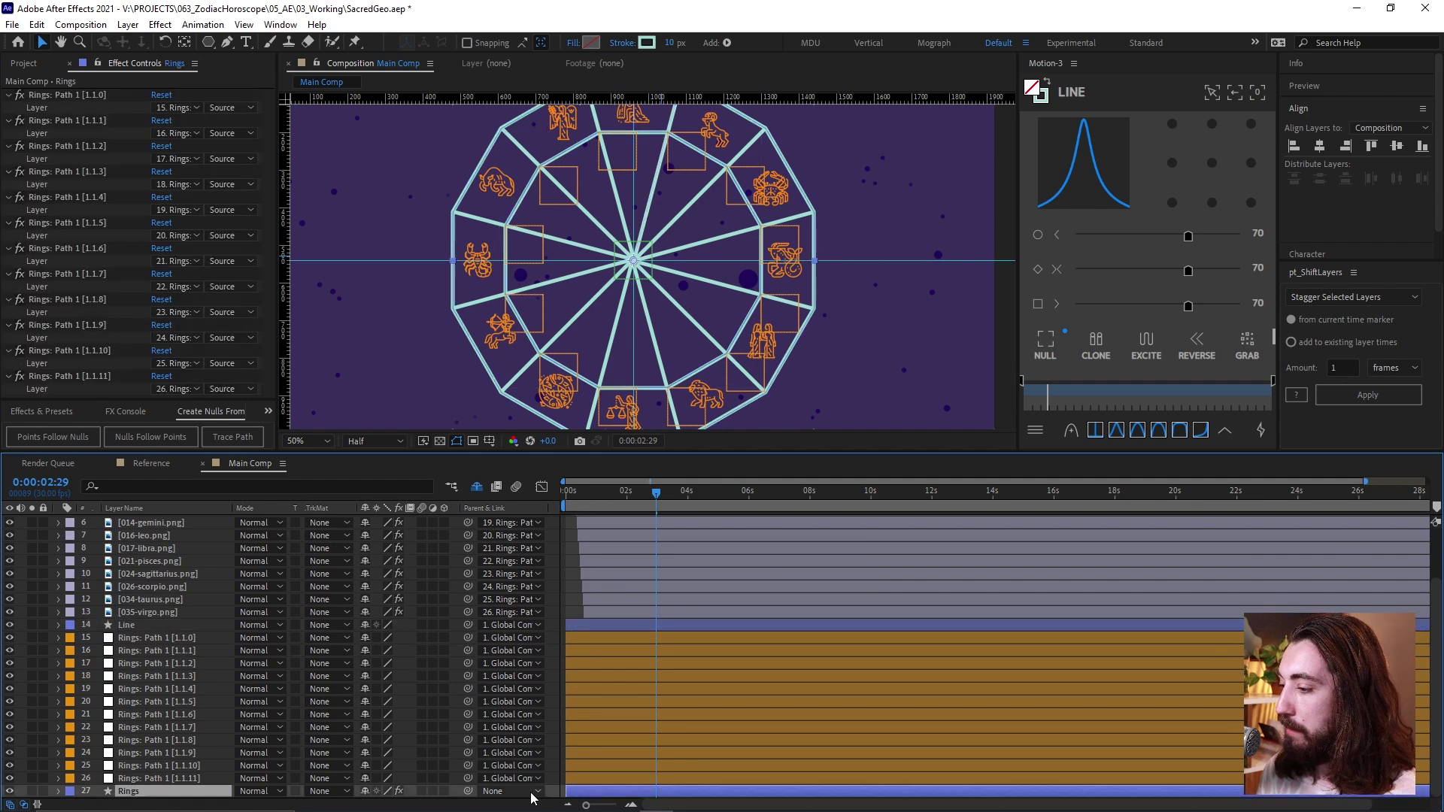
left_click(512, 791)
left_click(527, 296)
scroll(143, 657, "up", 2)
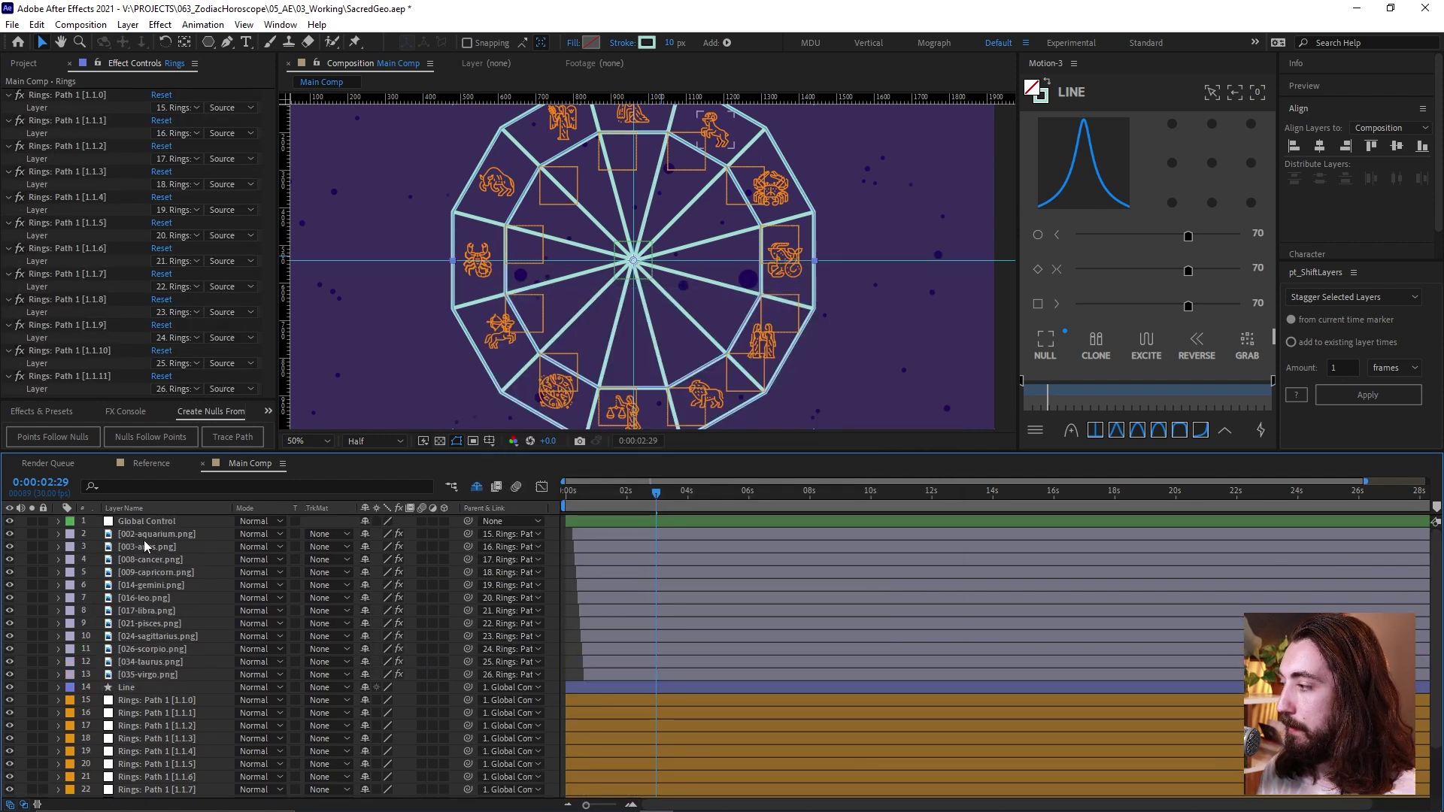
left_click(159, 525)
key("ctrl+z")
key("ctrl+z")
key("ctrl+z")
key("ctrl+z")
key("ctrl+z")
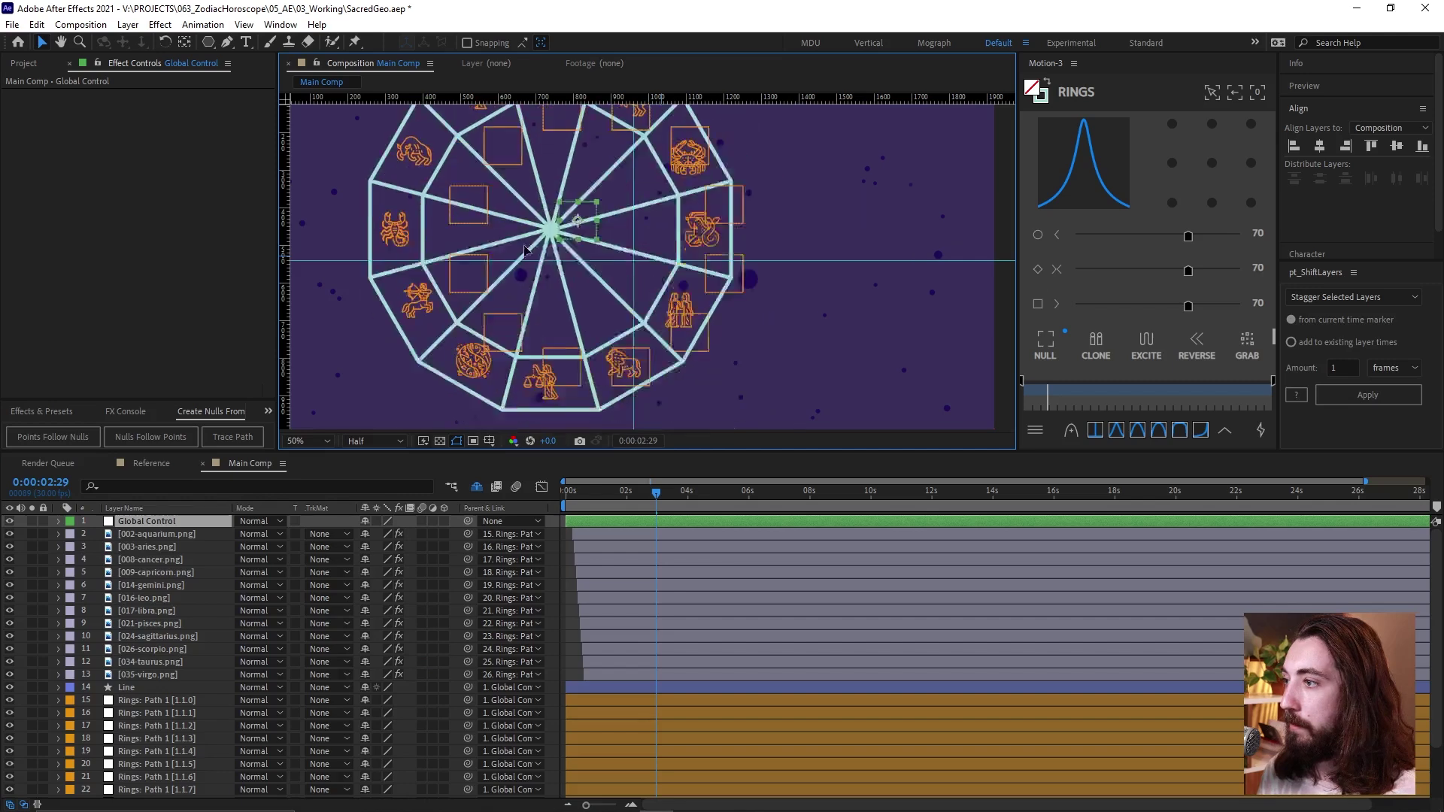
mouse_move(615, 494)
left_mouse_down()
mouse_move(576, 489)
mouse_move(549, 507)
mouse_move(600, 491)
mouse_move(626, 504)
left_mouse_up()
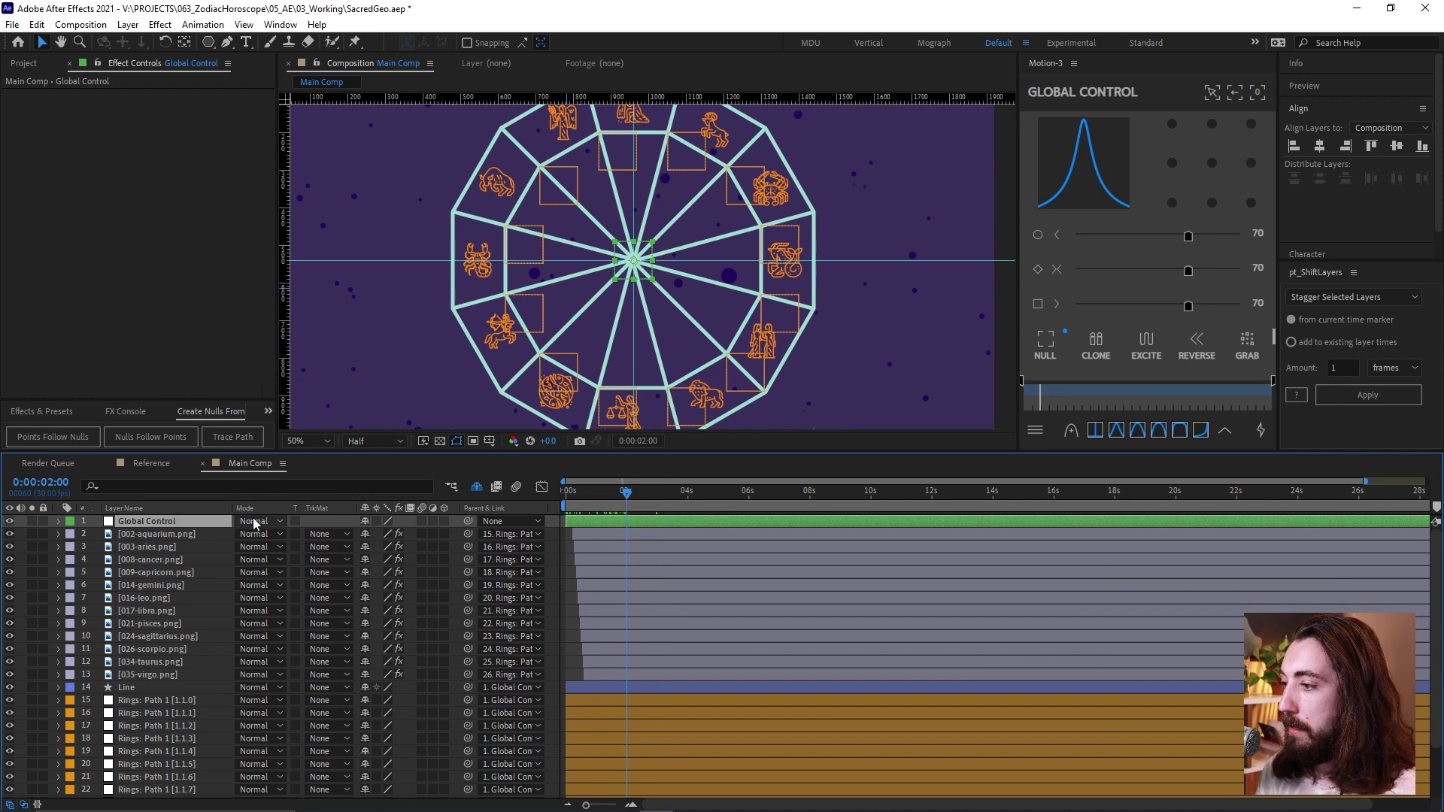
Keyframe Global Control's Rotation at 0° at 2s and -79° at the start, then preview.
key("r")
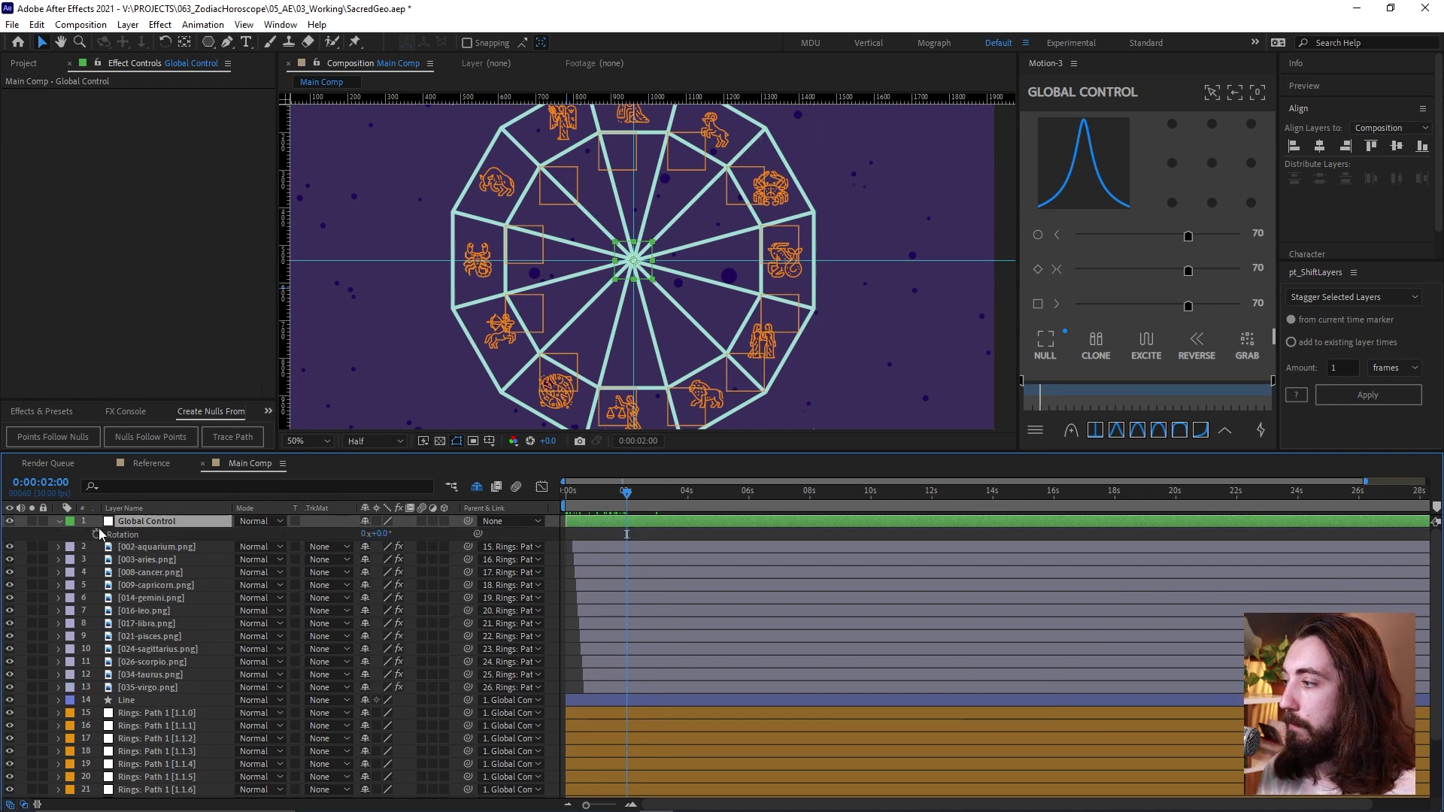
left_click(97, 533)
left_click_drag(615, 502, 566, 510)
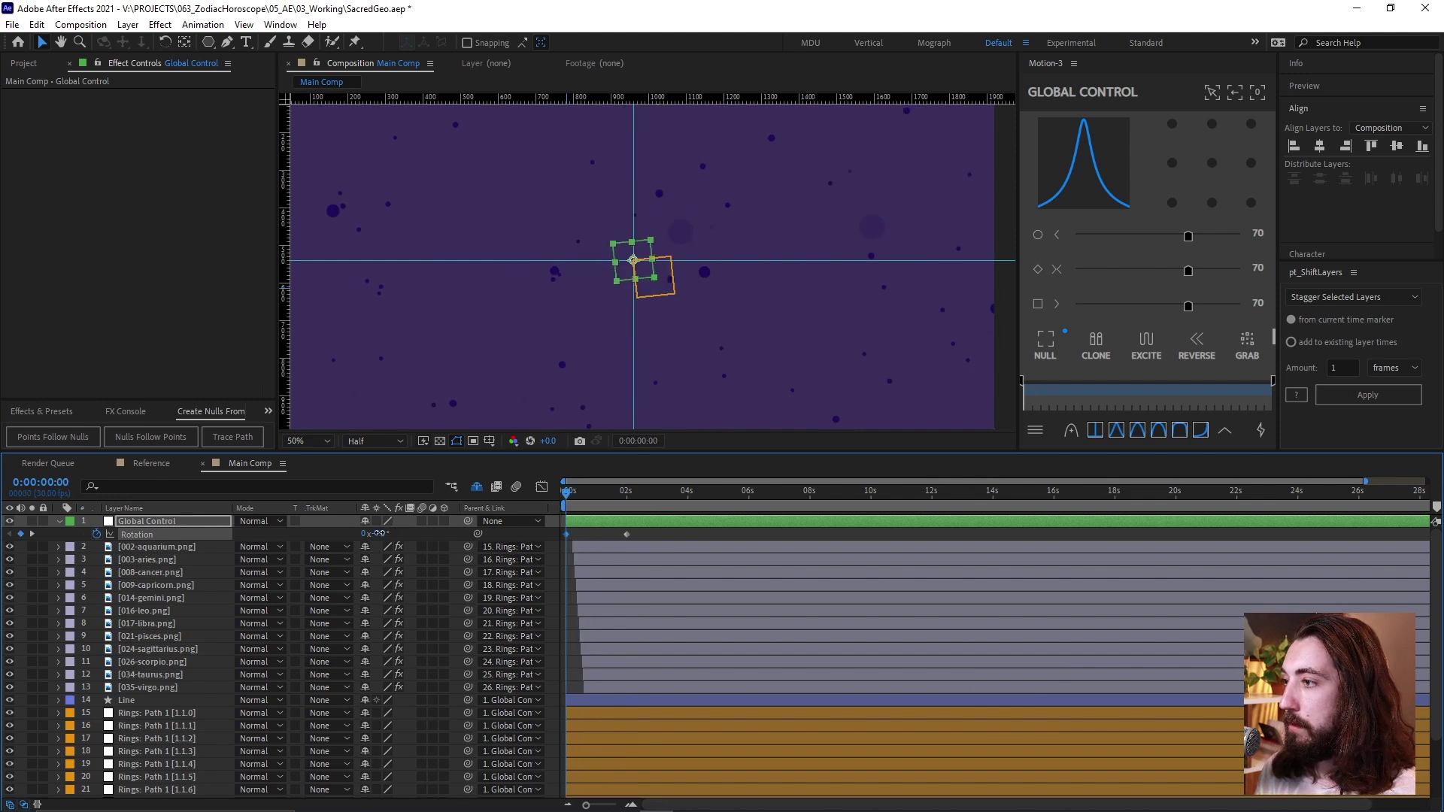
left_click_drag(378, 533, 323, 528)
left_click(636, 540)
left_click(627, 534)
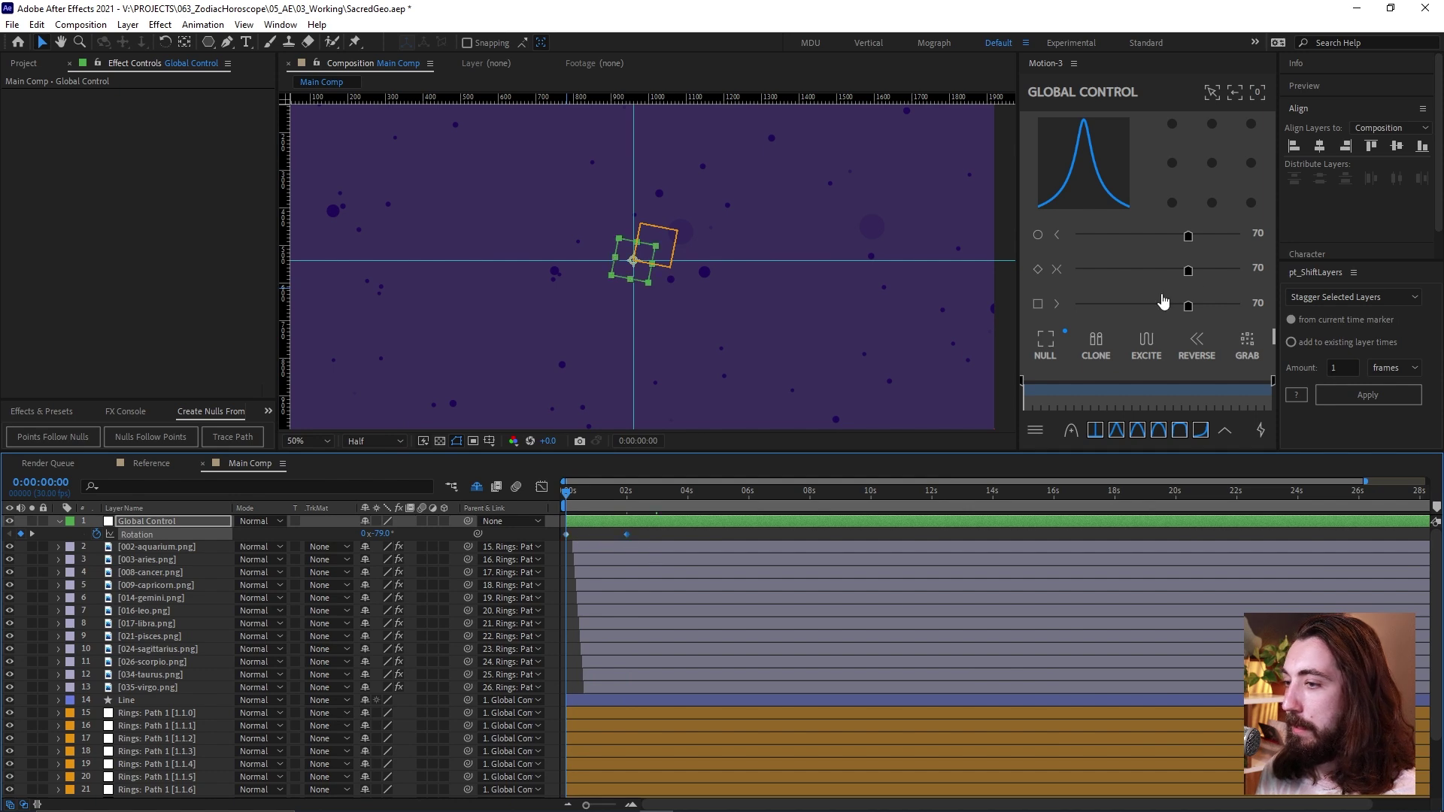
left_click(1188, 272)
key("space")
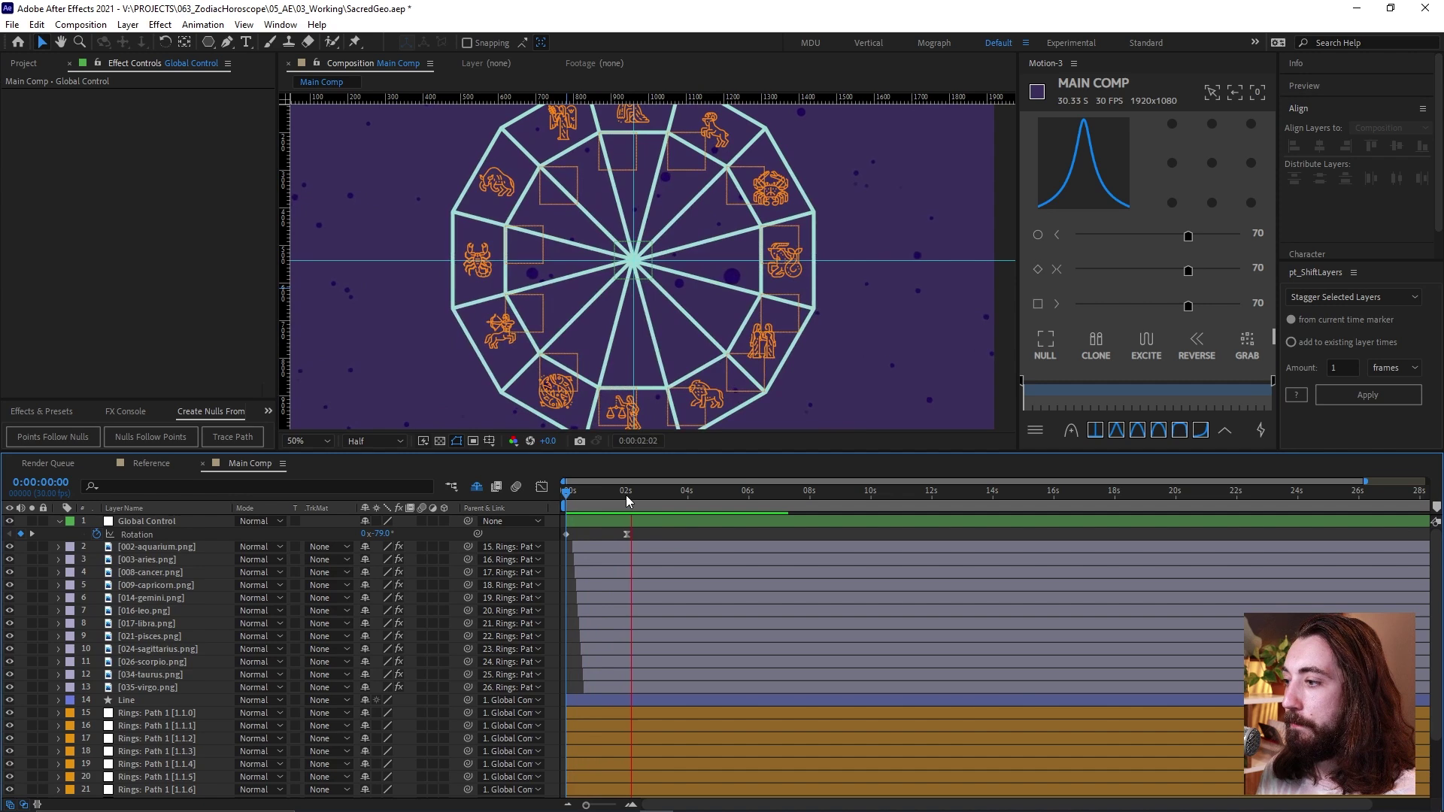
Add a rotation keyframe near 4s at about -210° and apply Motion easing to the keyframes.
left_click_drag(626, 495, 689, 508)
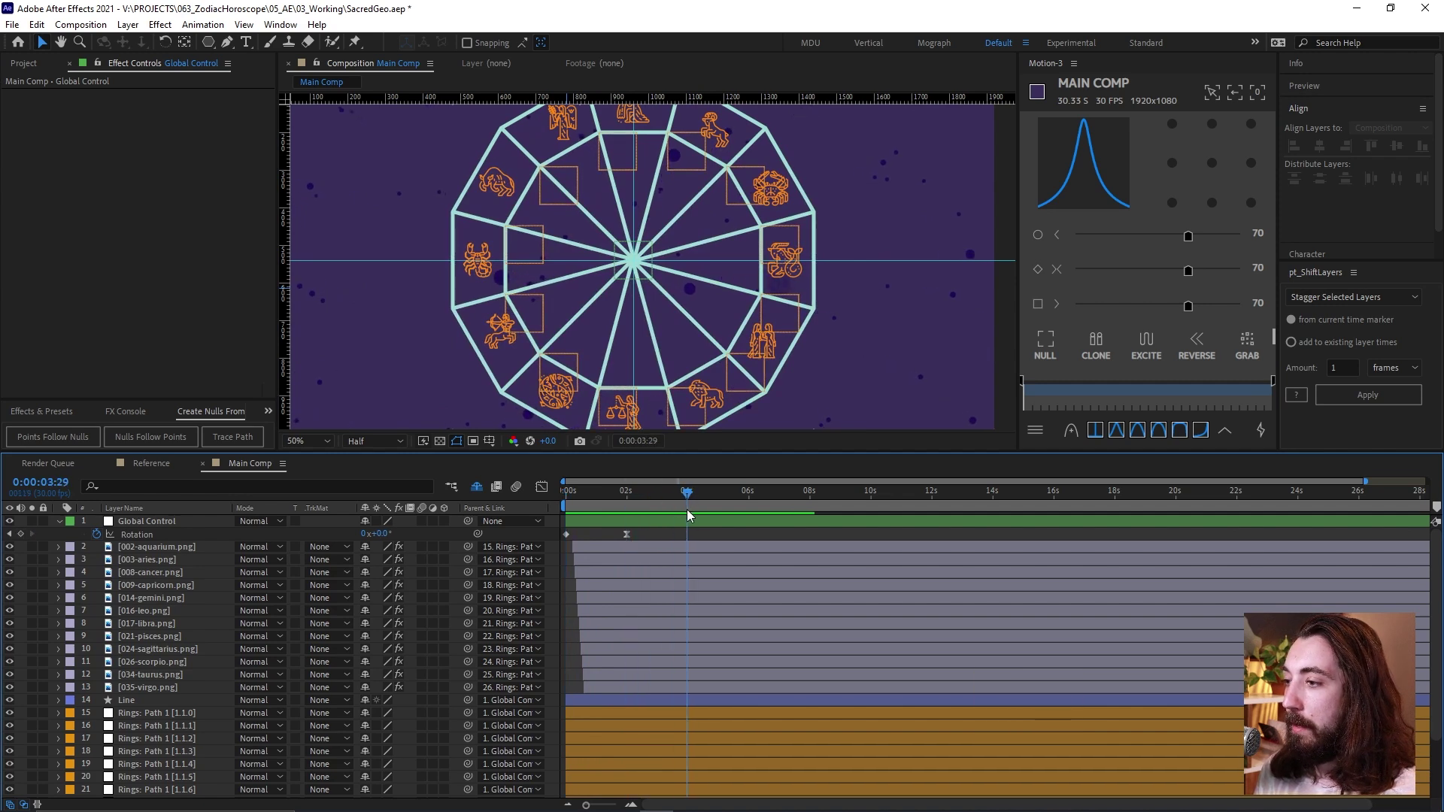
left_click_drag(383, 535, 200, 517)
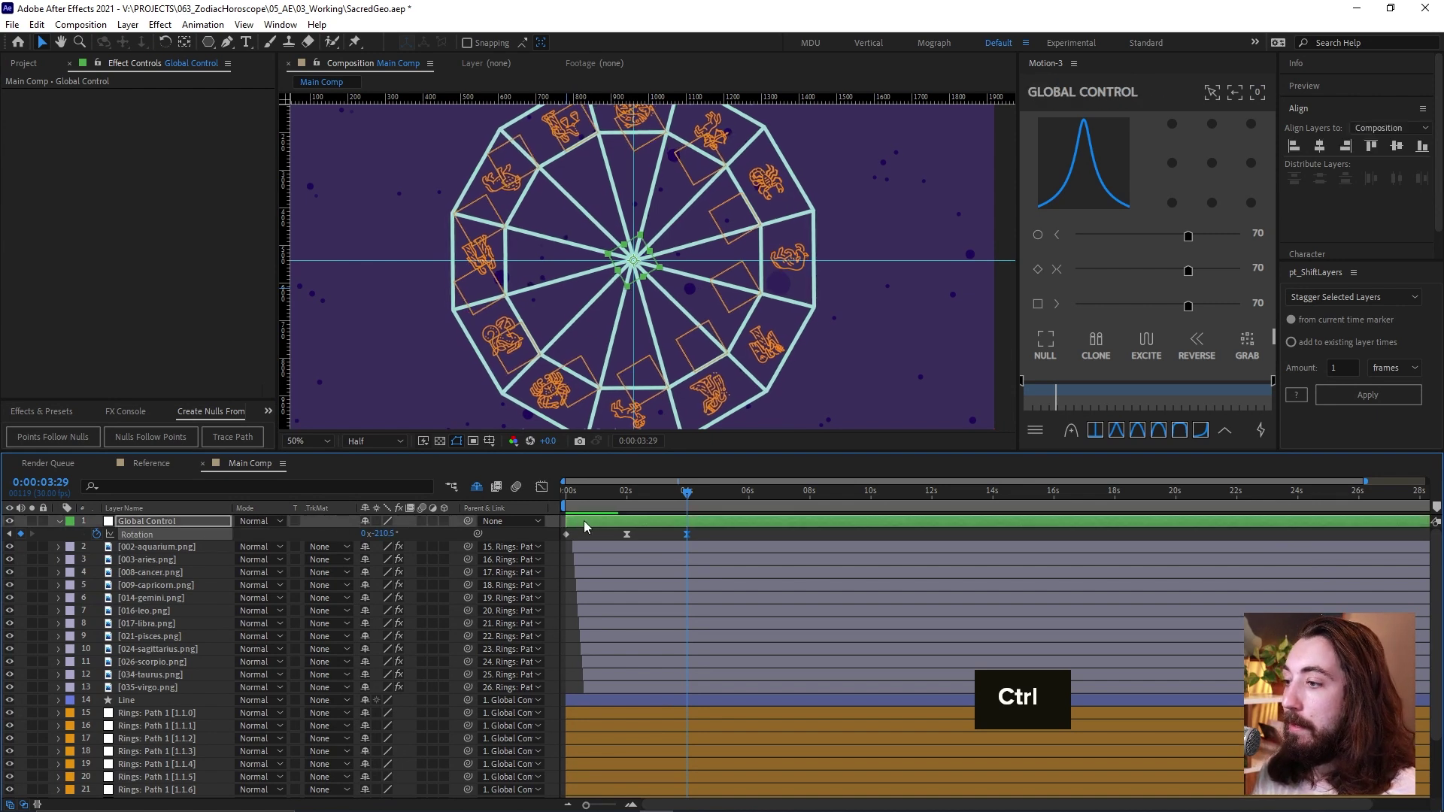
key("ctrl+alt+a")
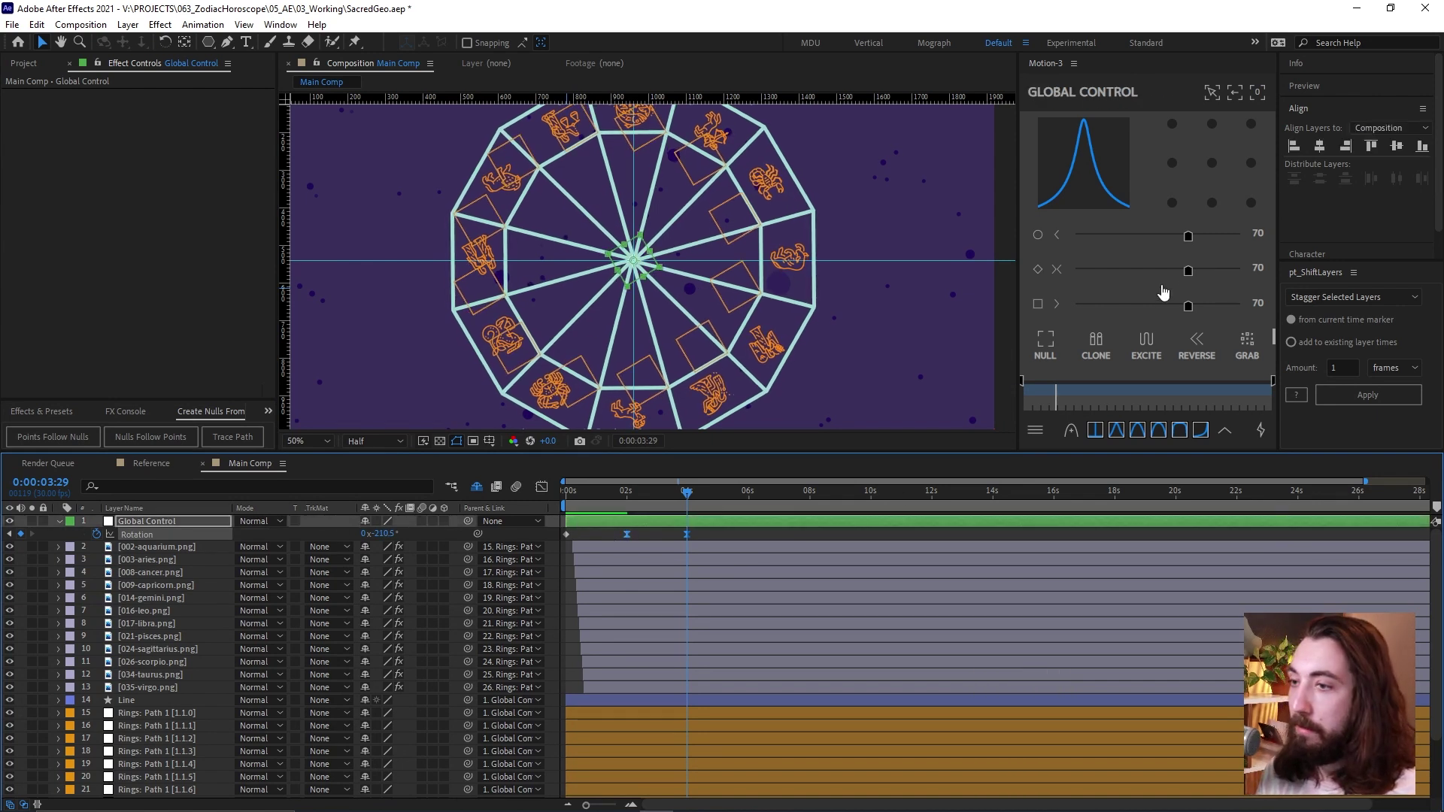
left_click(1161, 288)
left_click_drag(616, 489, 535, 499)
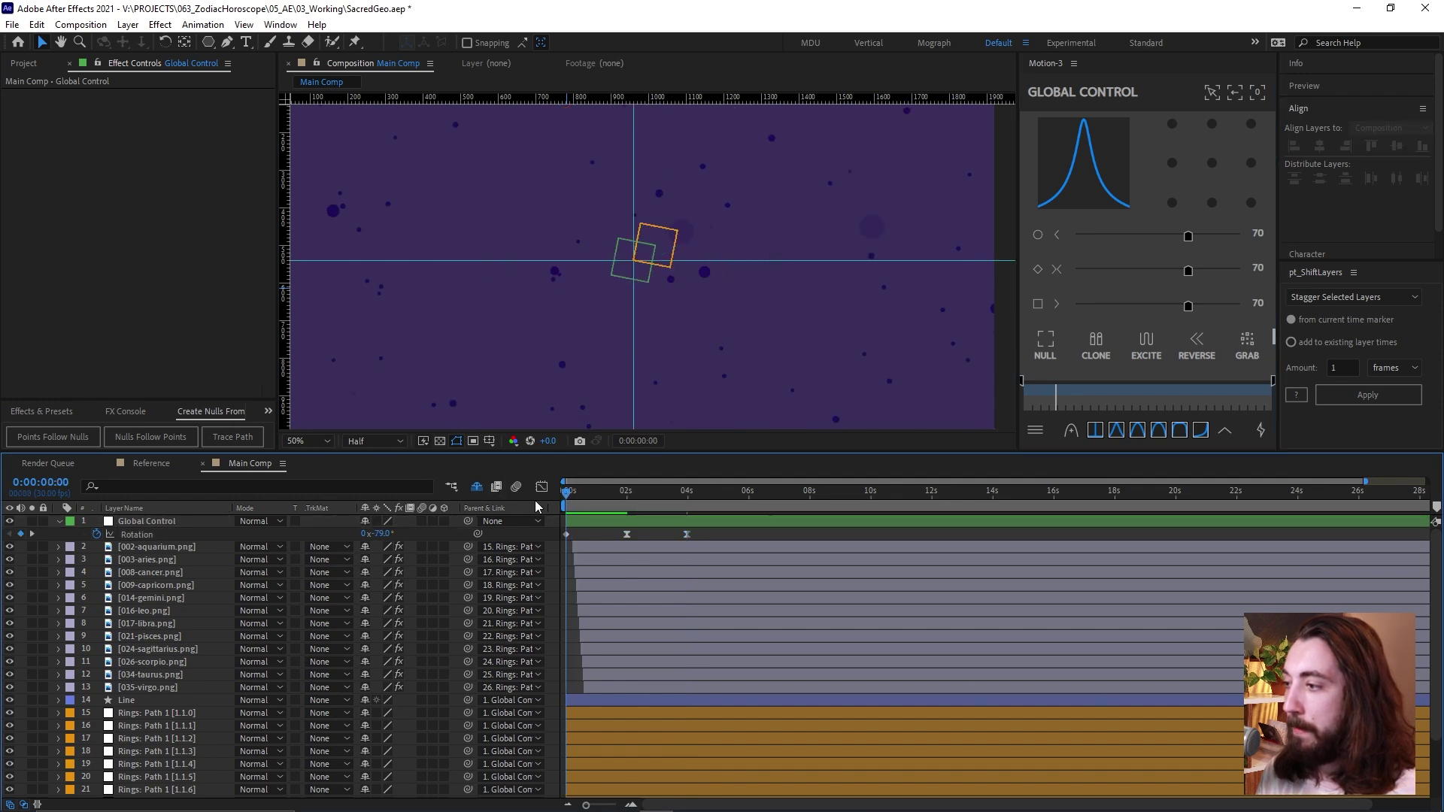
key("space")
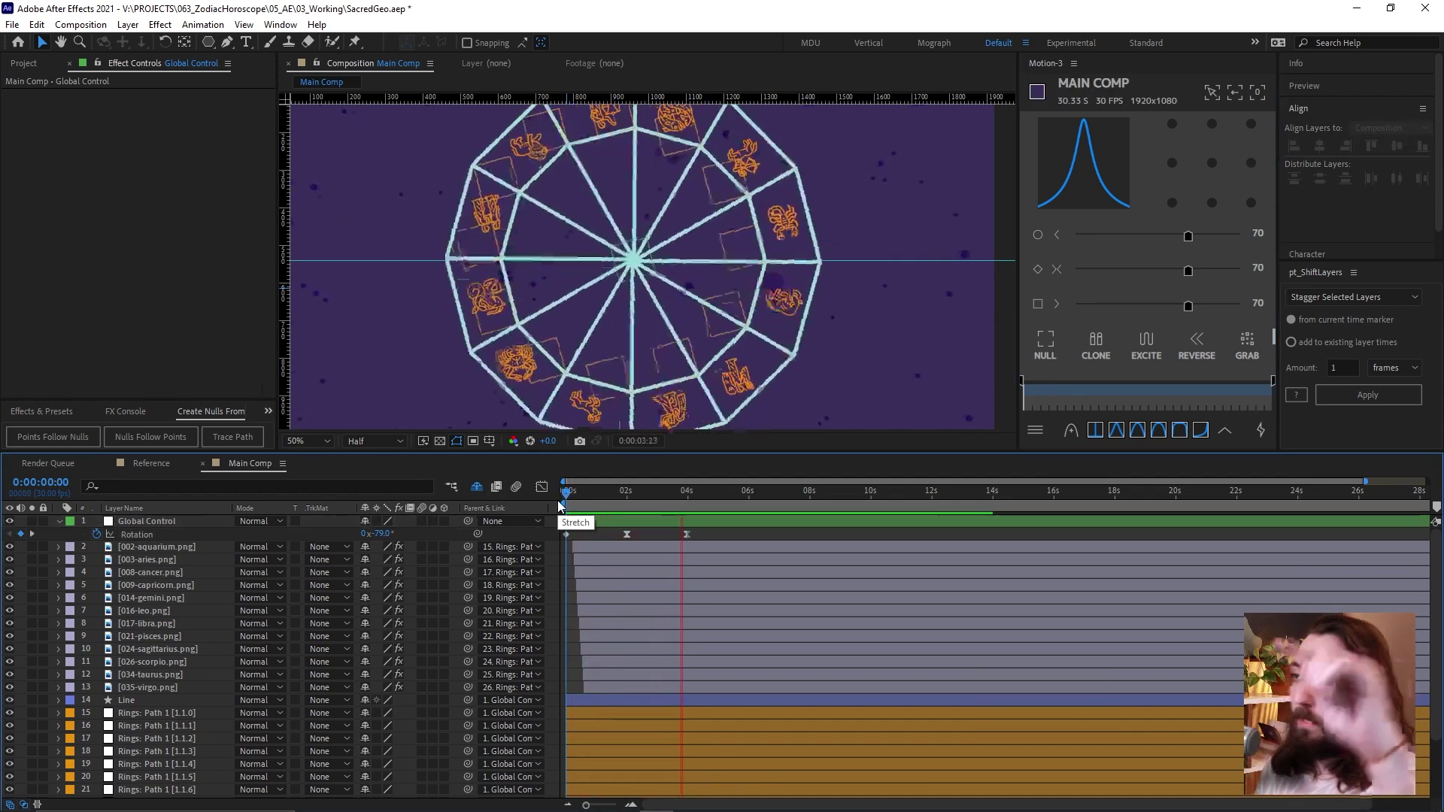
left_click(664, 492)
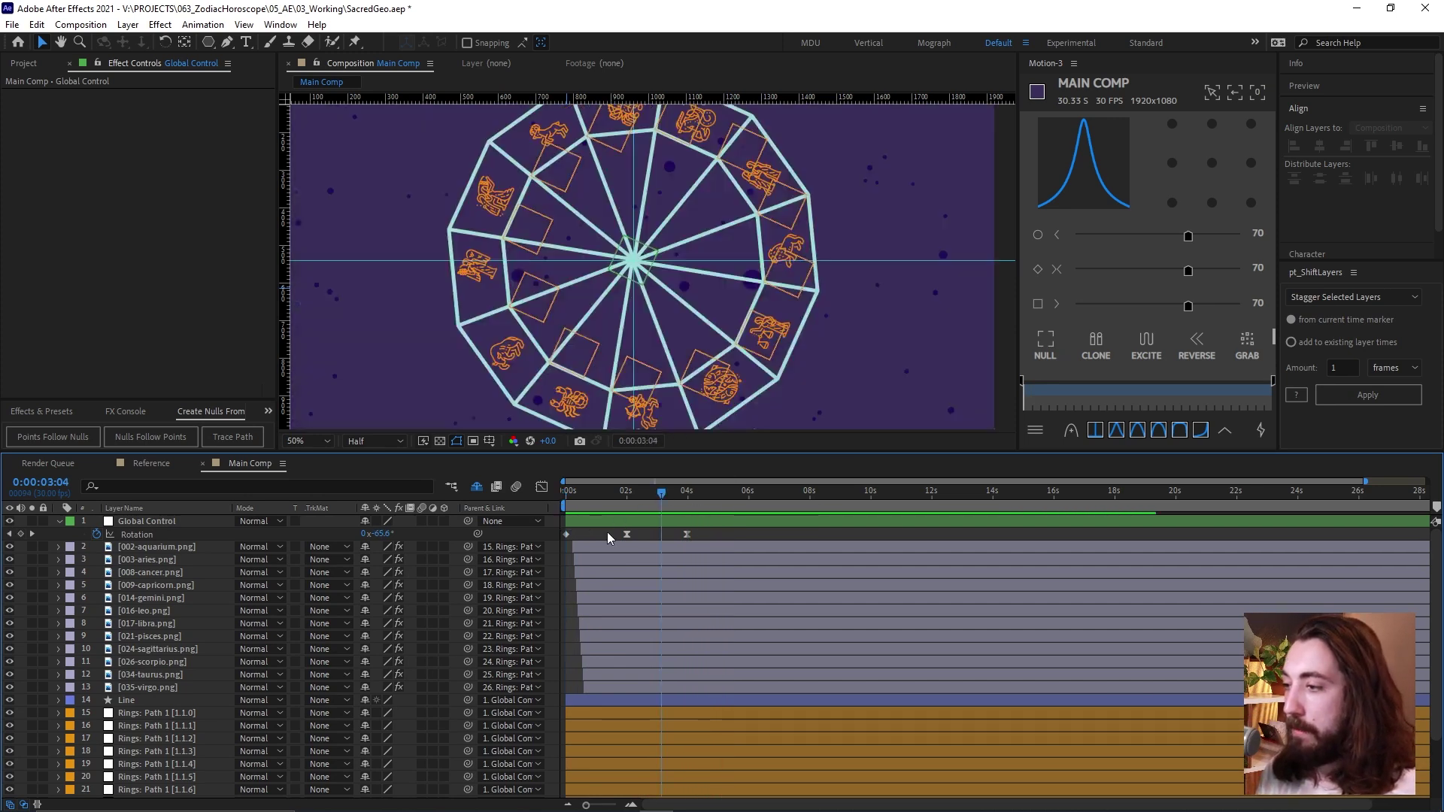
left_click(787, 535)
left_click_drag(775, 452, 775, 484)
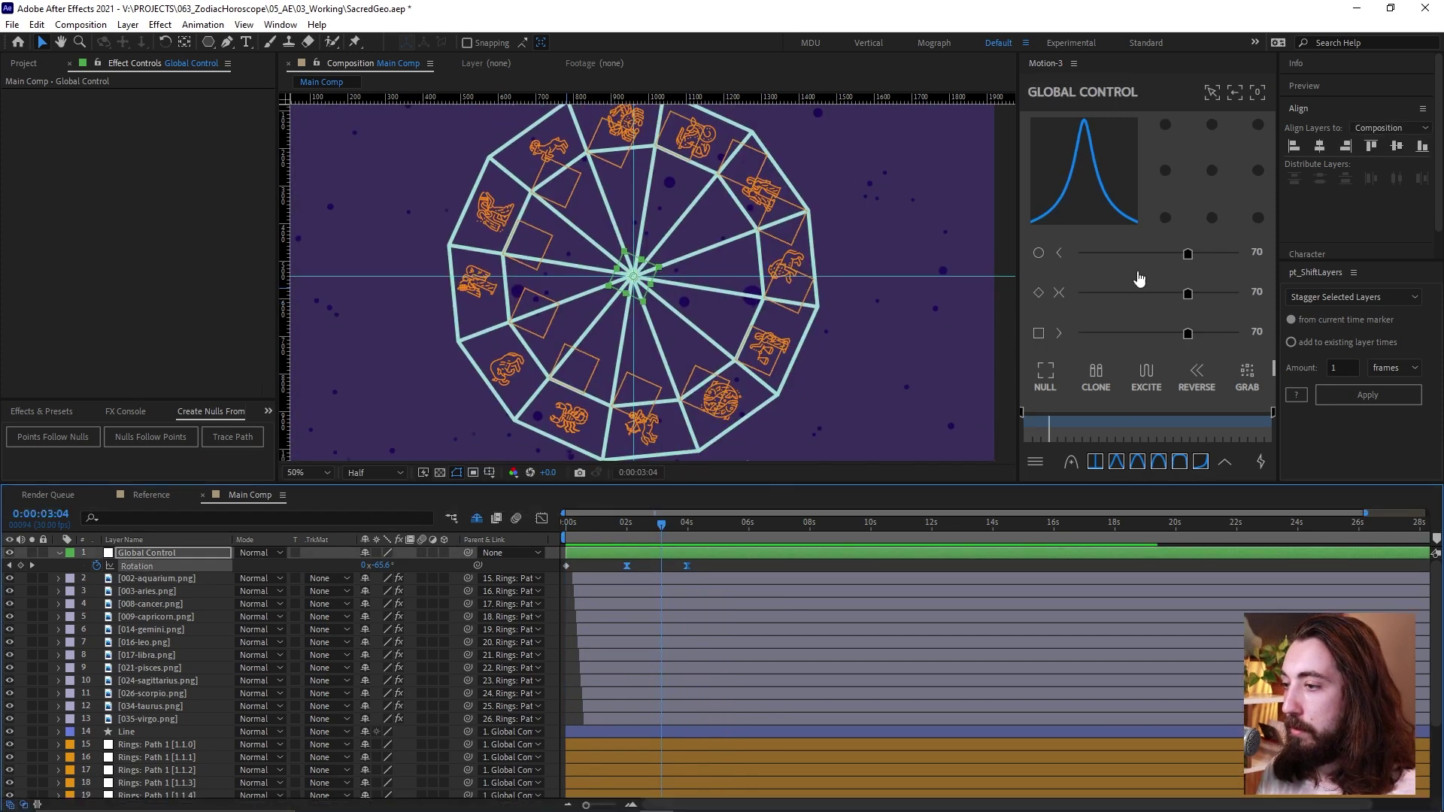
left_click(1189, 298)
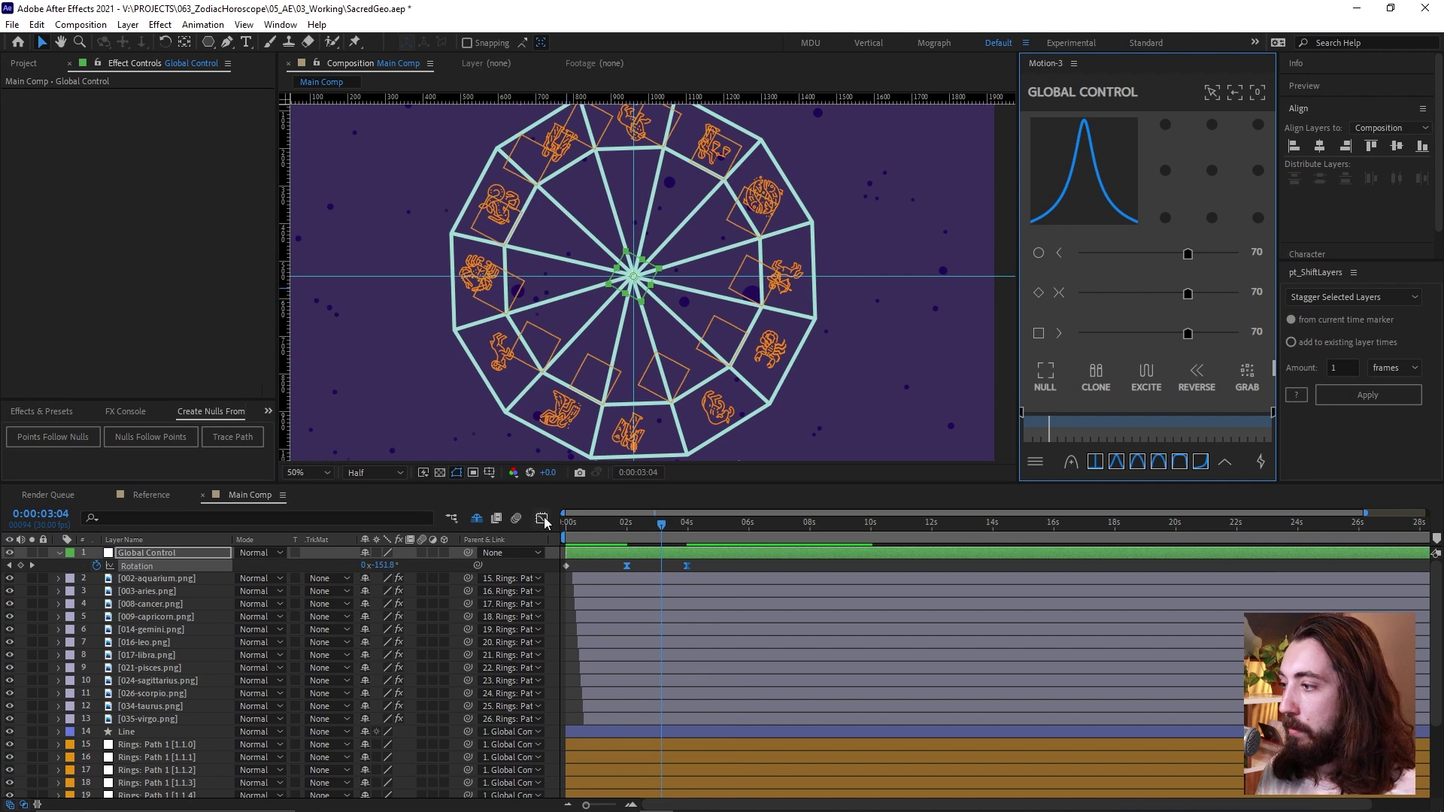
In the Graph Editor, raise the 2s rotation keyframe to 7.26° for a slight overshoot.
left_click(542, 520)
left_click(723, 614)
scroll(700, 525, "up", 3, "alt")
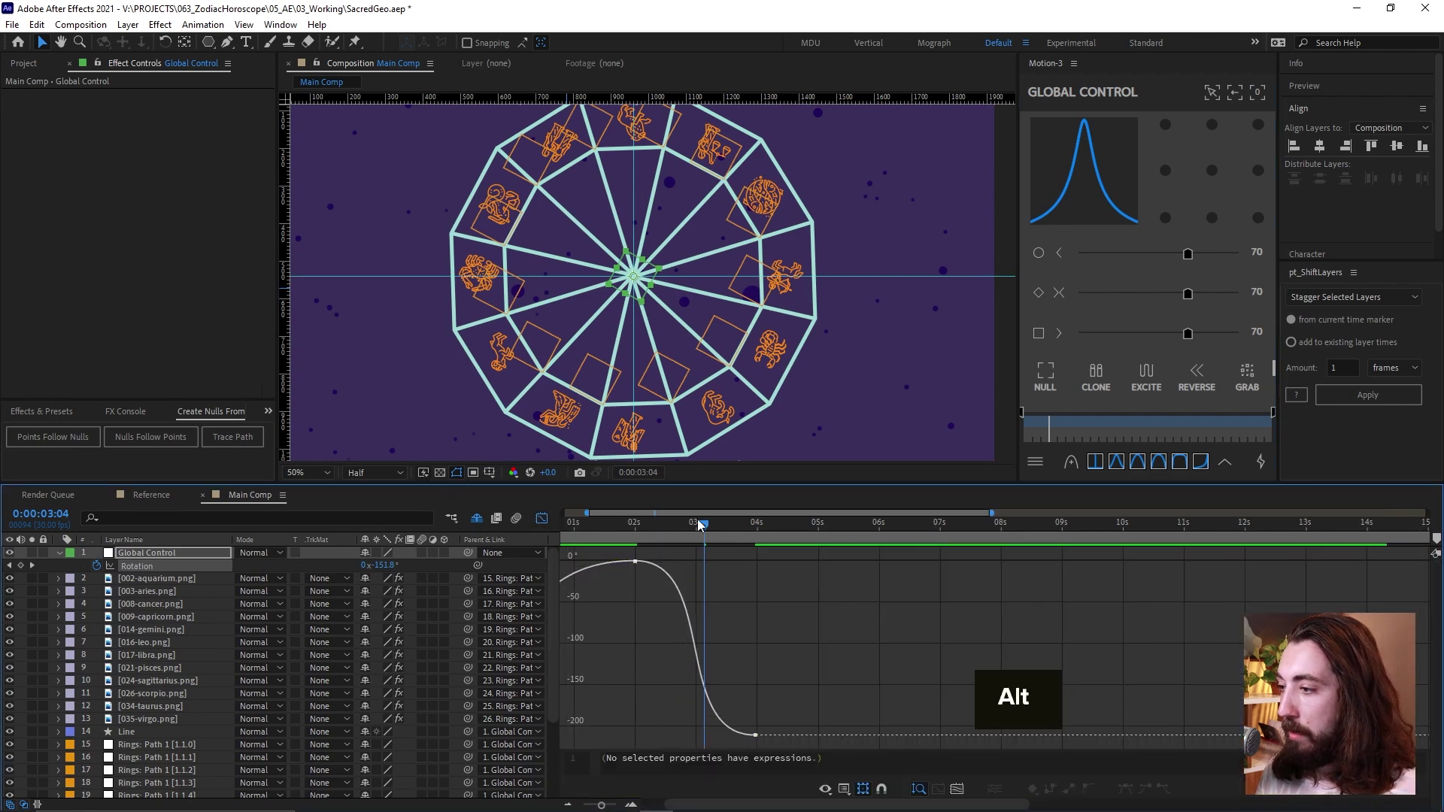
left_click_drag(647, 535, 666, 564)
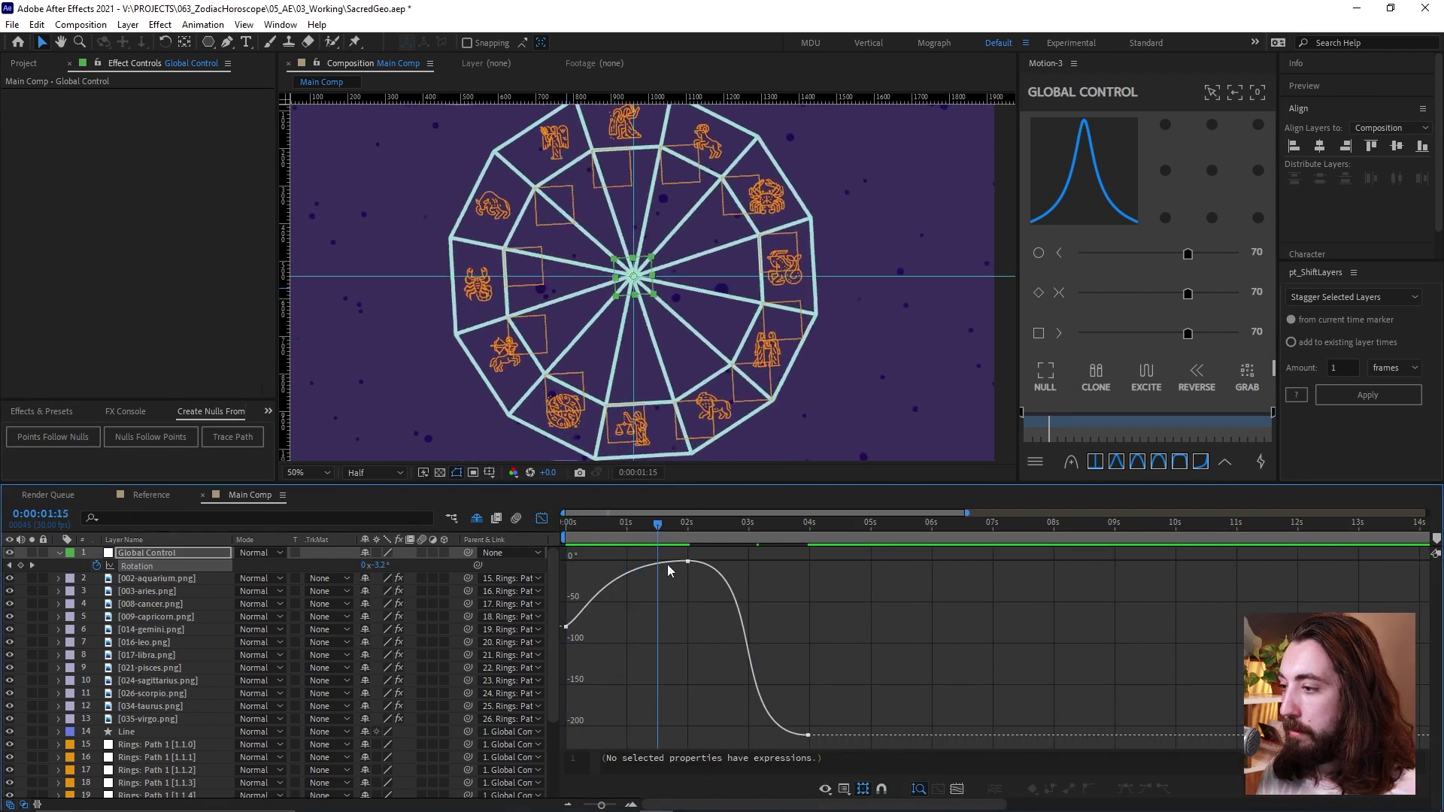
left_click(840, 796)
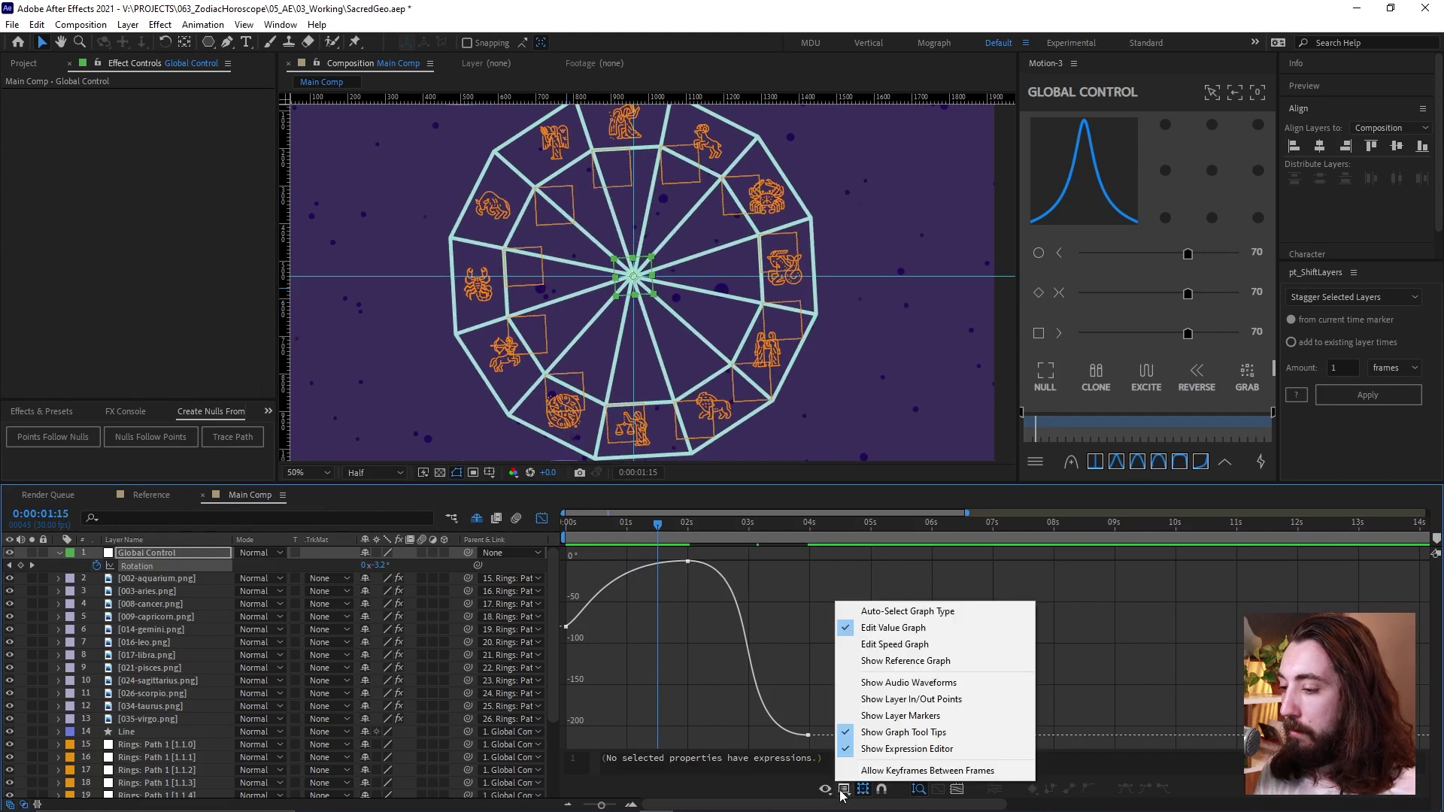
left_click(759, 607)
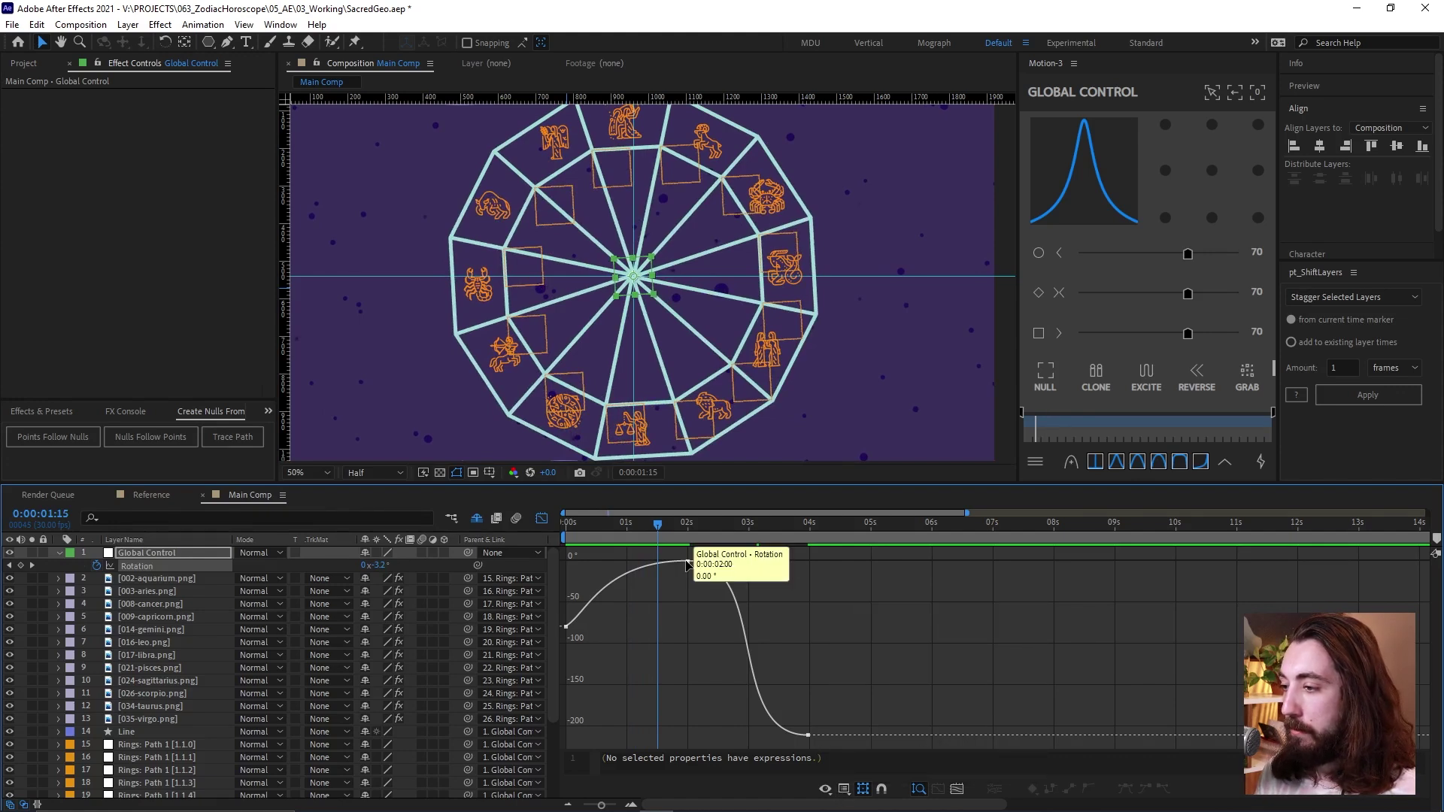
left_click_drag(690, 567, 690, 561)
key("space")
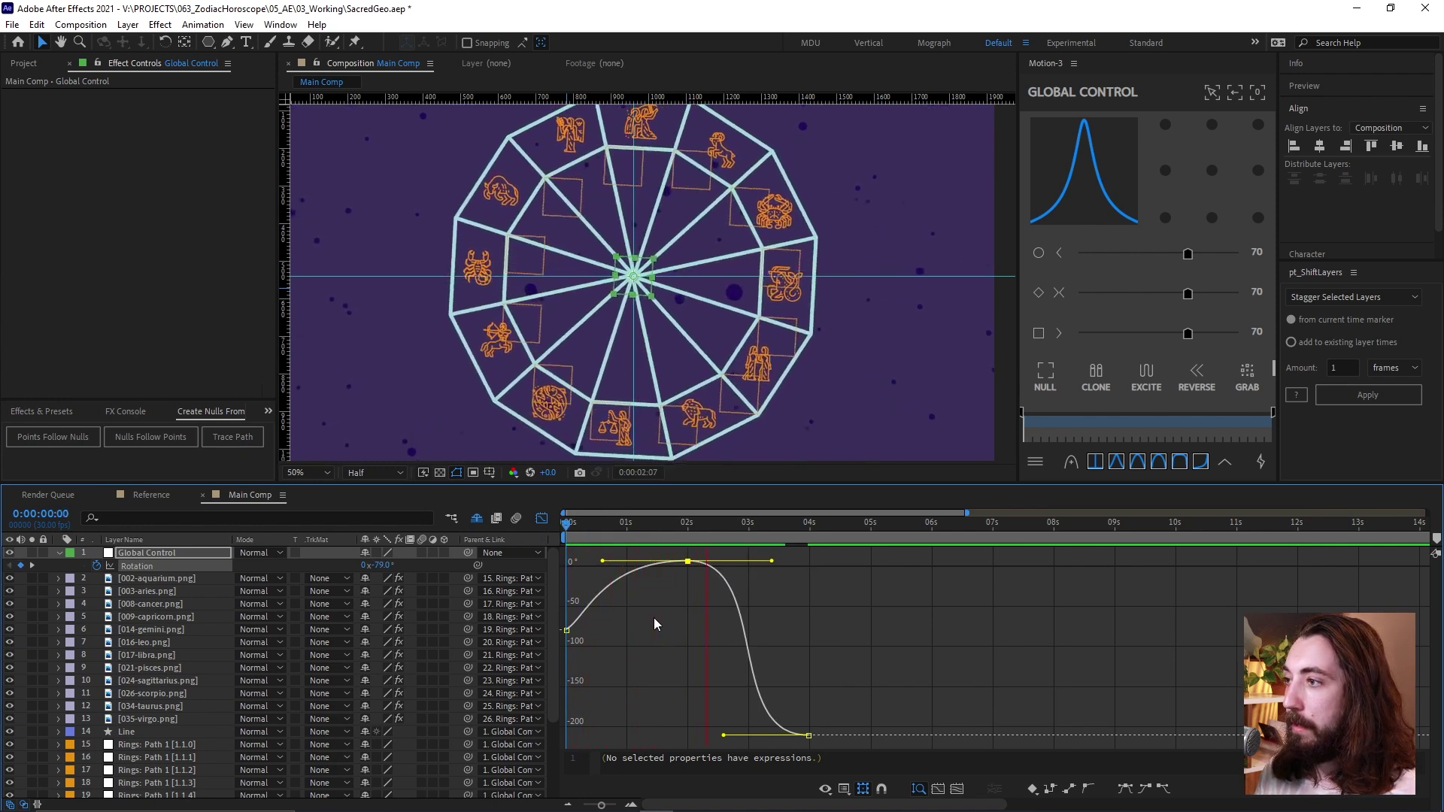
key("space")
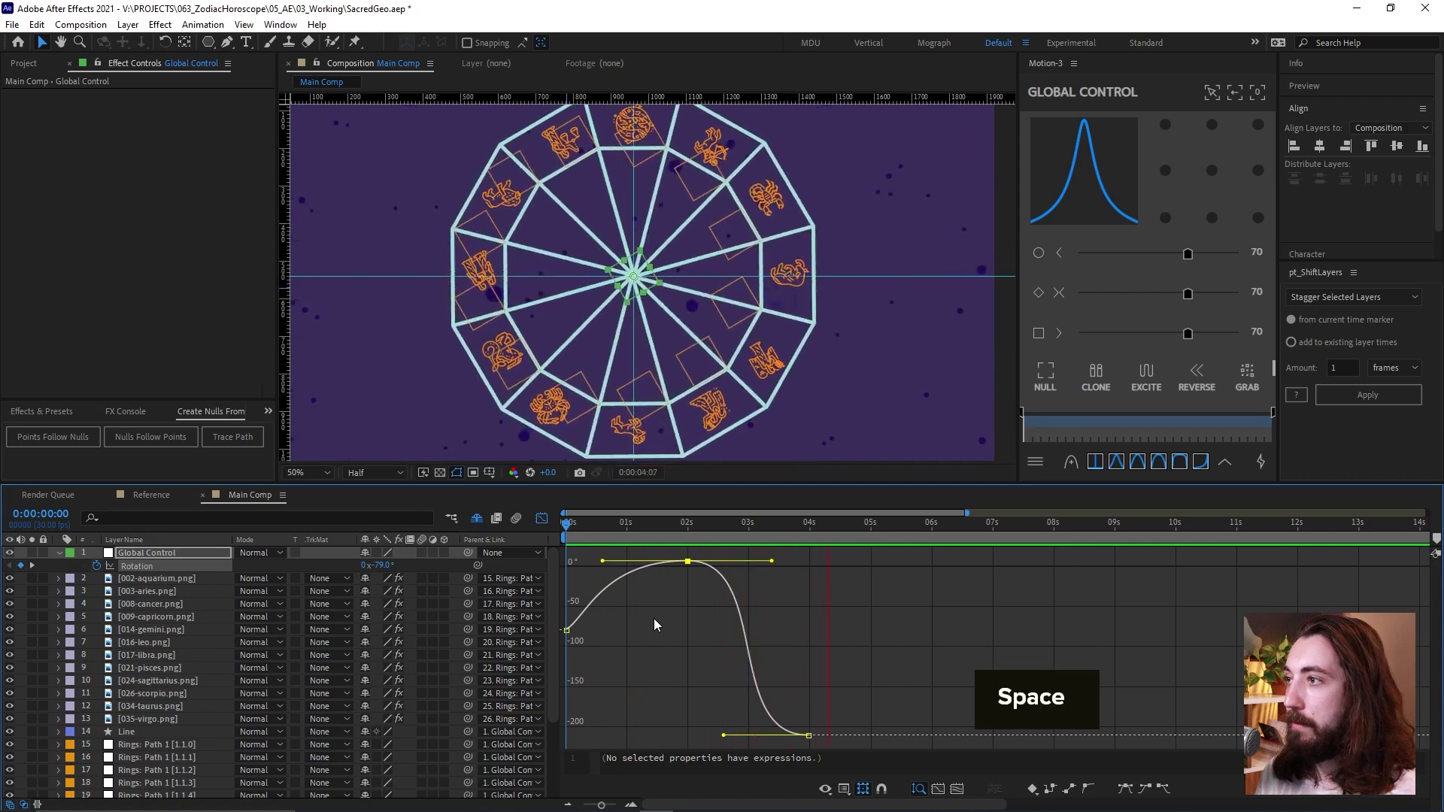
Move the final rotation keyframe to 4:10, lengthen its incoming ease, and close the Graph Editor.
left_click_drag(809, 735, 831, 740)
left_click_drag(730, 737, 722, 741)
key("shift")
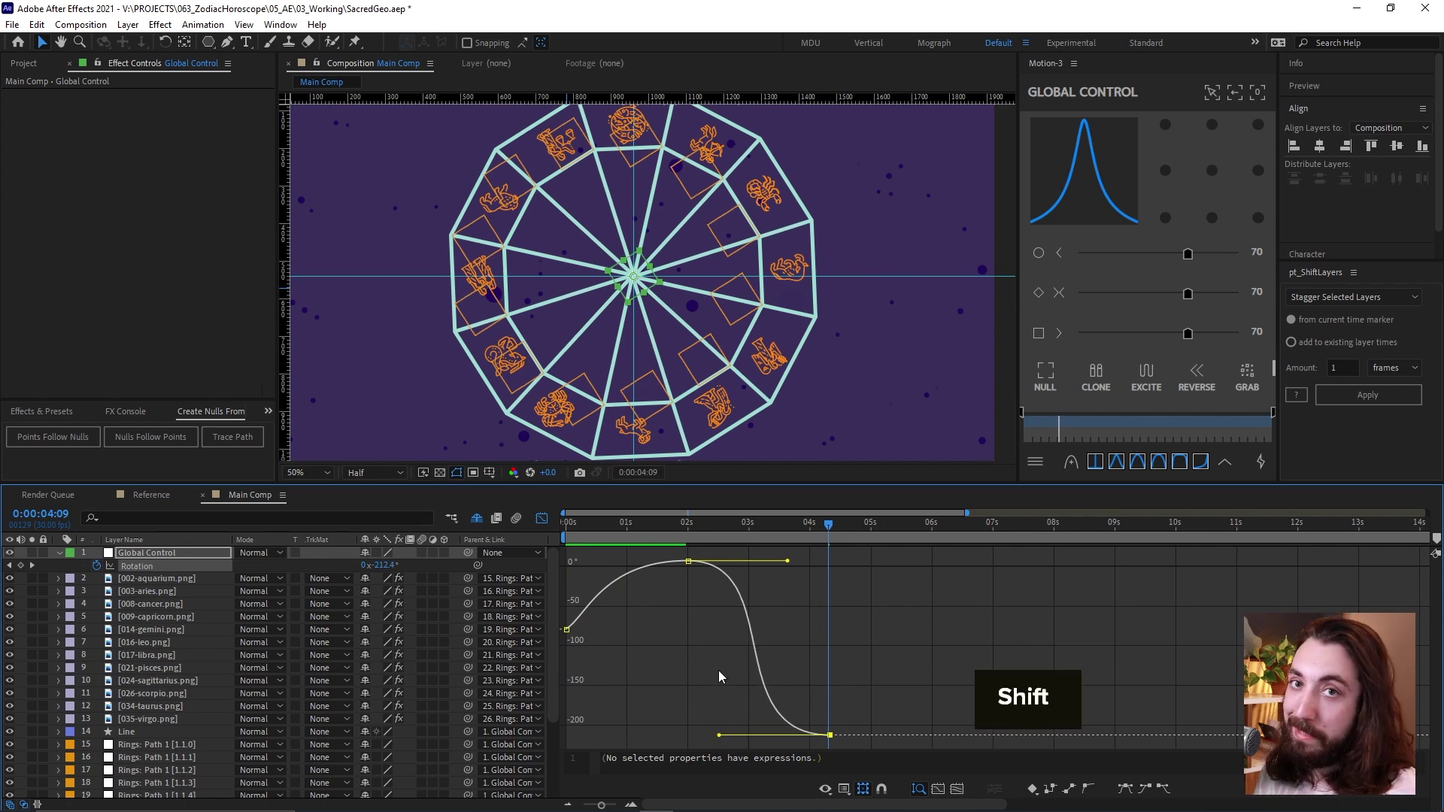
left_click(542, 518)
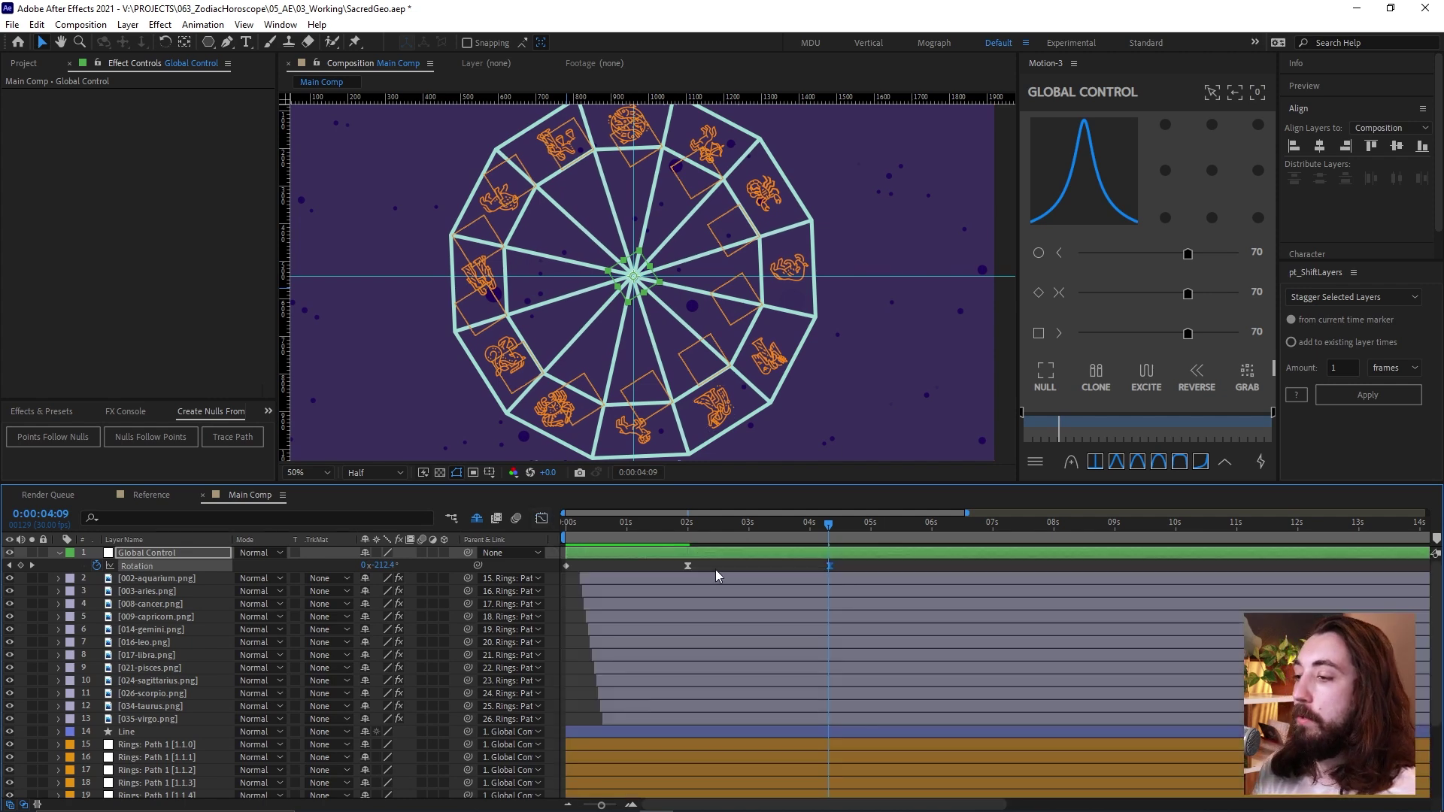
left_click(542, 518)
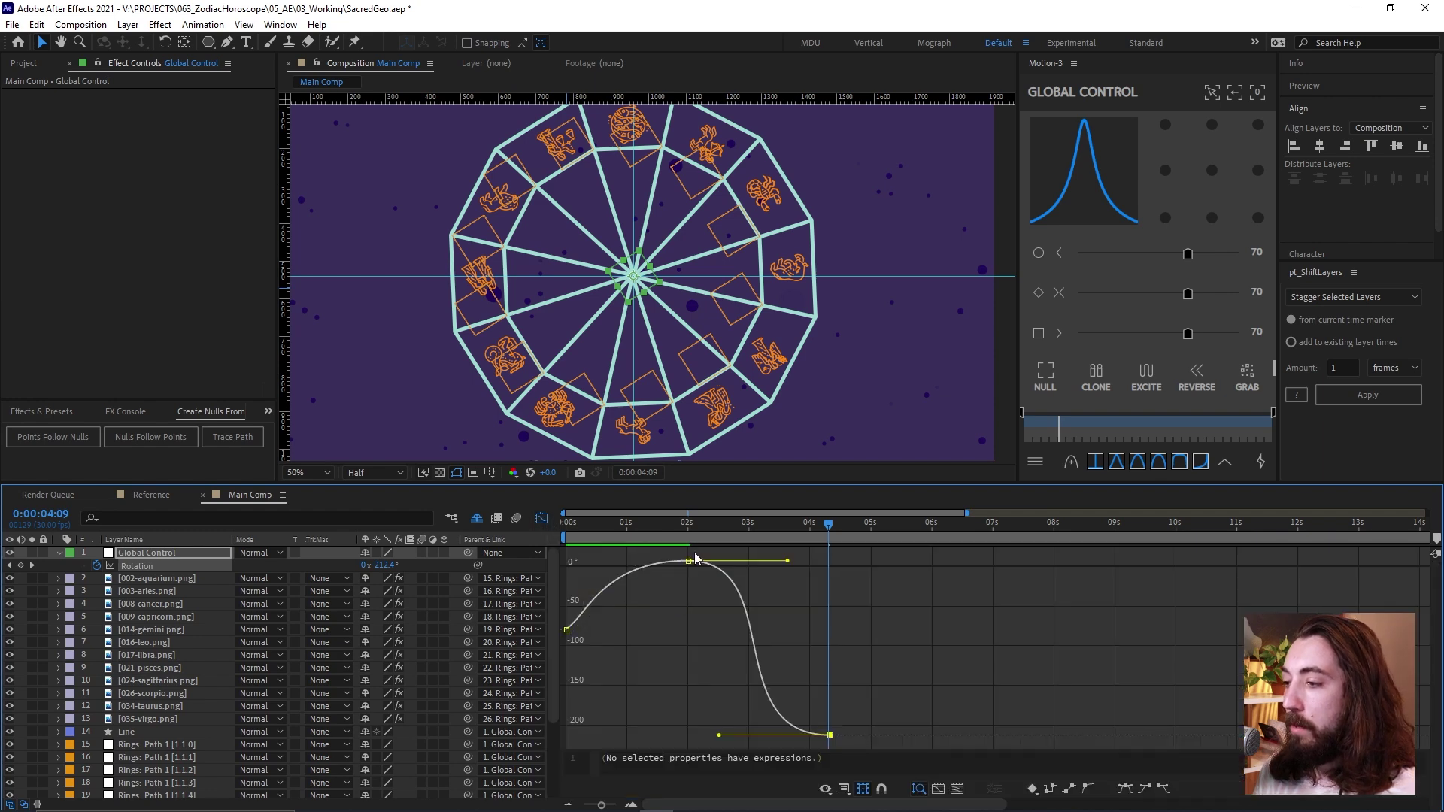
left_click(542, 519)
left_click_drag(662, 531, 753, 541)
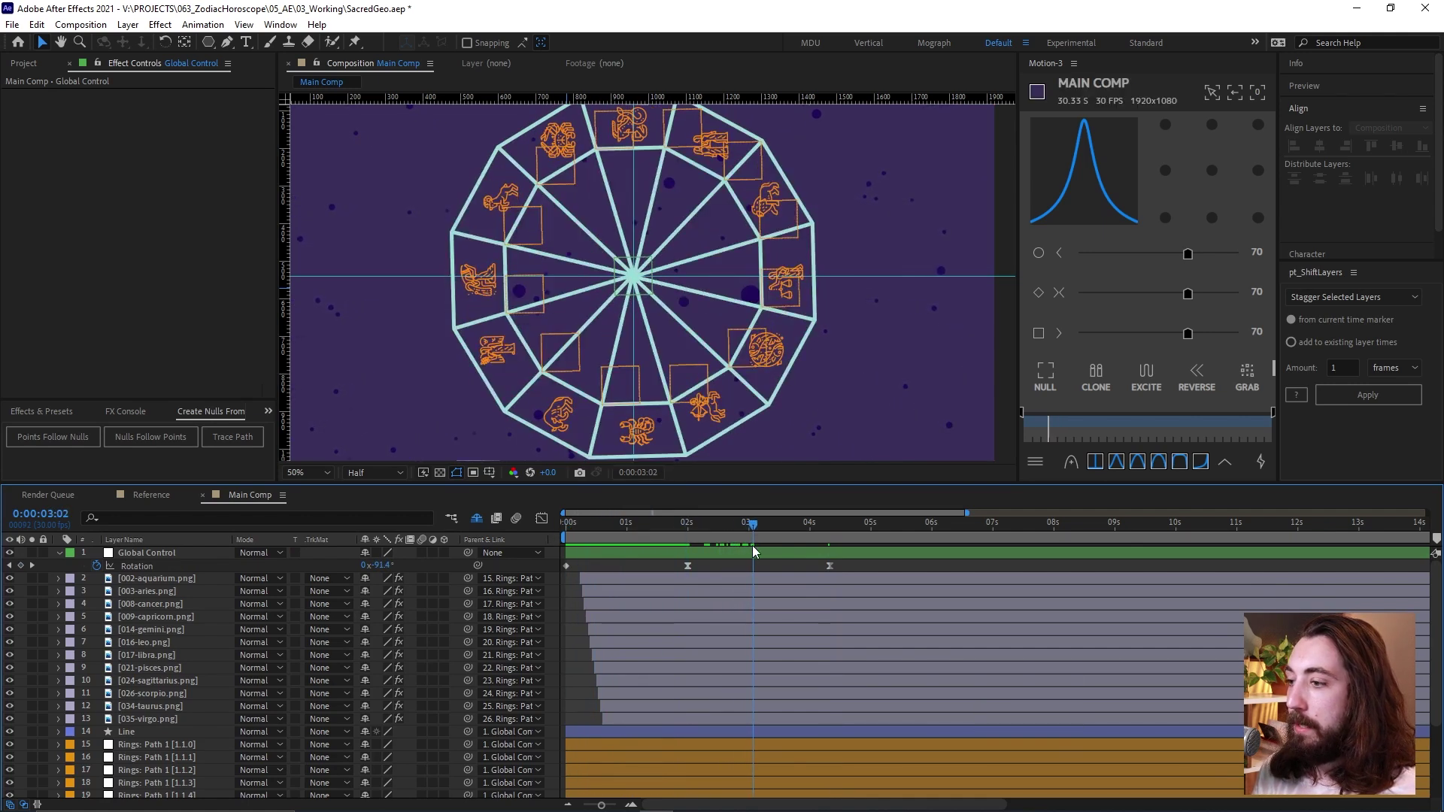
Add a Global Control Position keyframe at 960,540 around 3s, then jump to 4:10.
left_click(752, 557)
key("p")
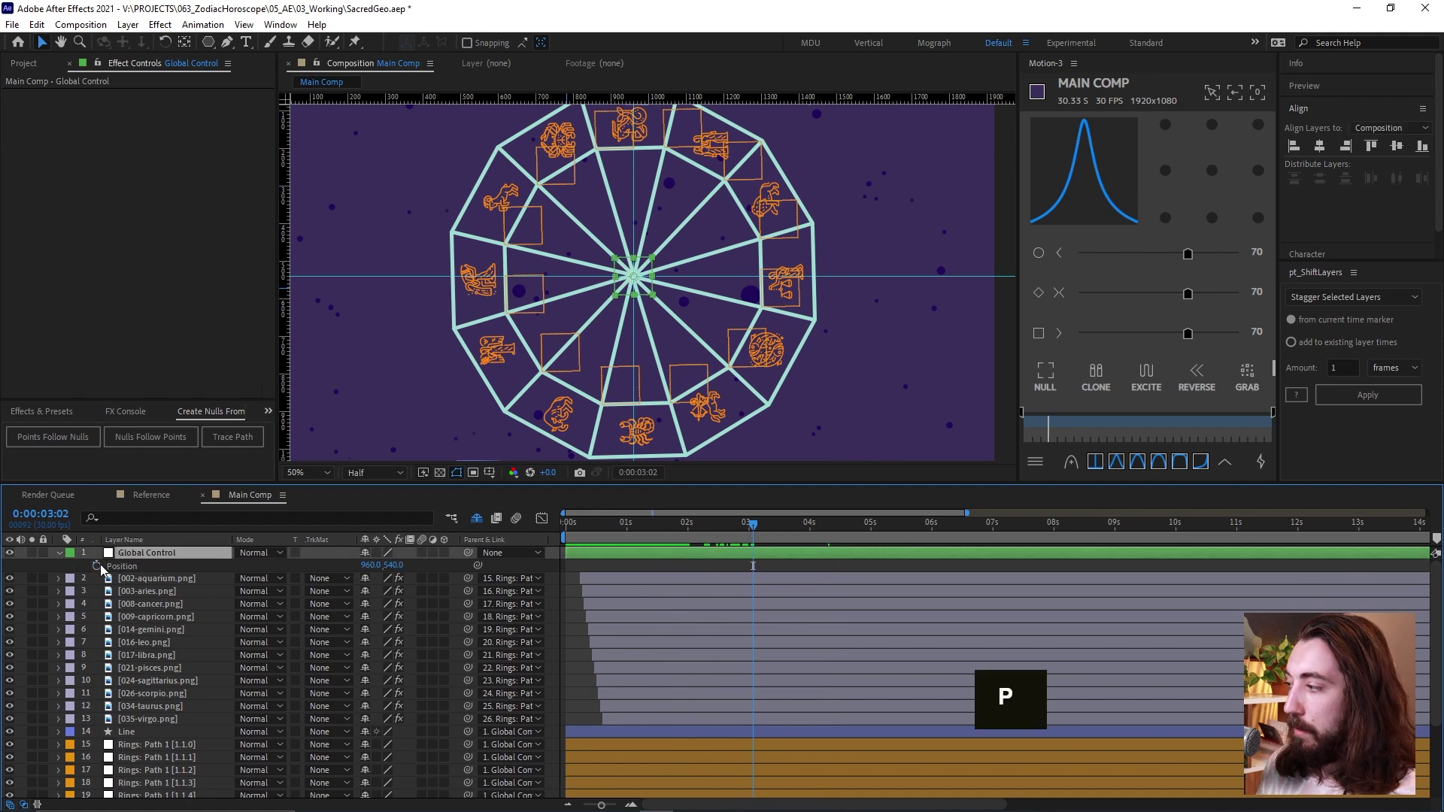
left_click(96, 565)
key("u")
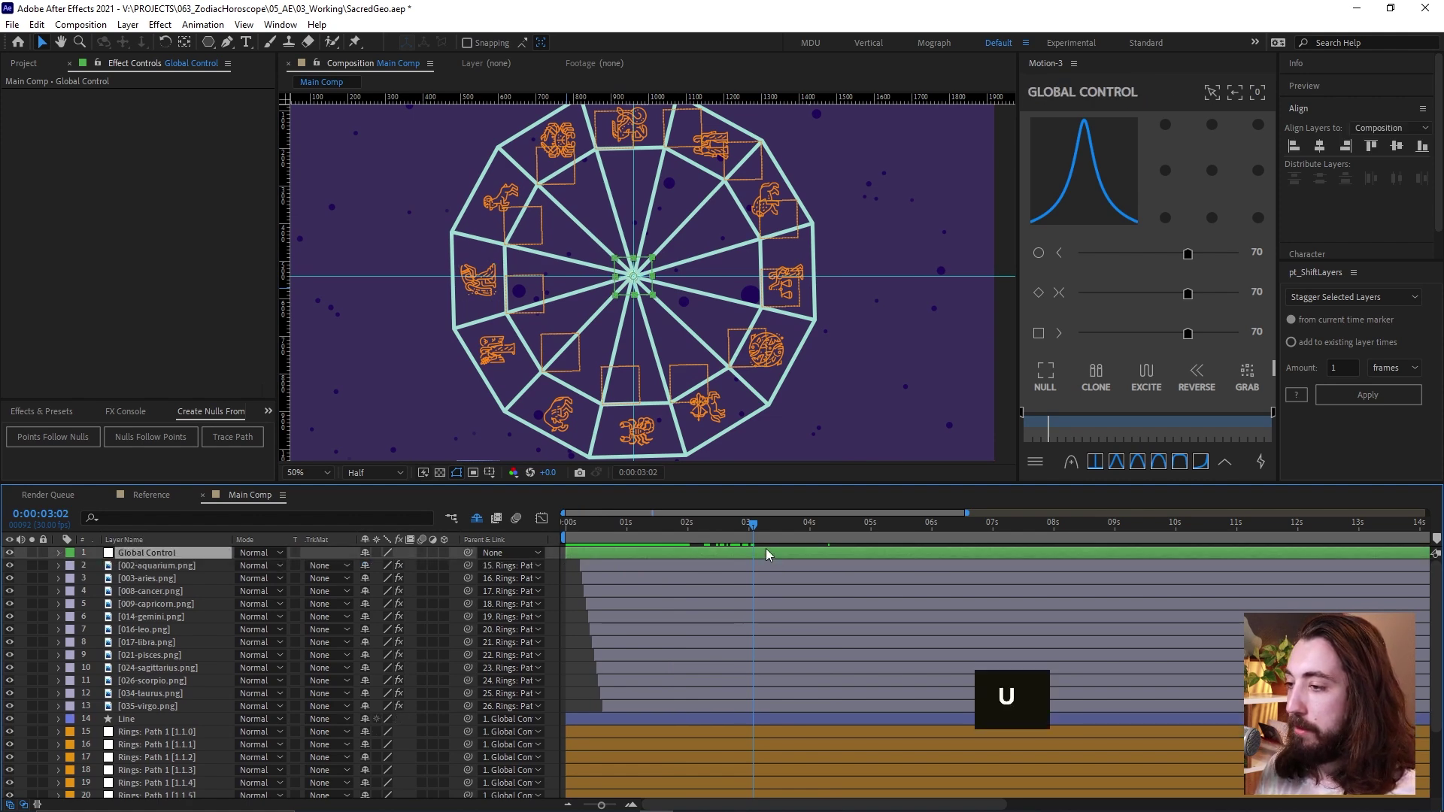
left_click(764, 531)
left_click_drag(766, 535, 837, 565)
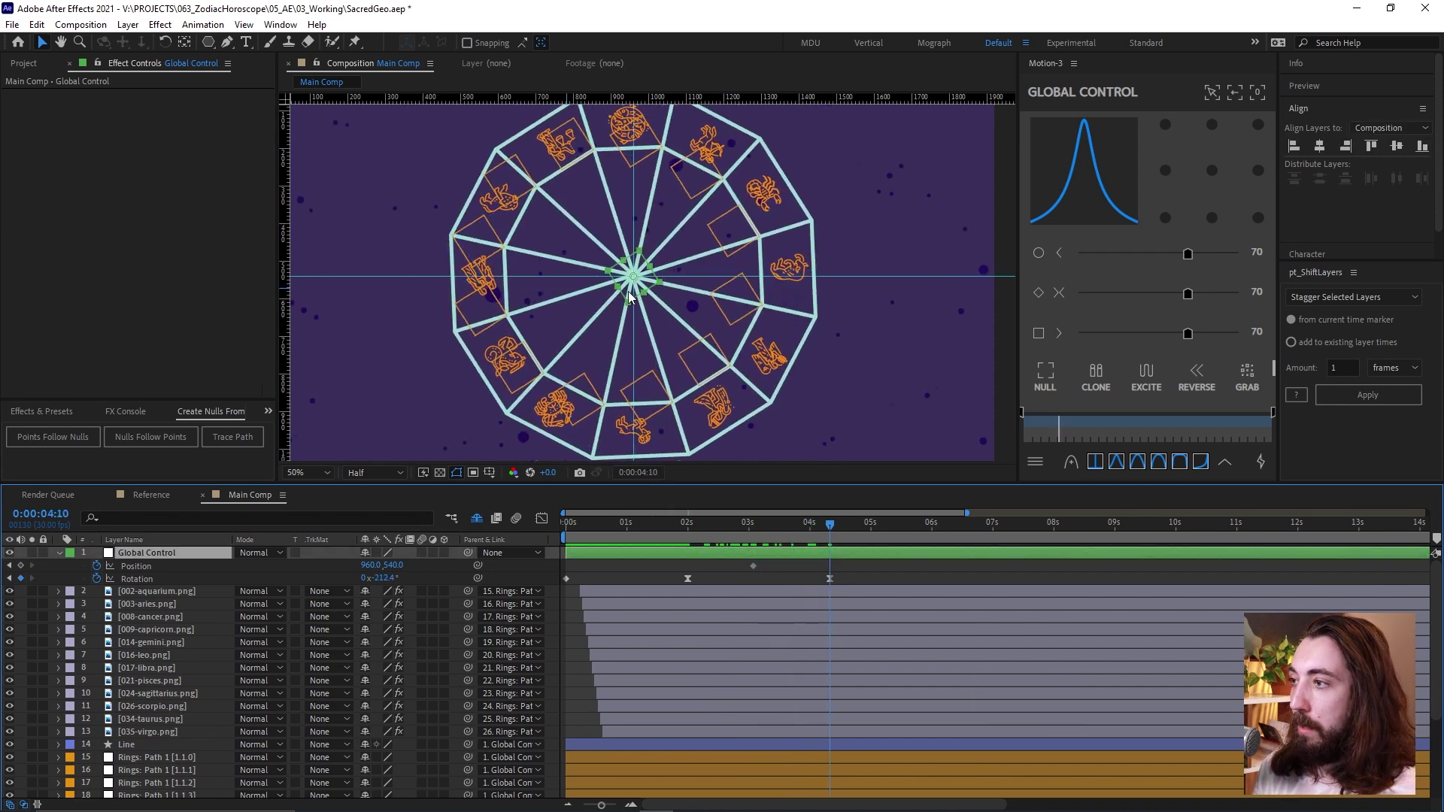
At 4:10 slide the wheel left to 576,540 and preview the spin-and-slide.
left_click_drag(631, 297, 486, 297)
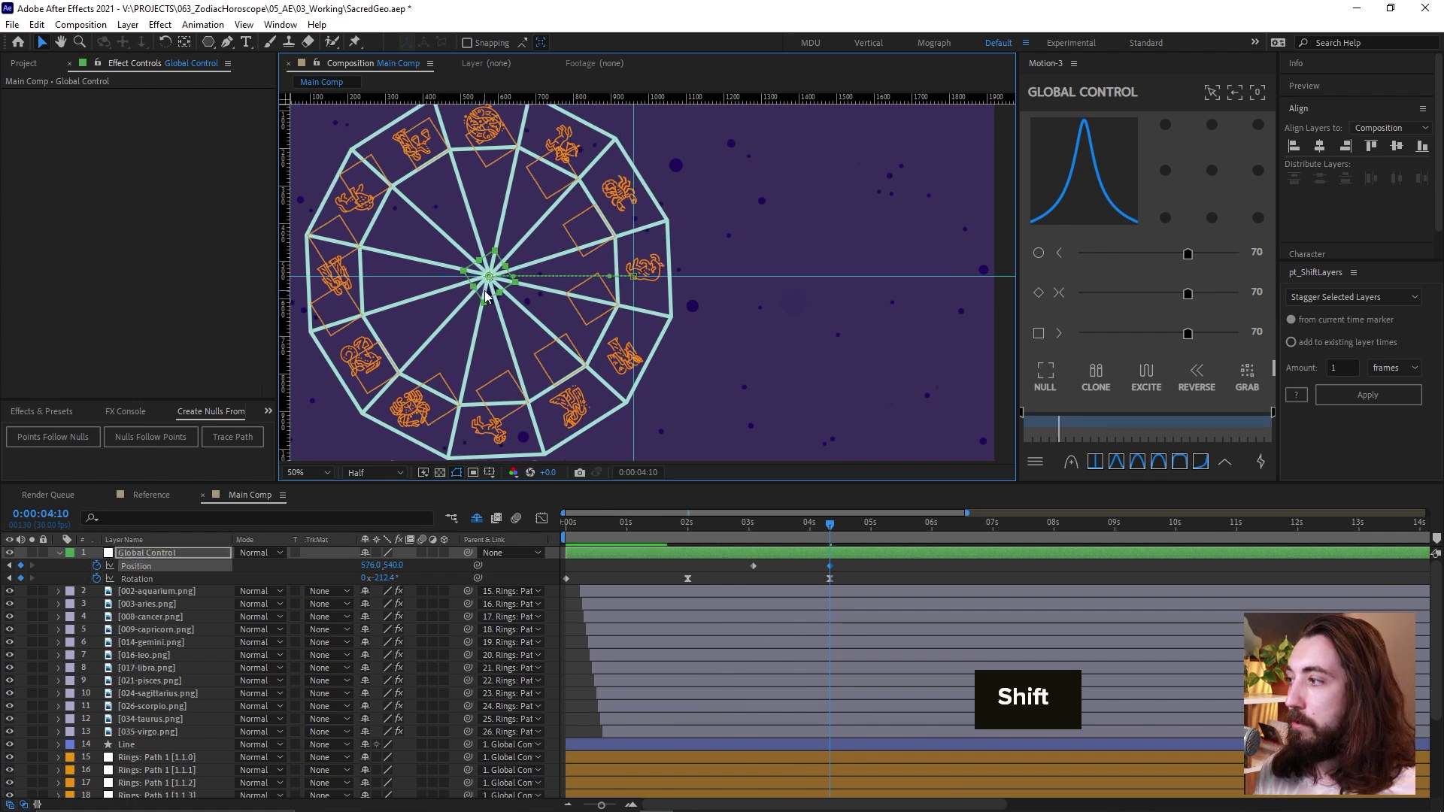
key("comma")
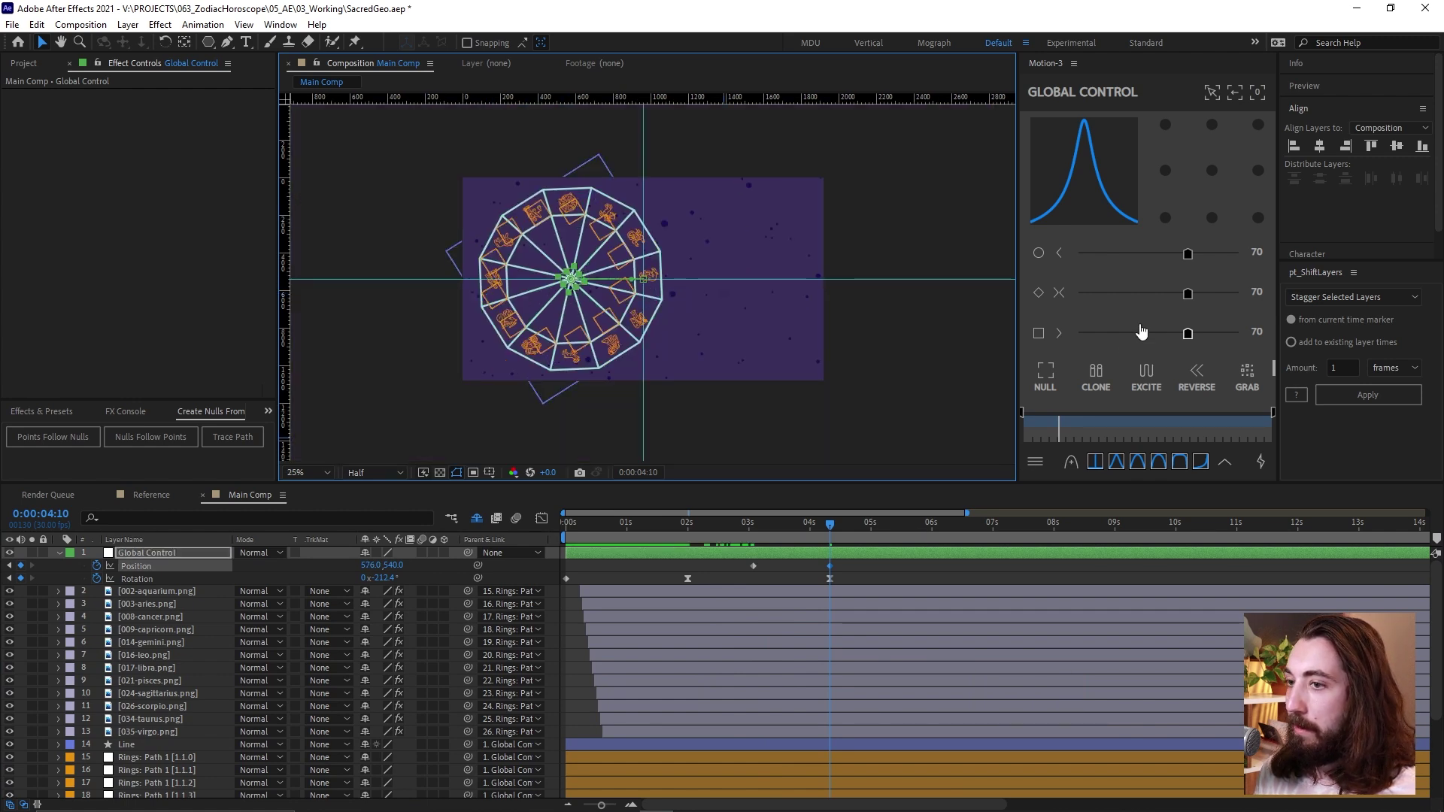
left_click(1190, 294)
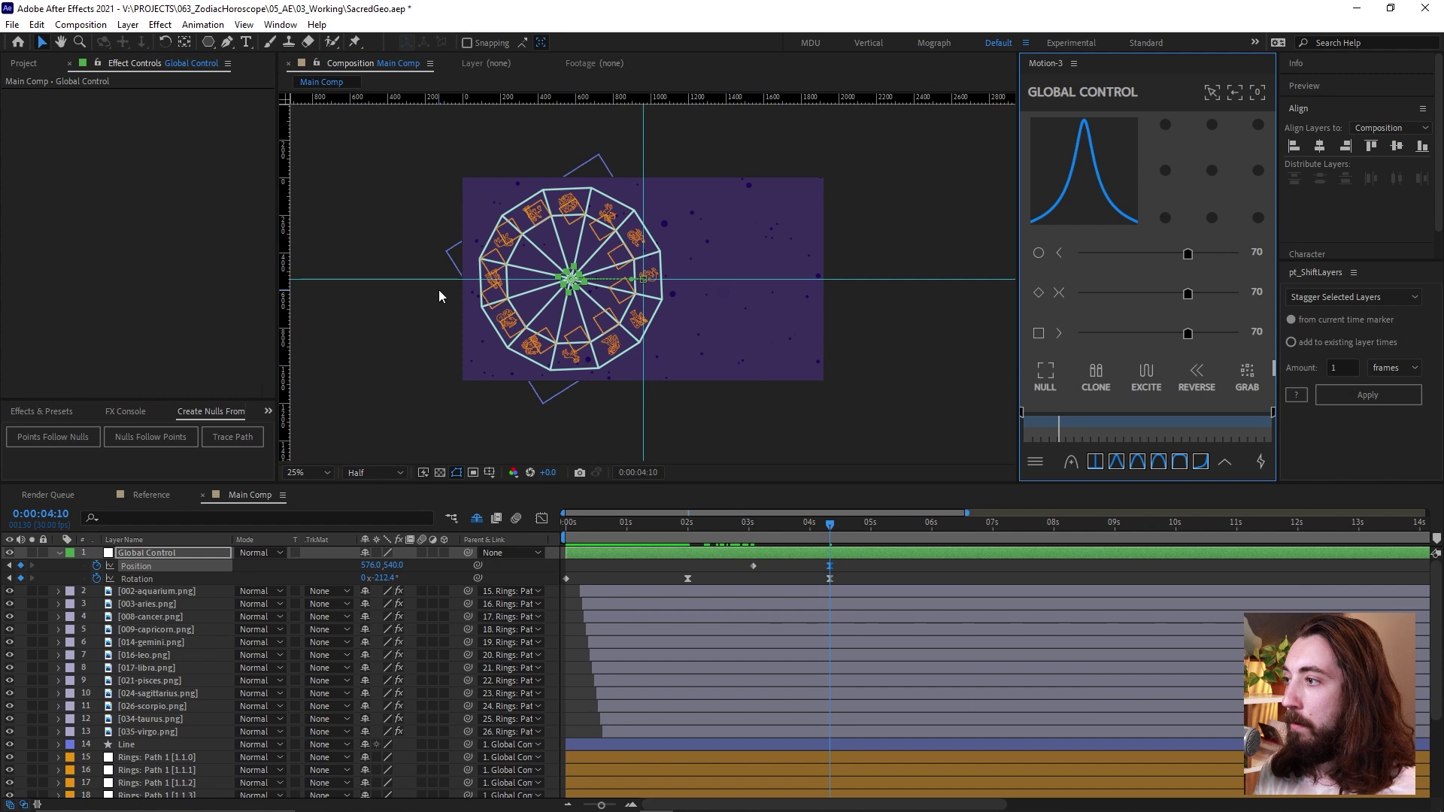
key("period")
mouse_move(707, 526)
left_mouse_down()
mouse_move(773, 527)
mouse_move(720, 528)
left_mouse_up()
key("space")
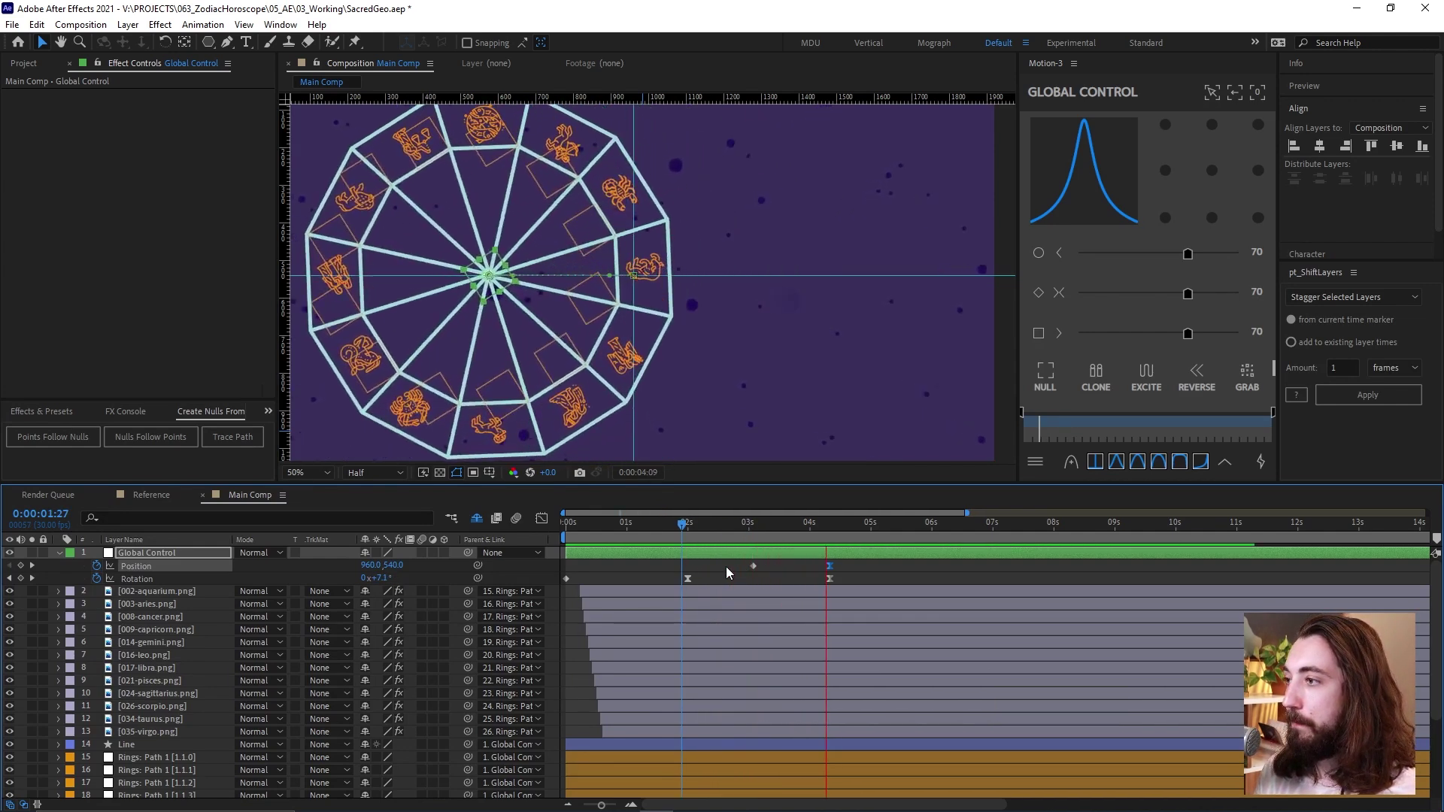
left_click(754, 528)
left_click_drag(790, 528, 833, 530)
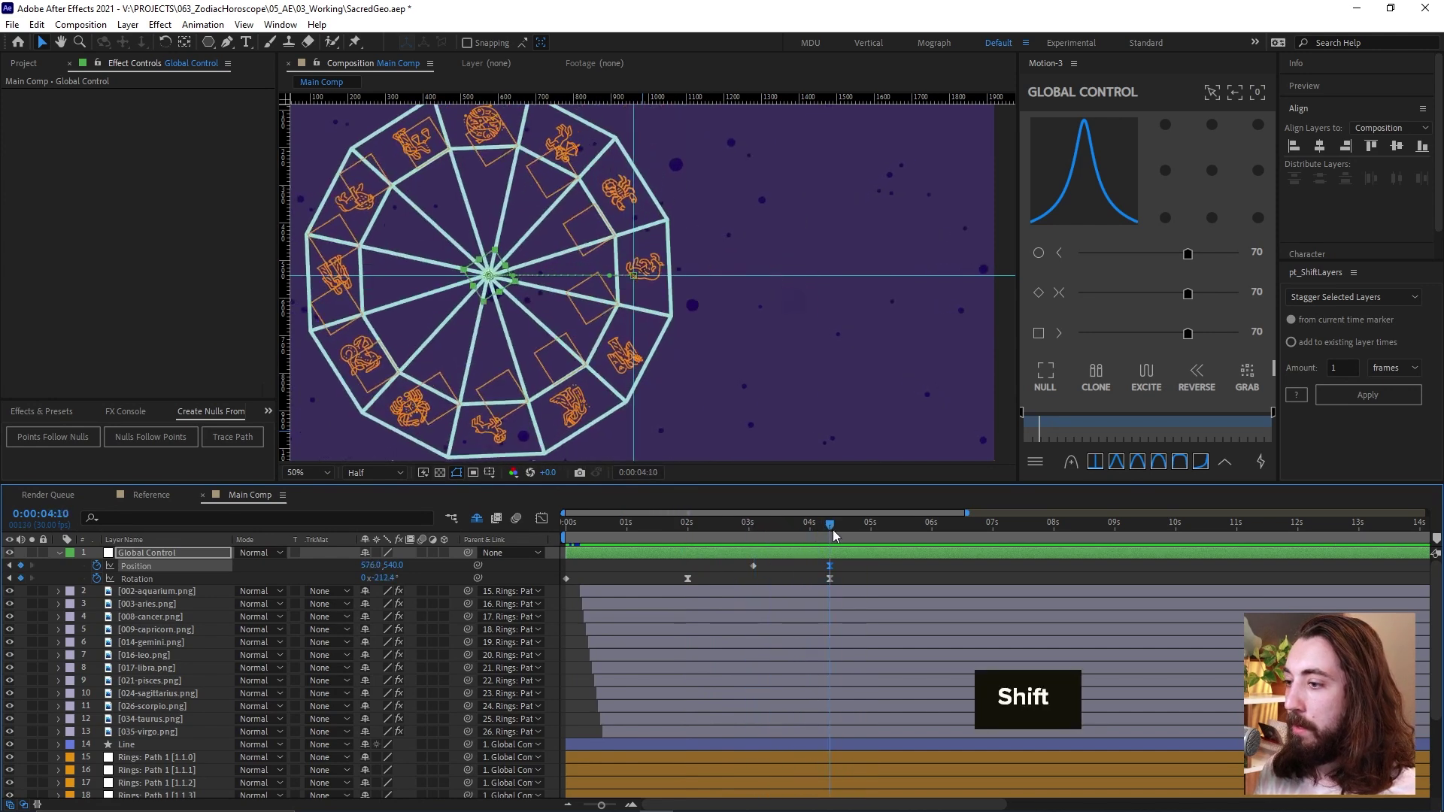
left_click(861, 569)
Select the twelve Rings path layers (15–26) and run Motion 3's VECTOR tool to create the Vectors web.
key("u")
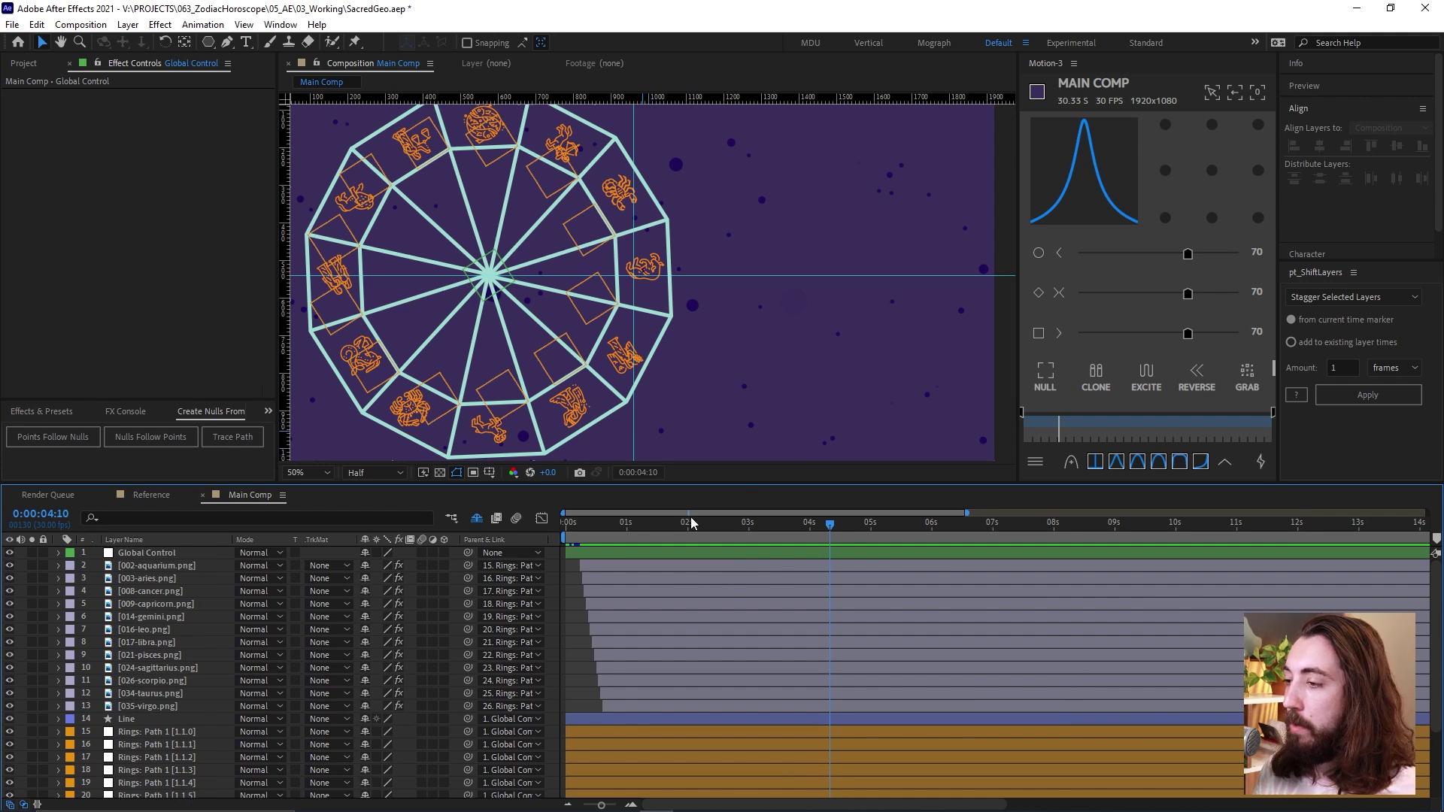
left_click_drag(692, 524, 840, 557)
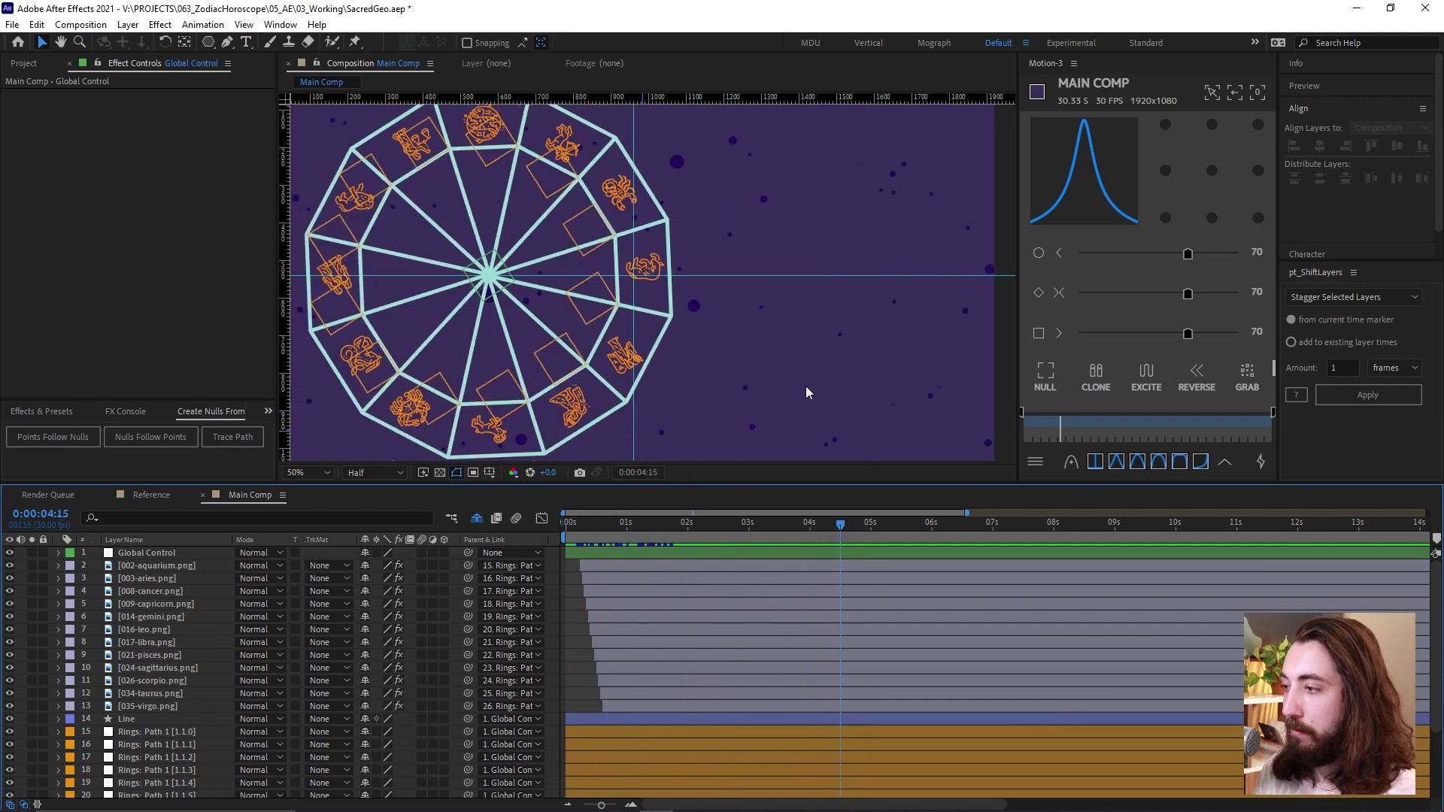
scroll(129, 742, "down", 3)
left_click(177, 638)
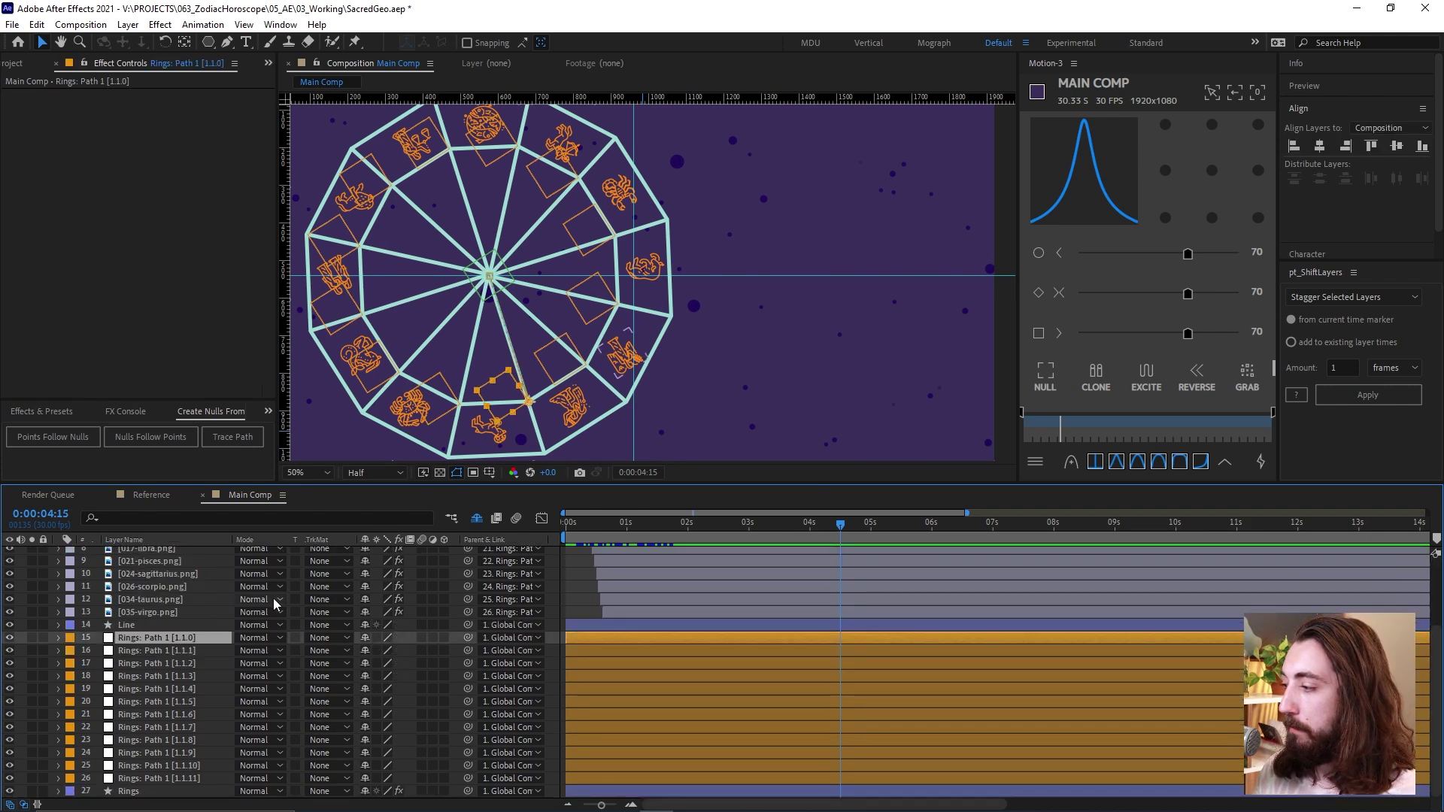
left_click(188, 779, "shift")
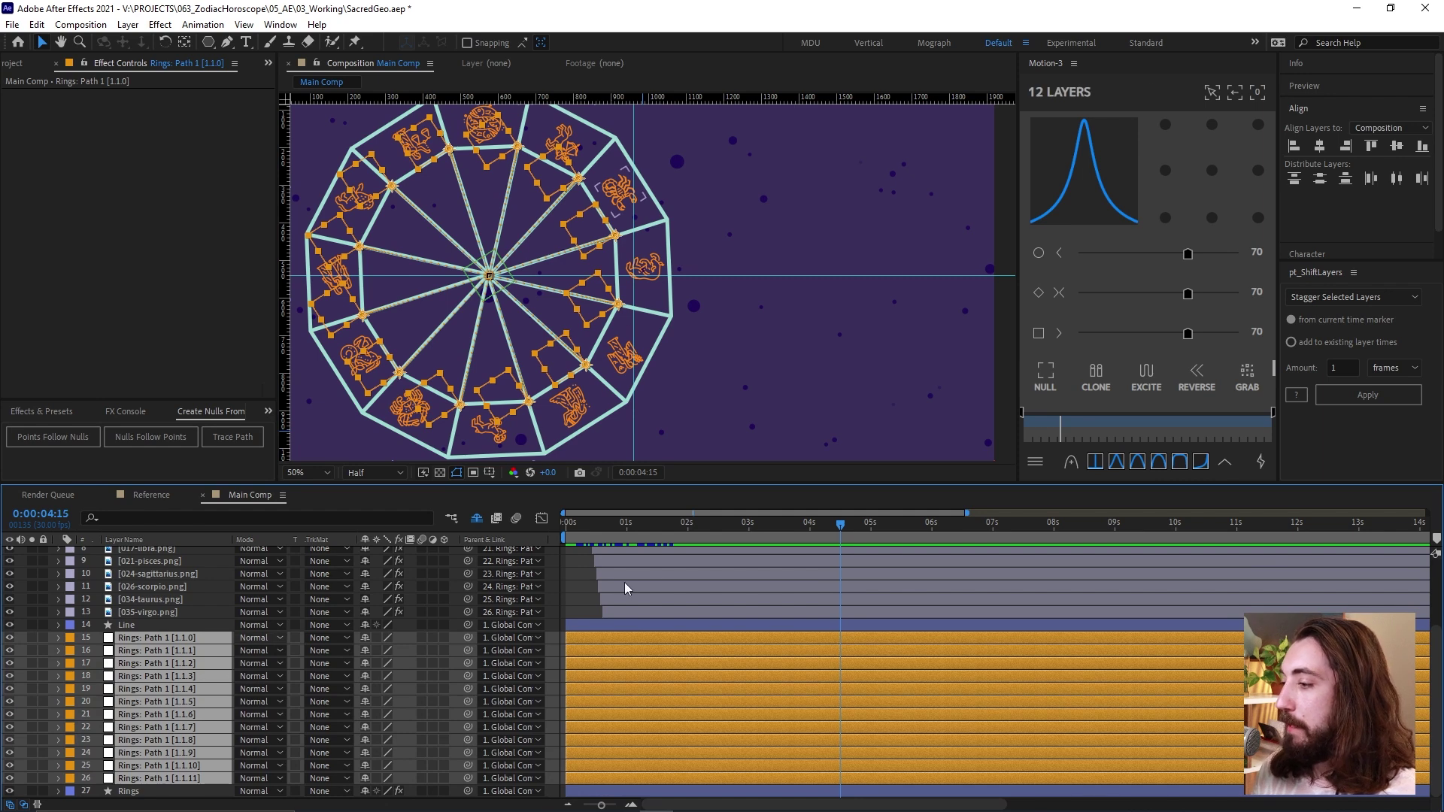
left_click(660, 525)
left_click_drag(661, 526, 687, 527)
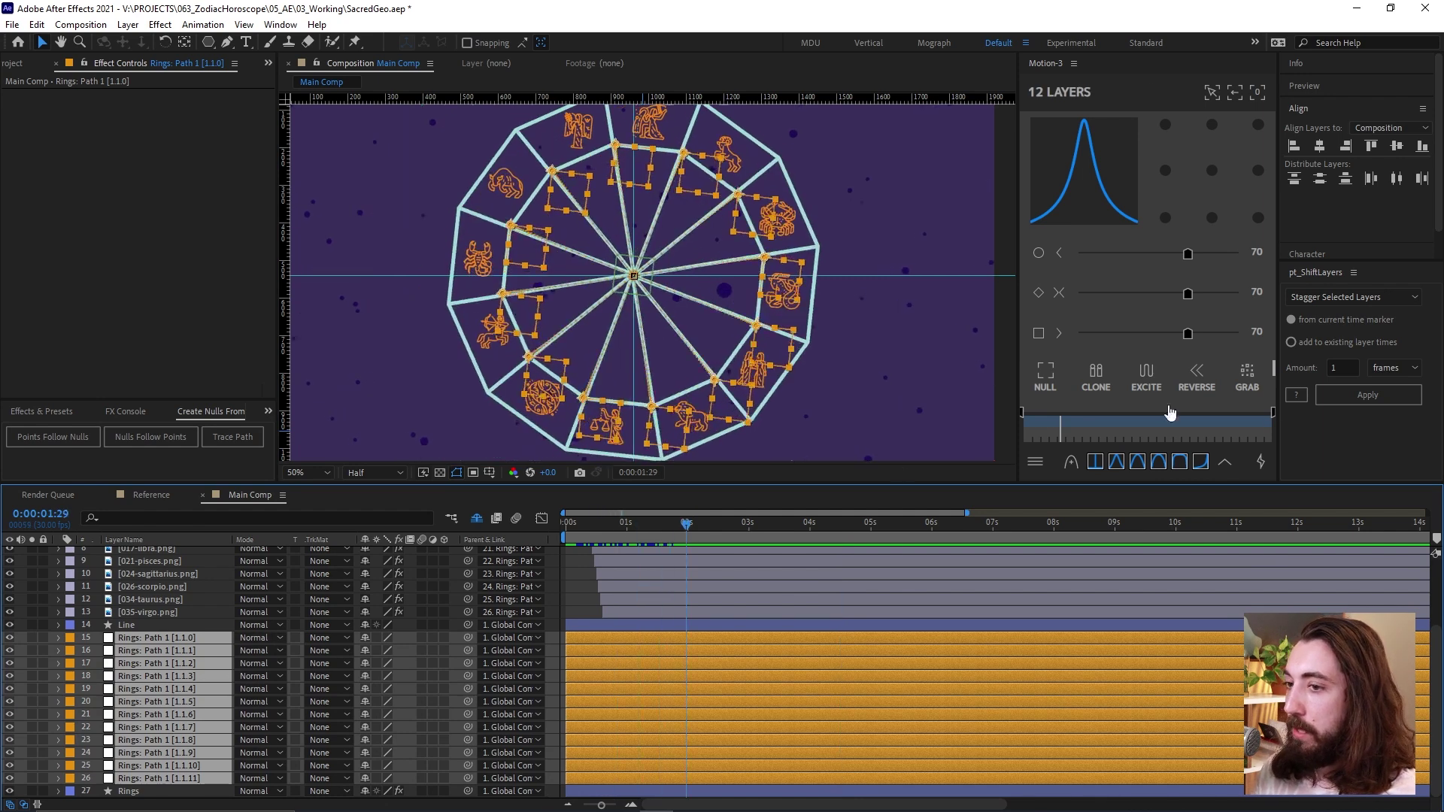
left_click(1261, 461)
scroll(1251, 364, "down", 1)
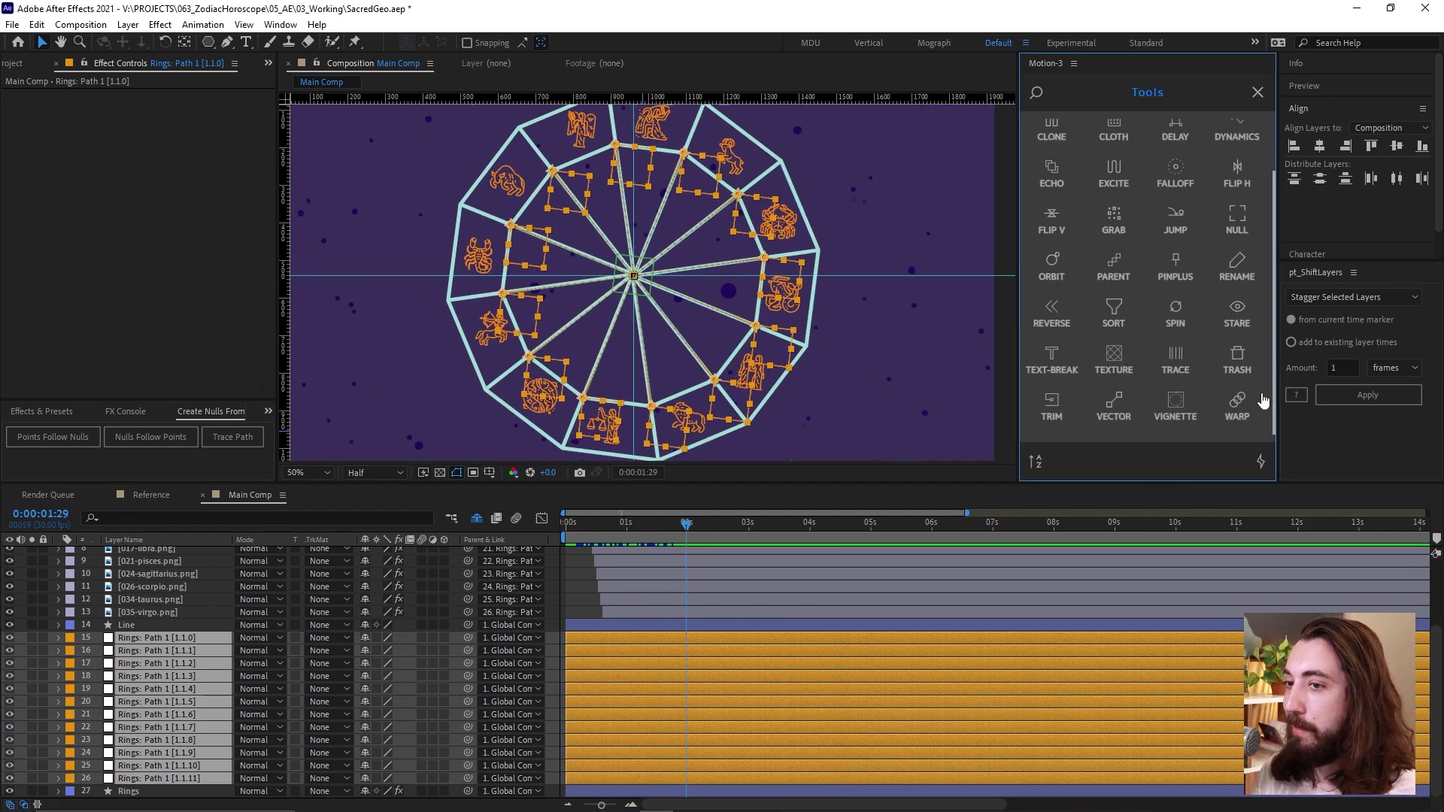
left_click(1127, 418)
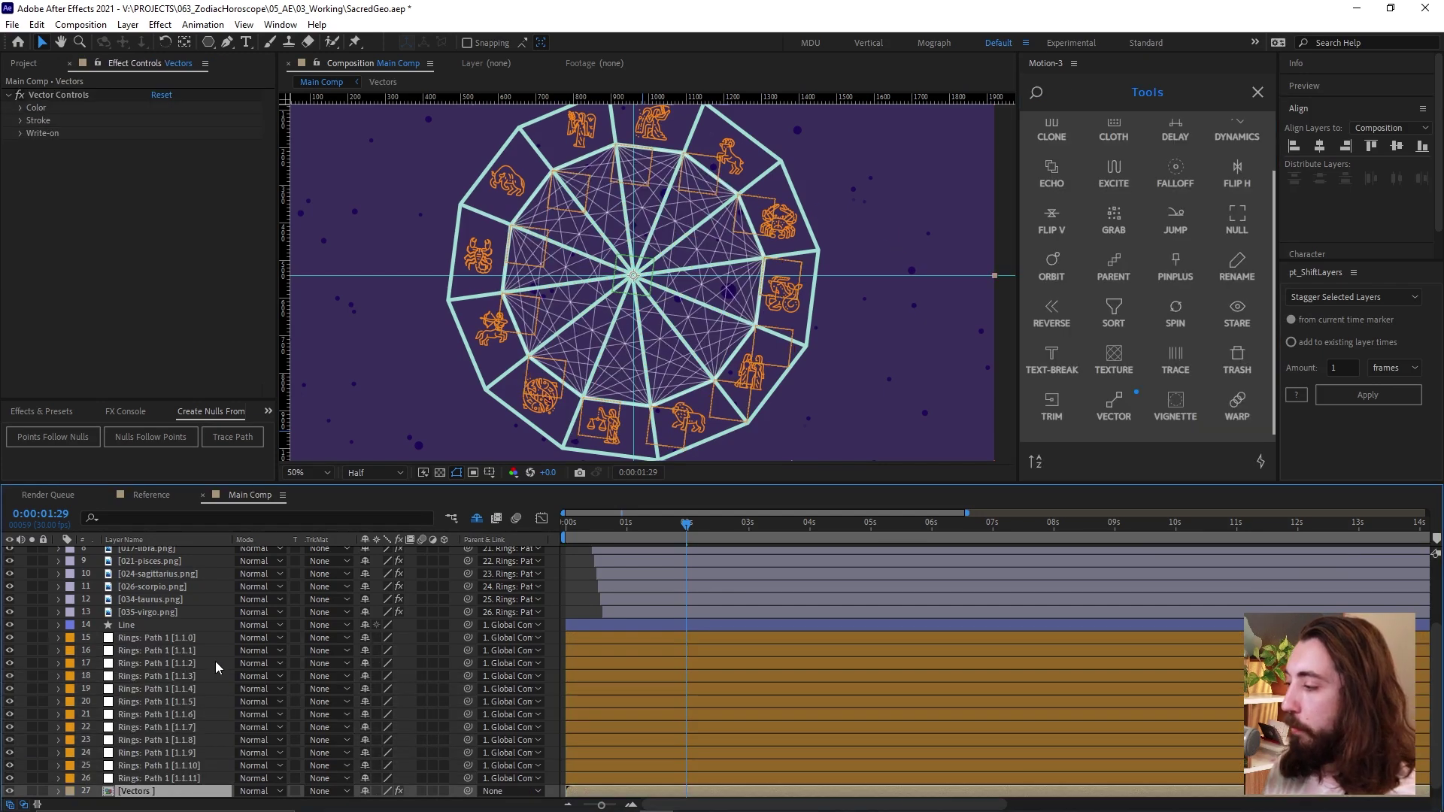
Test-drag the Rings path [1.1.0] segment, undo it, and open the [Vectors] precomp.
left_click(193, 640)
left_click(155, 792)
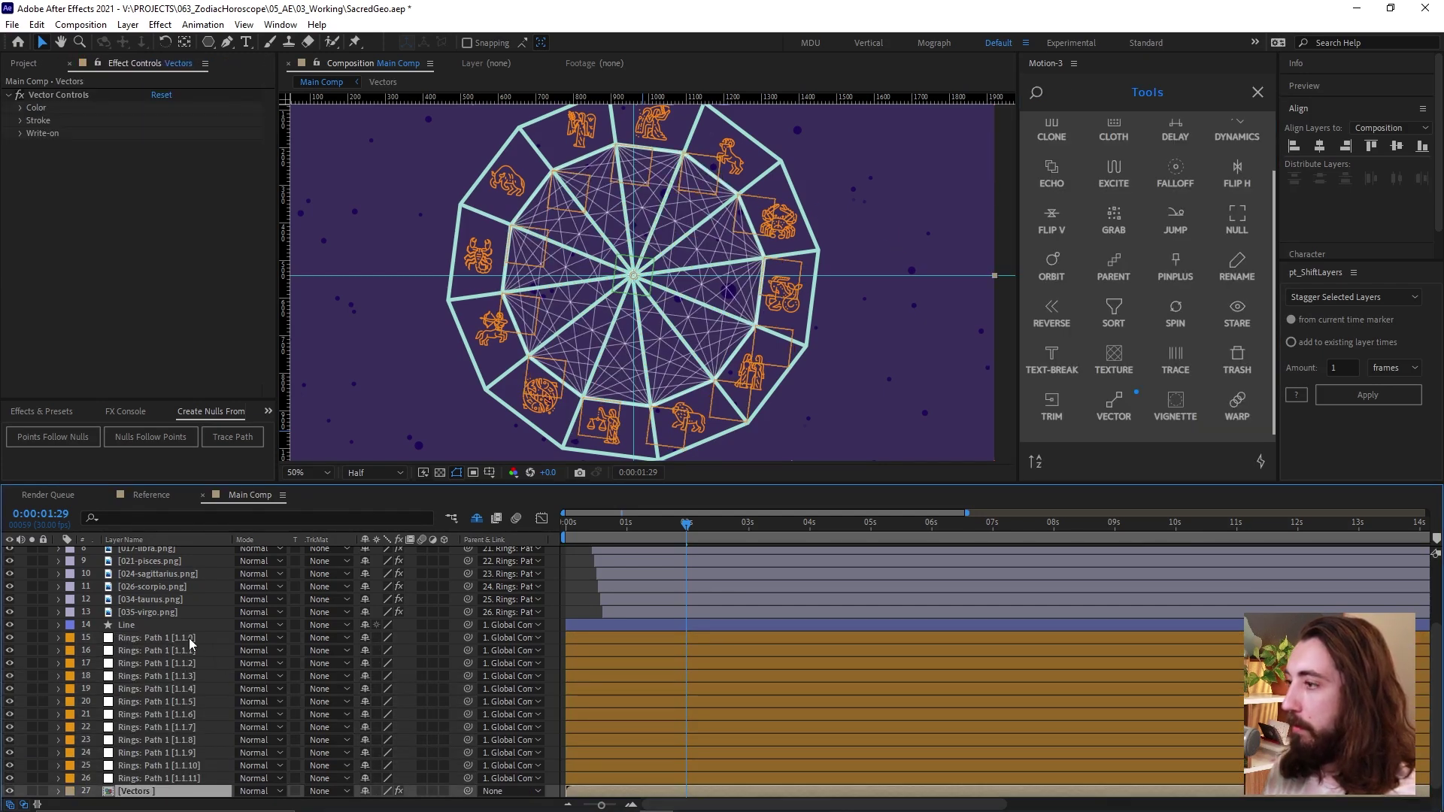
left_click(190, 639)
left_click_drag(699, 178, 876, 197)
key("ctrl+z")
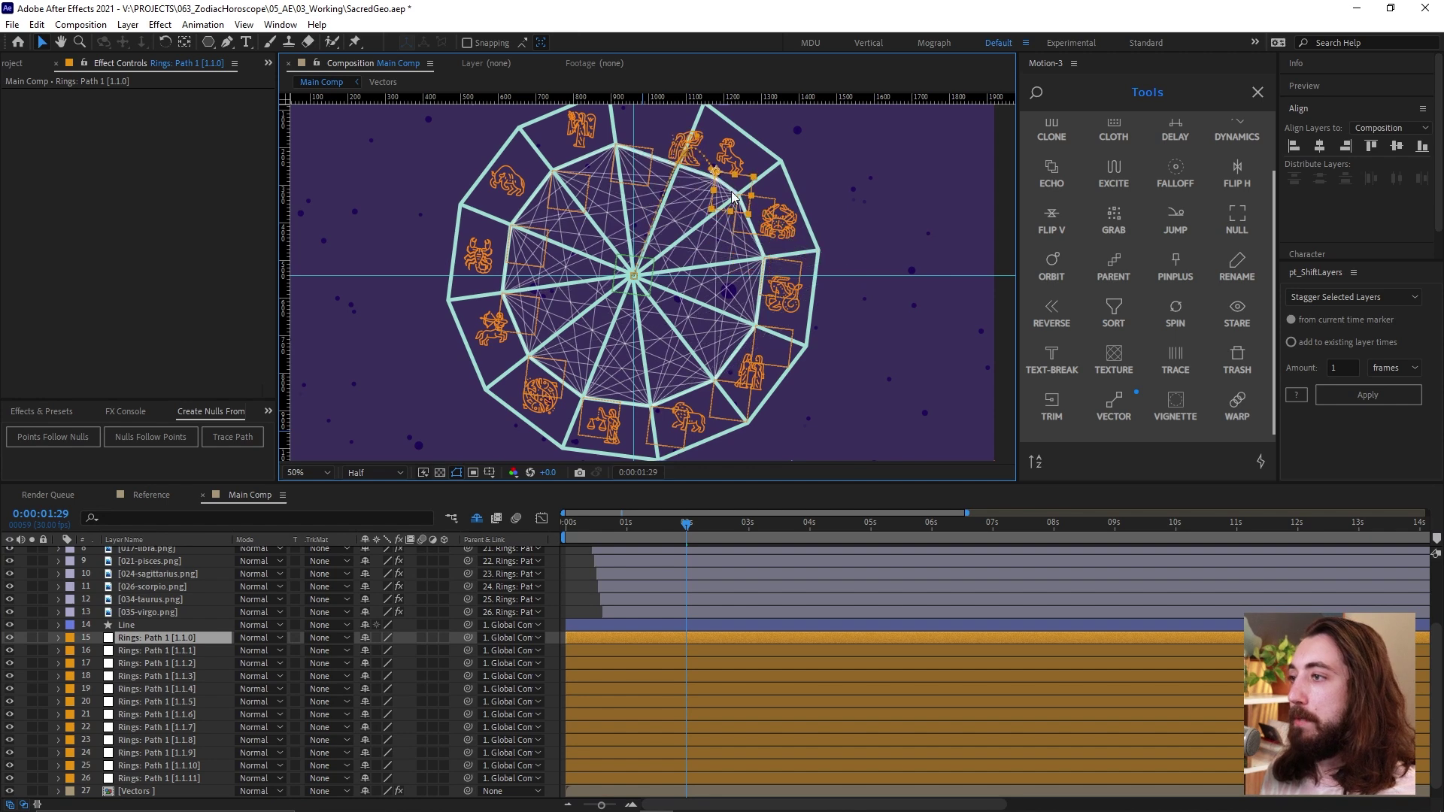
scroll(168, 777, "down", 1)
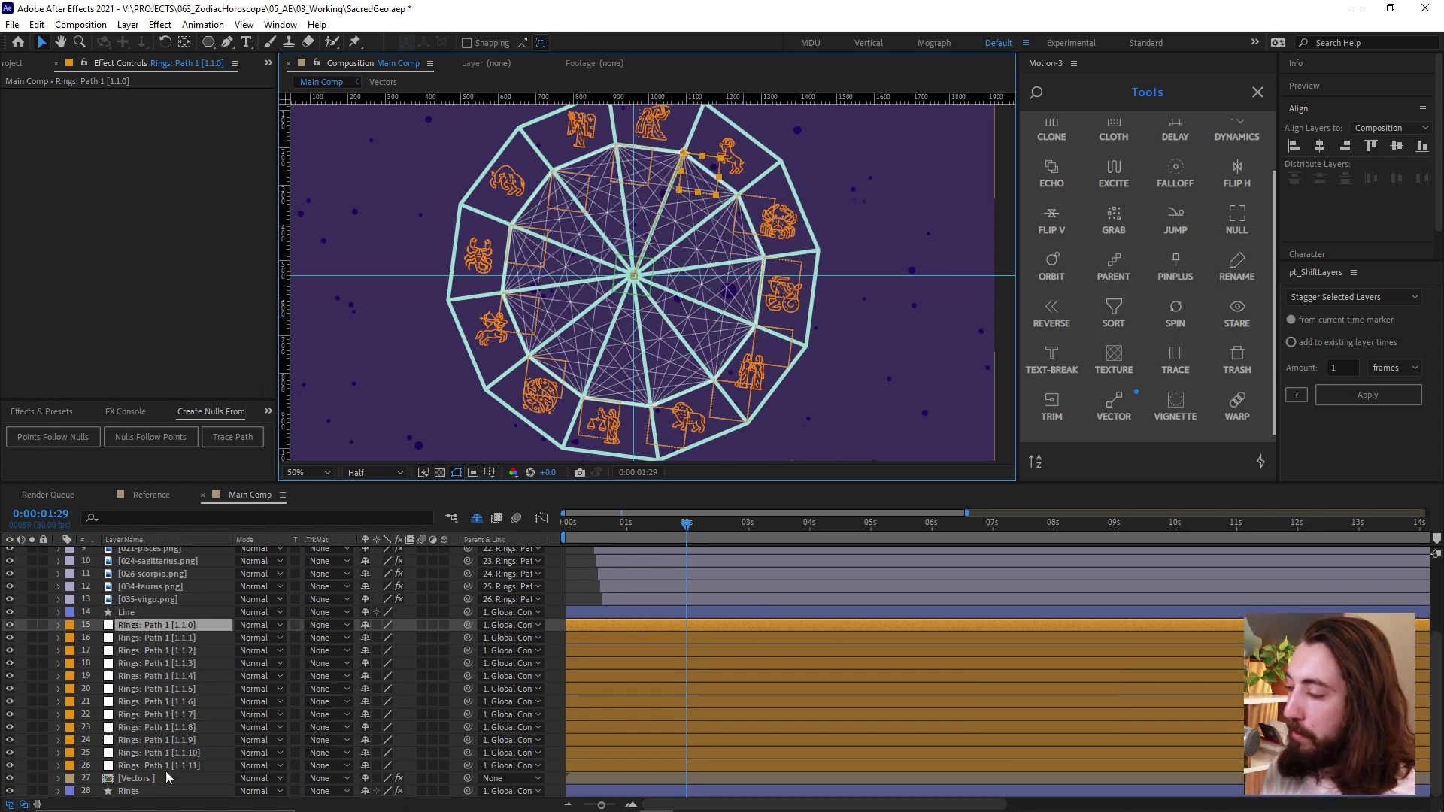
double_click(167, 780)
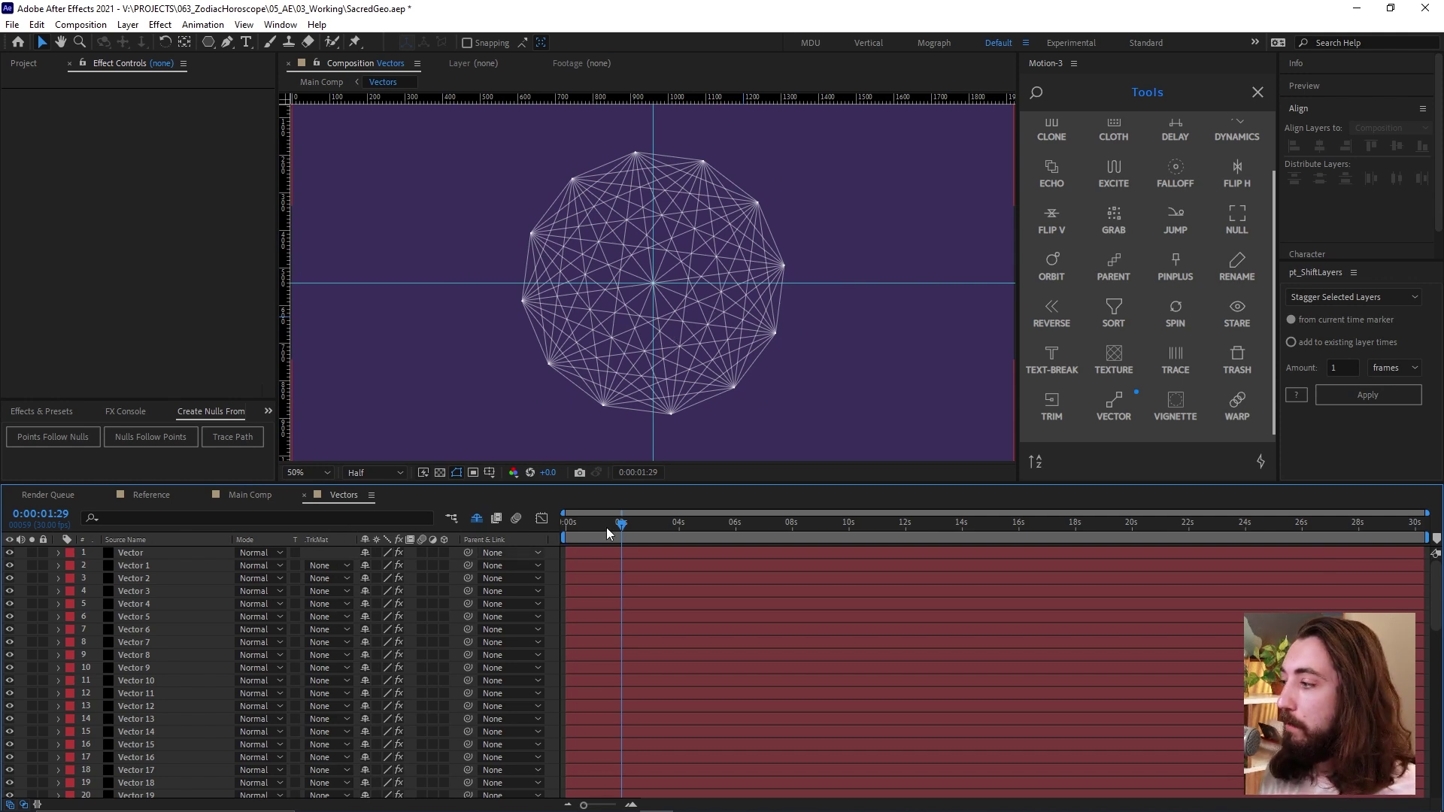
left_click(128, 24)
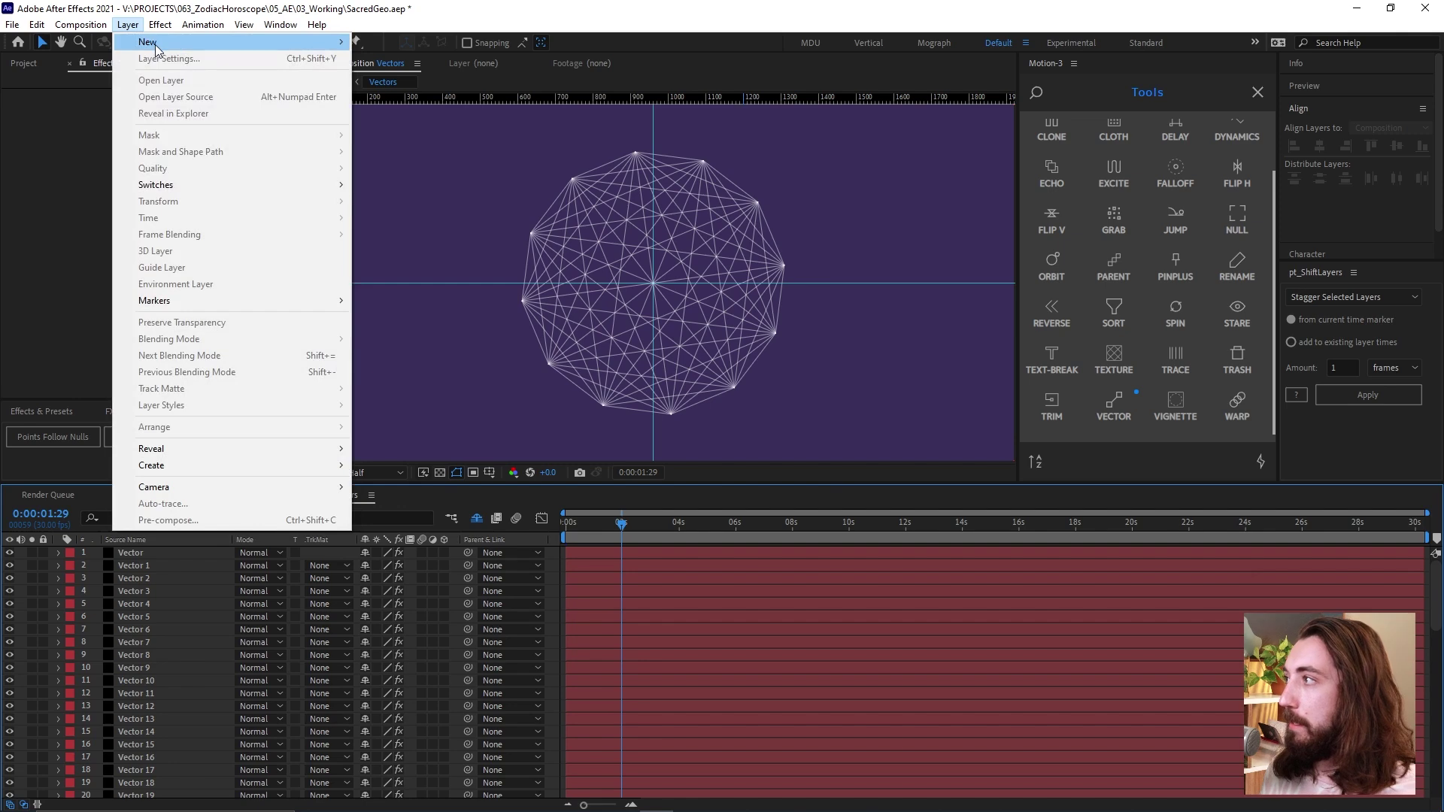
mouse_move(179, 27)
mouse_move(128, 24)
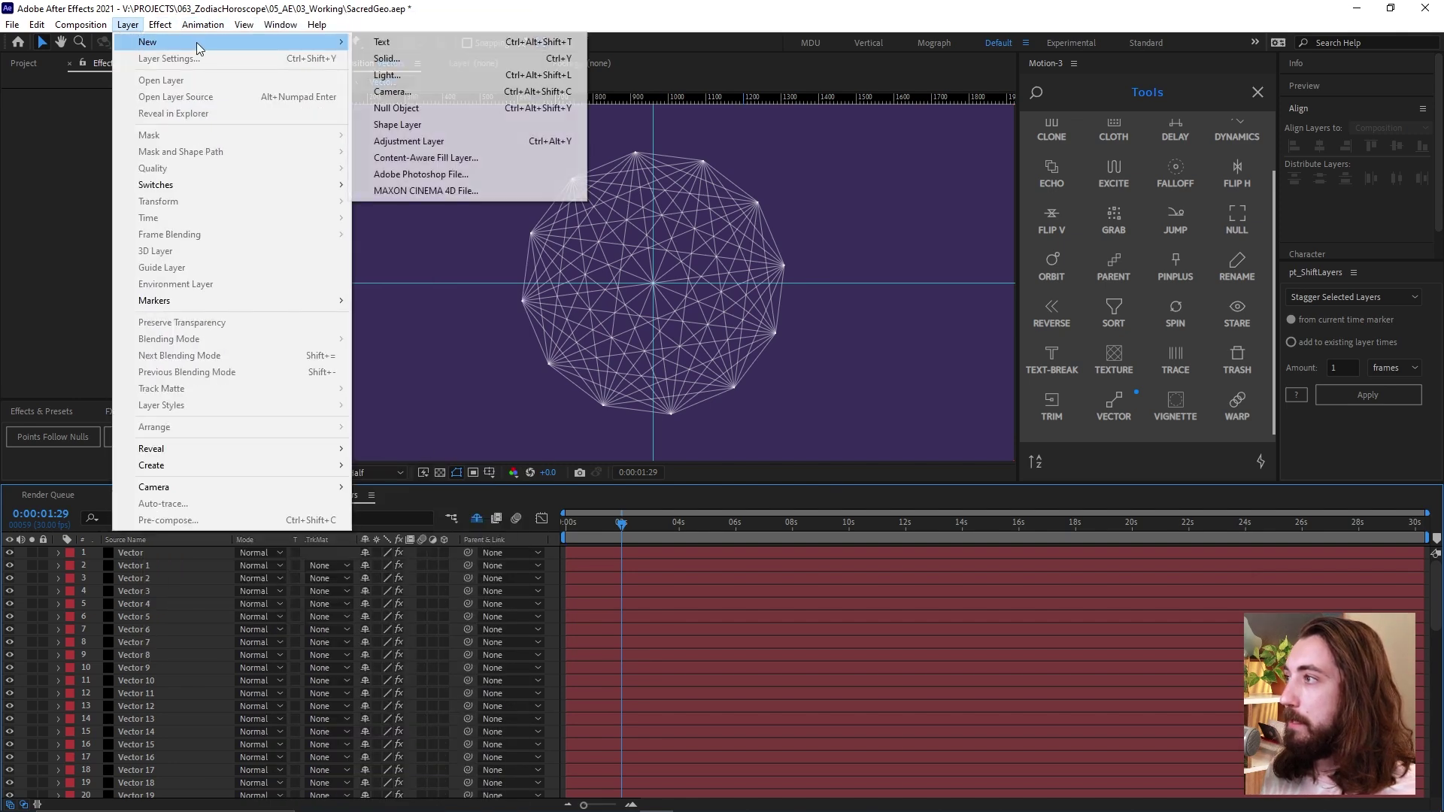
left_click(403, 57)
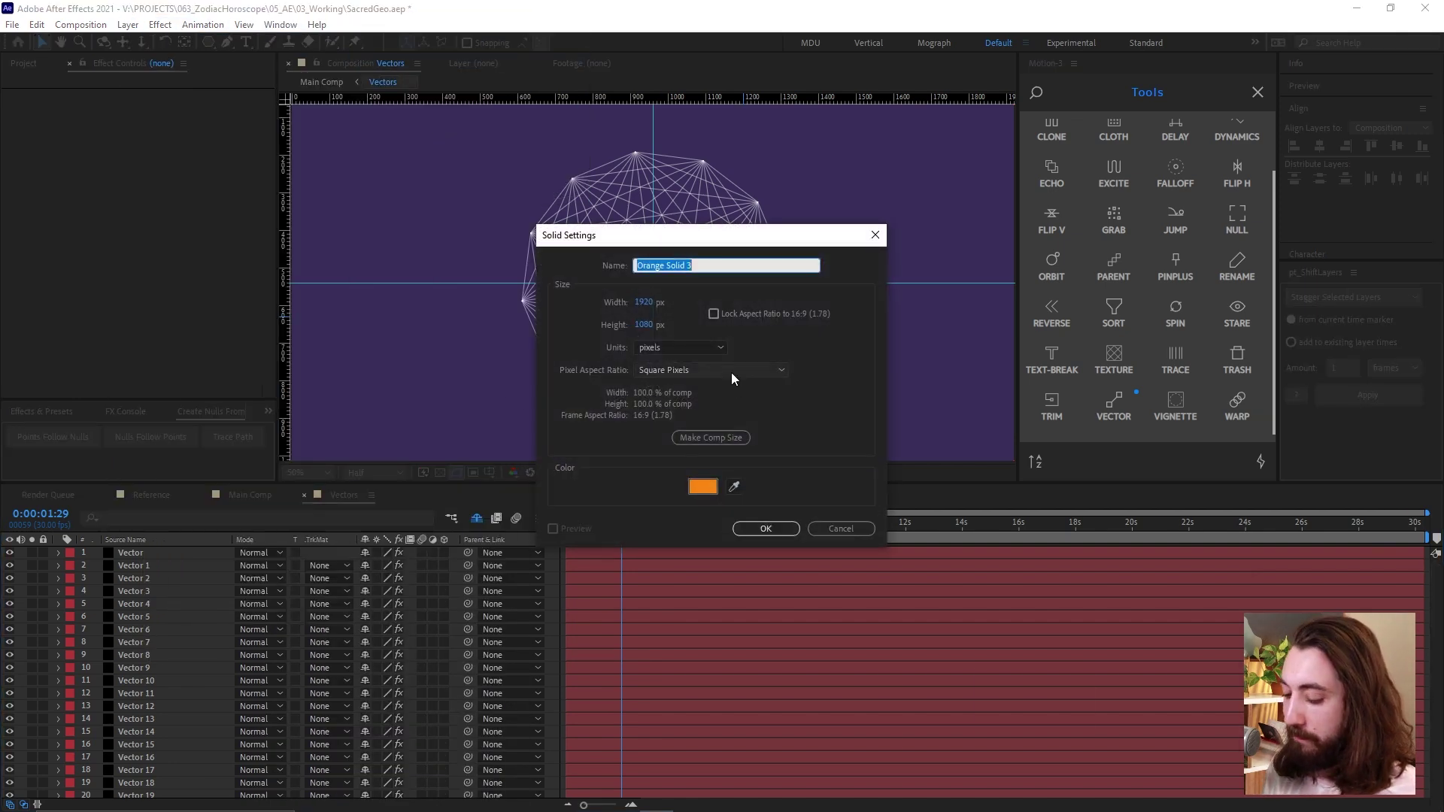
key("Return")
key("ctrl+space")
type("bea")
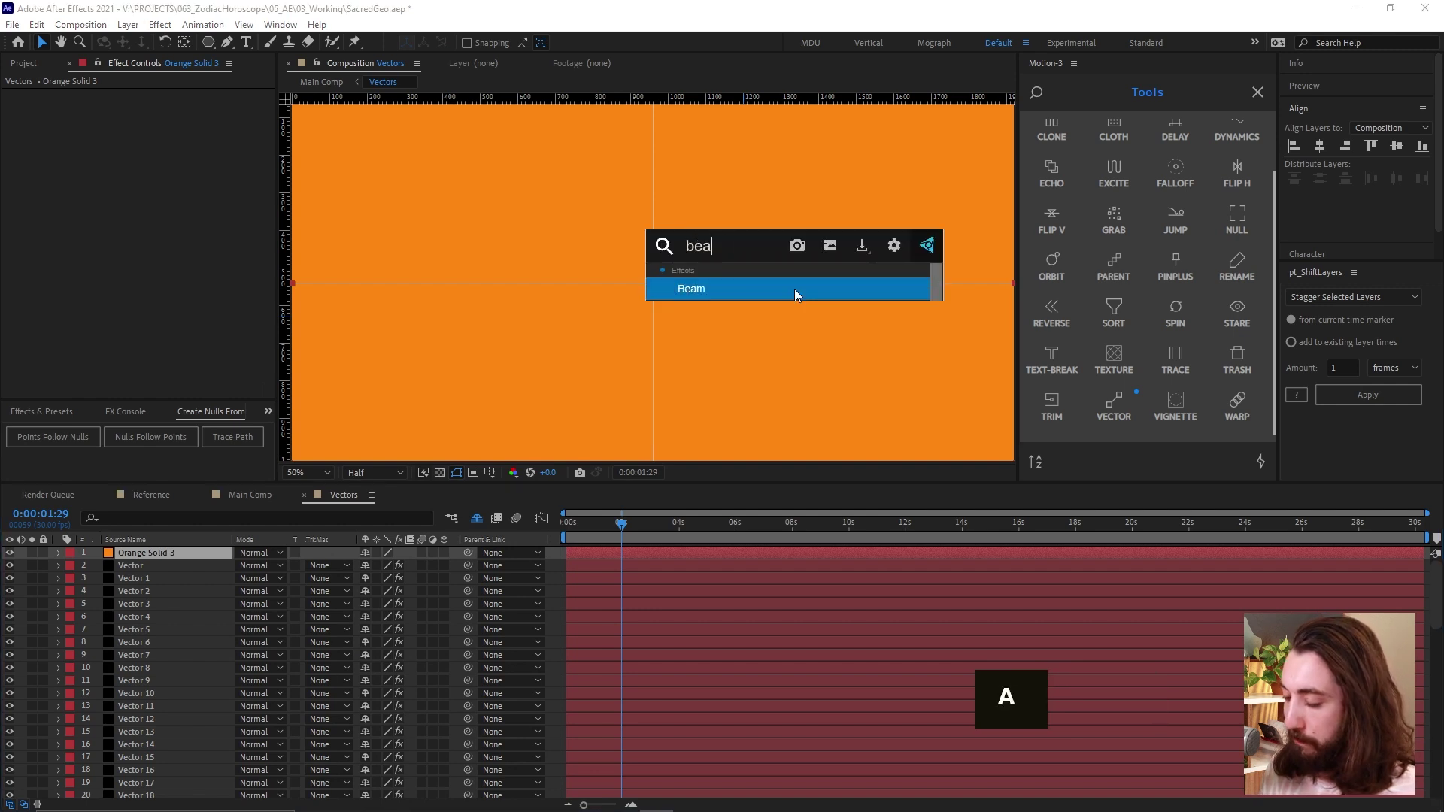
key("Return")
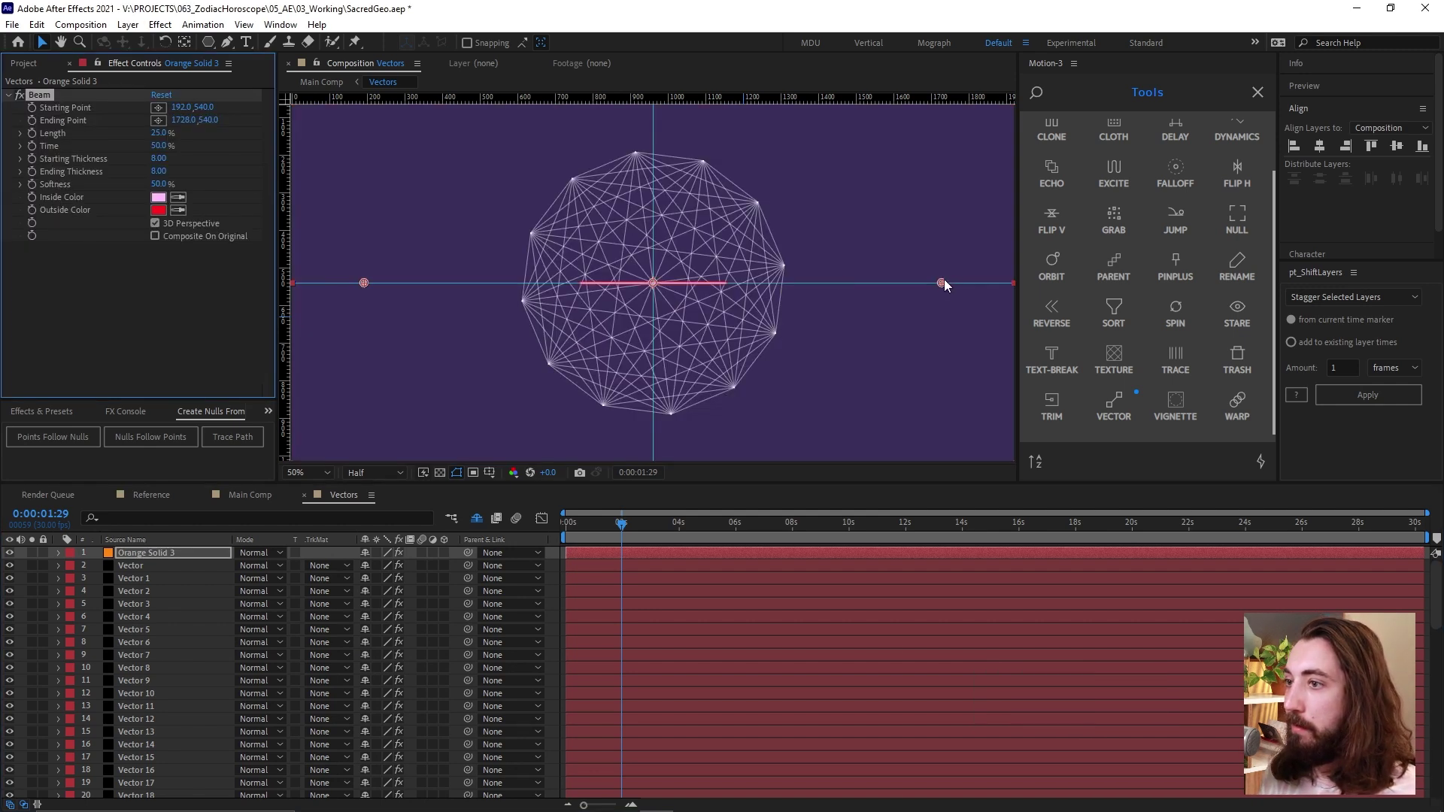
left_click_drag(944, 279, 942, 187)
left_click_drag(905, 140, 903, 141)
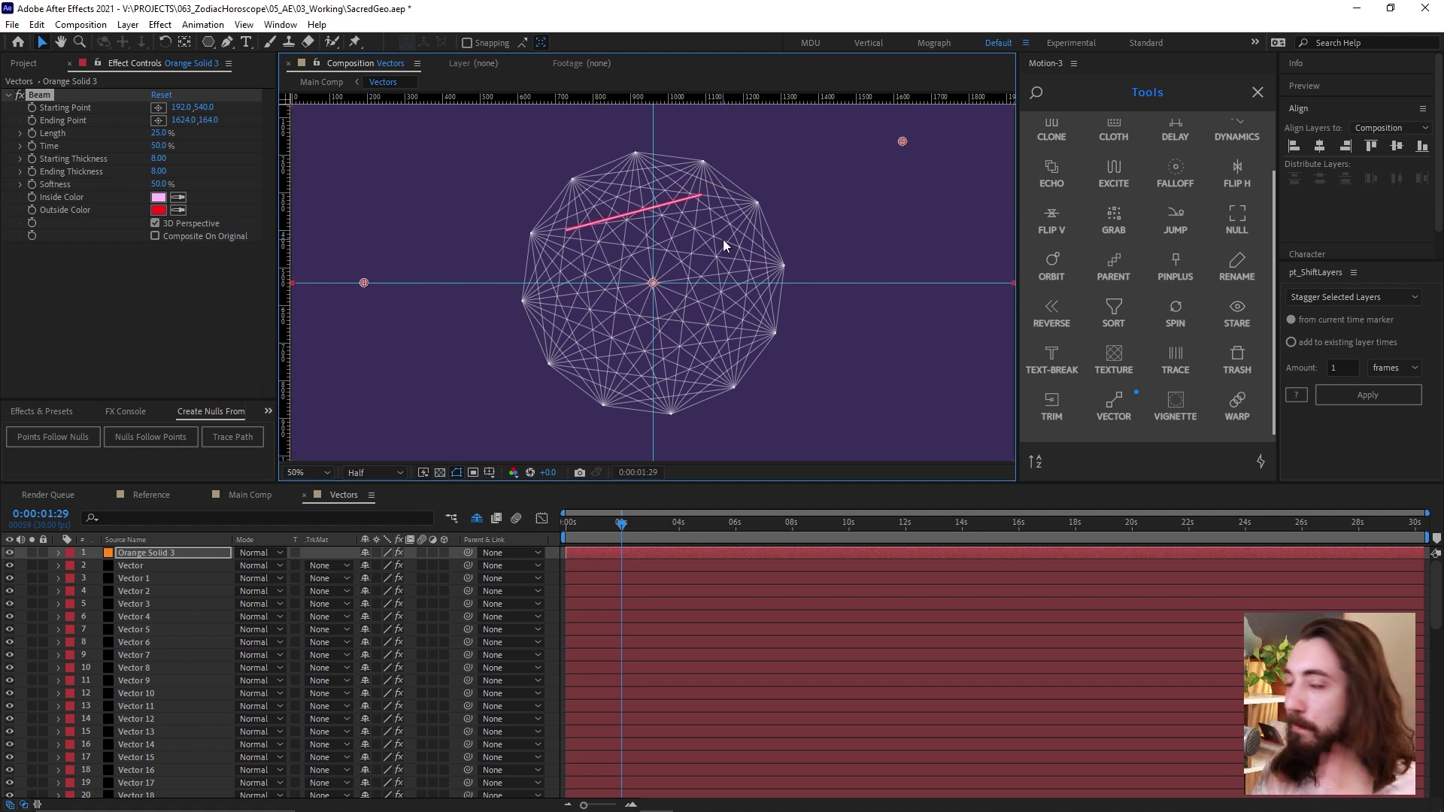
key("Delete")
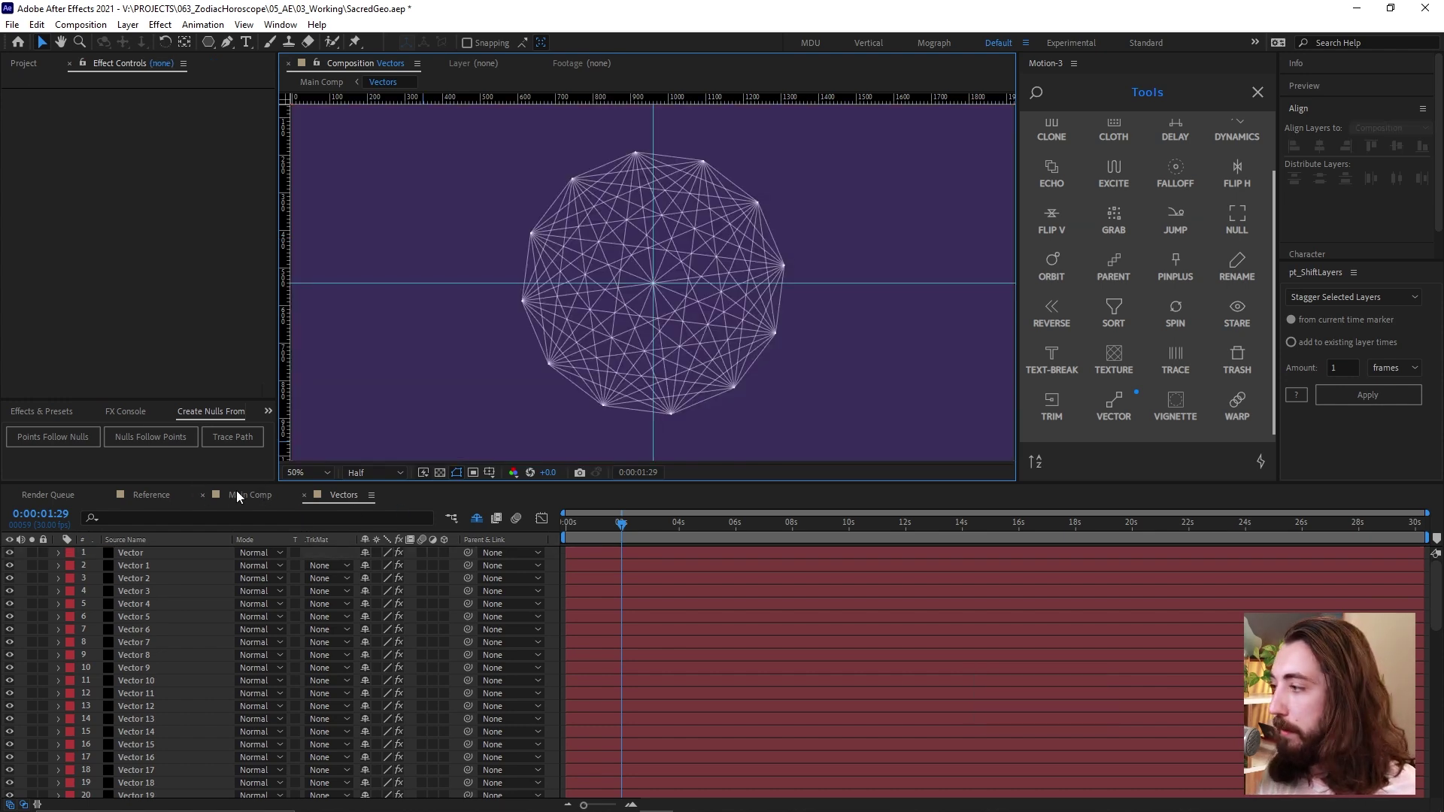
In Main Comp, keyframe the Vectors Write-on Length at 0% at 0:00:00:07.
left_click(237, 491)
left_click_drag(621, 536, 613, 536)
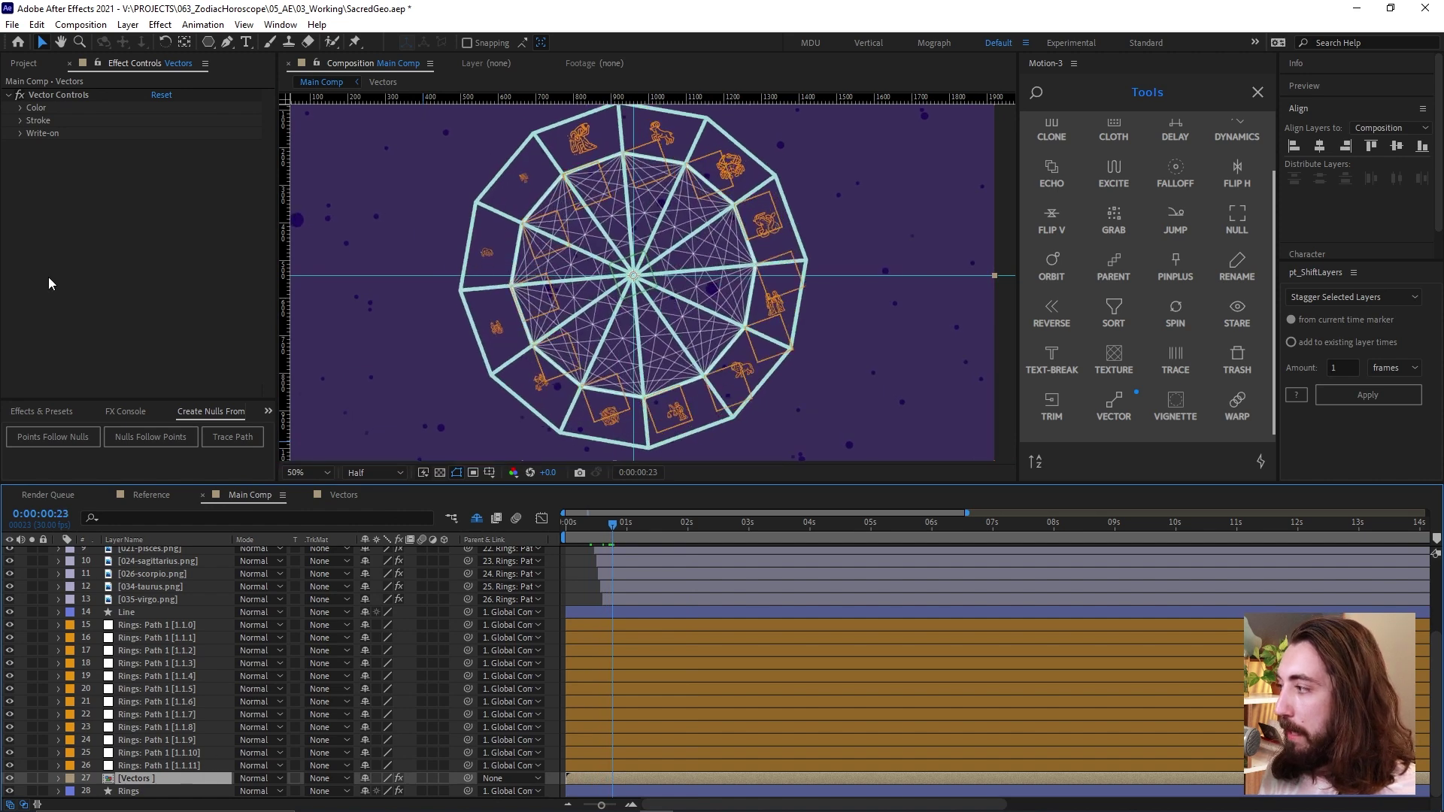
left_click(21, 121)
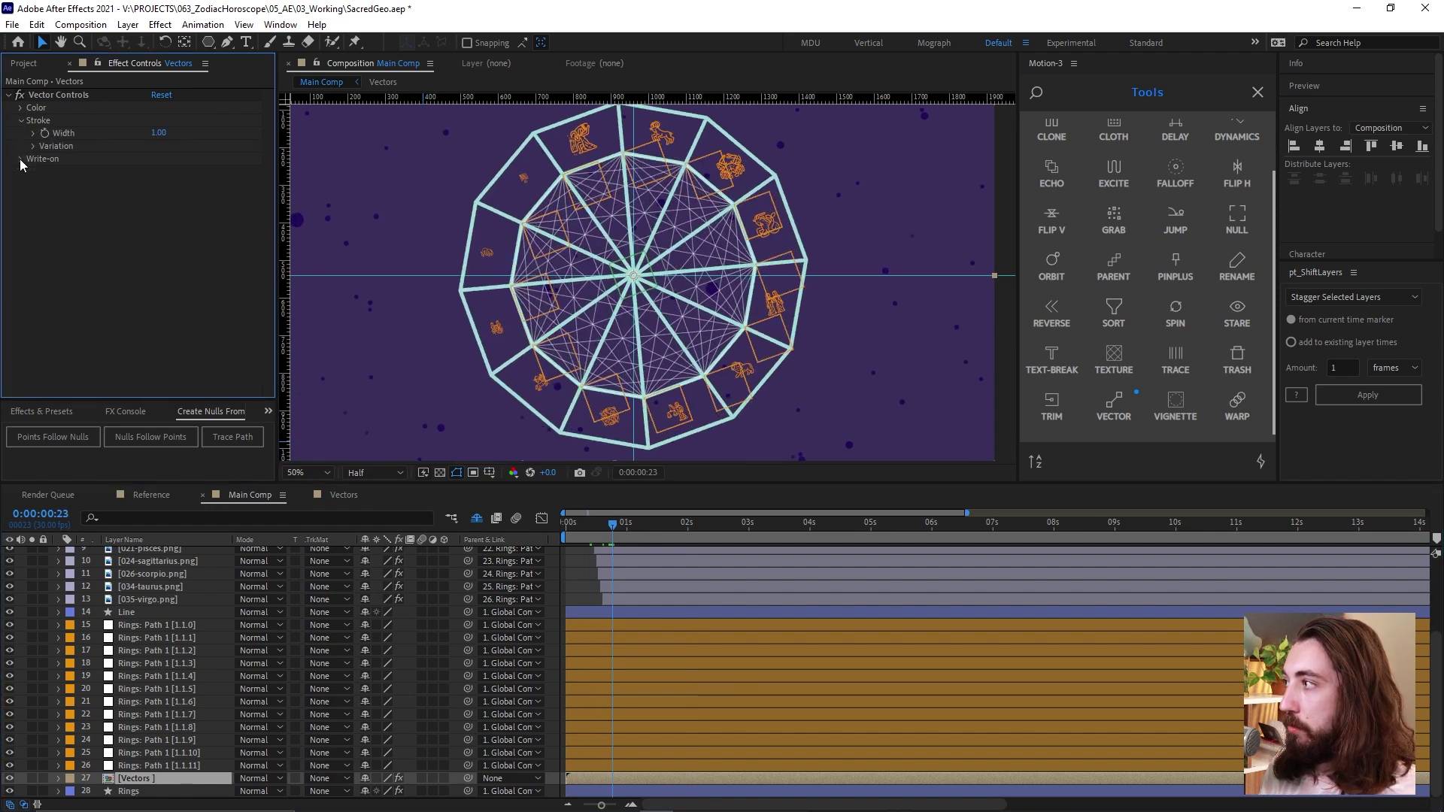
left_click(20, 159)
left_click_drag(582, 521, 581, 534)
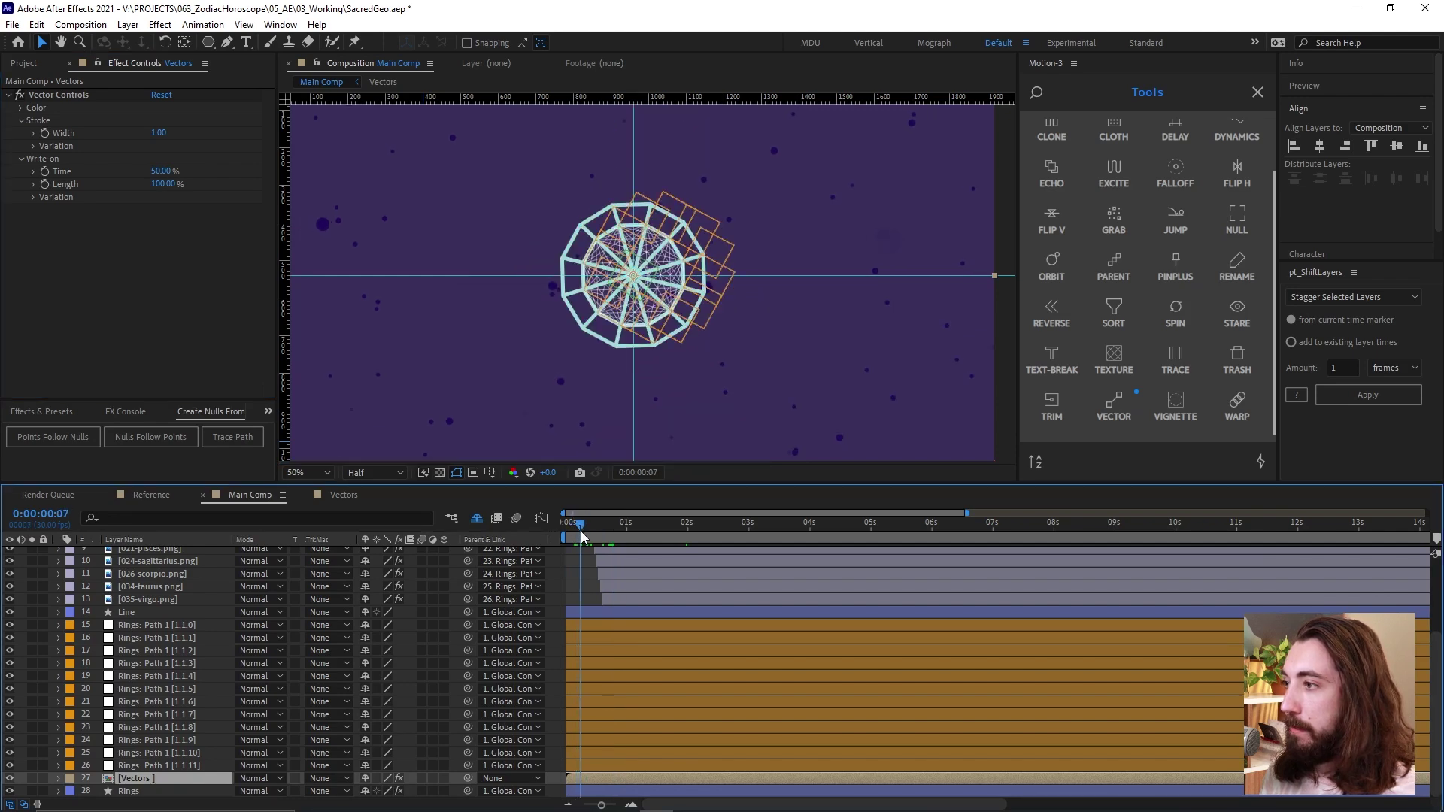
left_click(45, 185)
left_click_drag(3, 223, 161, 190)
type("0")
key("Return")
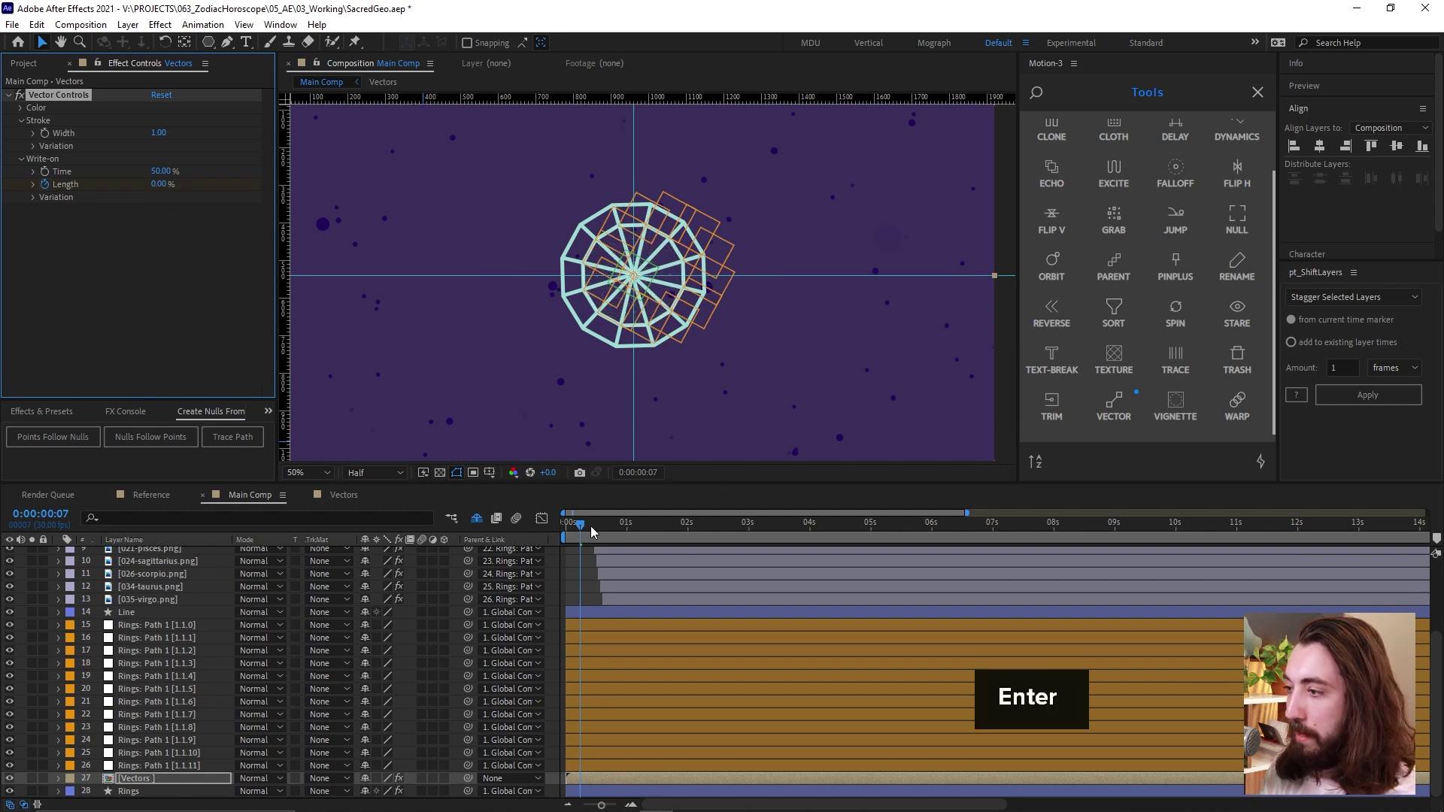
Set the Write-on Length to 100% at 0:00:01:14 and show the layer's keyframes.
left_click_drag(580, 524, 657, 537)
left_click(158, 185)
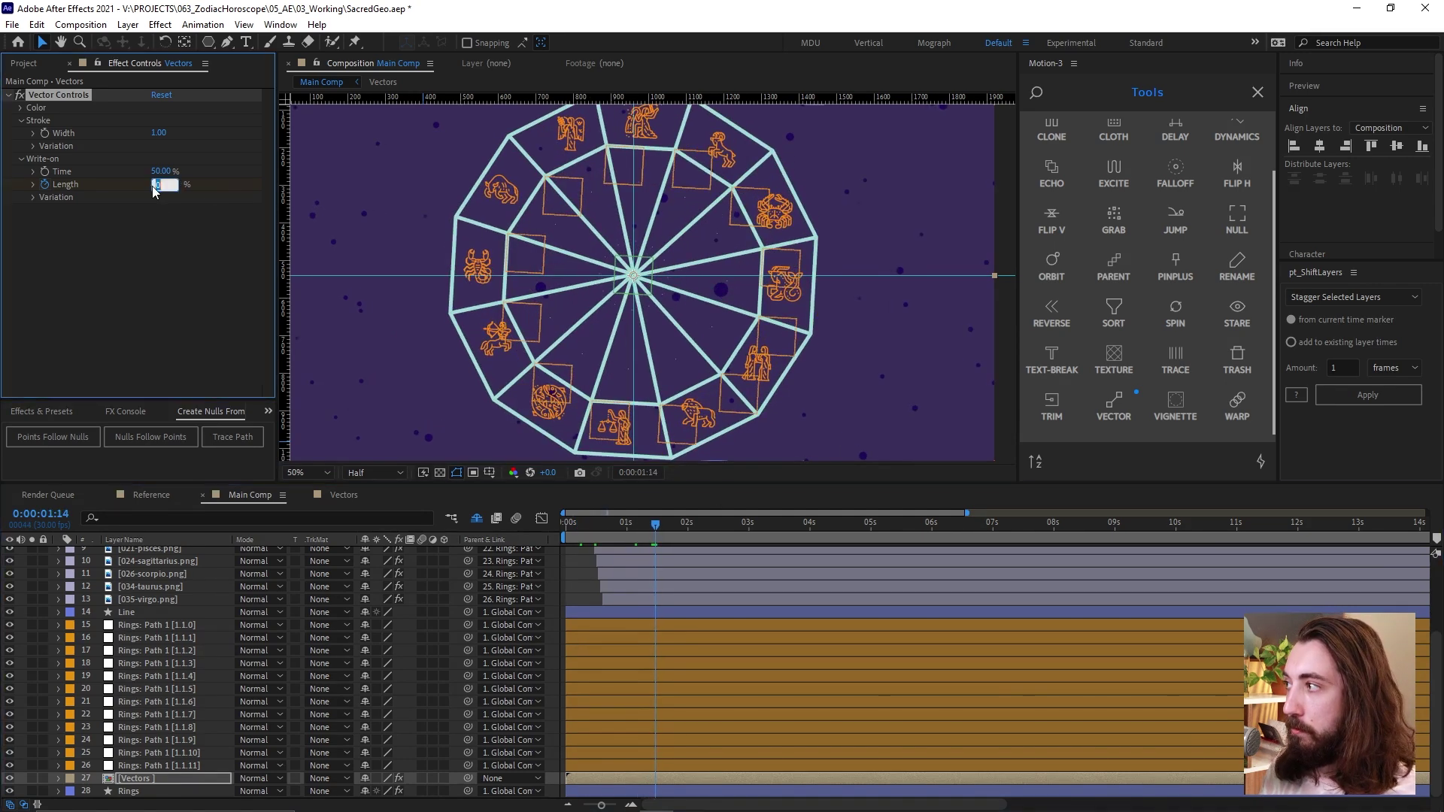
type("100")
key("Return")
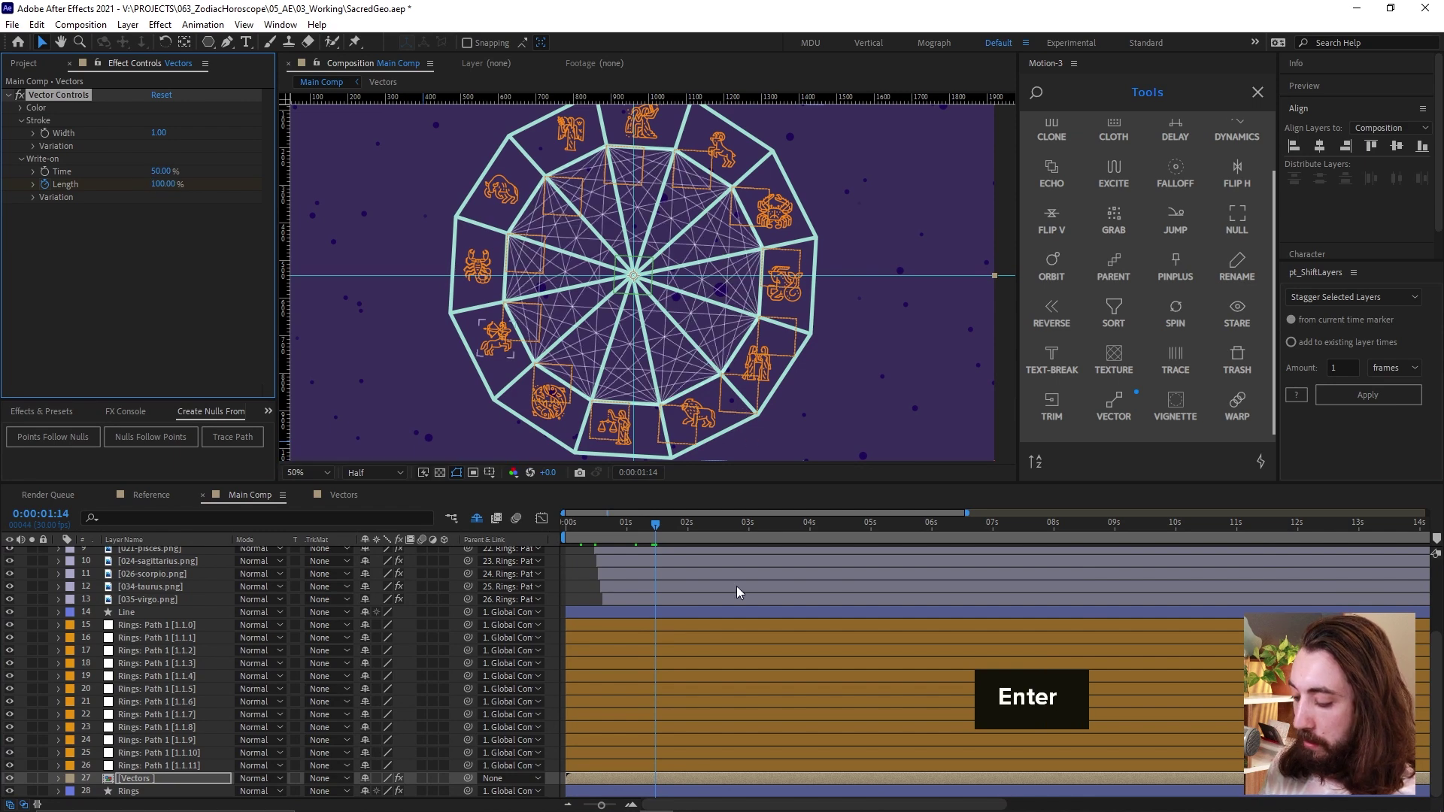
left_click(685, 779)
key("u")
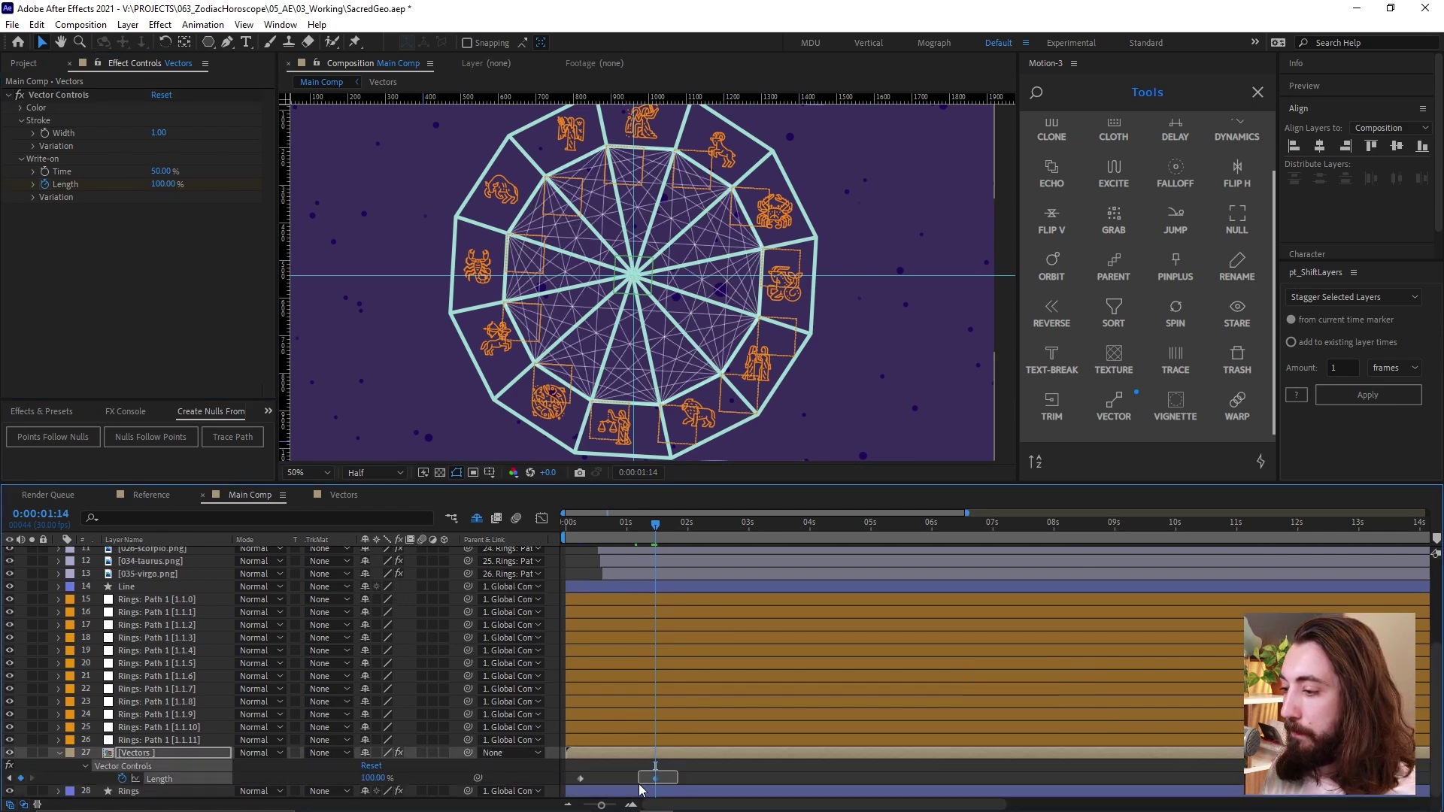
Unhide and select the Pisces text layer, checking the frame at 0:00:03:20 beside the wheel.
left_click(1259, 93)
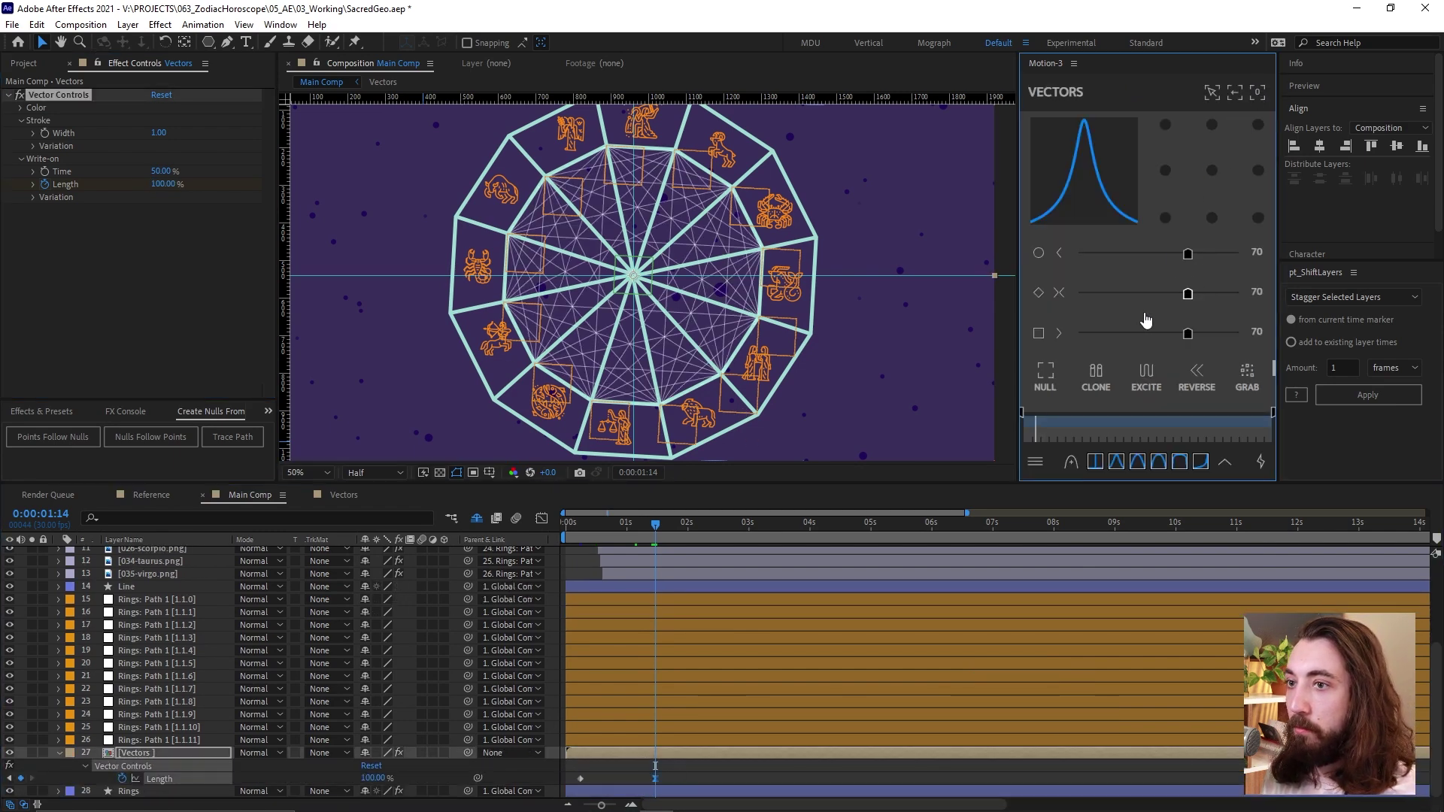
scroll(654, 640, "up", 3)
key("F2")
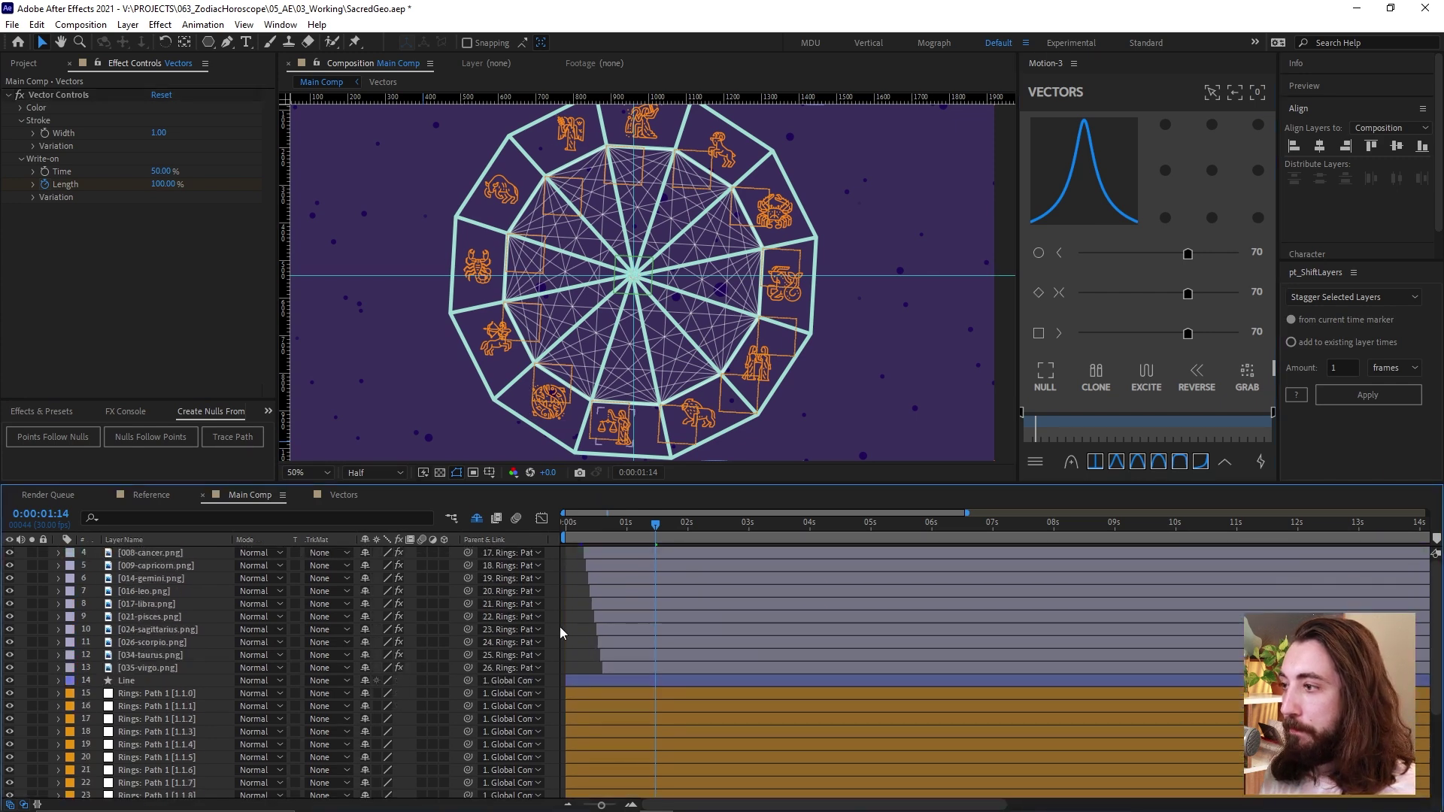
scroll(559, 626, "down", 3)
scroll(696, 635, "down", 3)
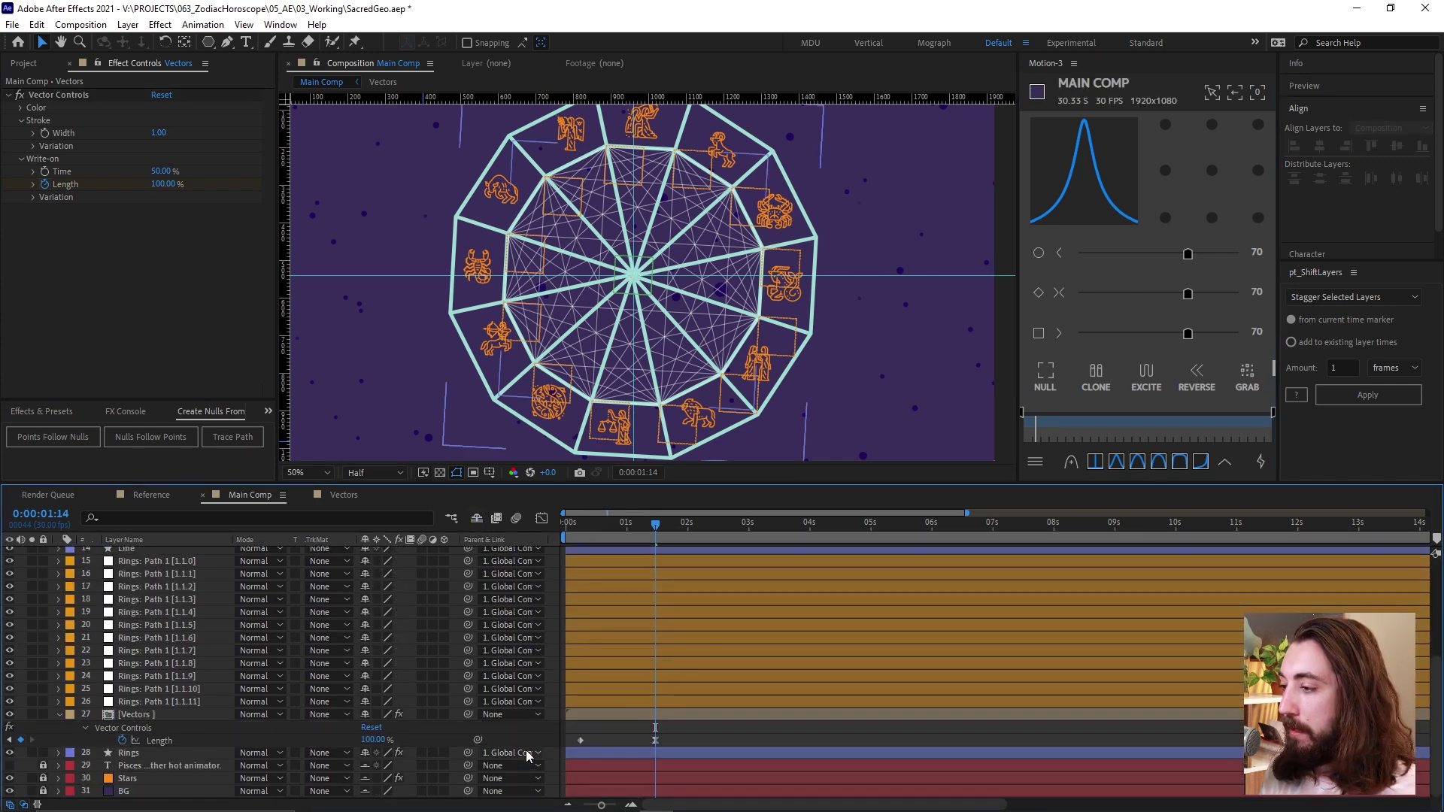
left_click(9, 766)
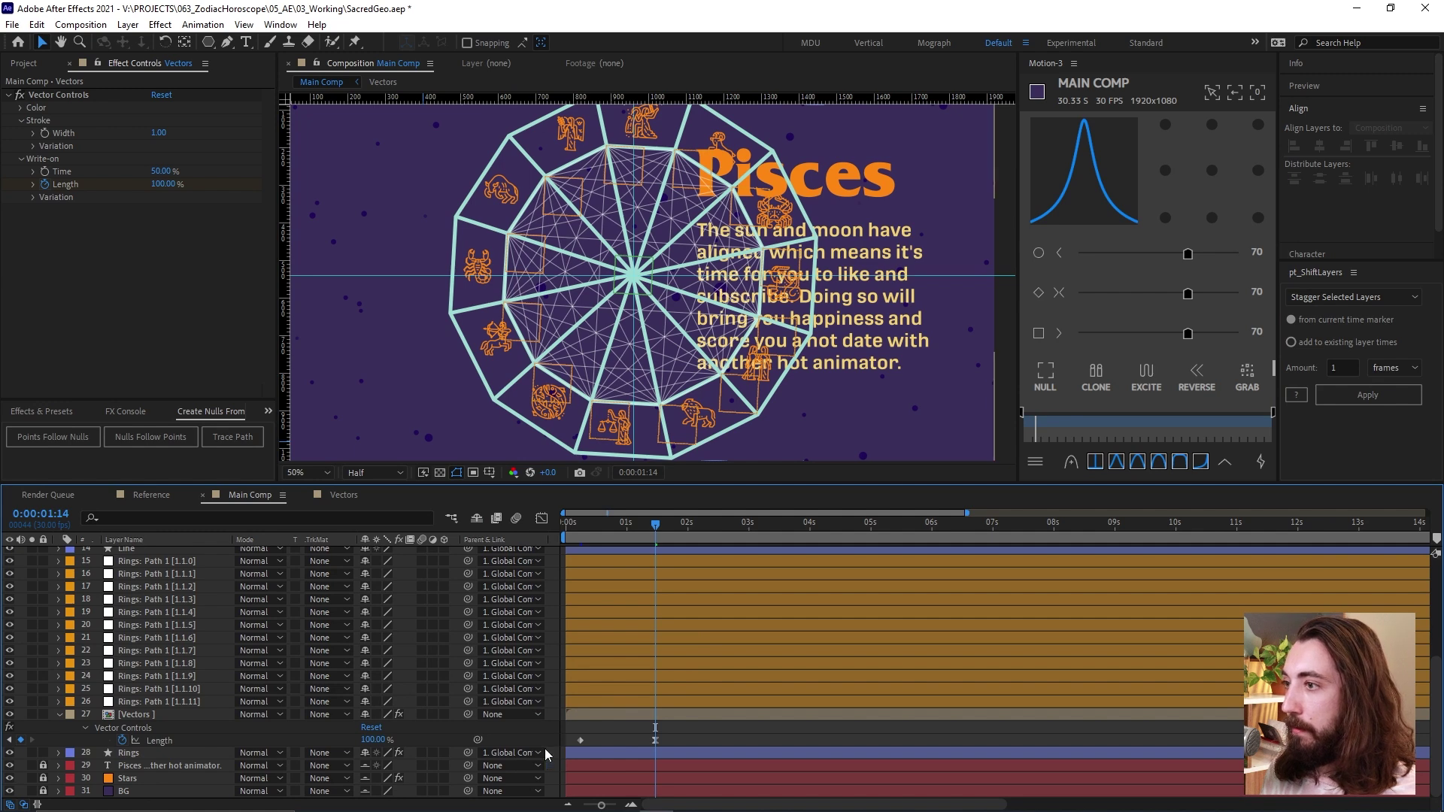
left_click(128, 767)
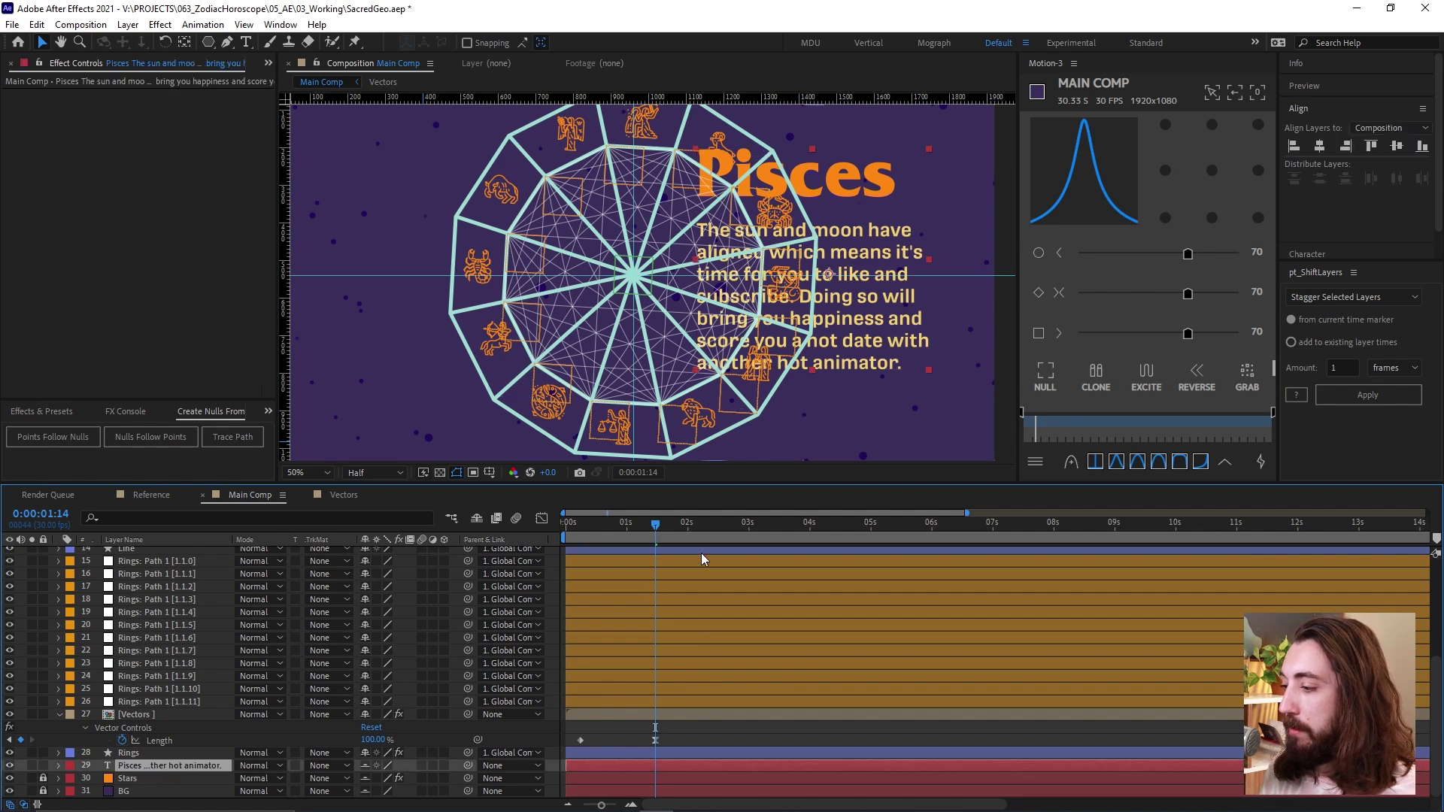
left_click_drag(607, 530, 789, 531)
left_click(188, 765)
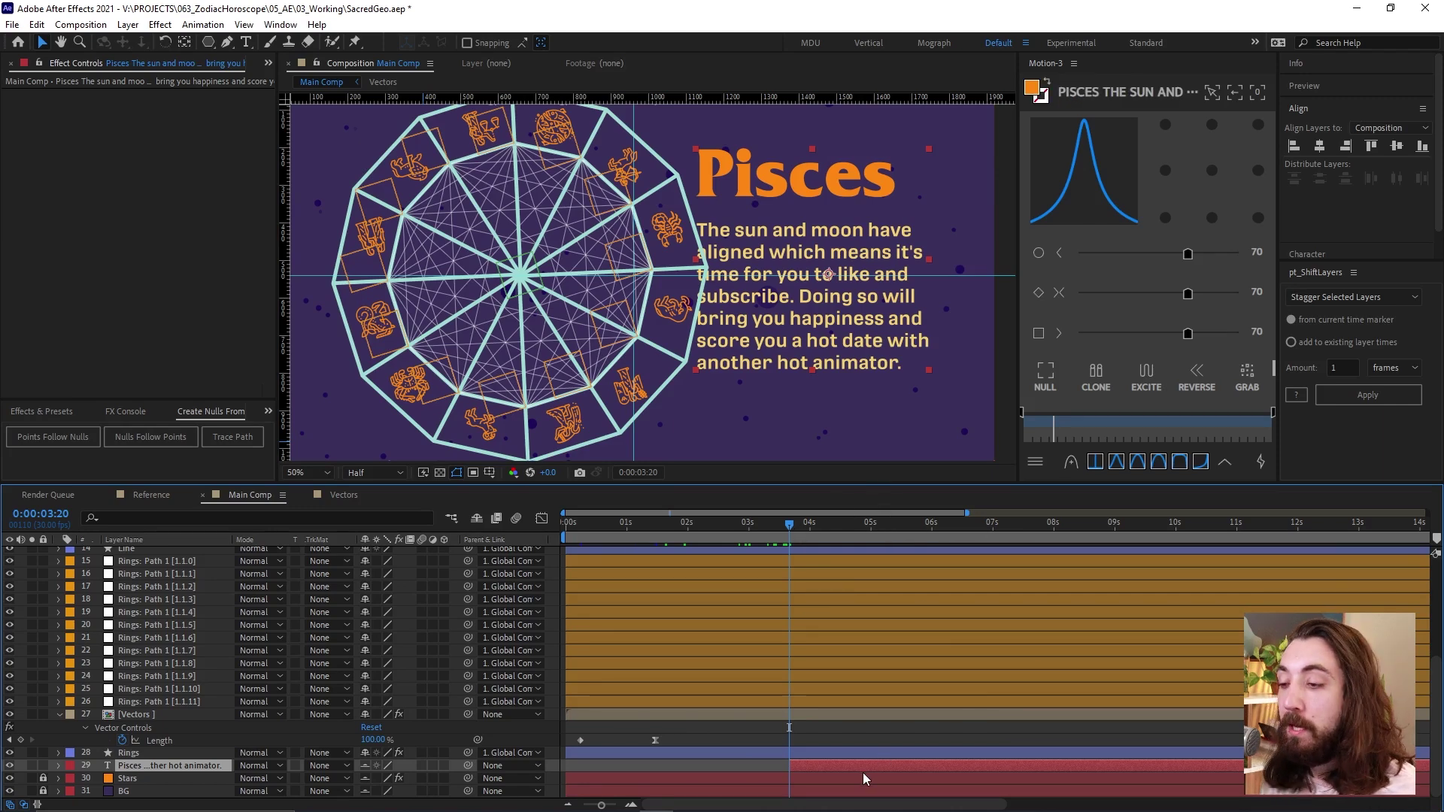
Search 'sex' in FX Console and apply the second result.
key("ctrl+space")
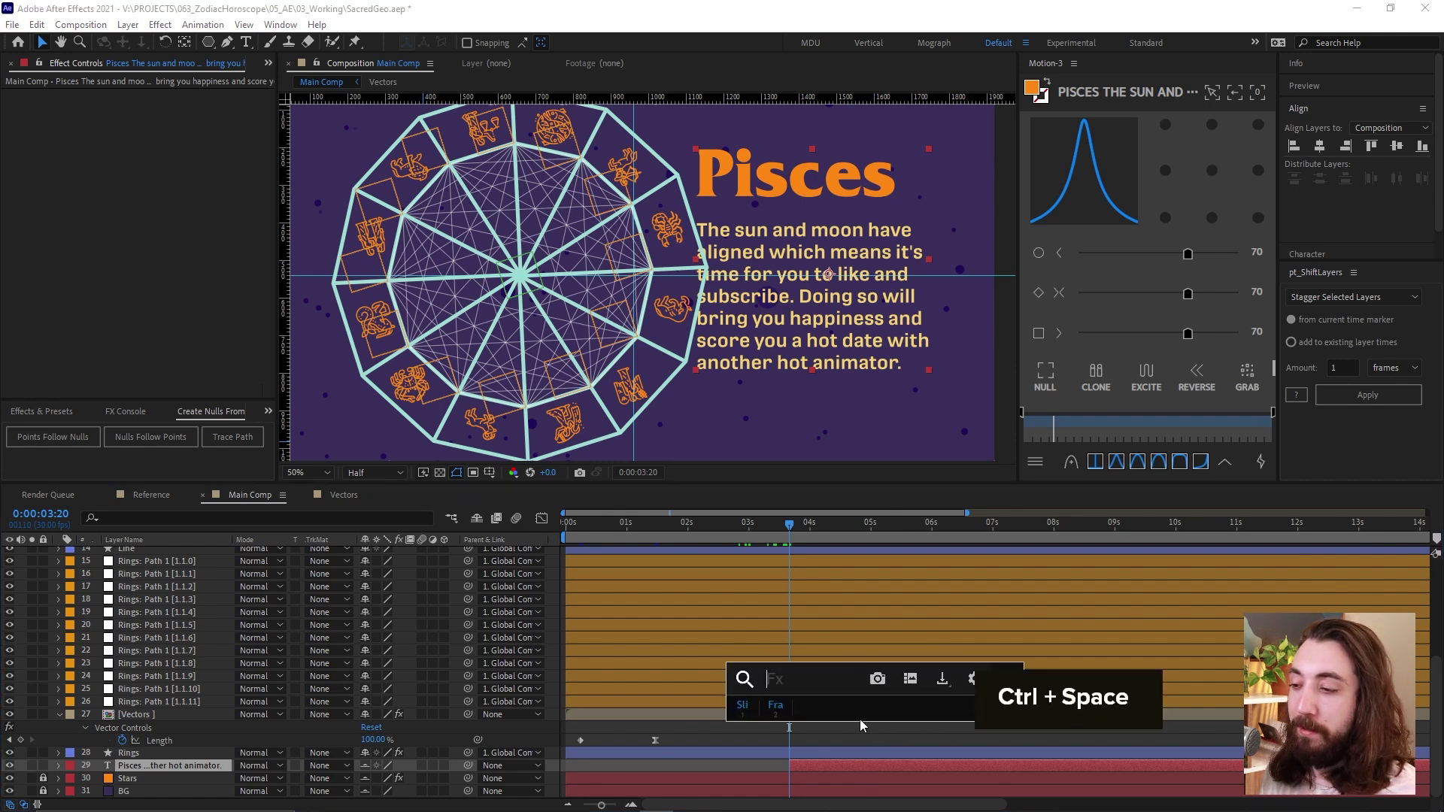
type("sex")
left_click(870, 696)
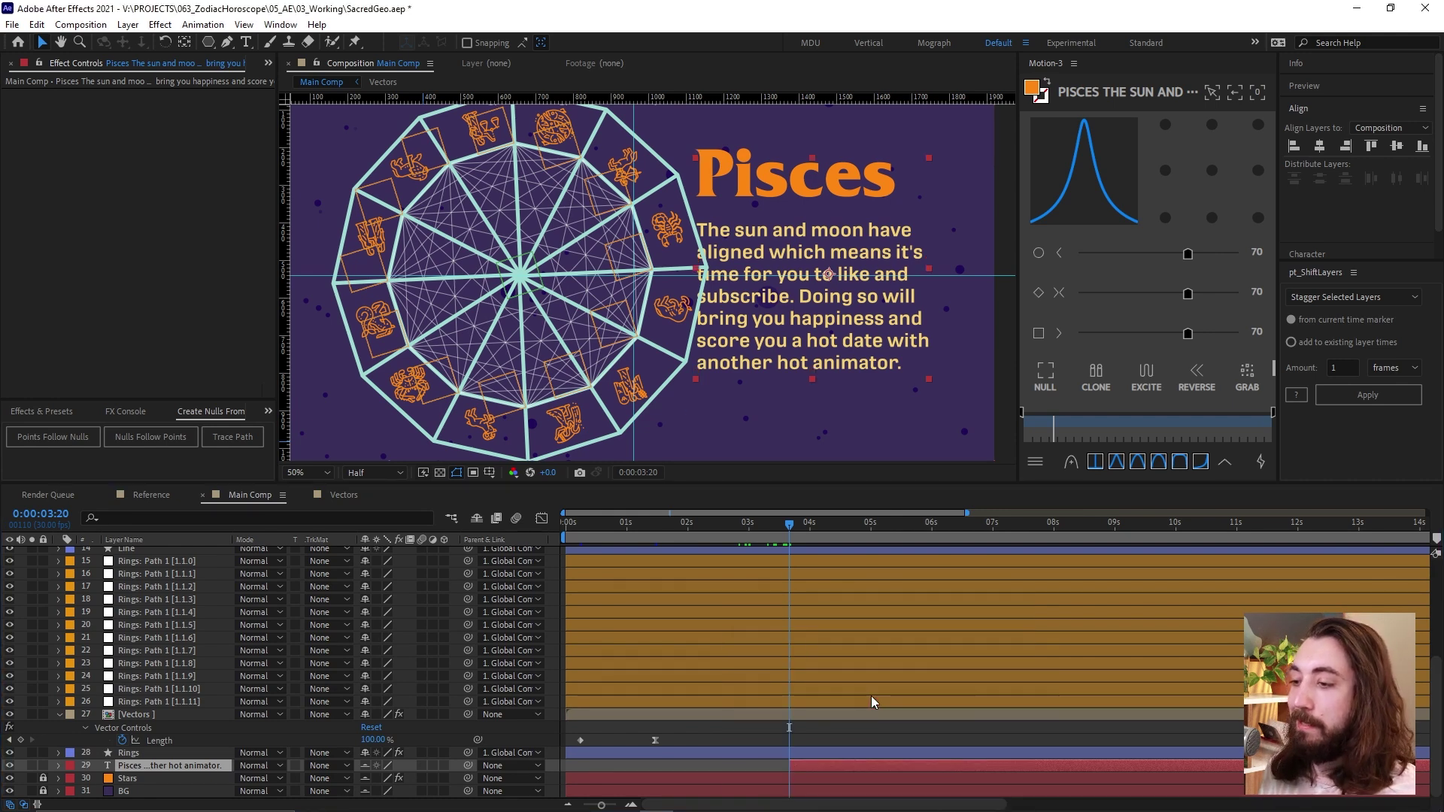
Play back and scrub the wheel and Pisces text animation to review it.
key("space")
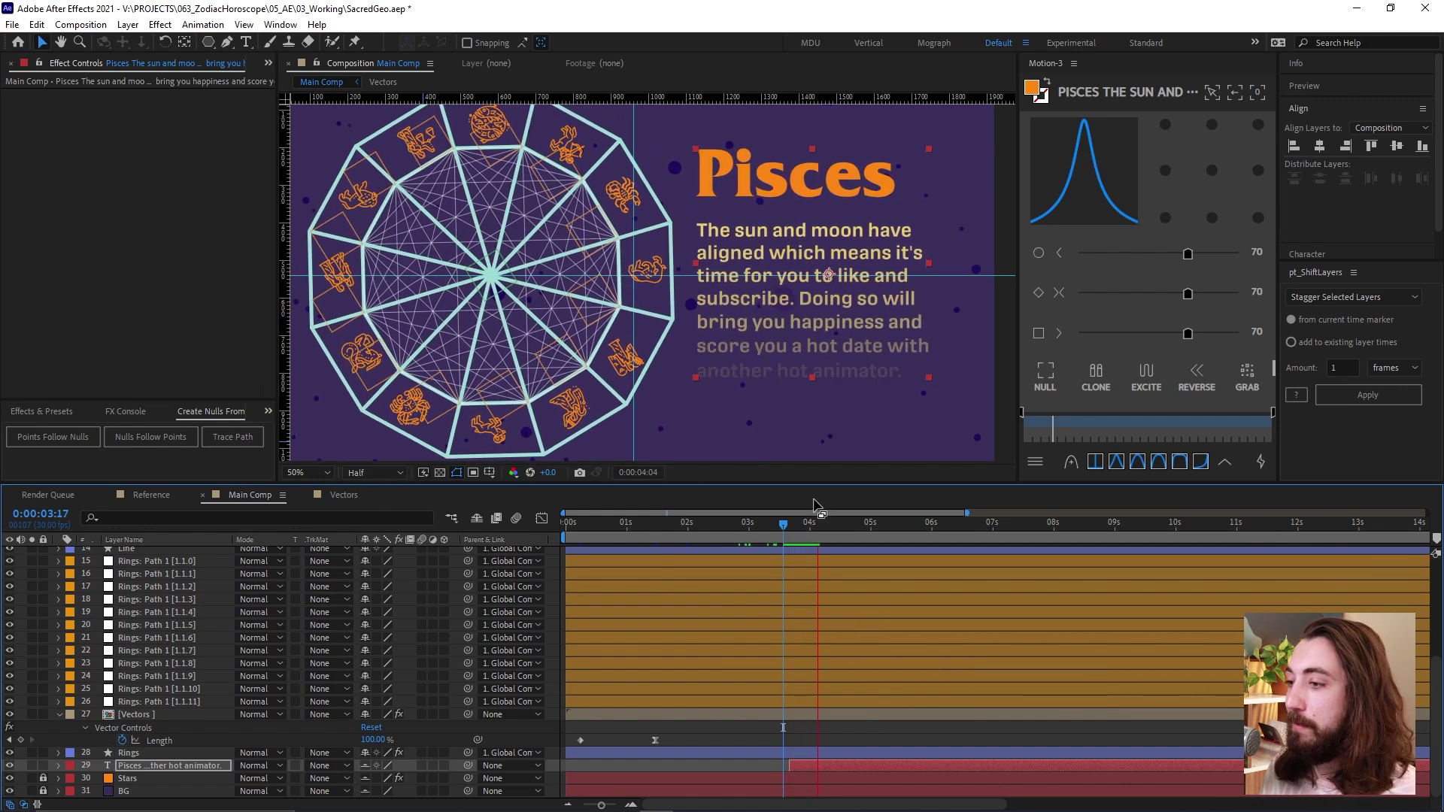
left_click(792, 529)
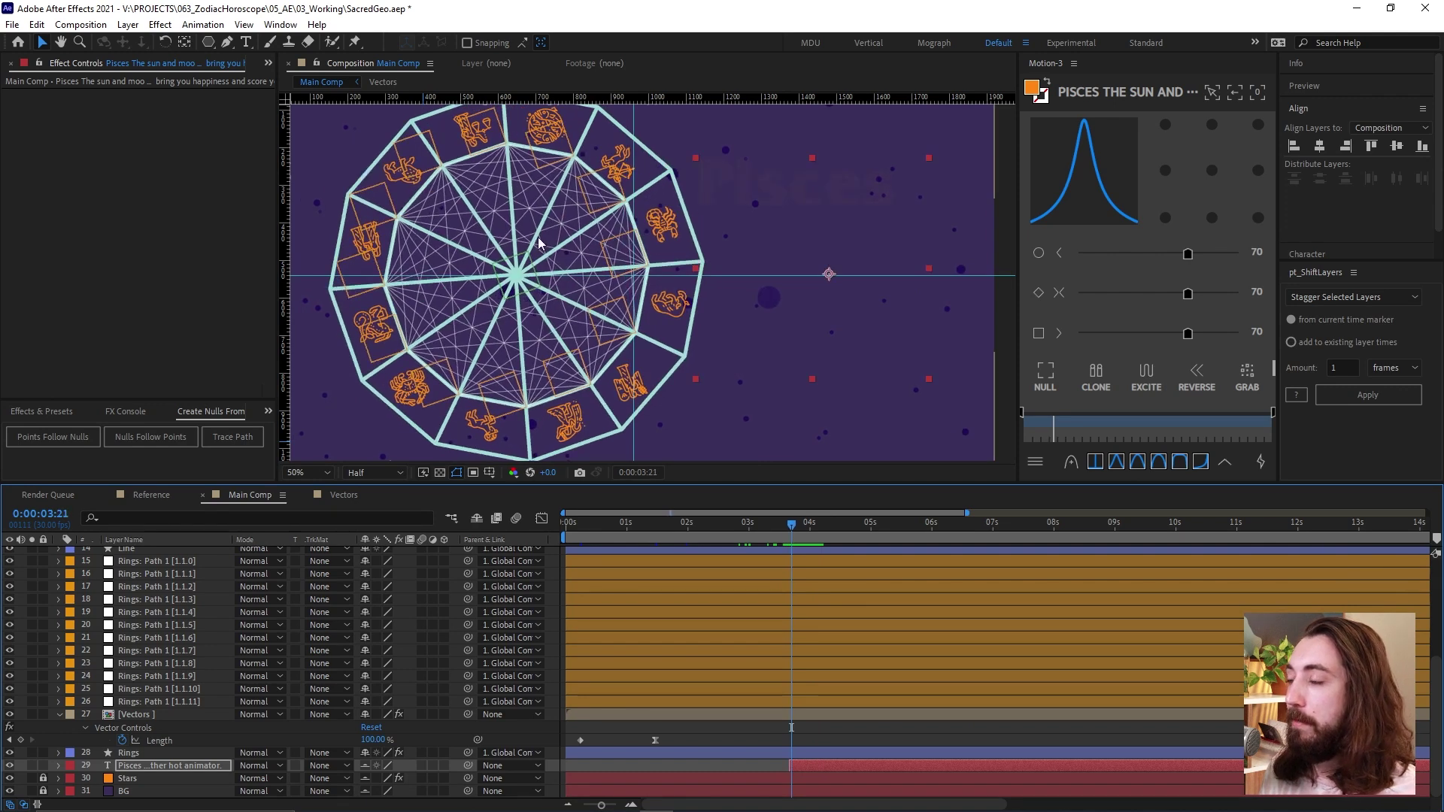
scroll(775, 632, "up", 5)
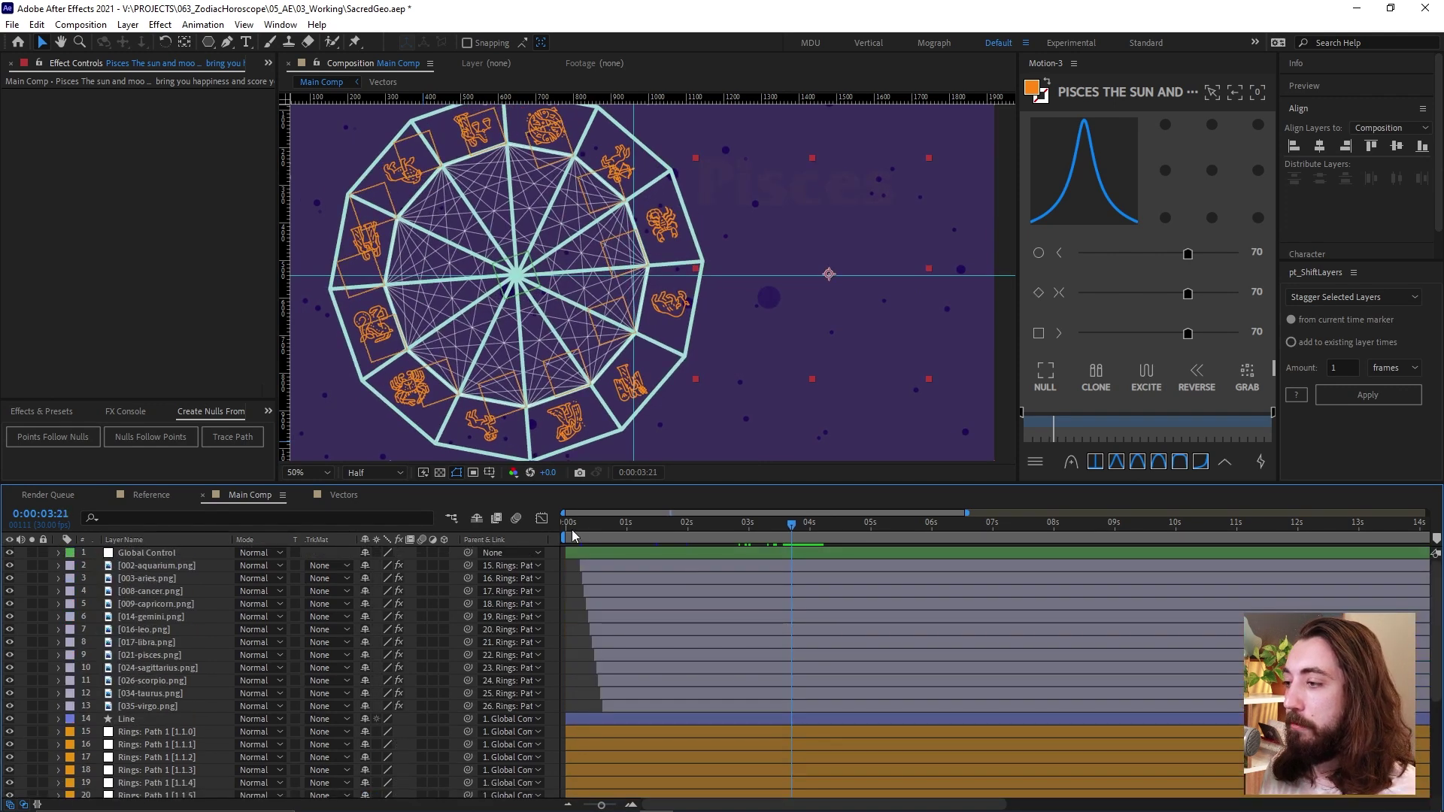
mouse_move(574, 535)
left_mouse_down()
mouse_move(677, 535)
mouse_move(564, 557)
left_mouse_up()
key("space")
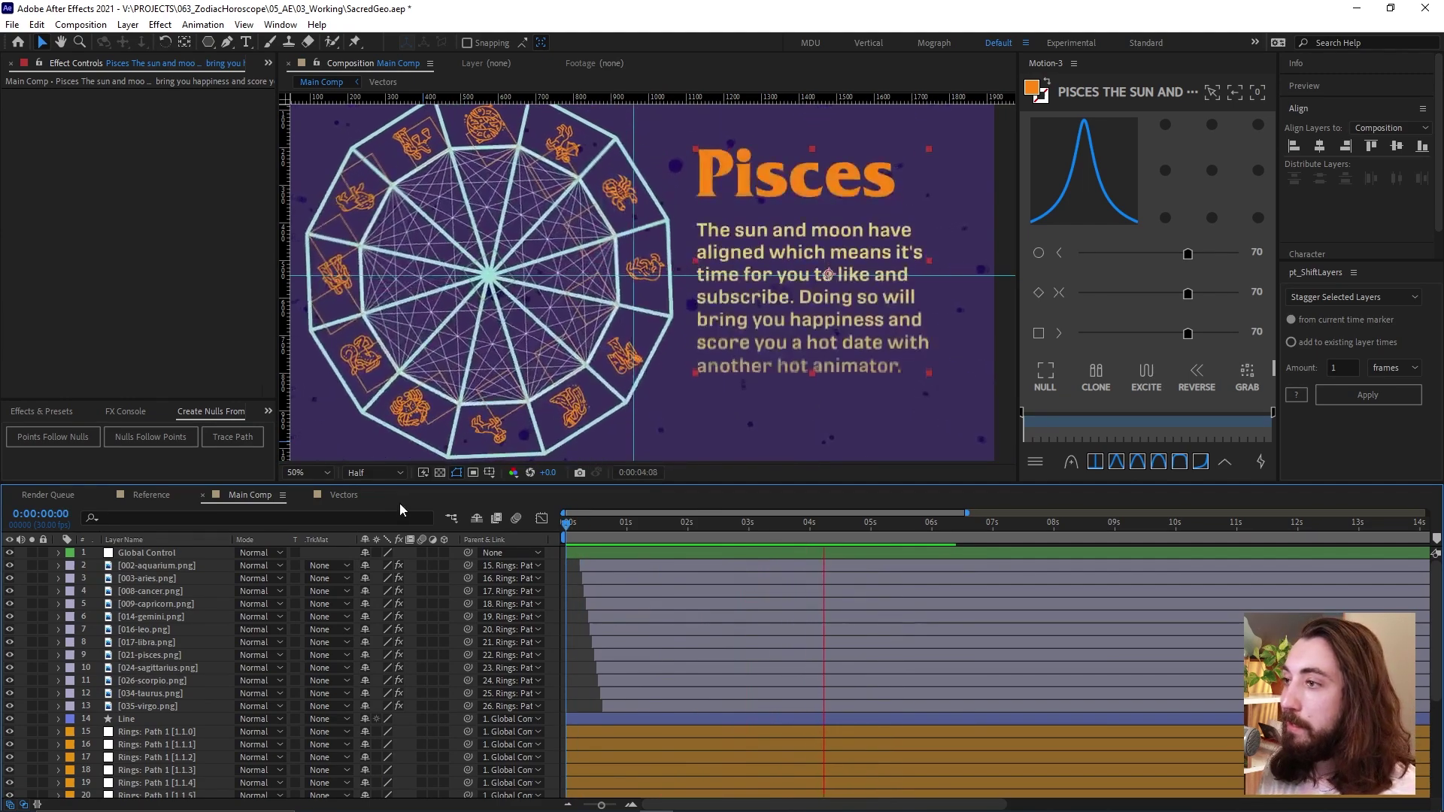
mouse_move(753, 523)
left_mouse_down()
mouse_move(780, 570)
mouse_move(730, 570)
mouse_move(697, 519)
mouse_move(732, 522)
left_mouse_up()
Reveal Global Control's Rotation and scrub to watch the wheel turn.
left_click(517, 399)
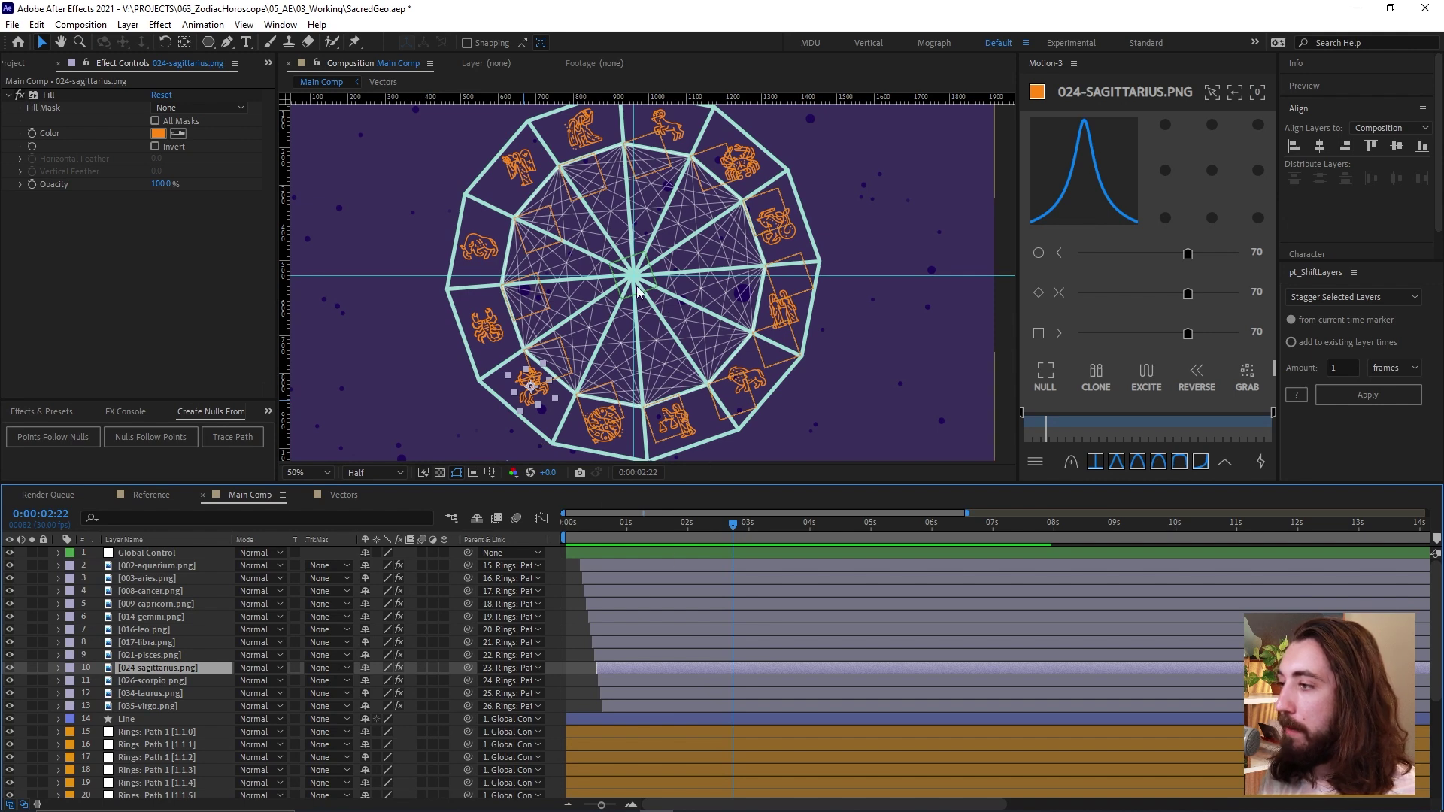
left_click(228, 553)
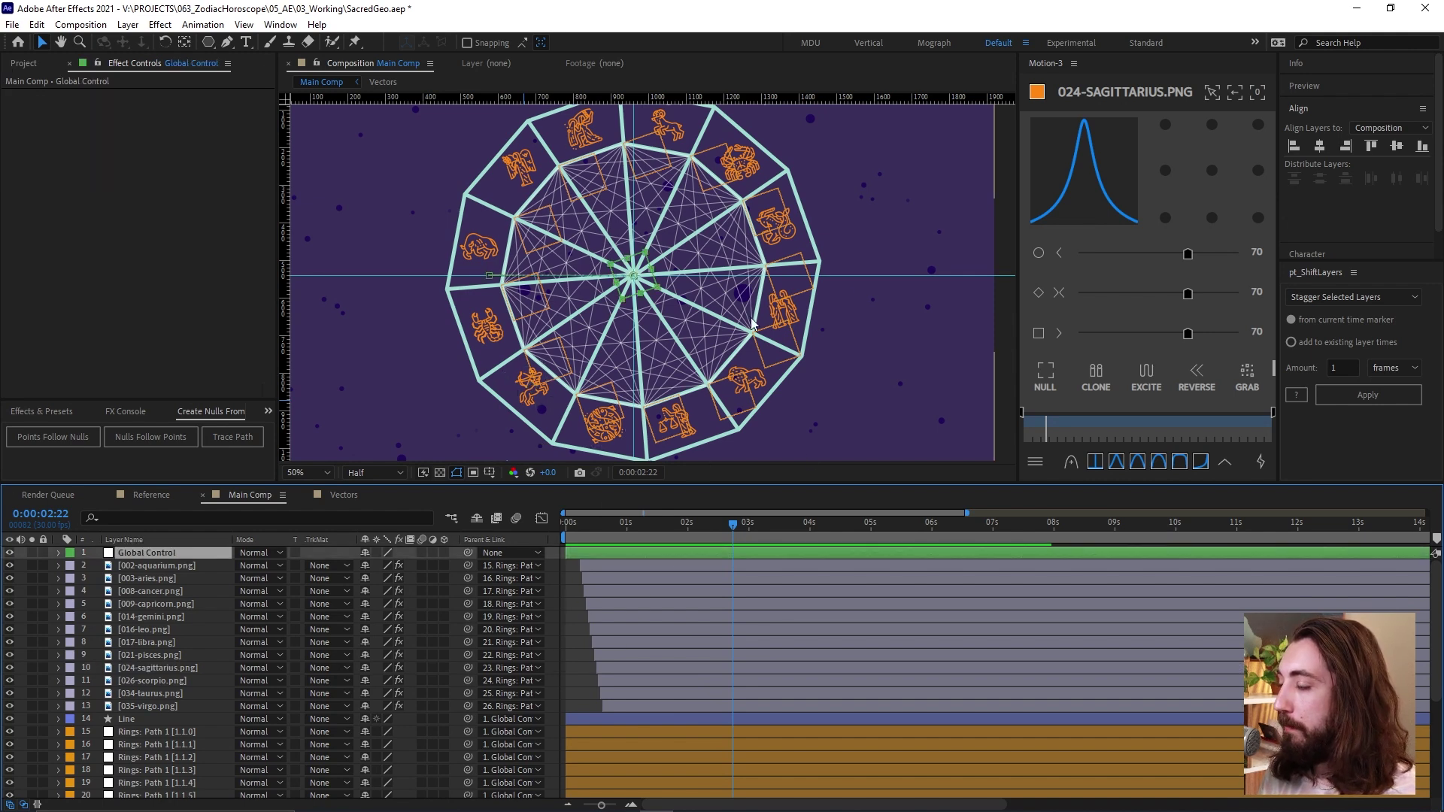
left_click(670, 524)
key("r")
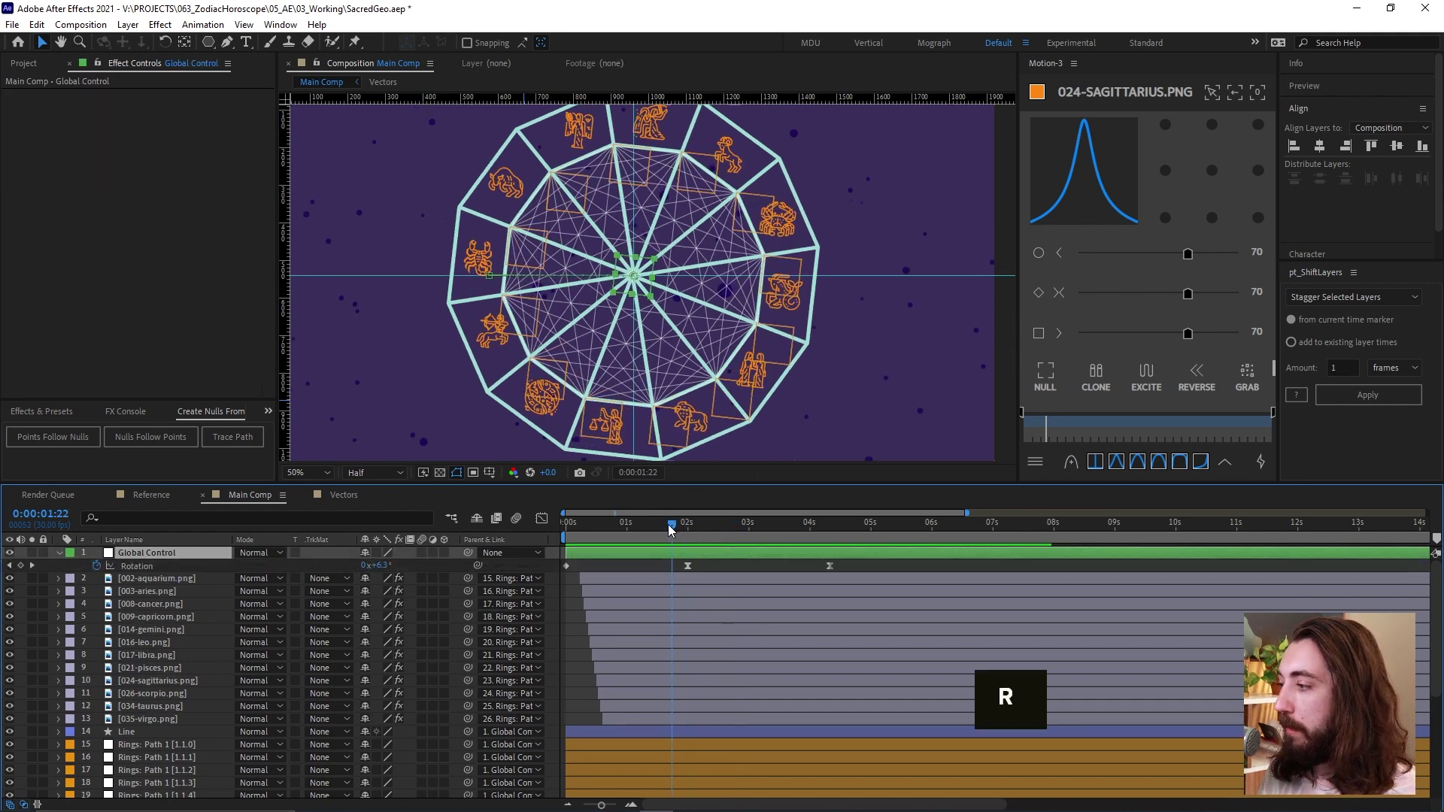
left_click(585, 525)
left_click_drag(588, 528, 644, 527)
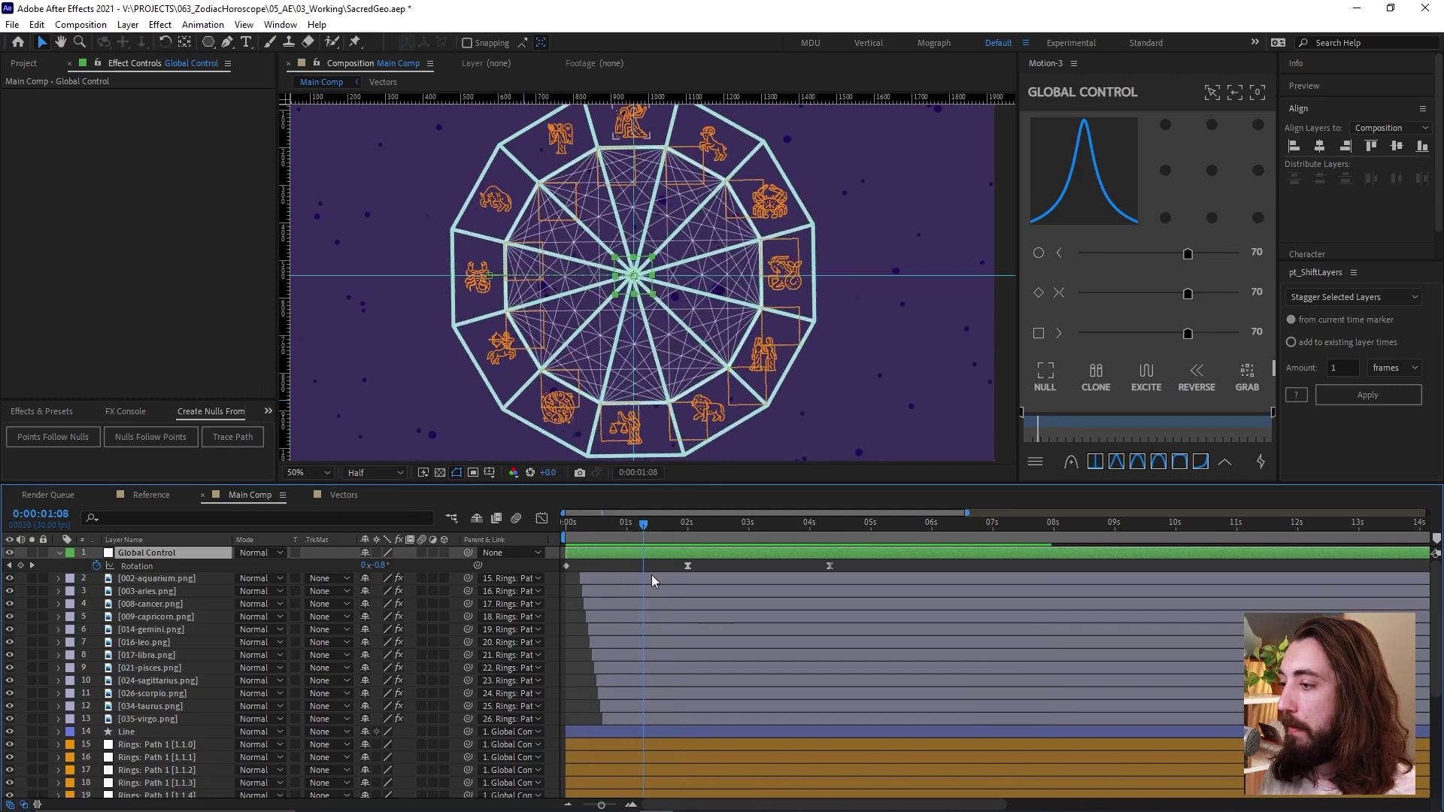
Link the aquarium icon's Rotation to Global Control's Rotation and negate it with a minus sign.
key("ctrl+Down")
key("r")
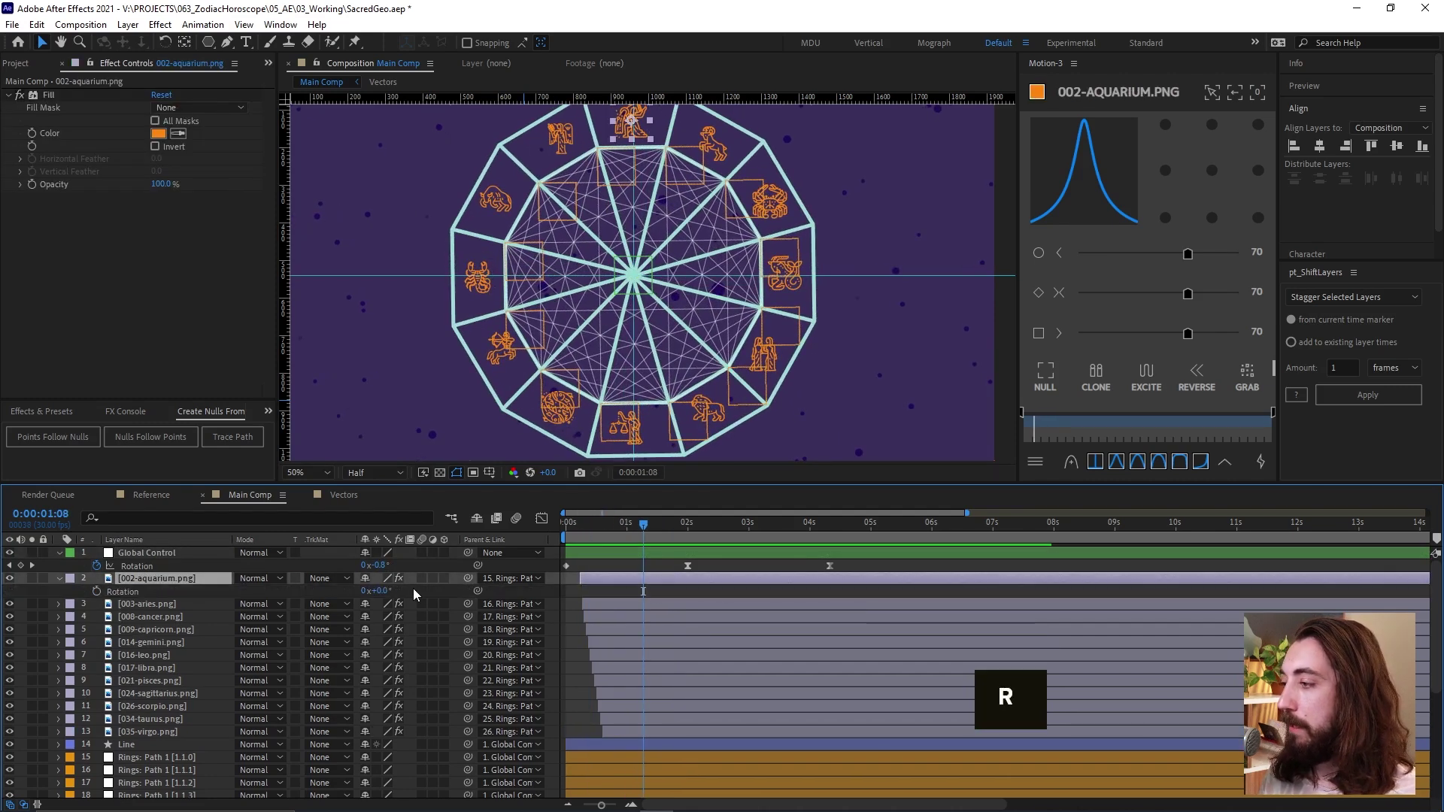
left_click_drag(480, 592, 188, 564)
left_click_drag(588, 535, 724, 557)
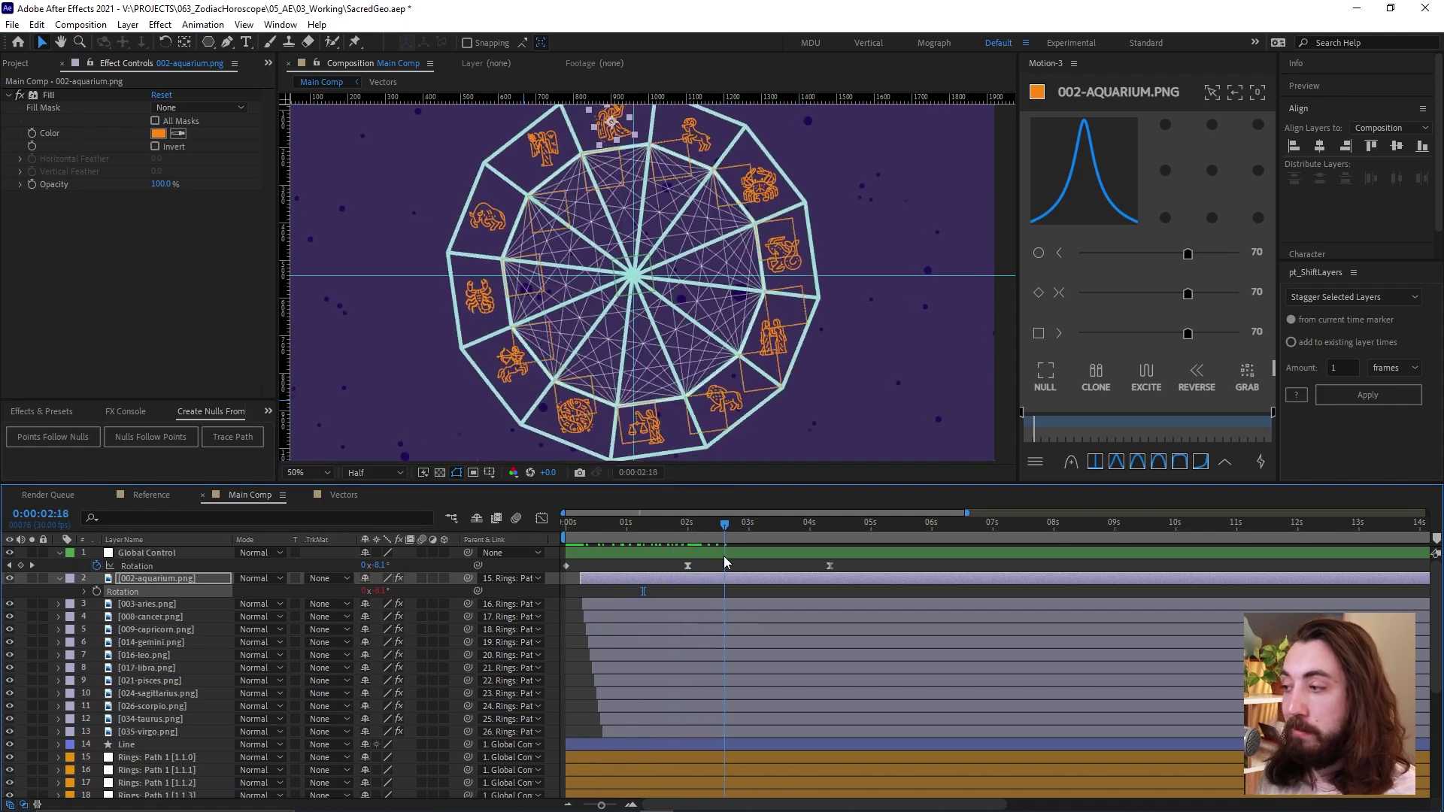
left_click(85, 593)
left_click(579, 605)
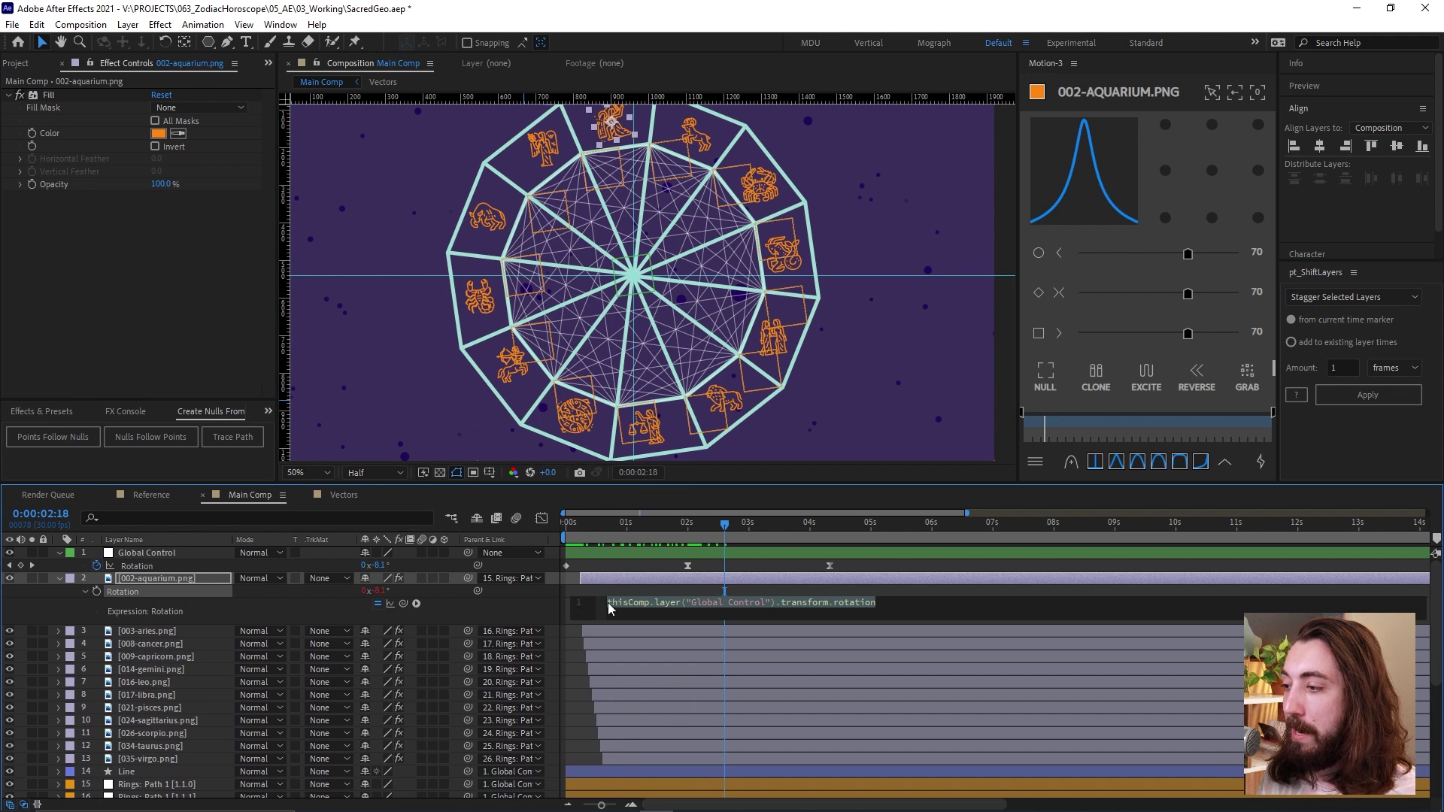
left_click(608, 605)
type("-")
left_click(639, 589)
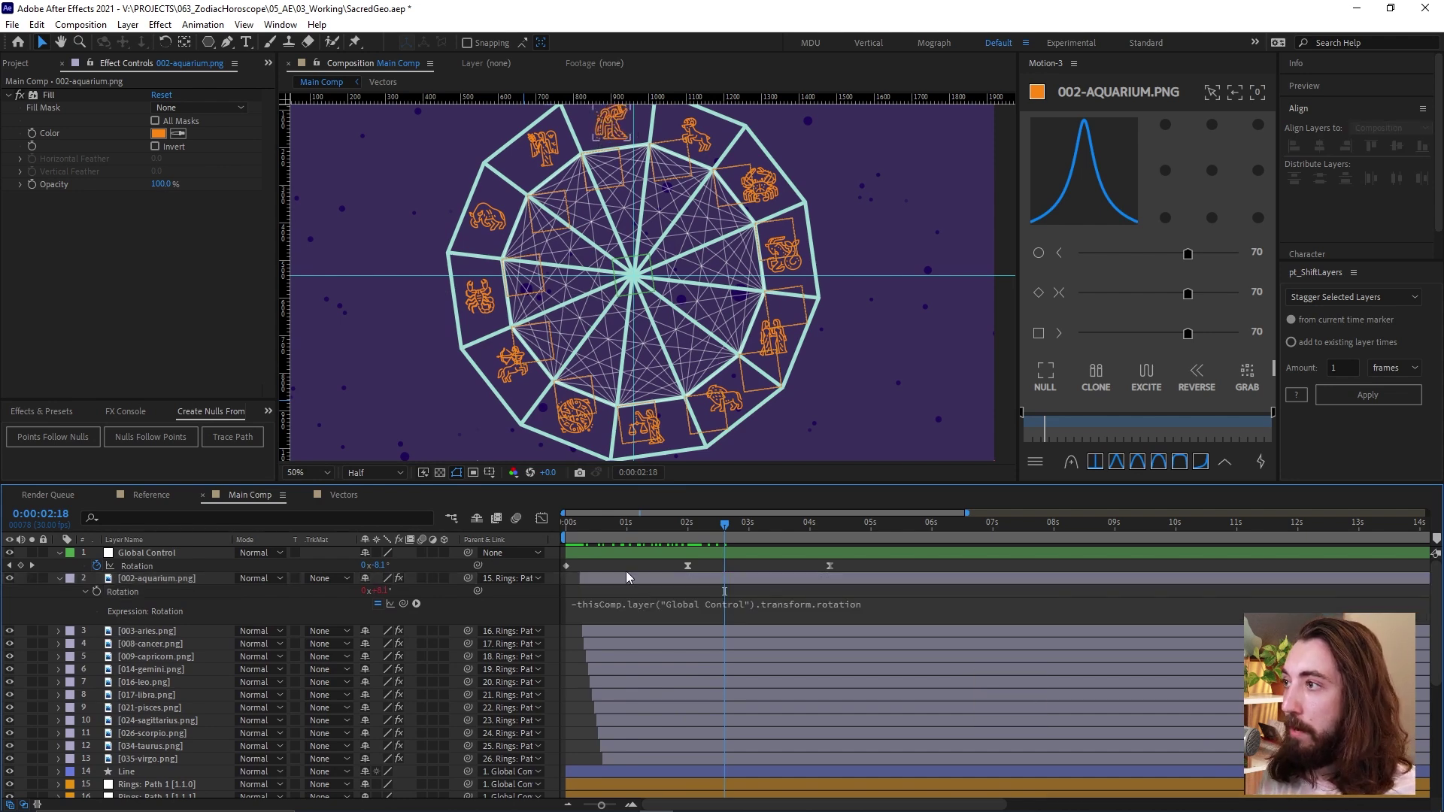
left_click_drag(580, 530, 745, 566)
left_click(510, 183)
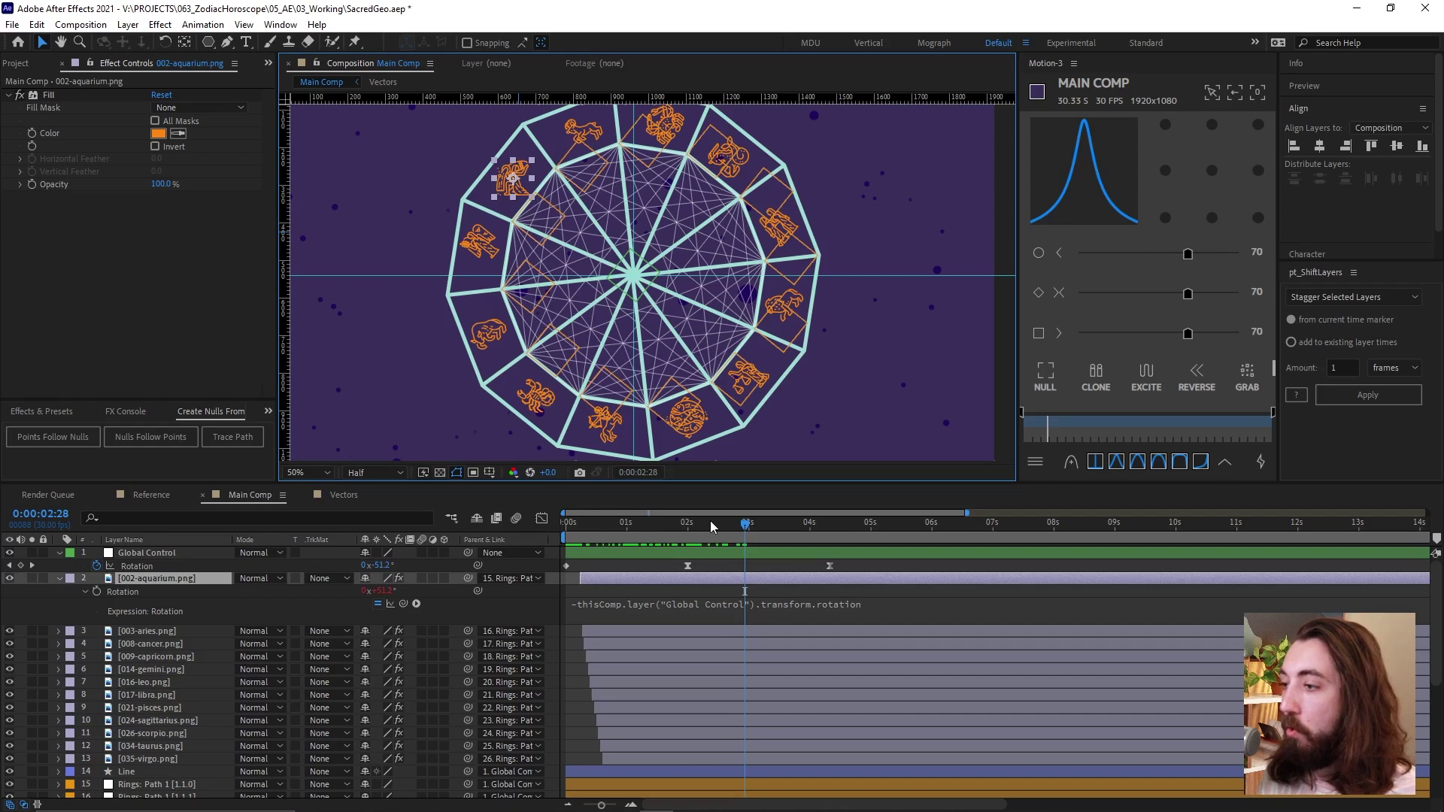
left_click_drag(710, 521, 737, 525)
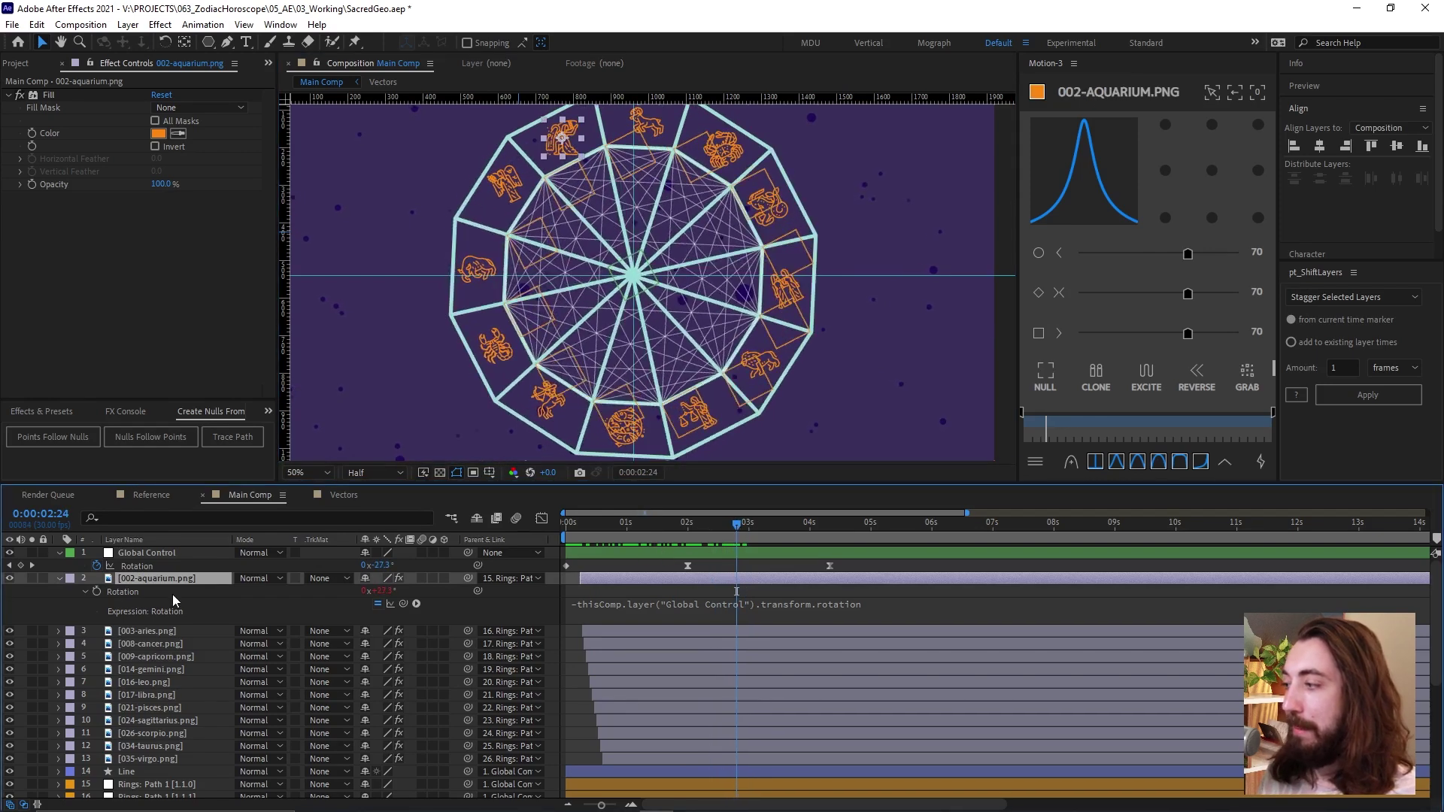
Copy the expression only and paste it onto the Aries-to-Virgo icon layers.
right_click(160, 593)
left_click(253, 533)
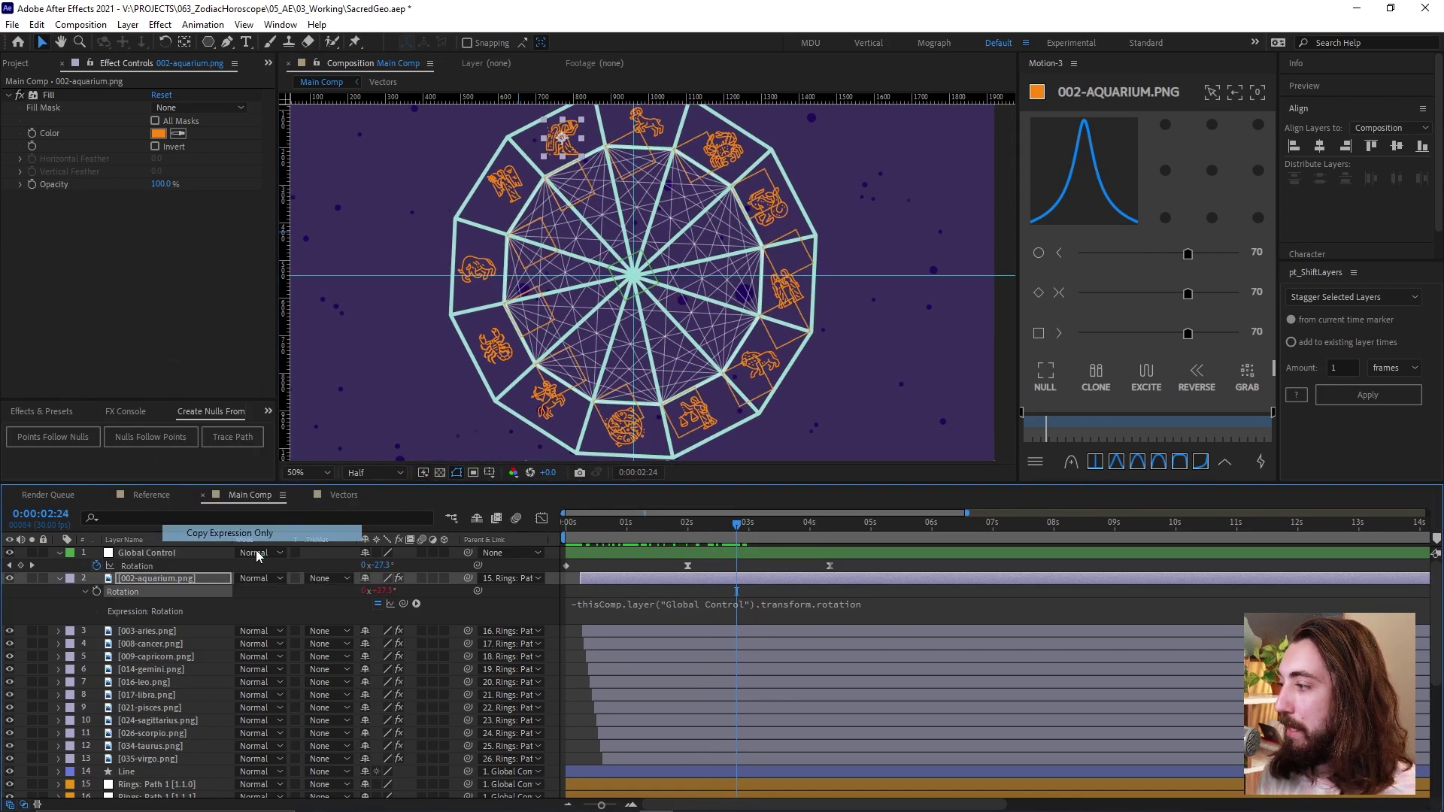
left_click(172, 630)
left_click(164, 757, "shift")
key("ctrl+v")
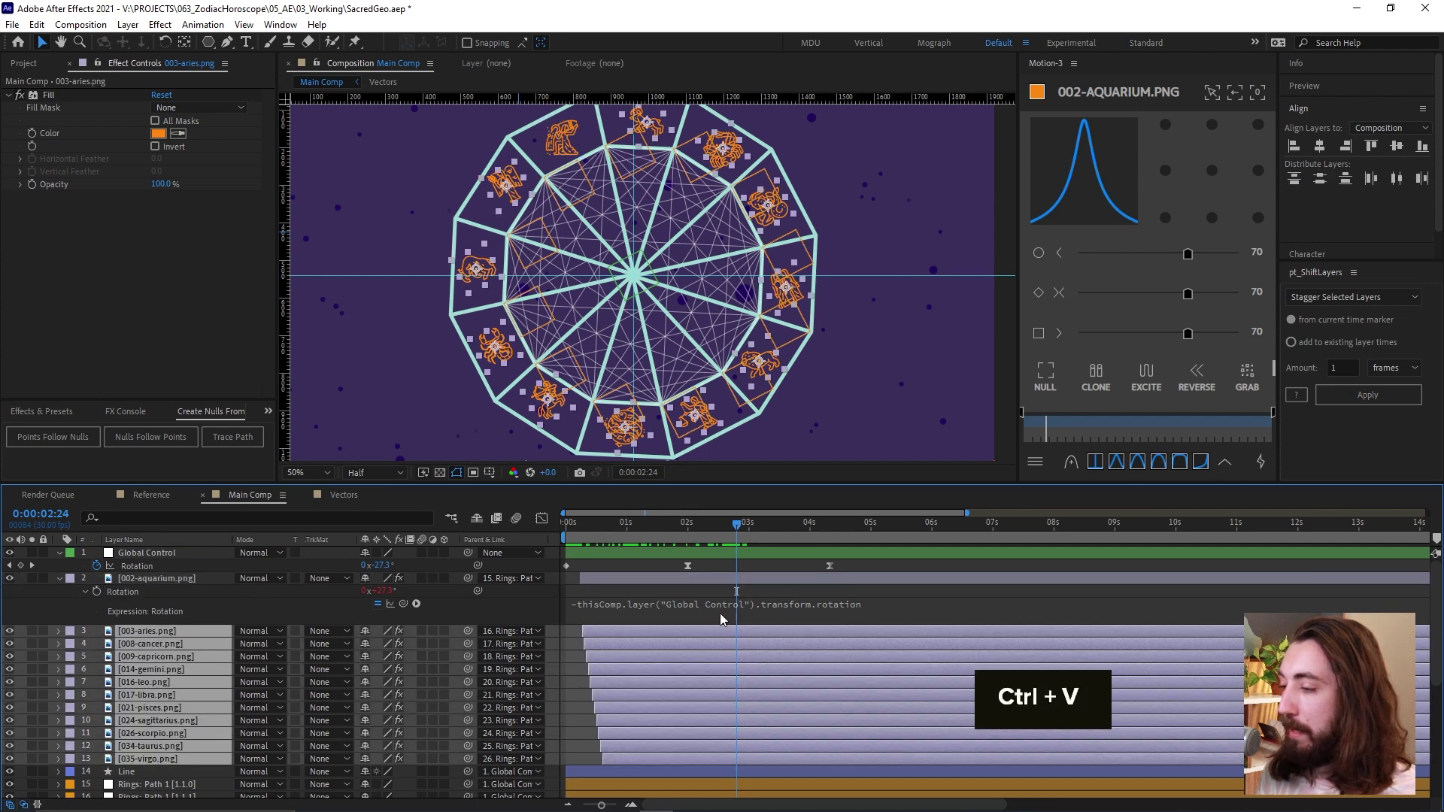
left_click(706, 590)
left_click_drag(576, 522, 729, 544)
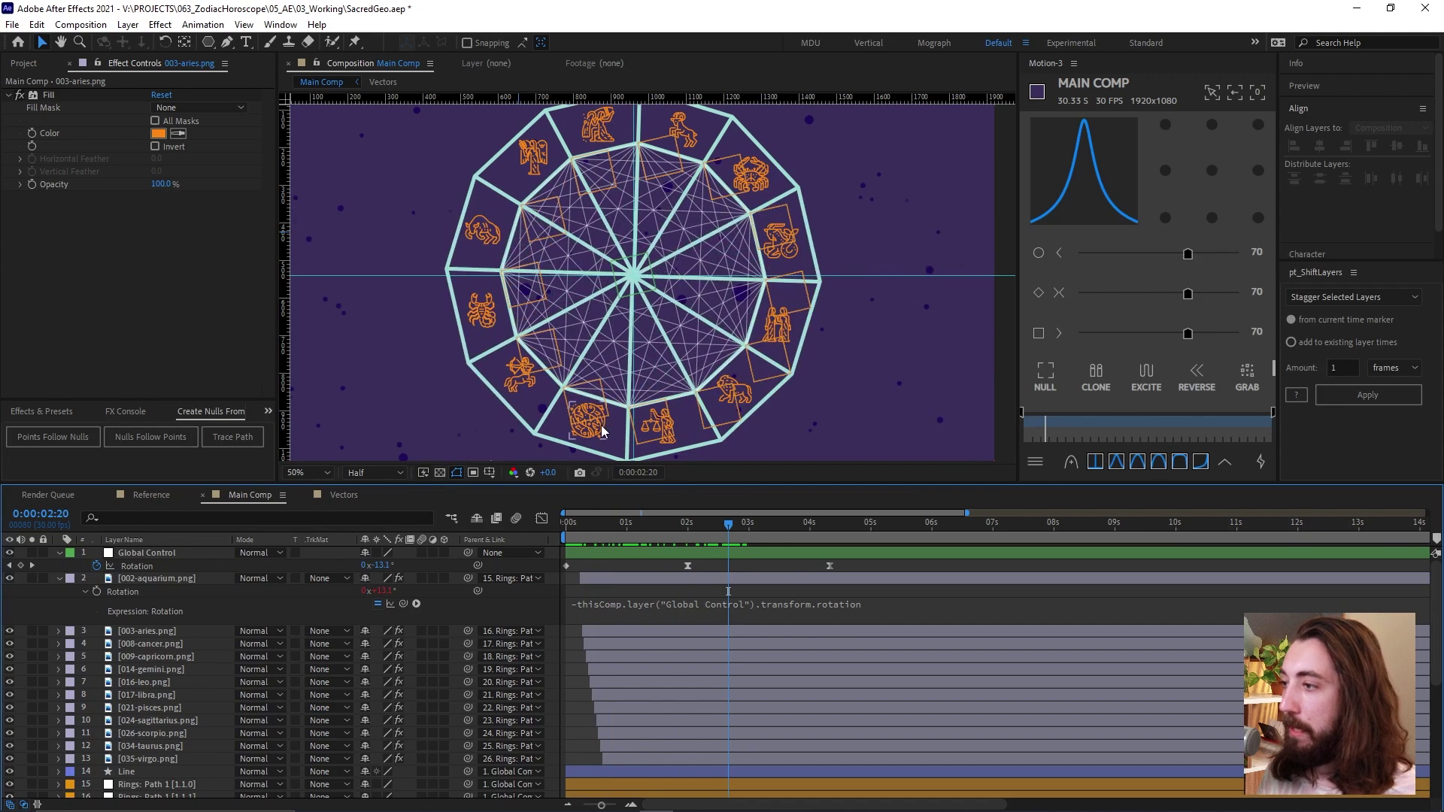
Duplicate the Pisces icon layer and move the copy to the wheel's centre at 3:11.
left_click(601, 431)
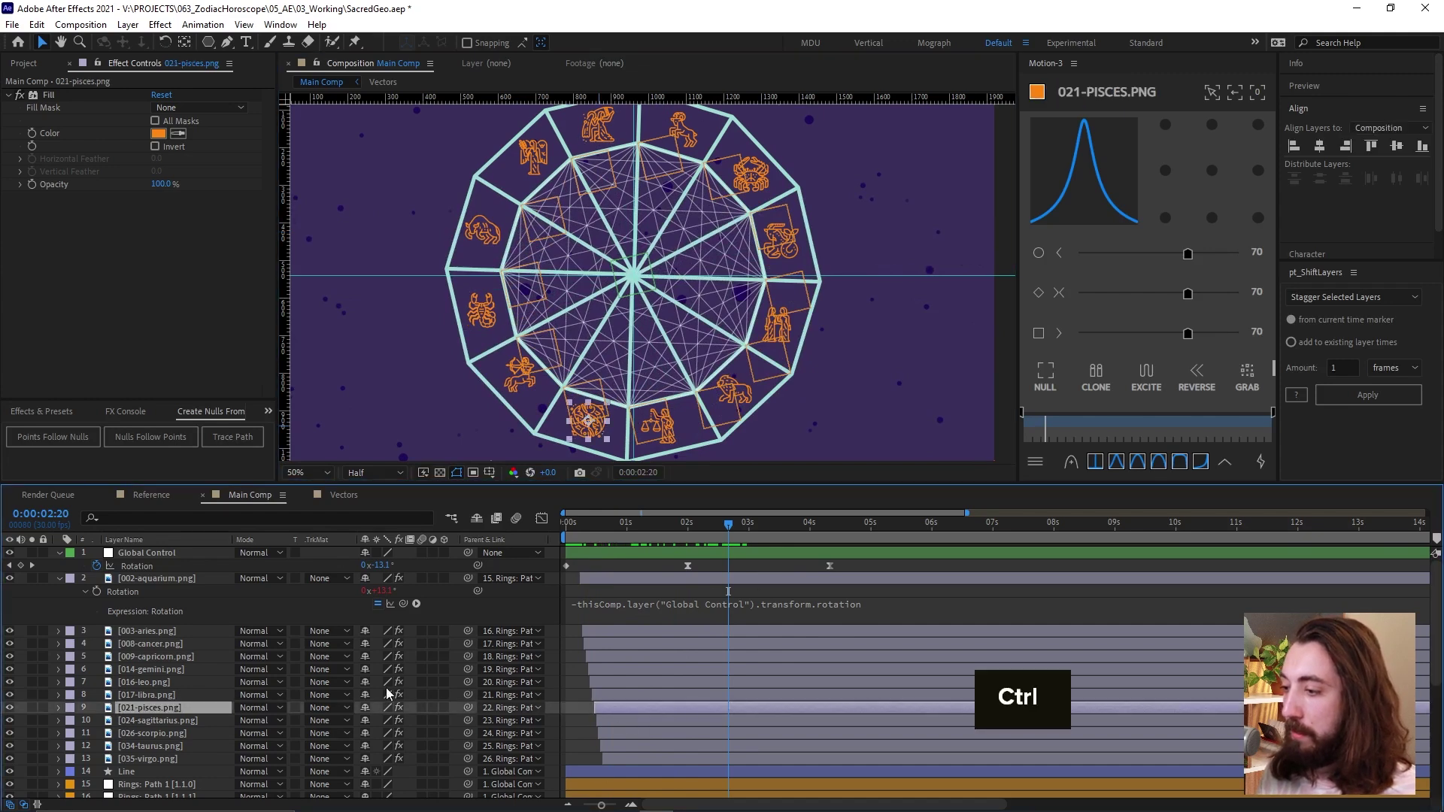
key("ctrl+d")
left_click_drag(729, 524, 774, 531)
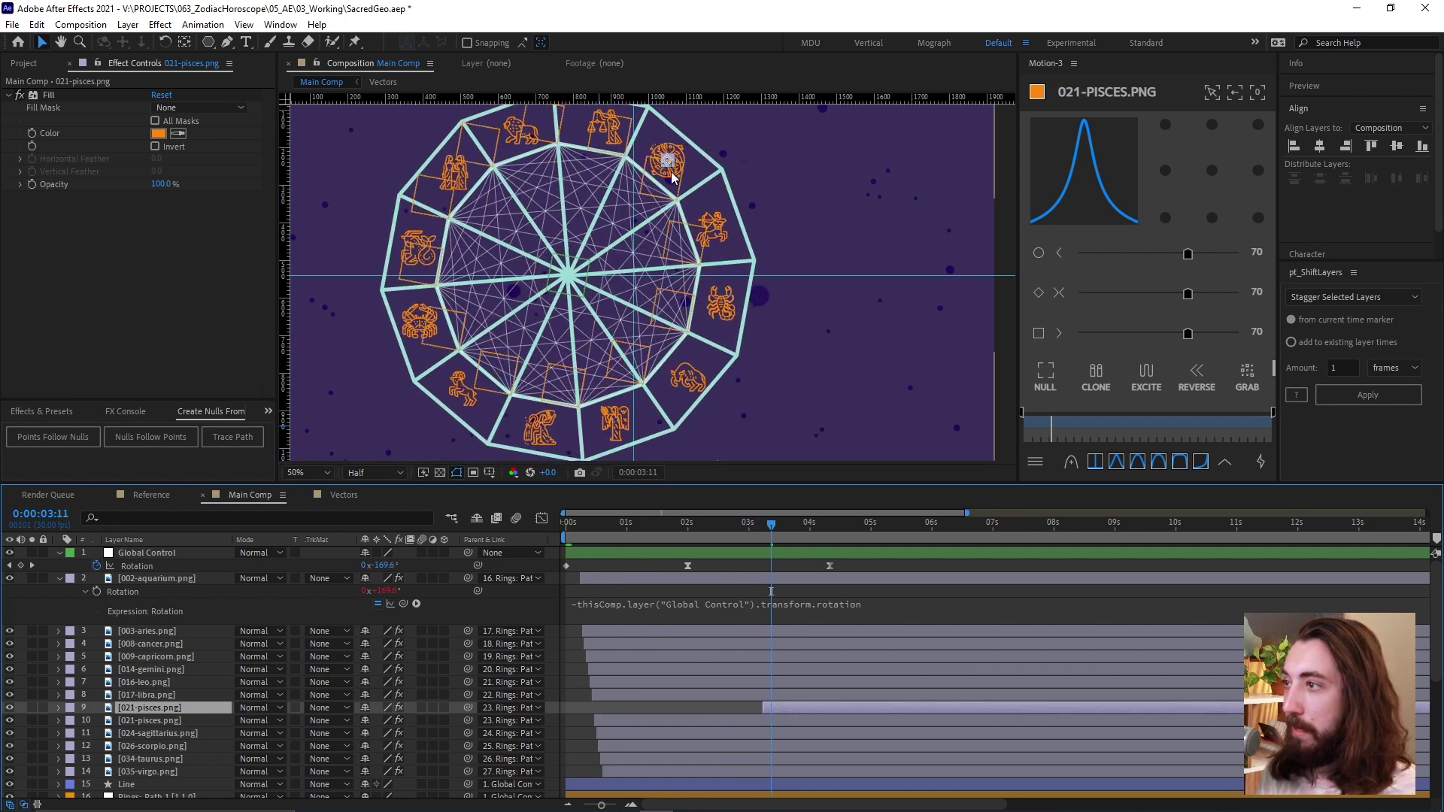
left_click_drag(668, 167, 580, 266)
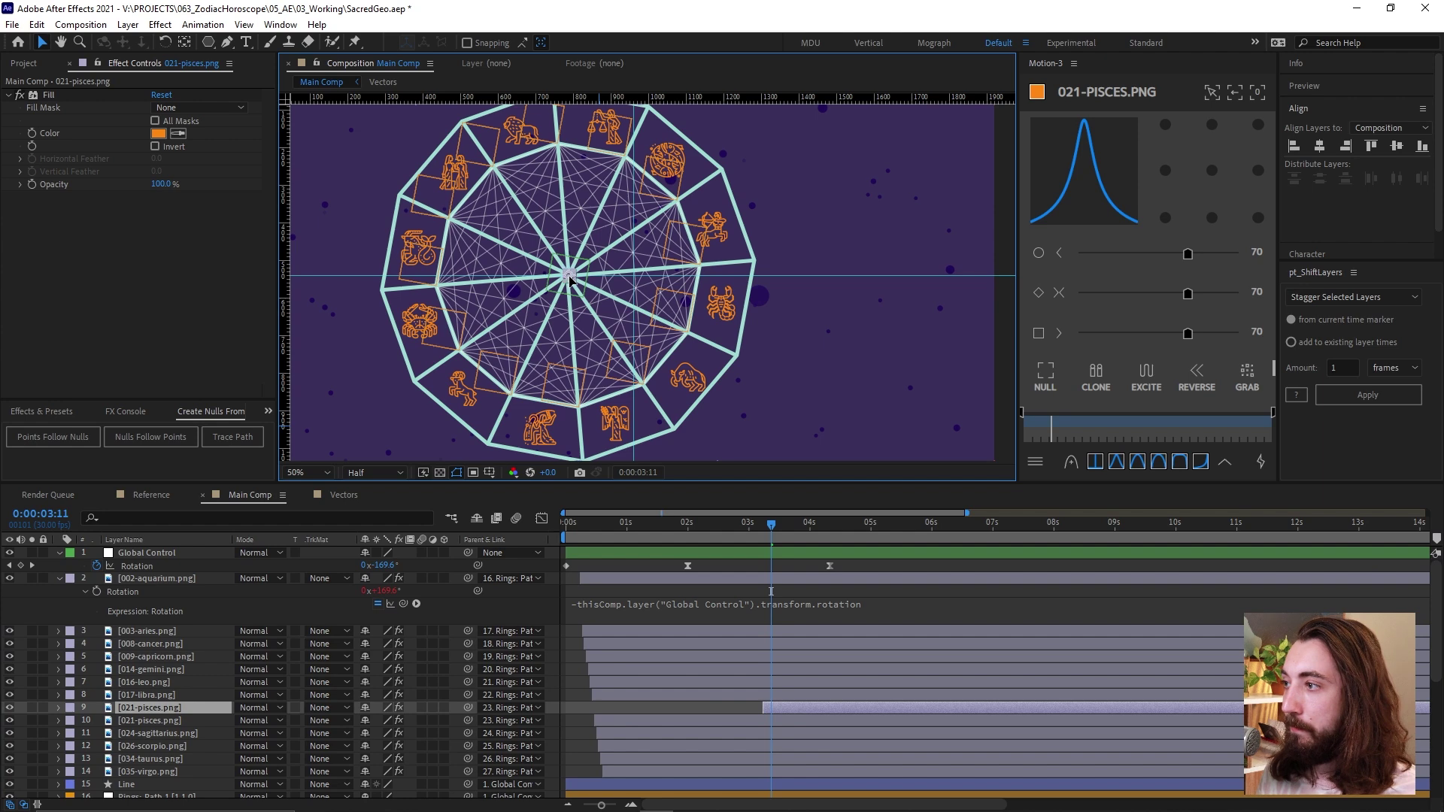
key("Return")
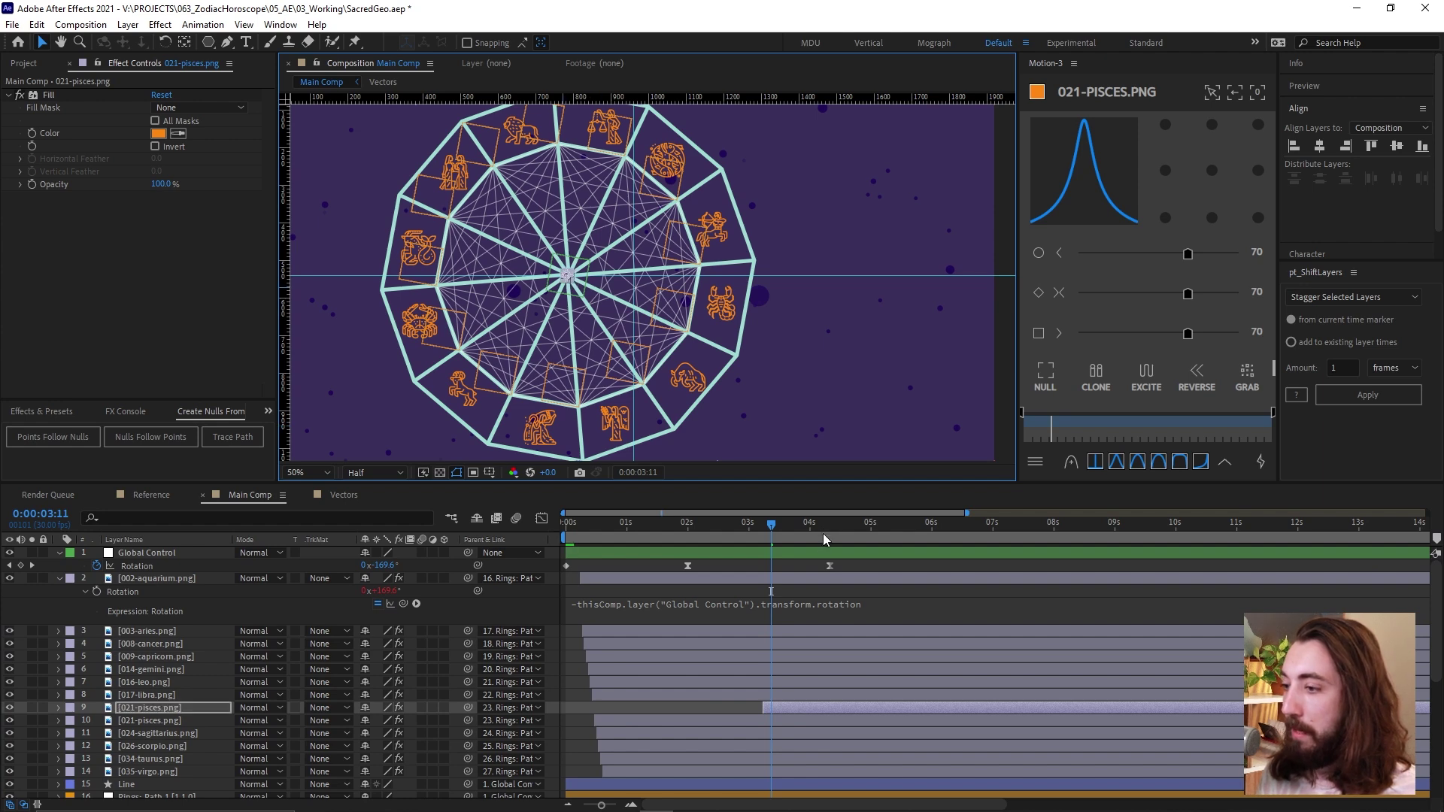
Set the centred Pisces copy's second Scale keyframe at 4:11 to 91.3% and preview the animation.
key("u")
left_click_drag(814, 531, 837, 536)
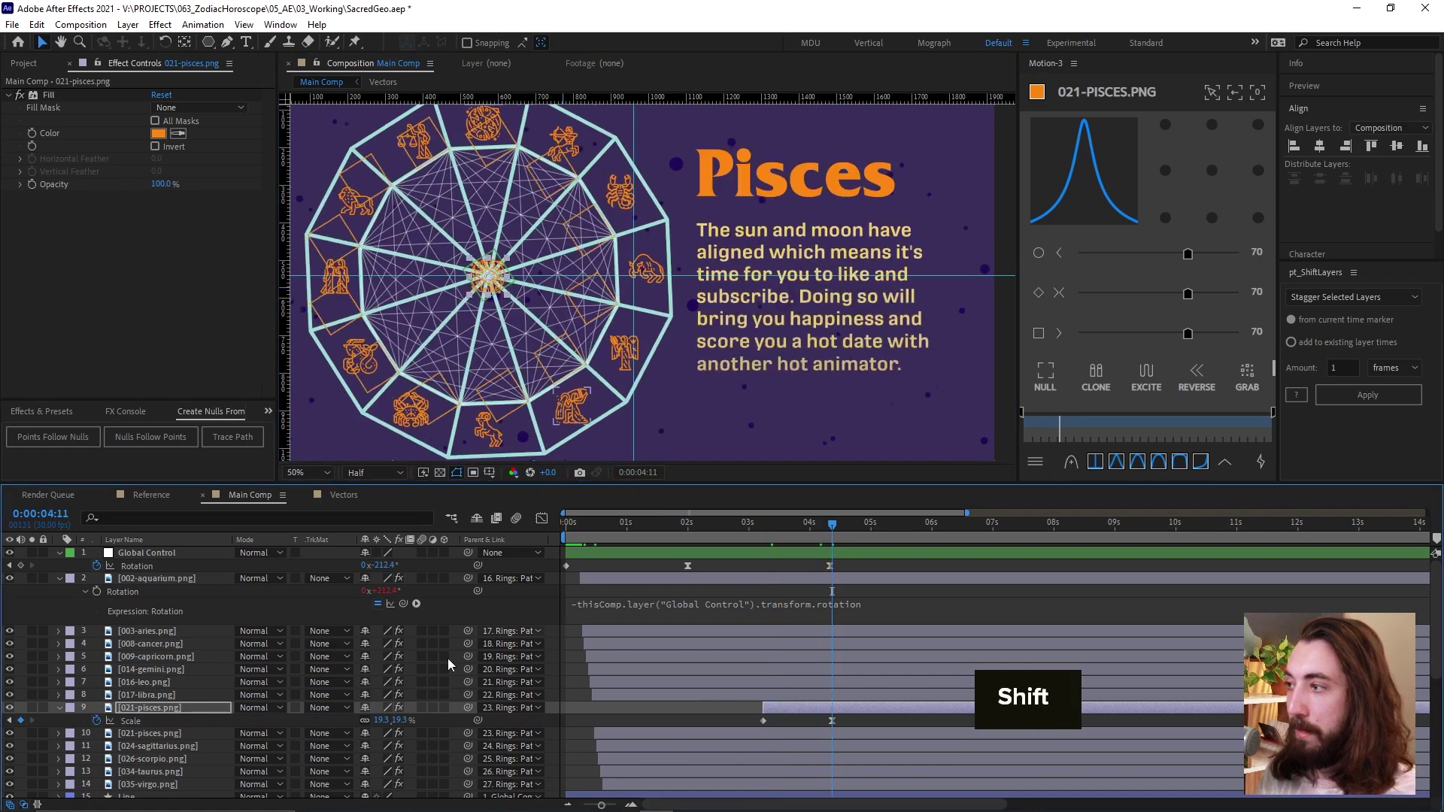
left_click_drag(373, 720, 433, 719)
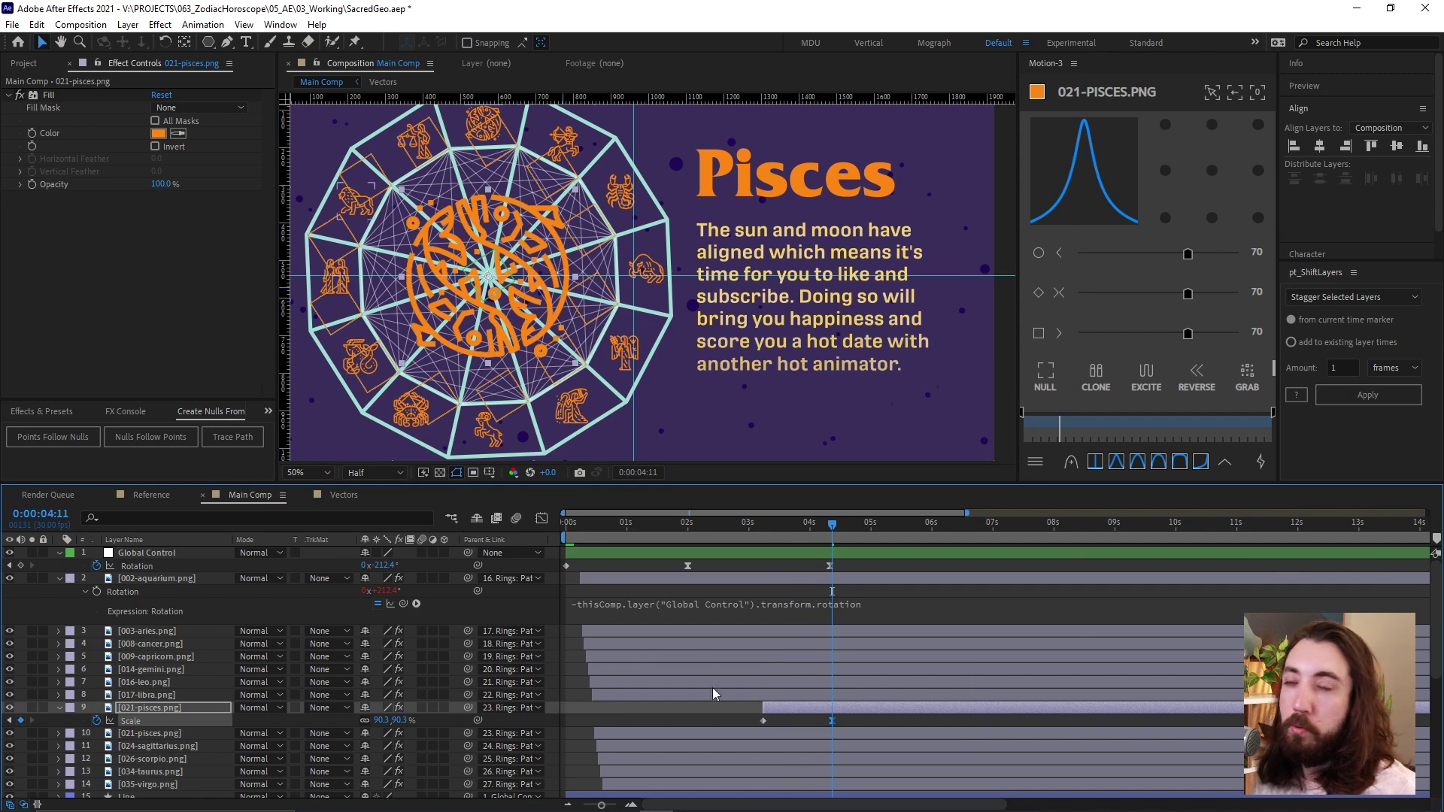
left_click(842, 724)
key("space")
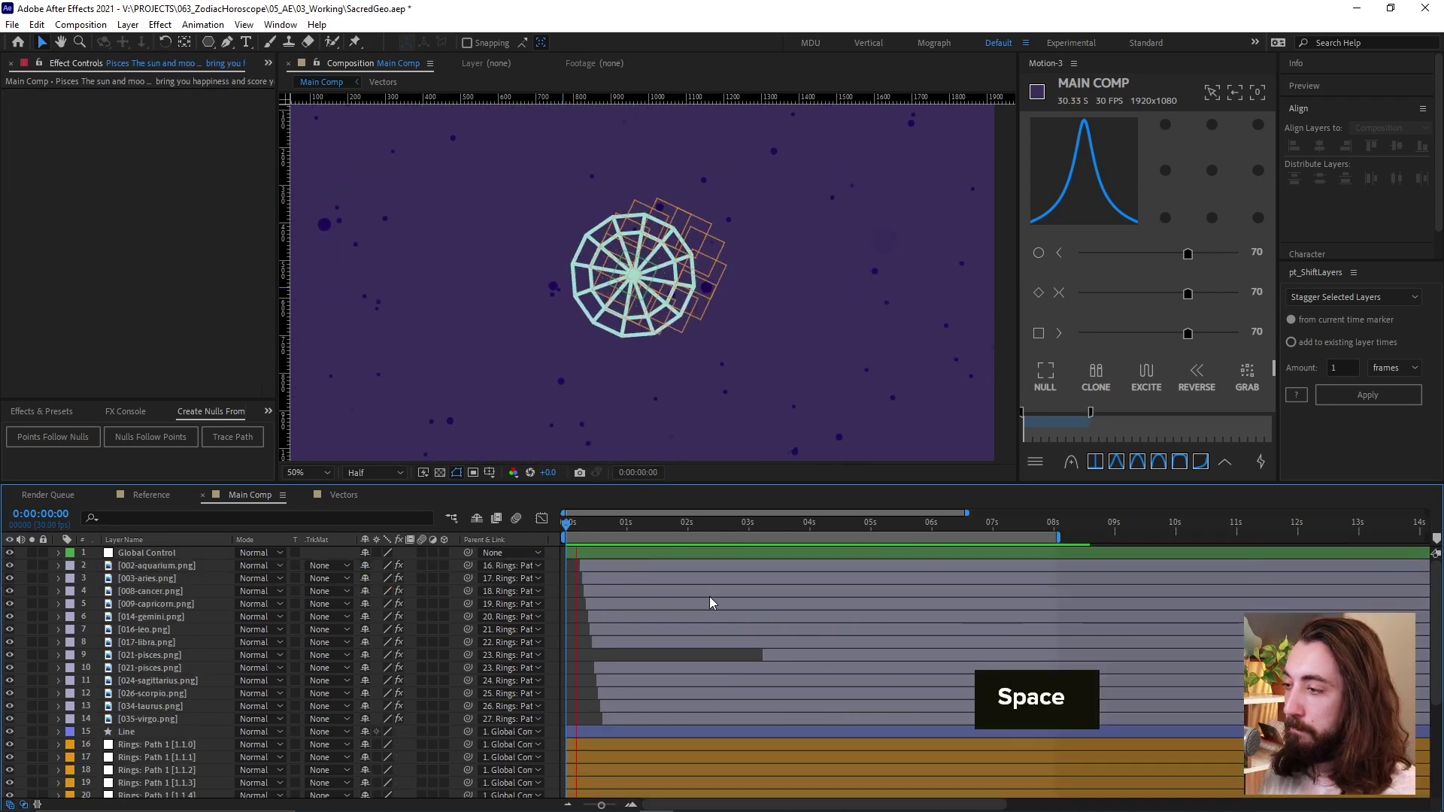
key("space")
key("space")
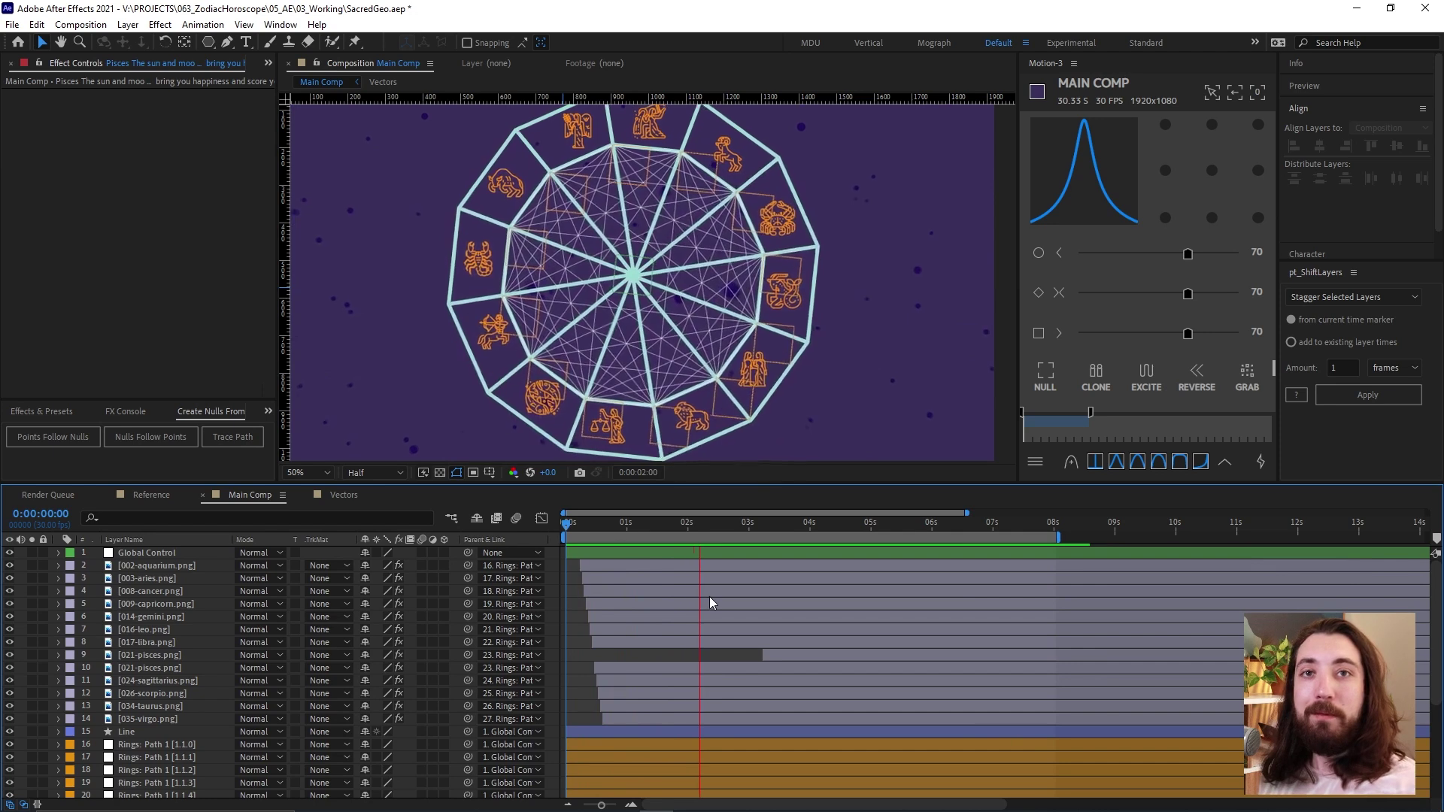